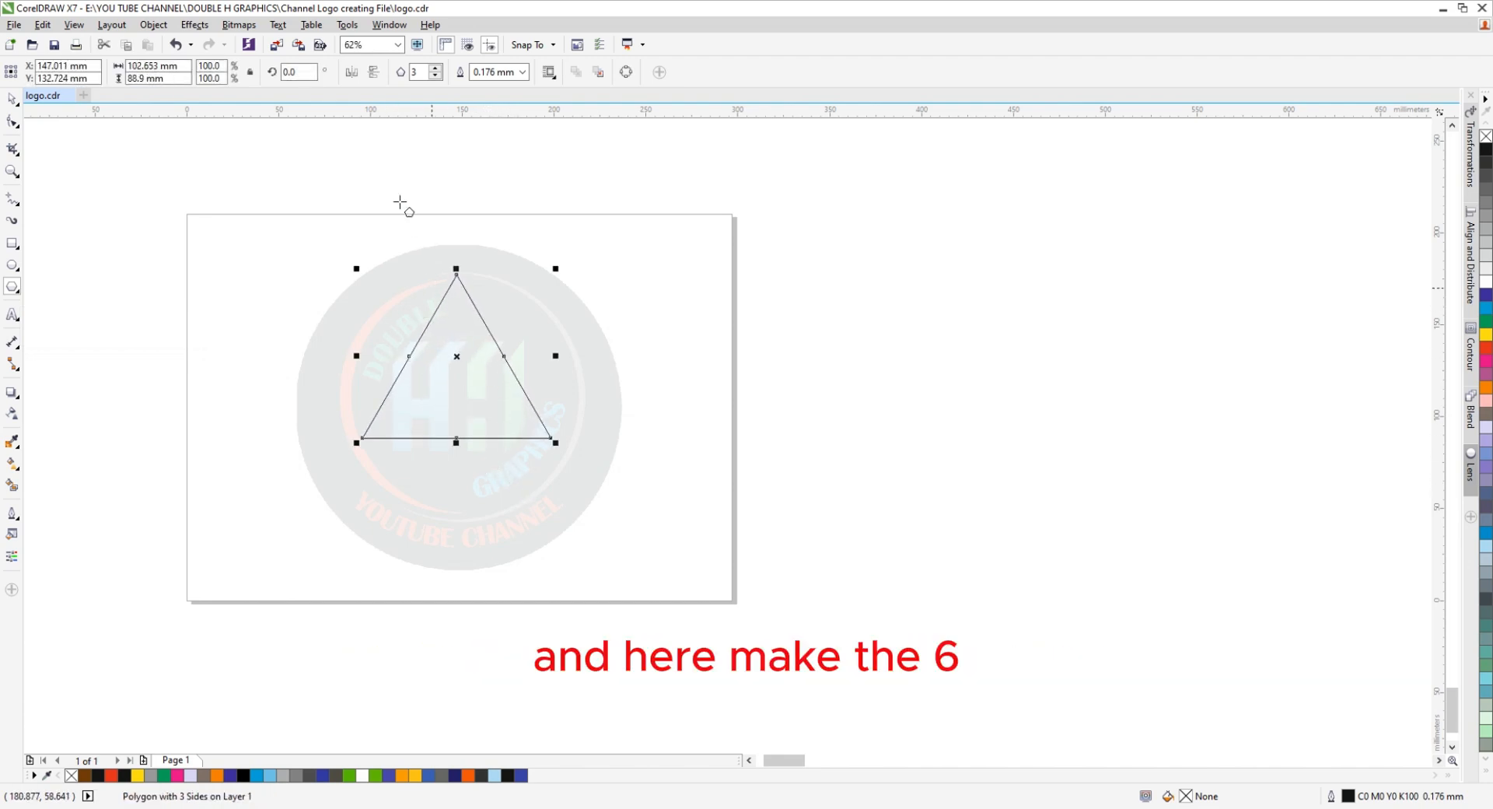
Change the triangle over the faded logo to a six-sided polygon and rotate it 90 degrees.
double_click(413, 72)
key(Return)
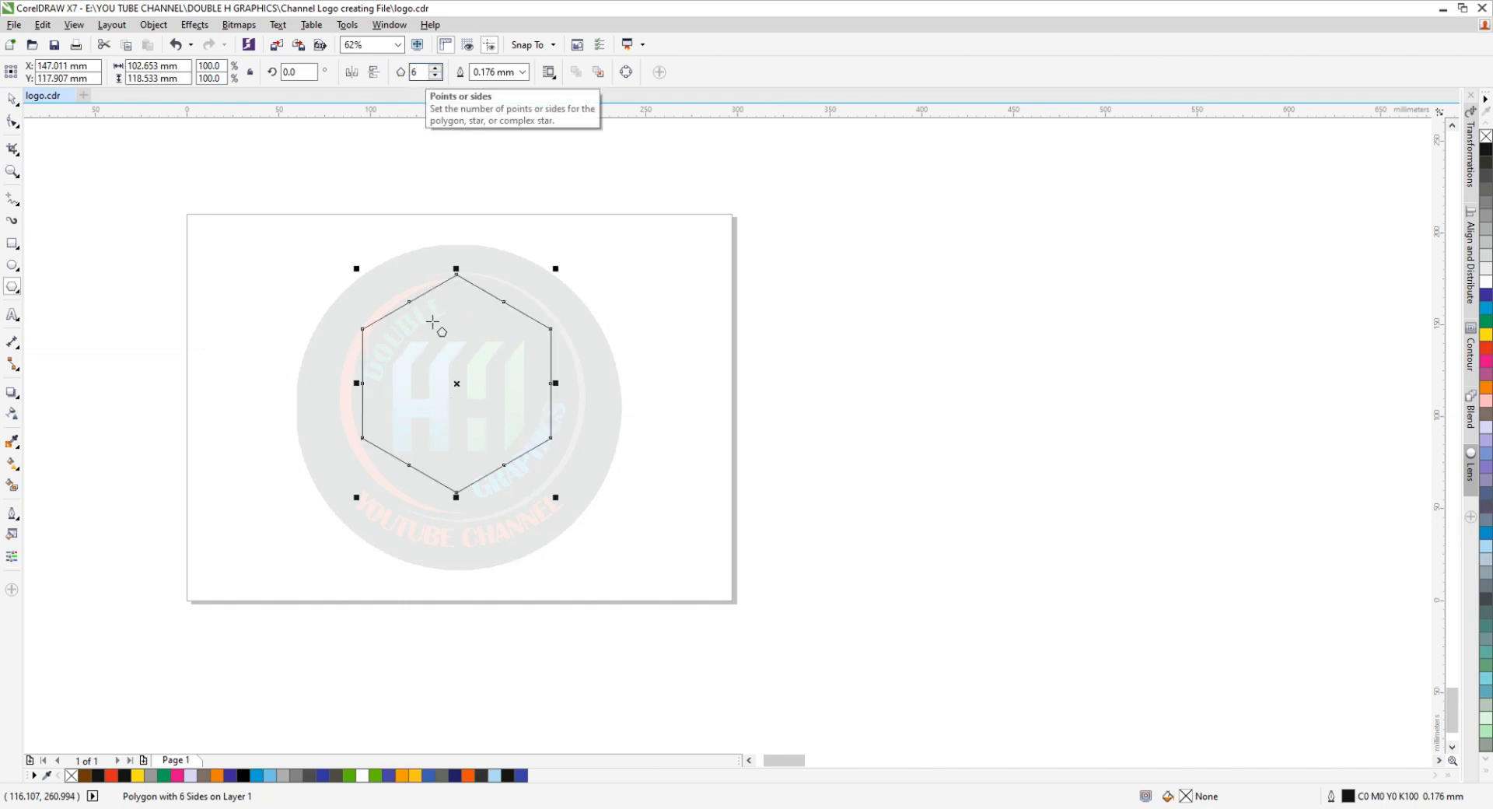
click(11, 99)
click(468, 382)
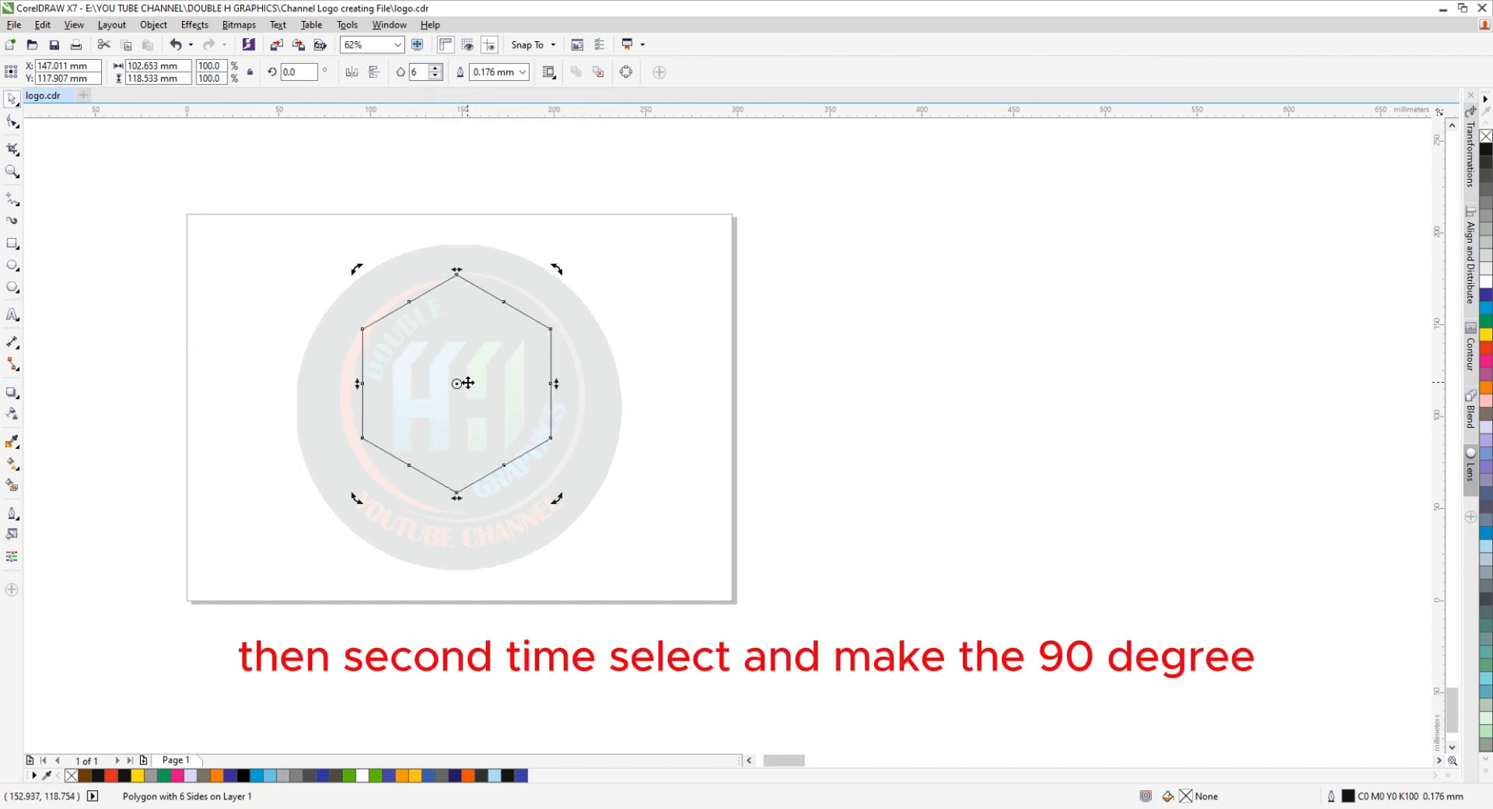
double_click(296, 71)
text(9)
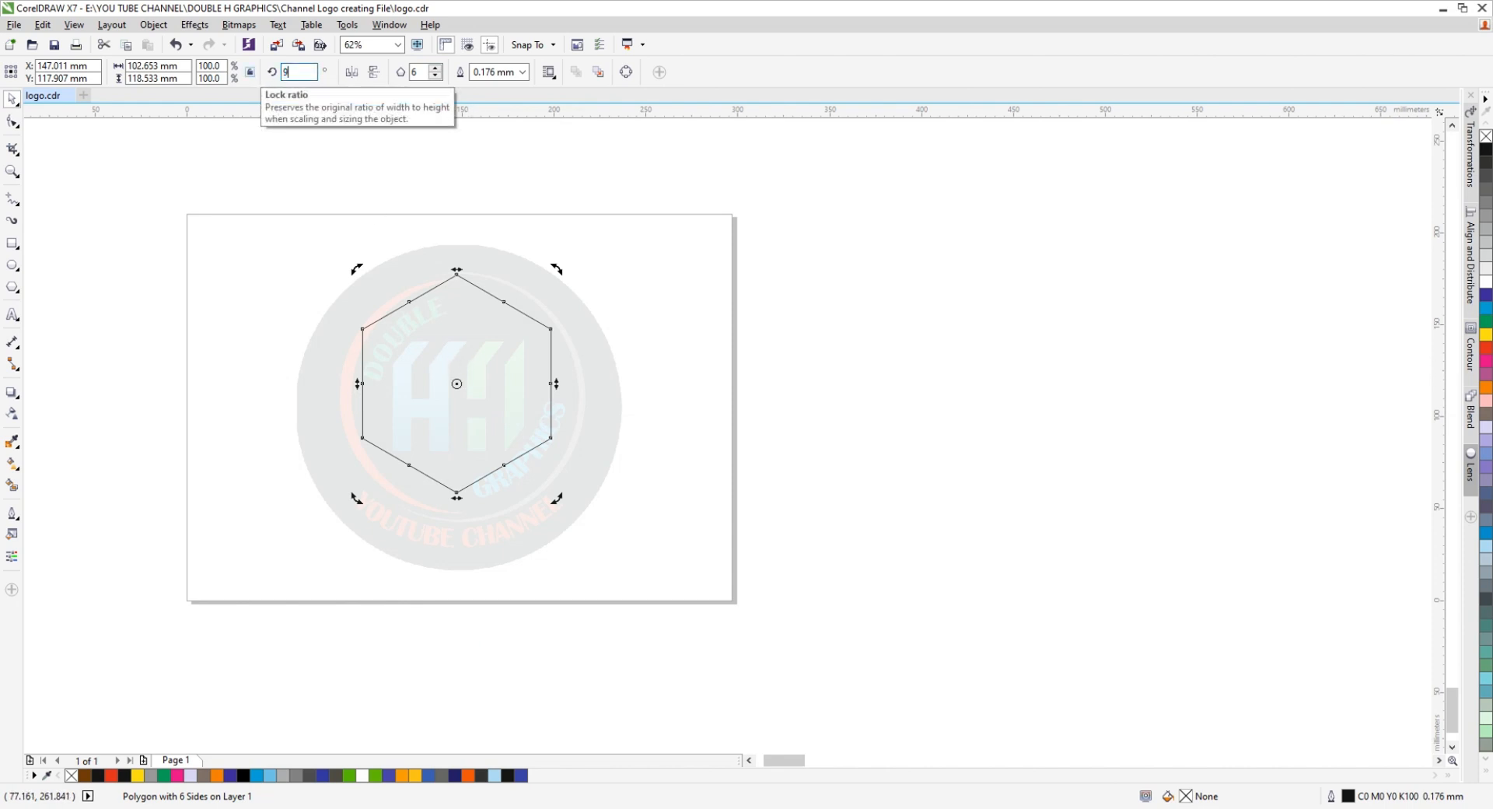
text(0)
key(Return)
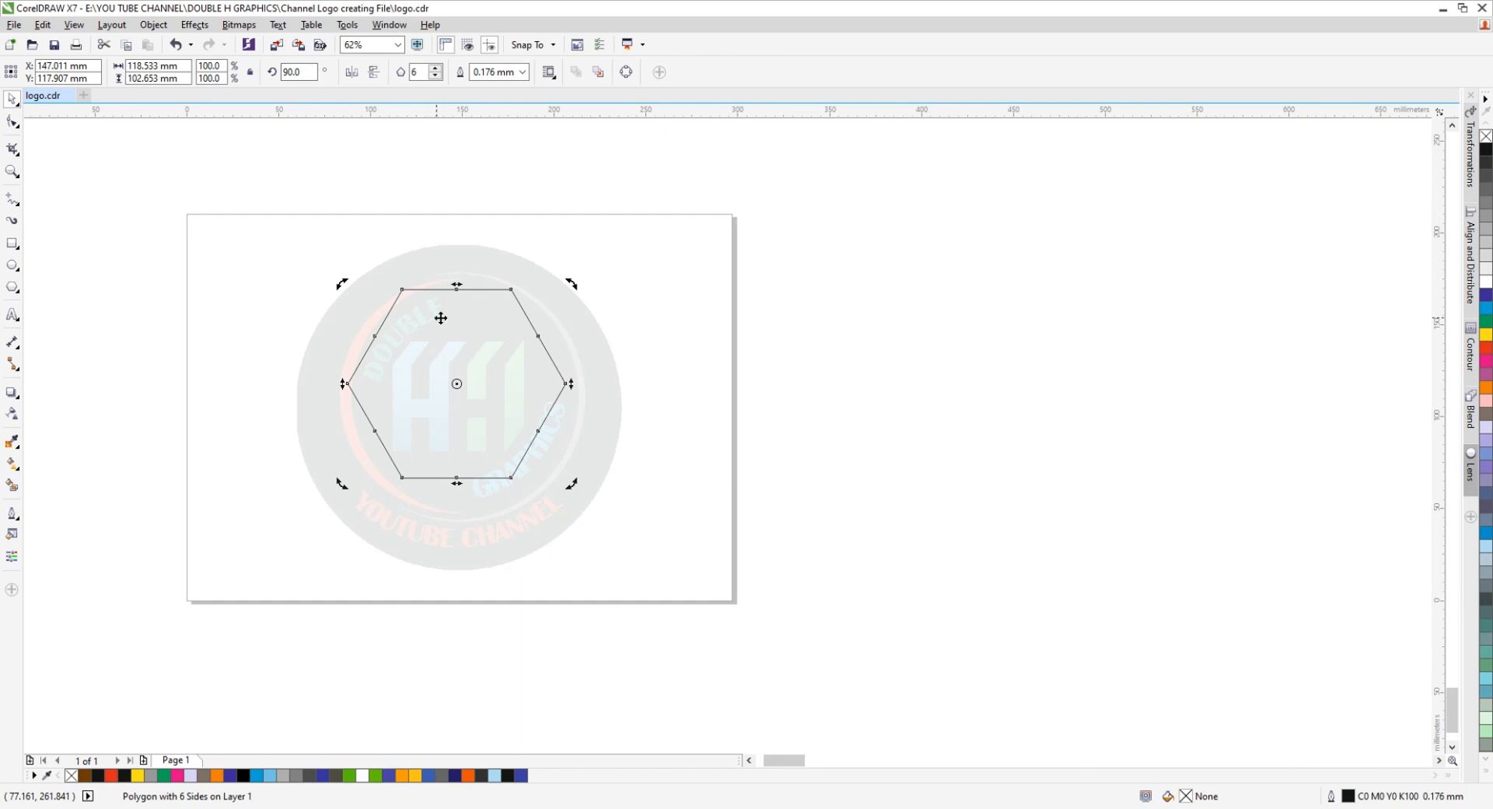
Lock the hexagon's width-to-height ratio and set its width to 100 mm.
click(250, 75)
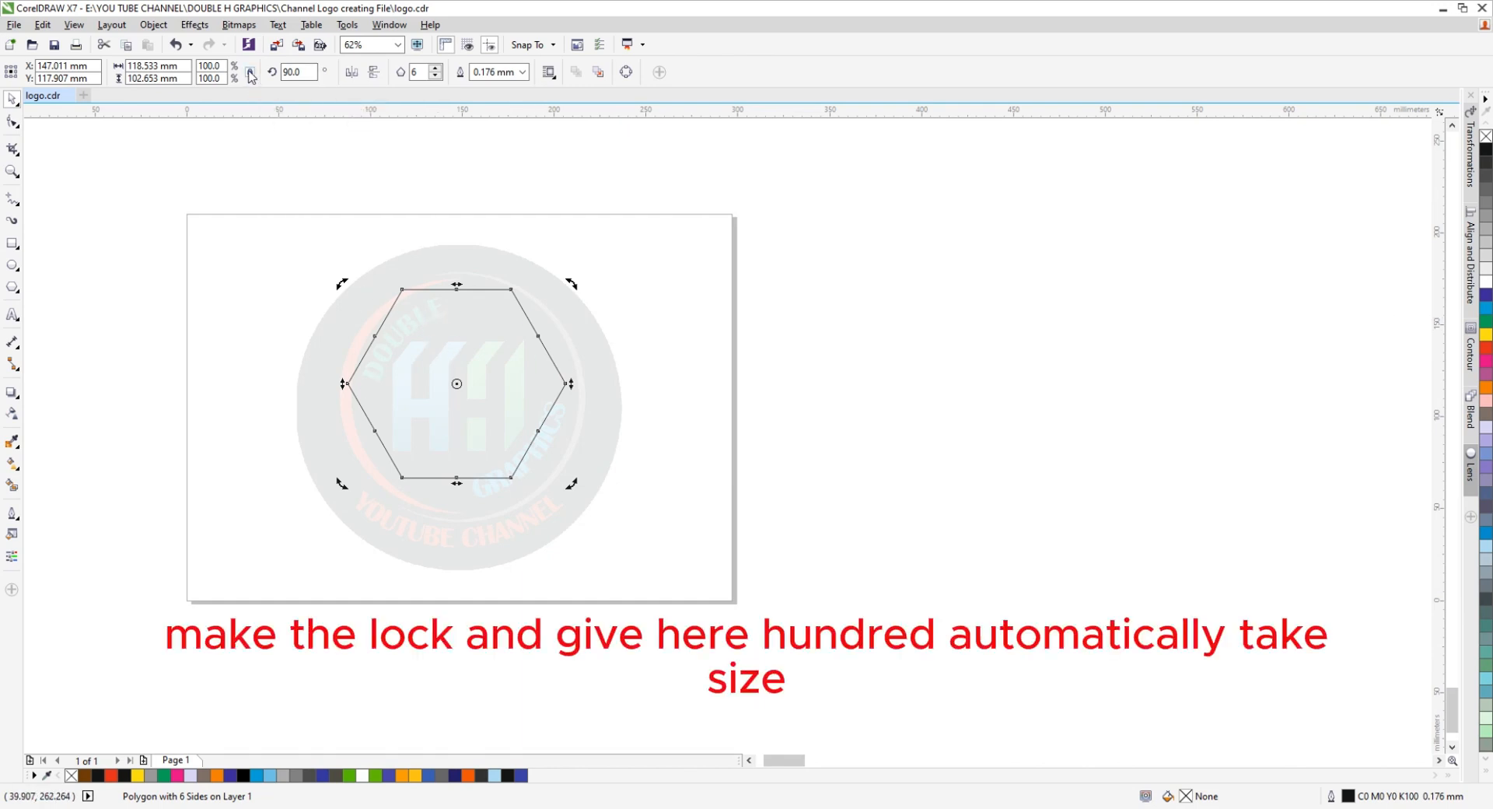
click(156, 65)
text(100)
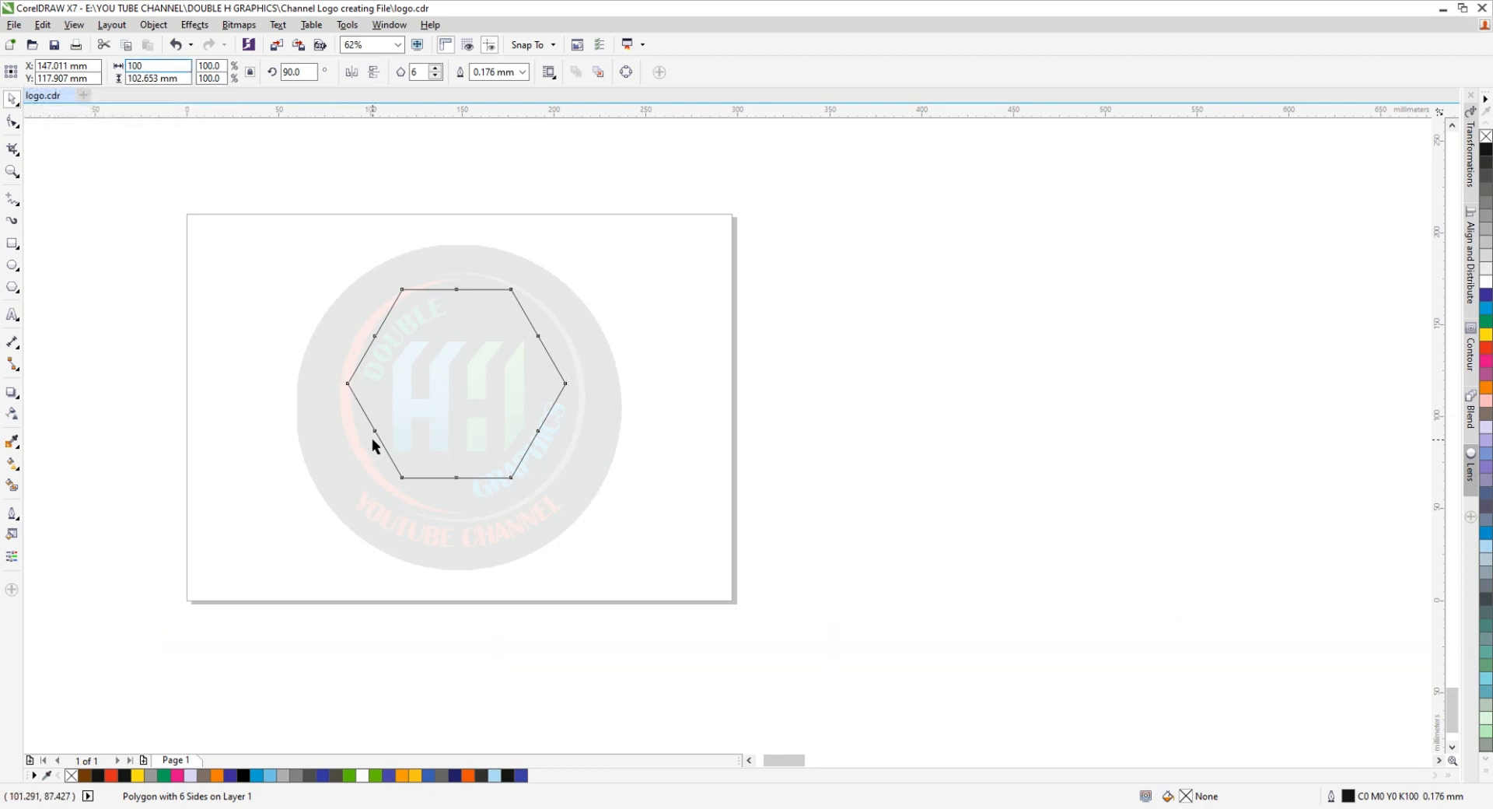
key(Return)
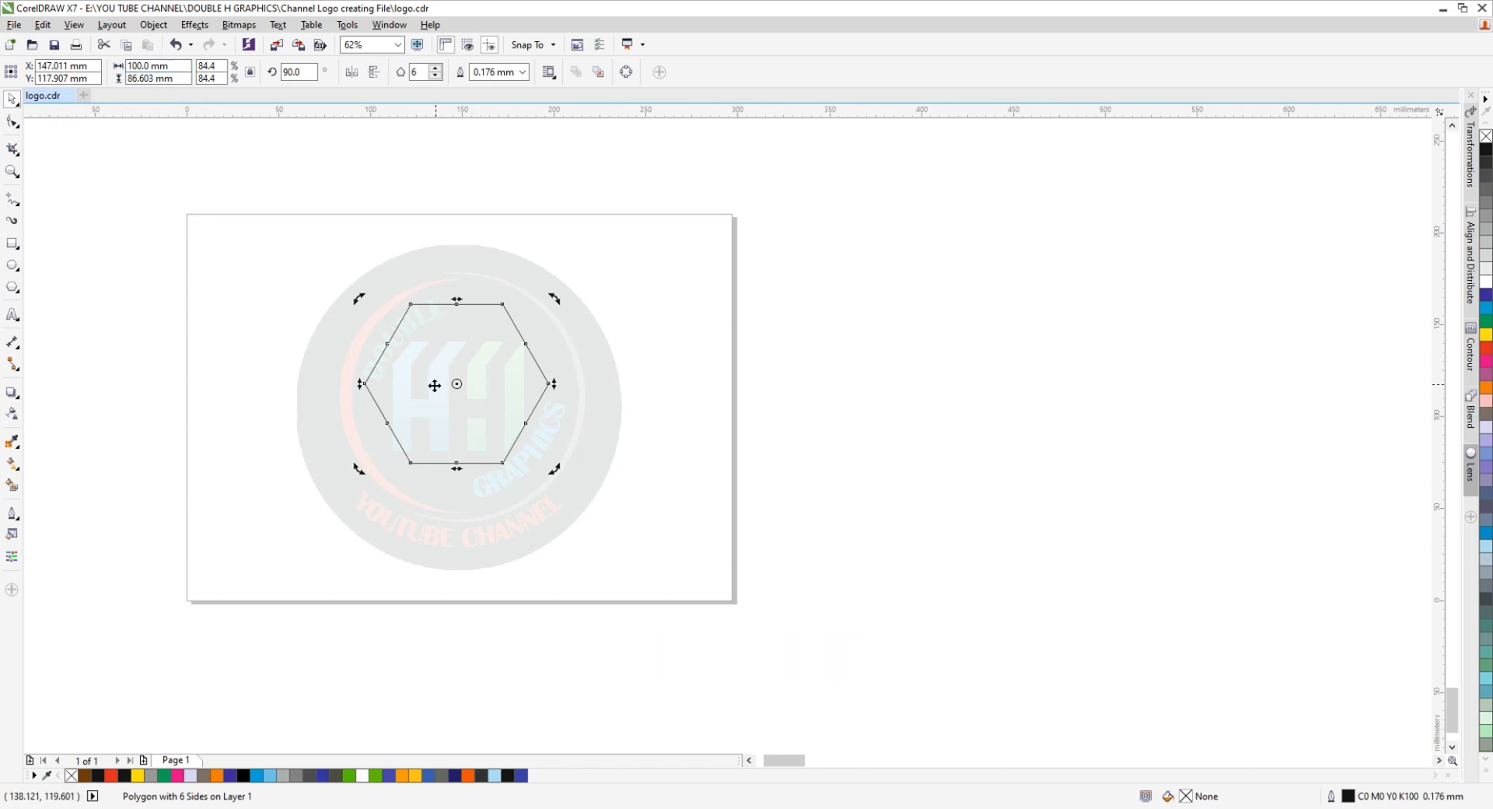
Draw a straight horizontal line about 39 mm long at the page's left edge, above and left of the hexagon.
click(19, 208)
click(62, 216)
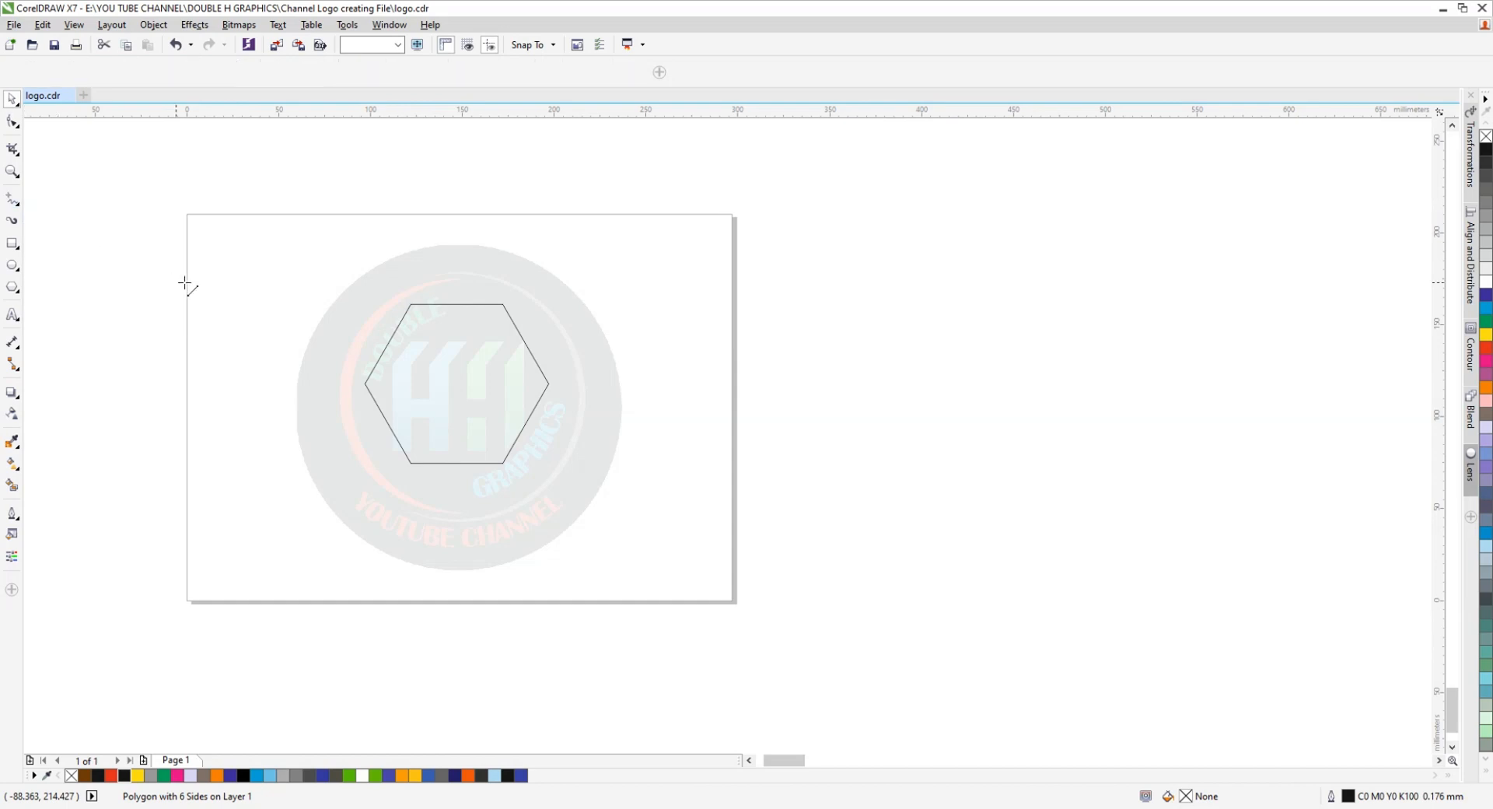
drag(187, 283, 258, 282)
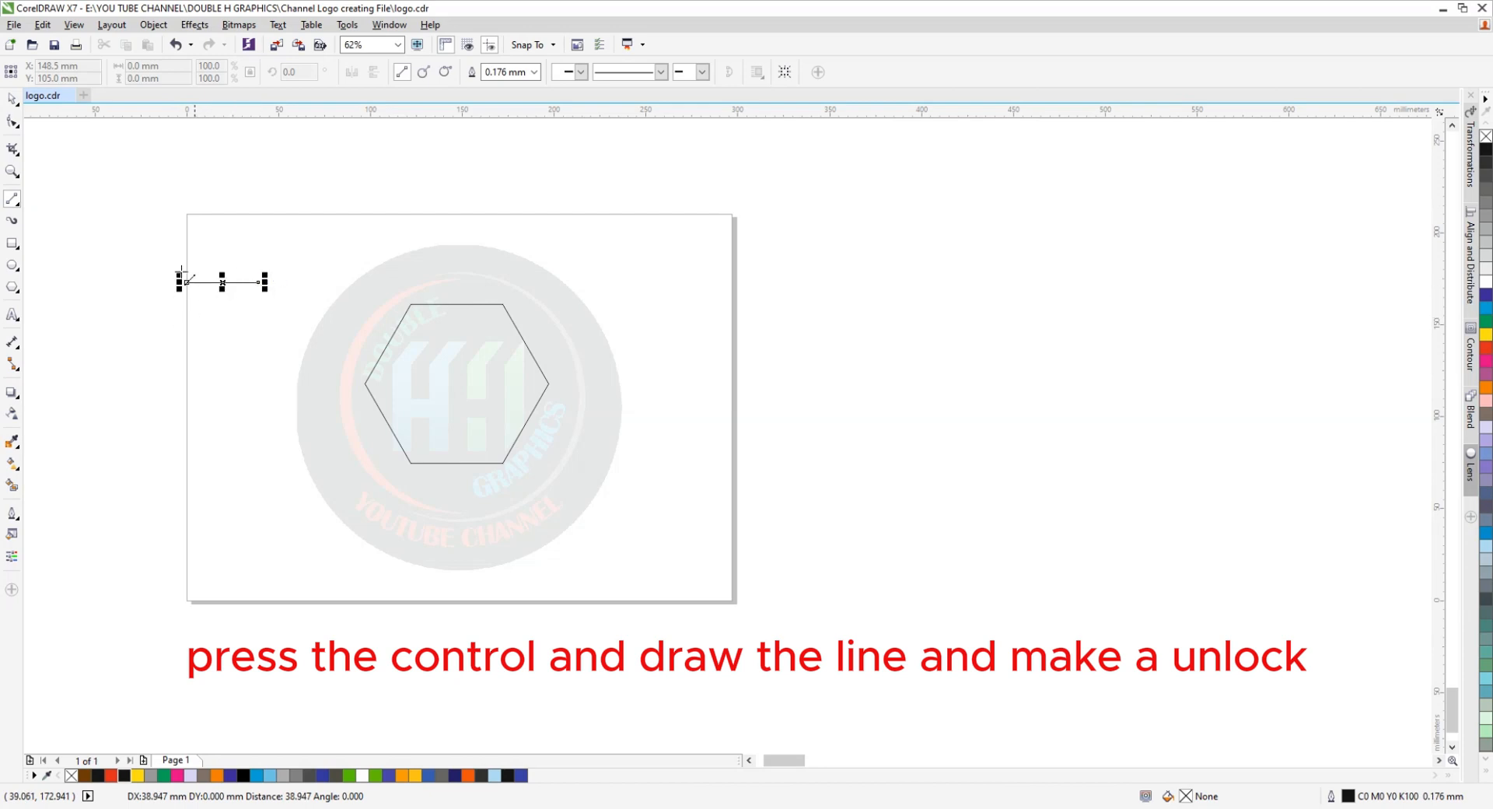
key(space)
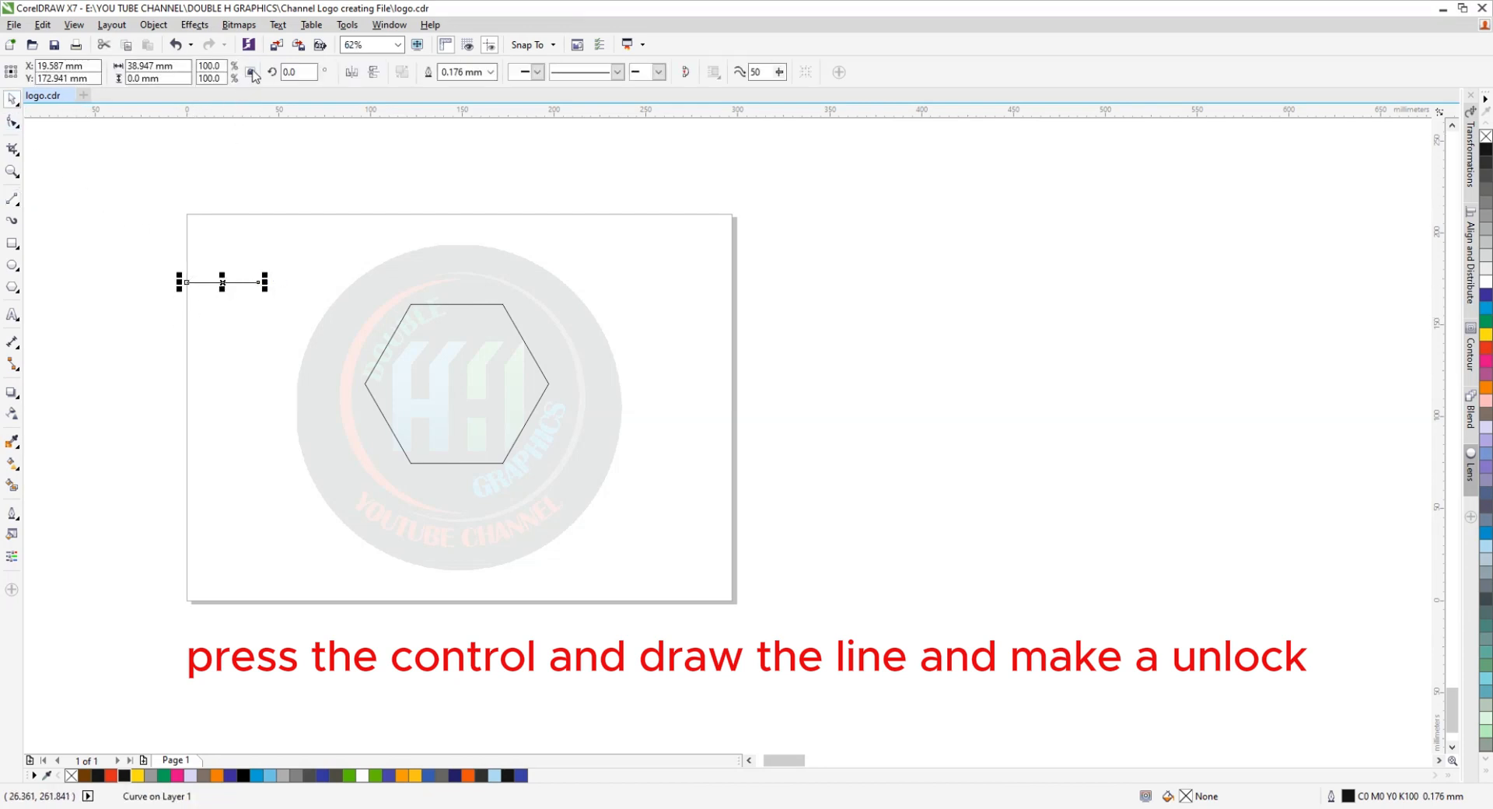
Unlock the horizontal line's size ratio and set its width to 30 mm.
click(250, 74)
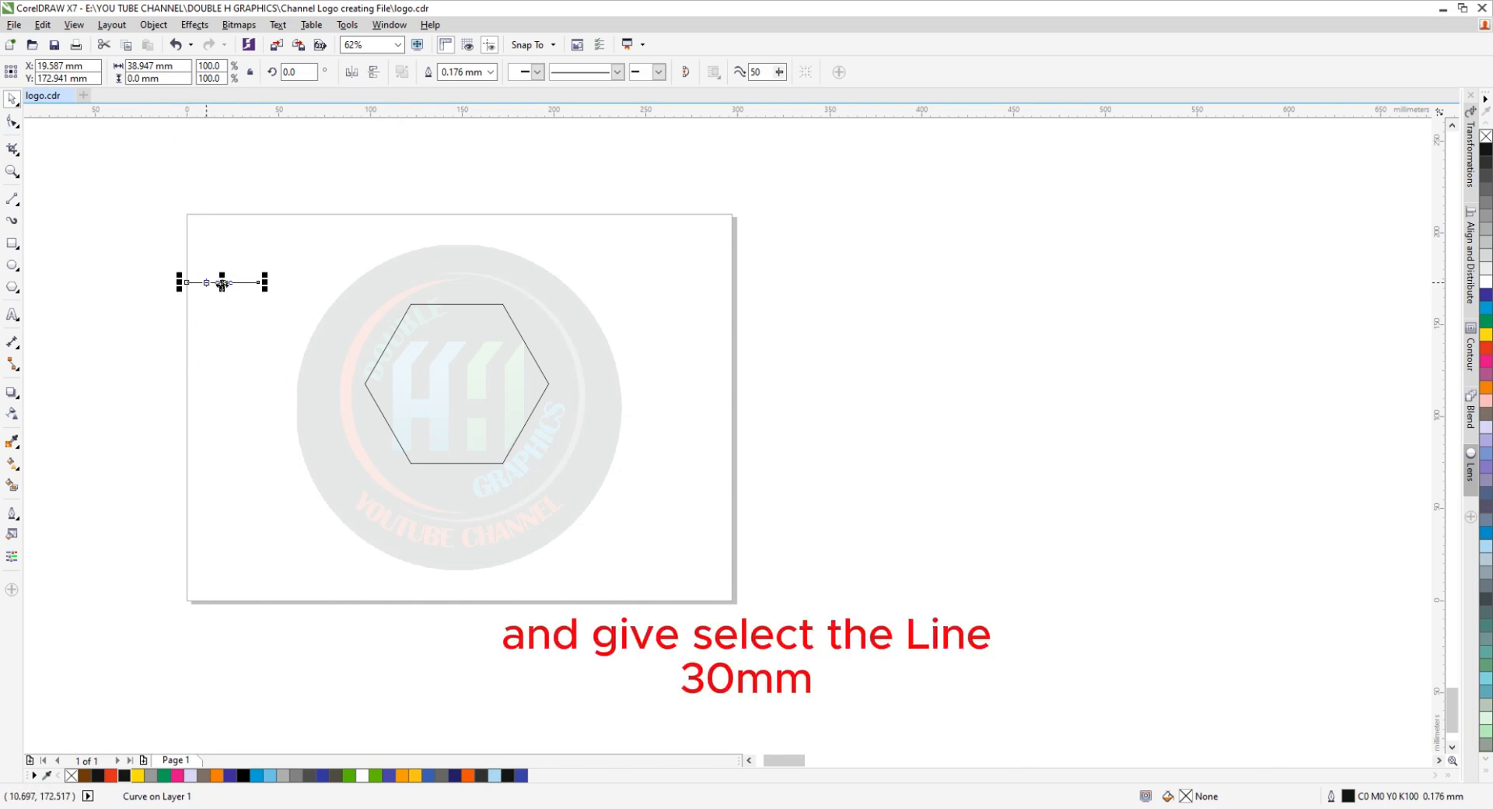
click(152, 66)
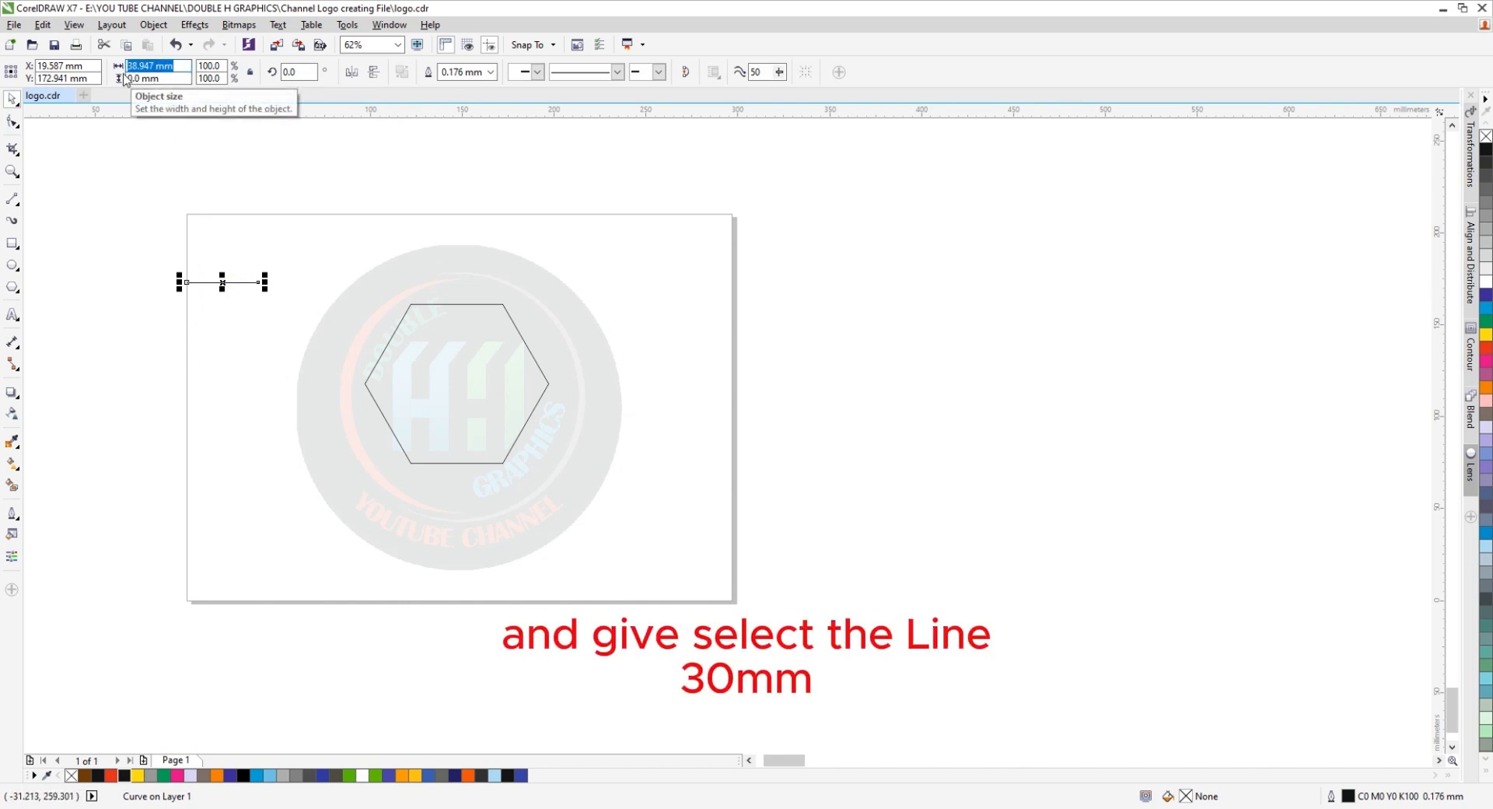
text(30)
key(Return)
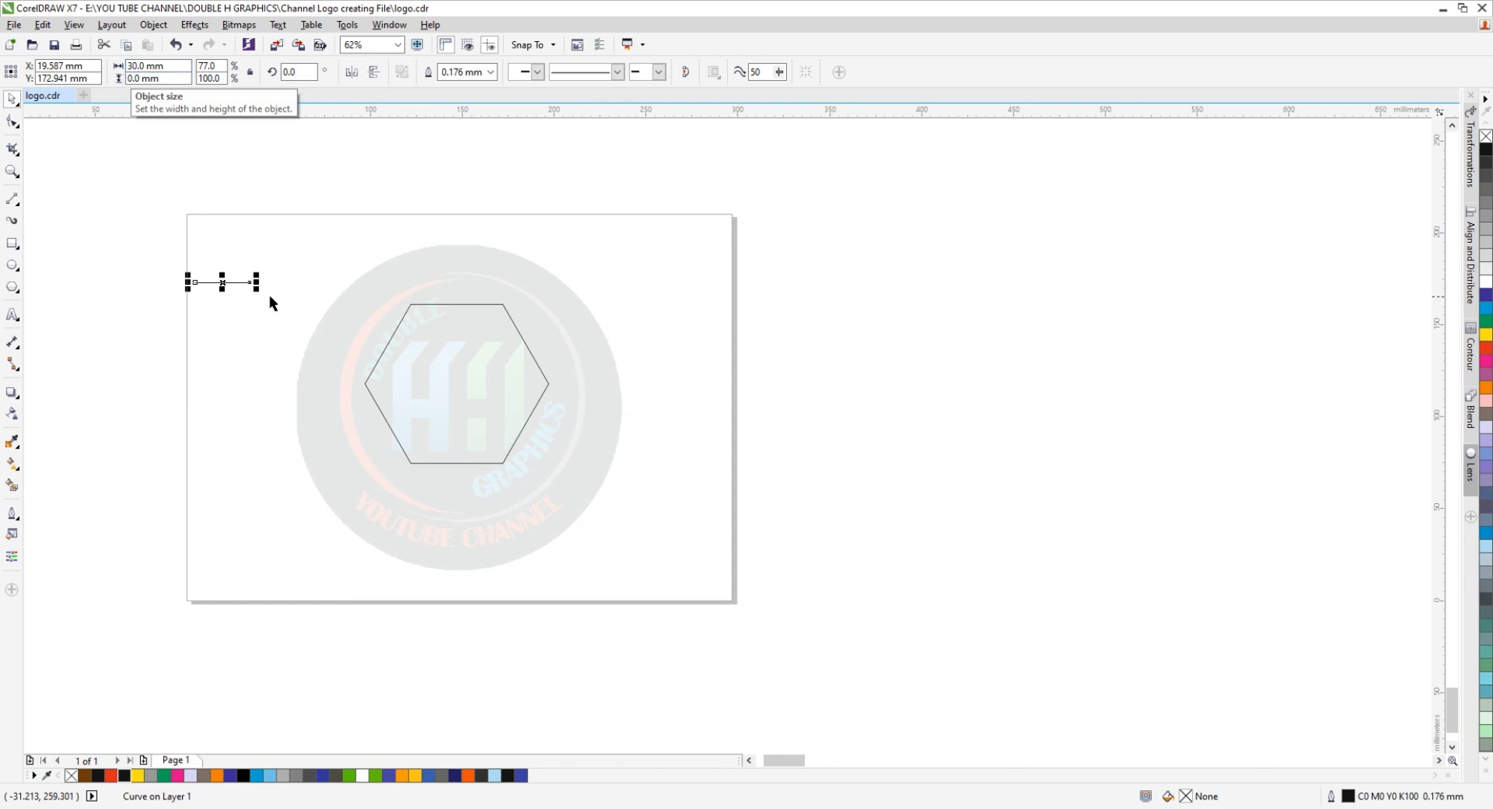
Move the 30 mm line slightly toward the logo and give it a 2.0 mm red outline.
scroll(224, 282, up, 4)
drag(224, 282, 352, 295)
click(491, 71)
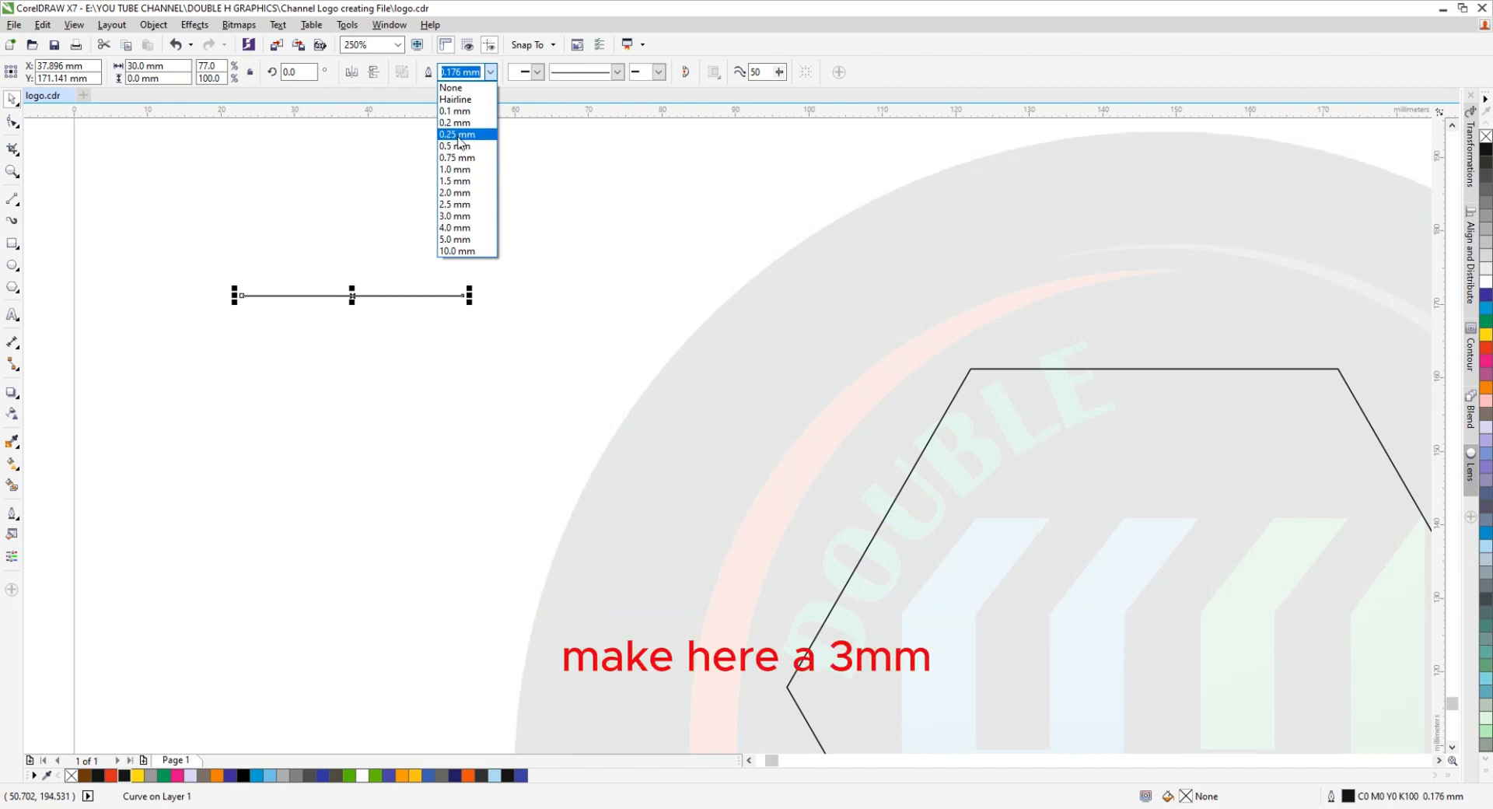
click(456, 134)
click(490, 71)
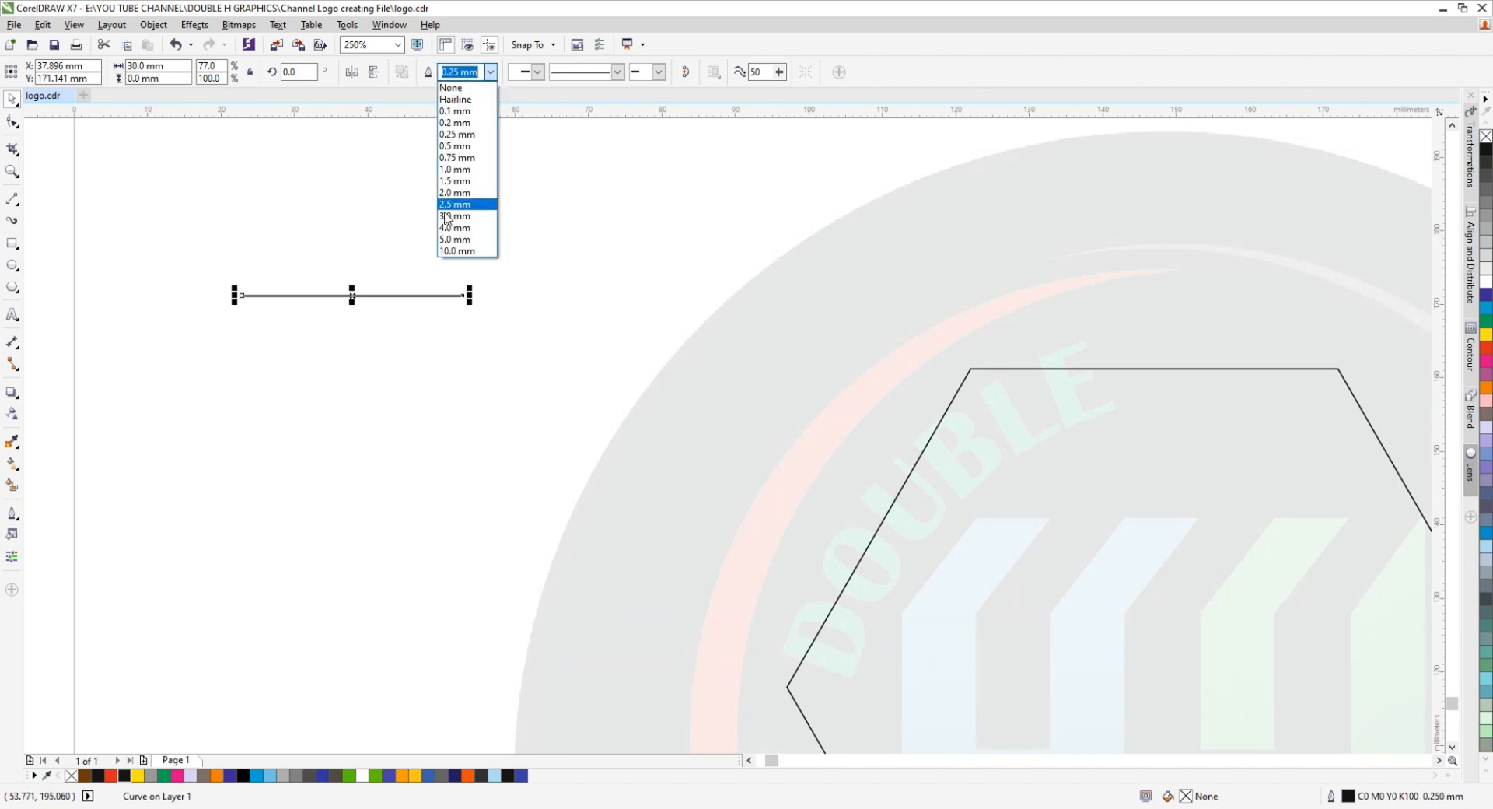
click(456, 205)
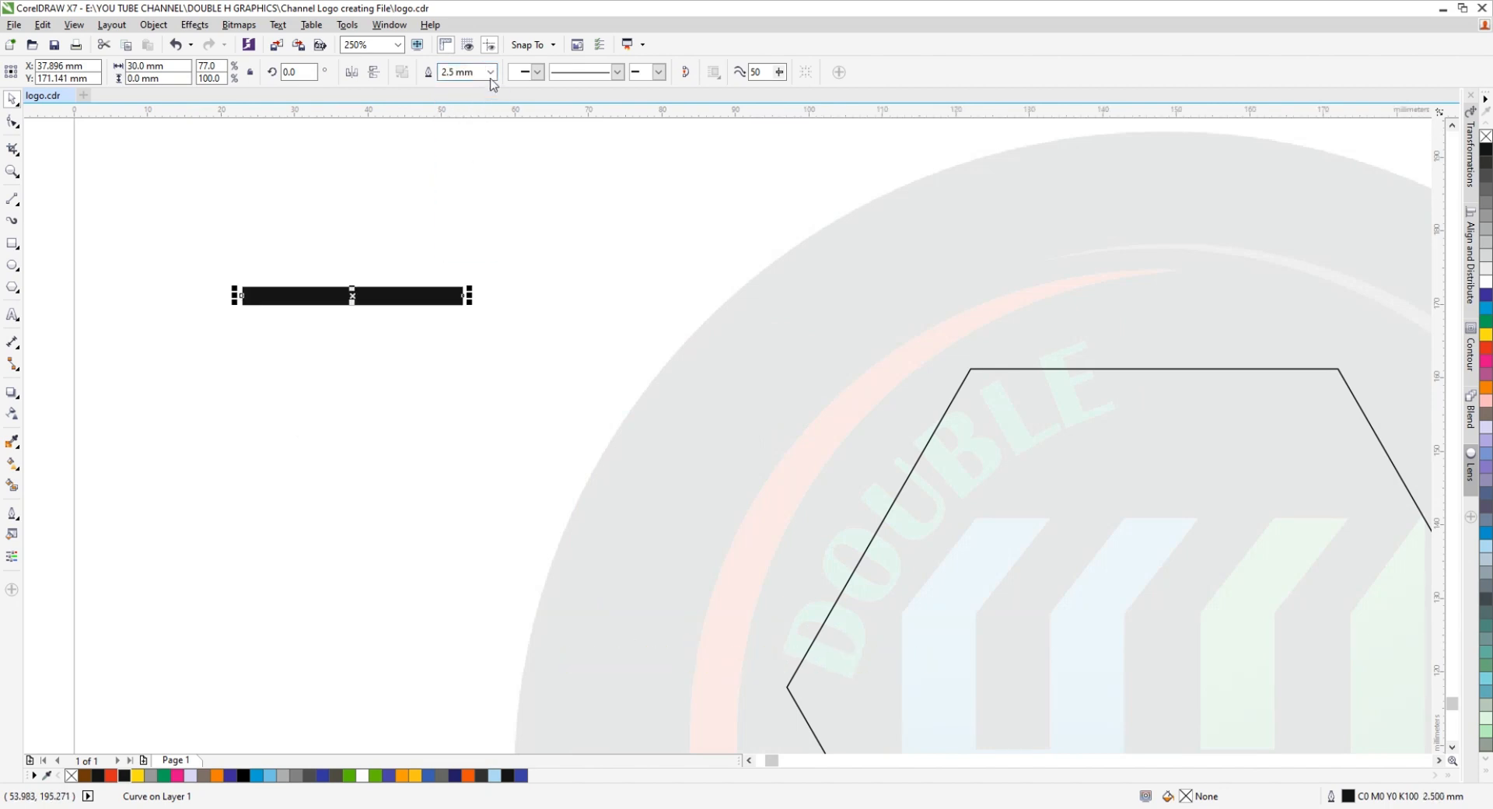
click(490, 71)
click(447, 192)
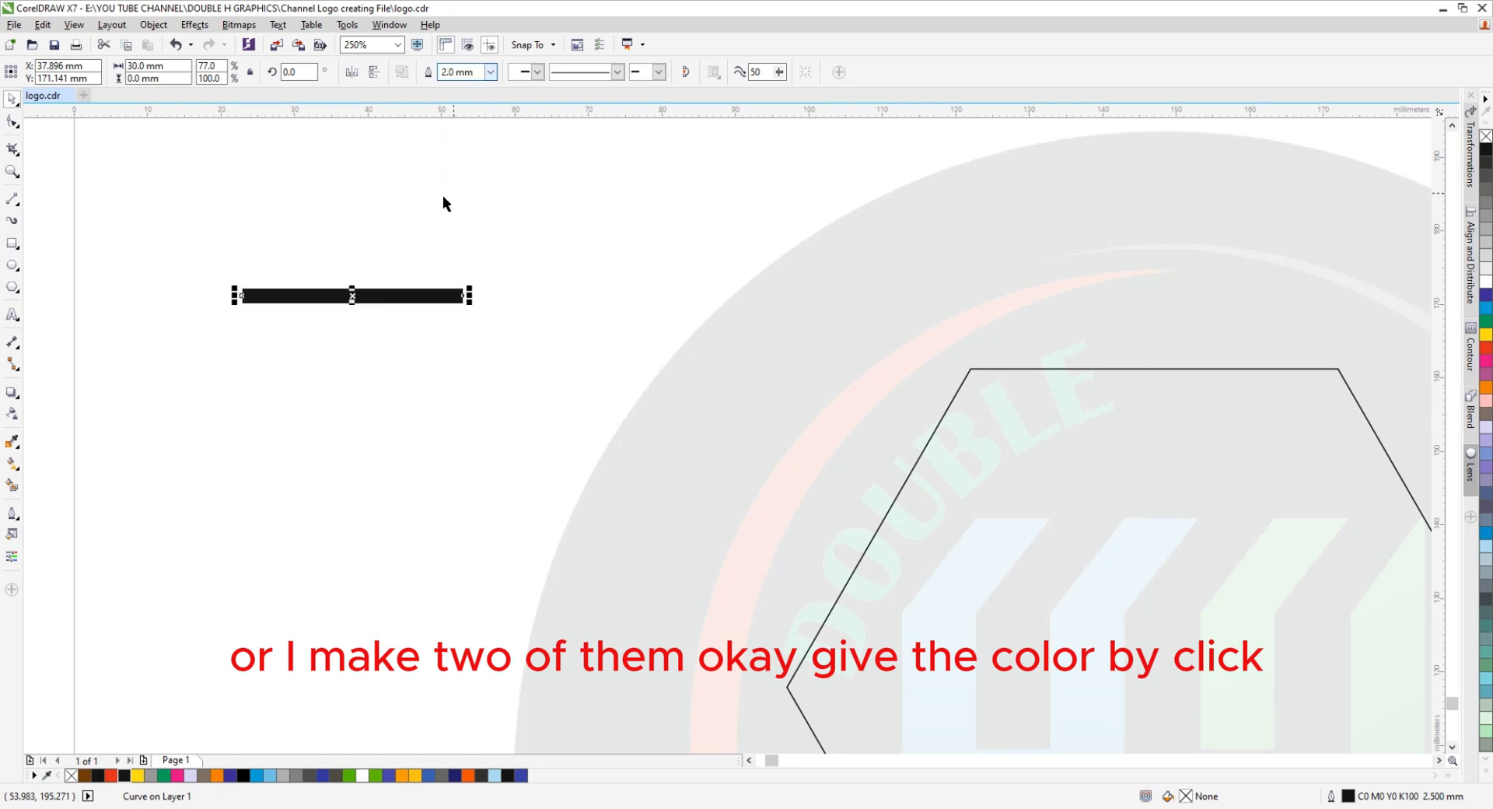
scroll(237, 308, down, 4)
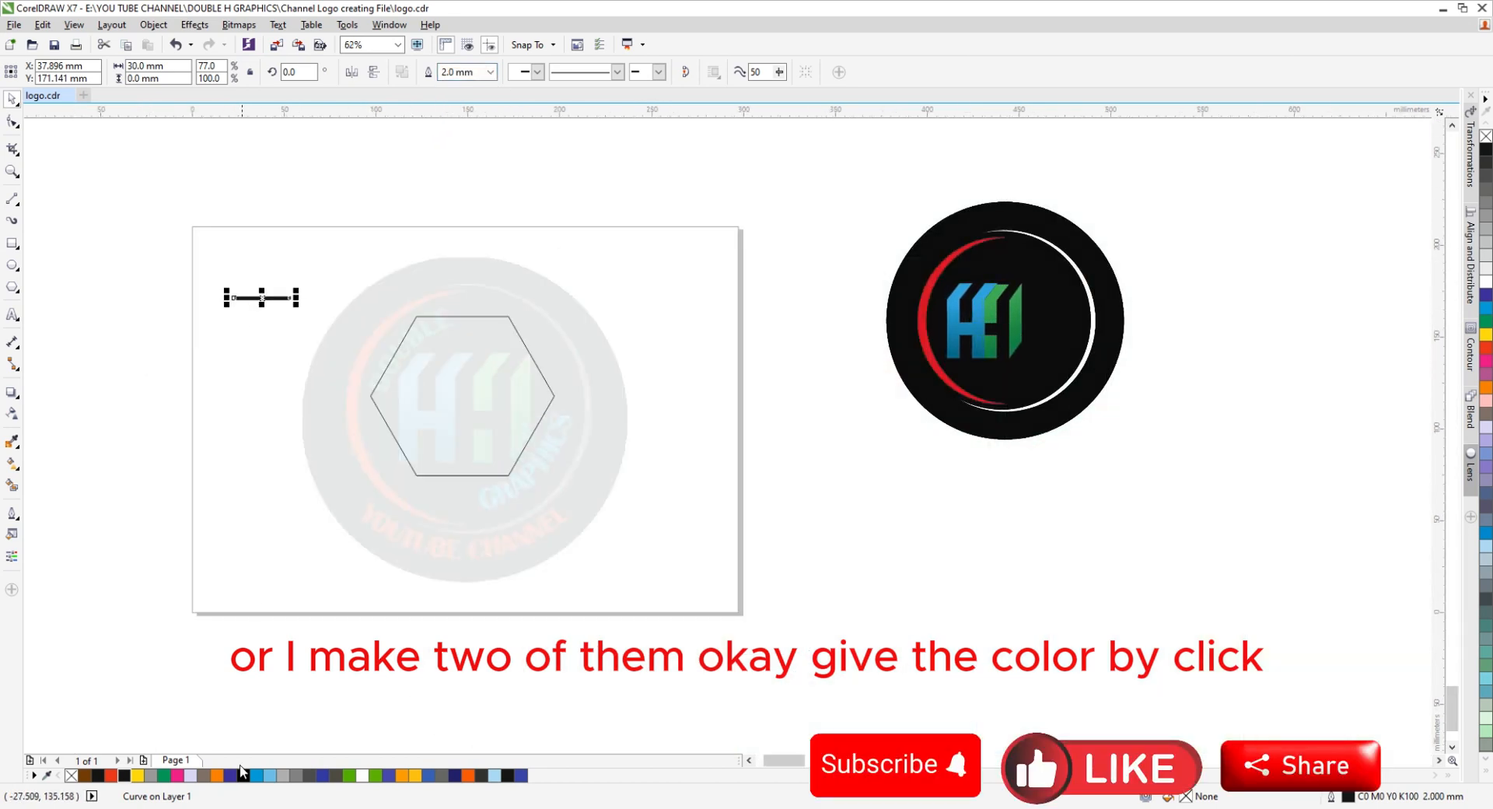
right_click(112, 775)
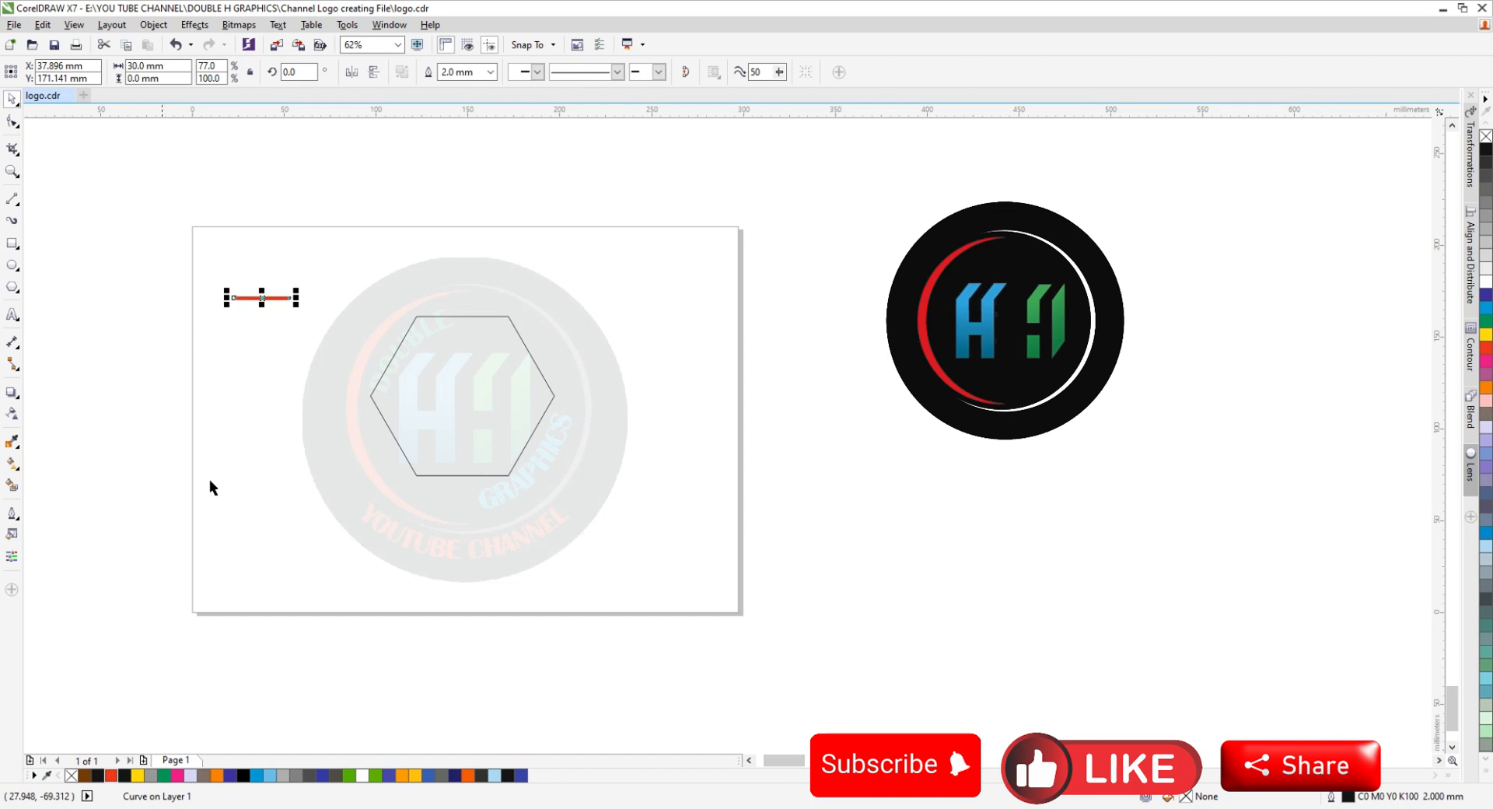
Align the red line to the hexagon's horizontal centre and its top edge.
scroll(272, 308, up, 1)
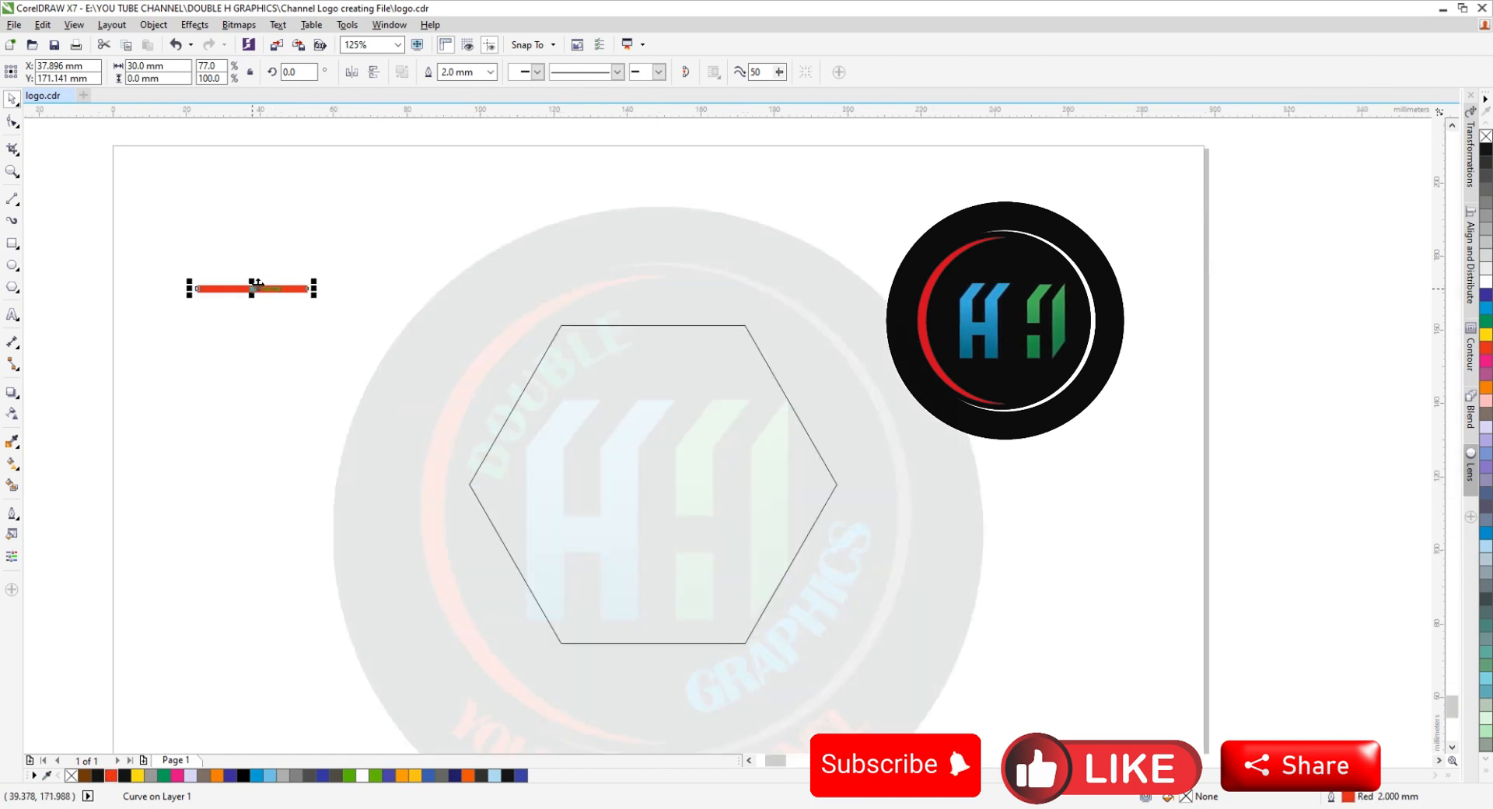
shift+click(552, 339)
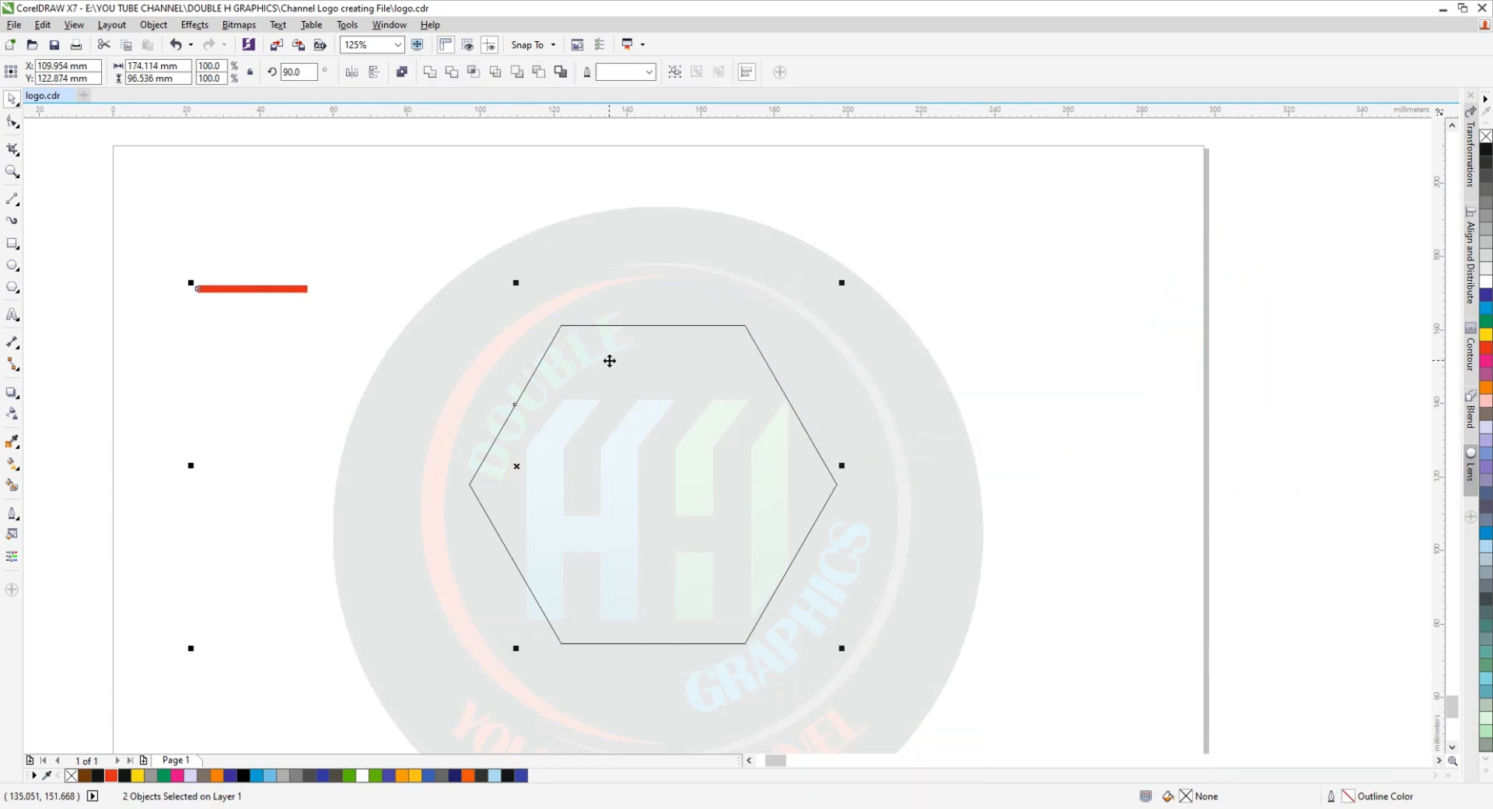
key(c)
key(e)
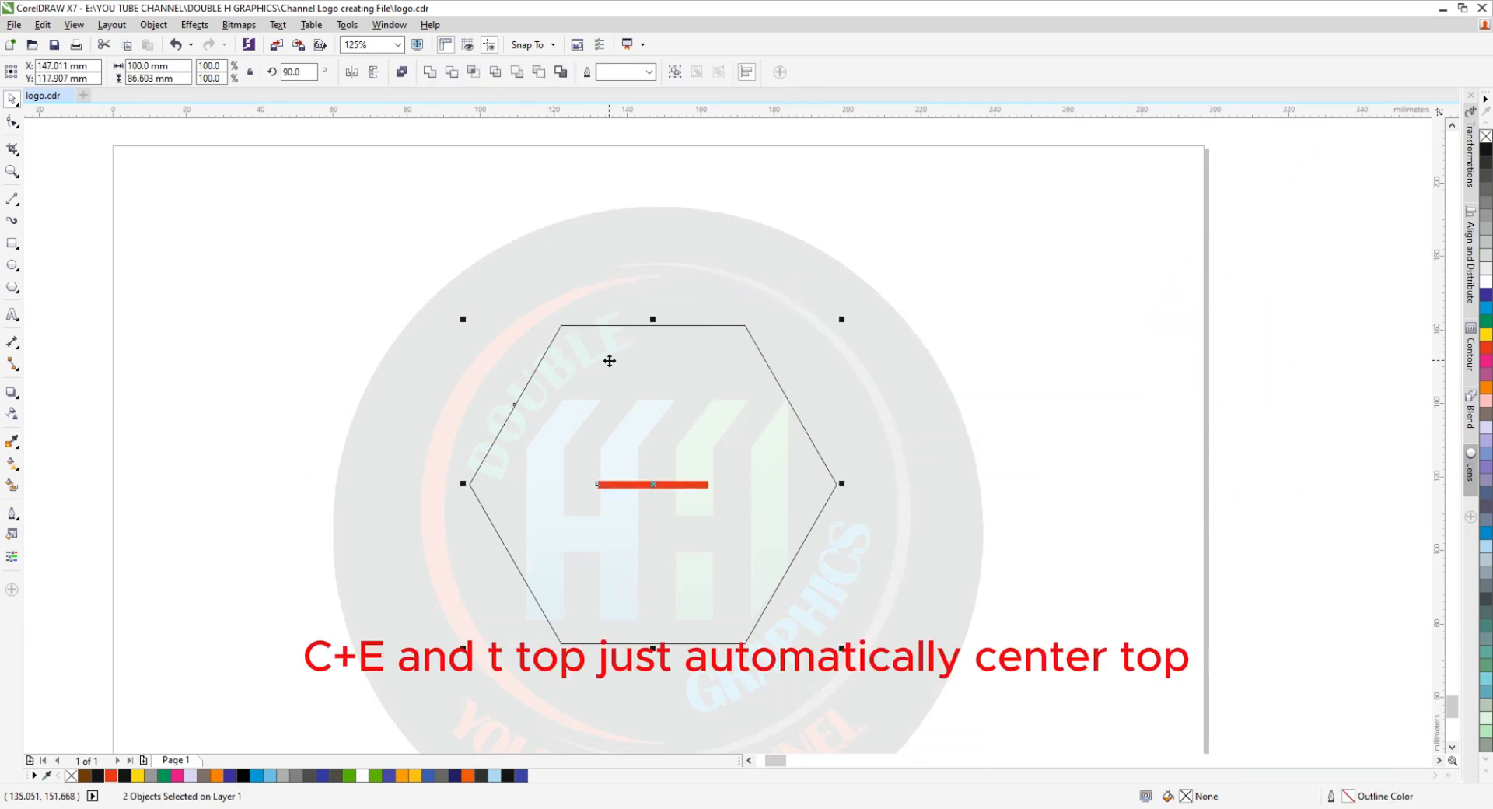
key(t)
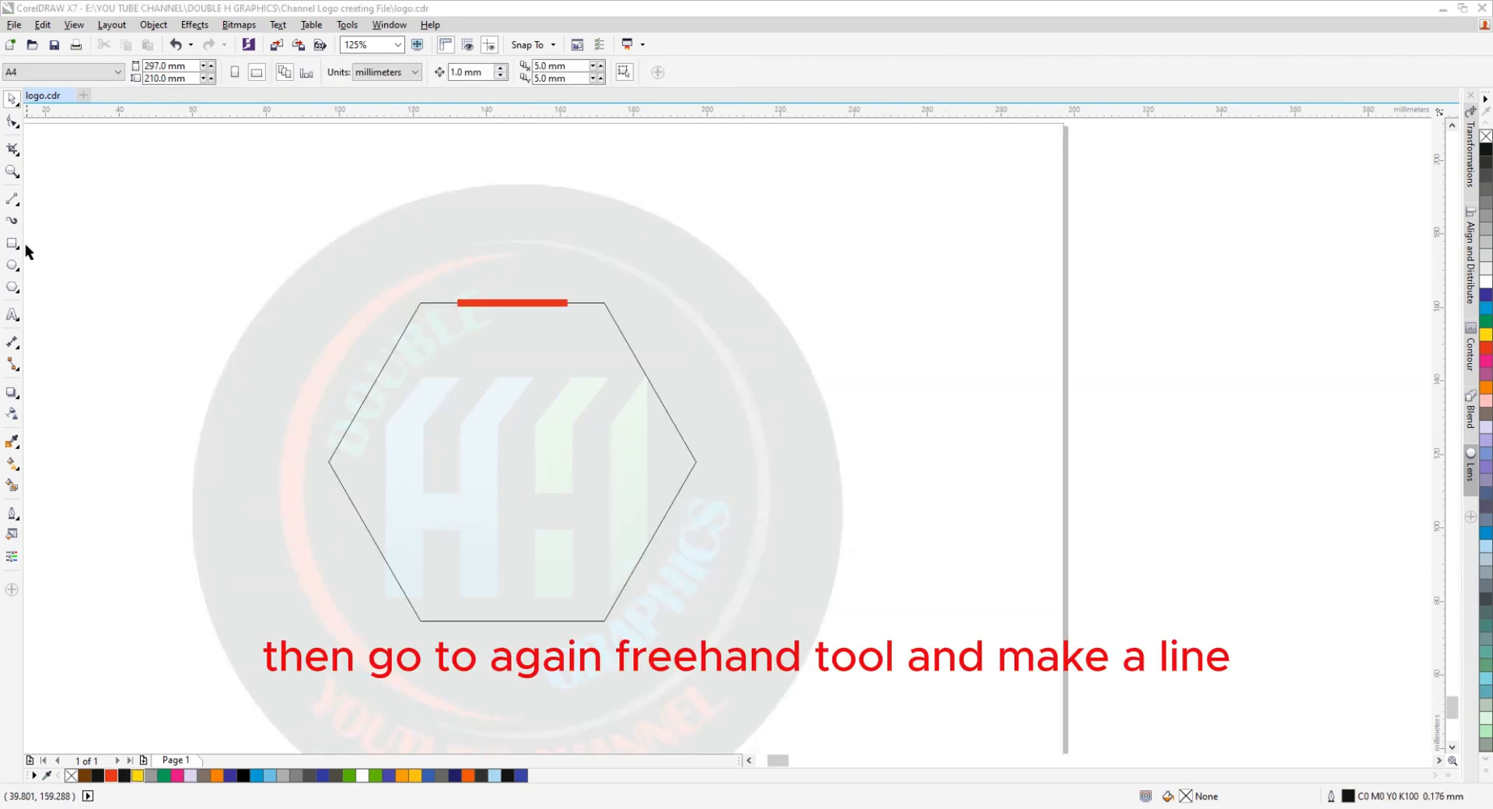
Draw a second straight horizontal line about 44 mm long to the left of the hexagon's top edge.
click(12, 201)
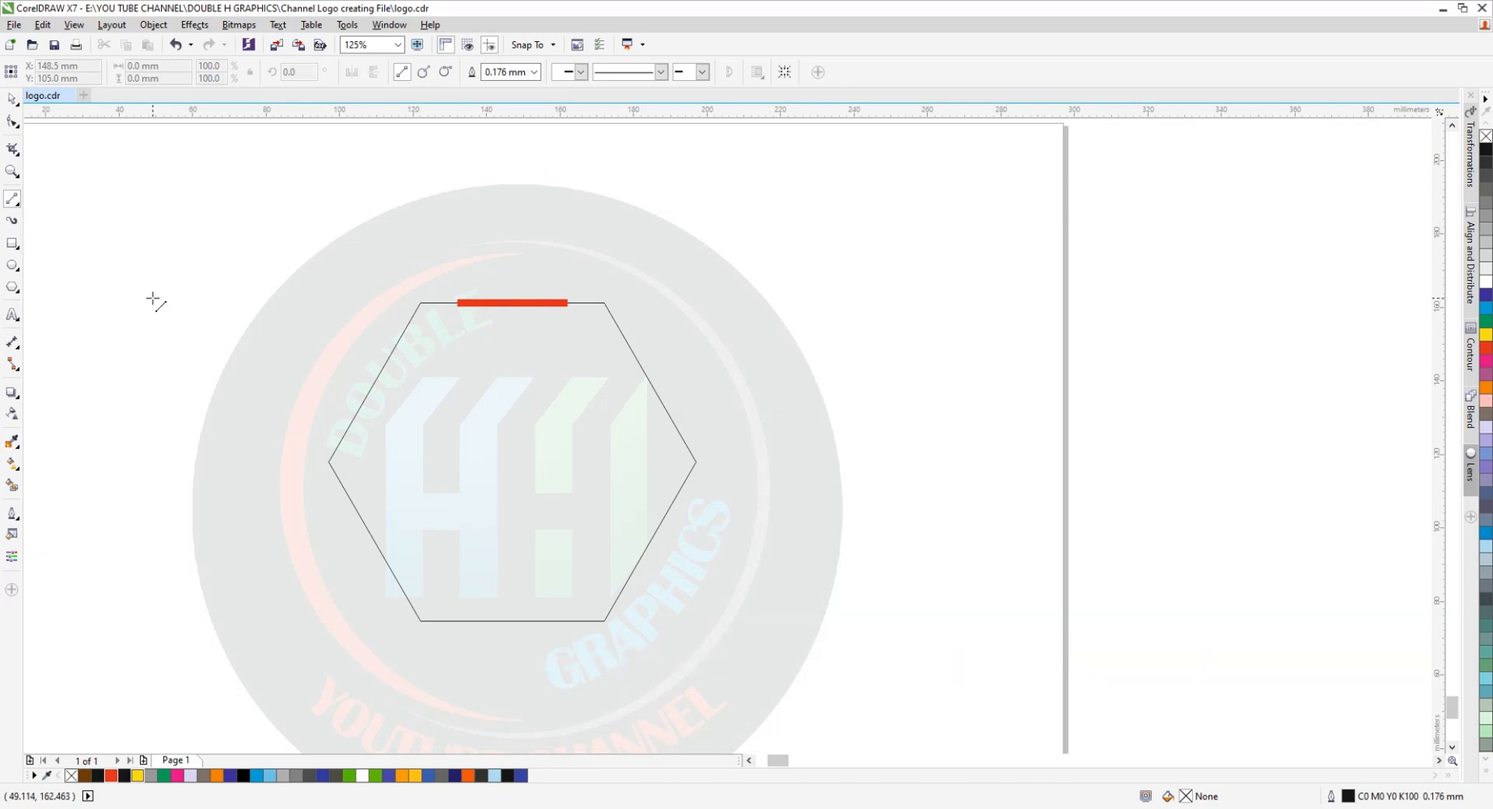
drag(246, 300, 315, 298)
key(space)
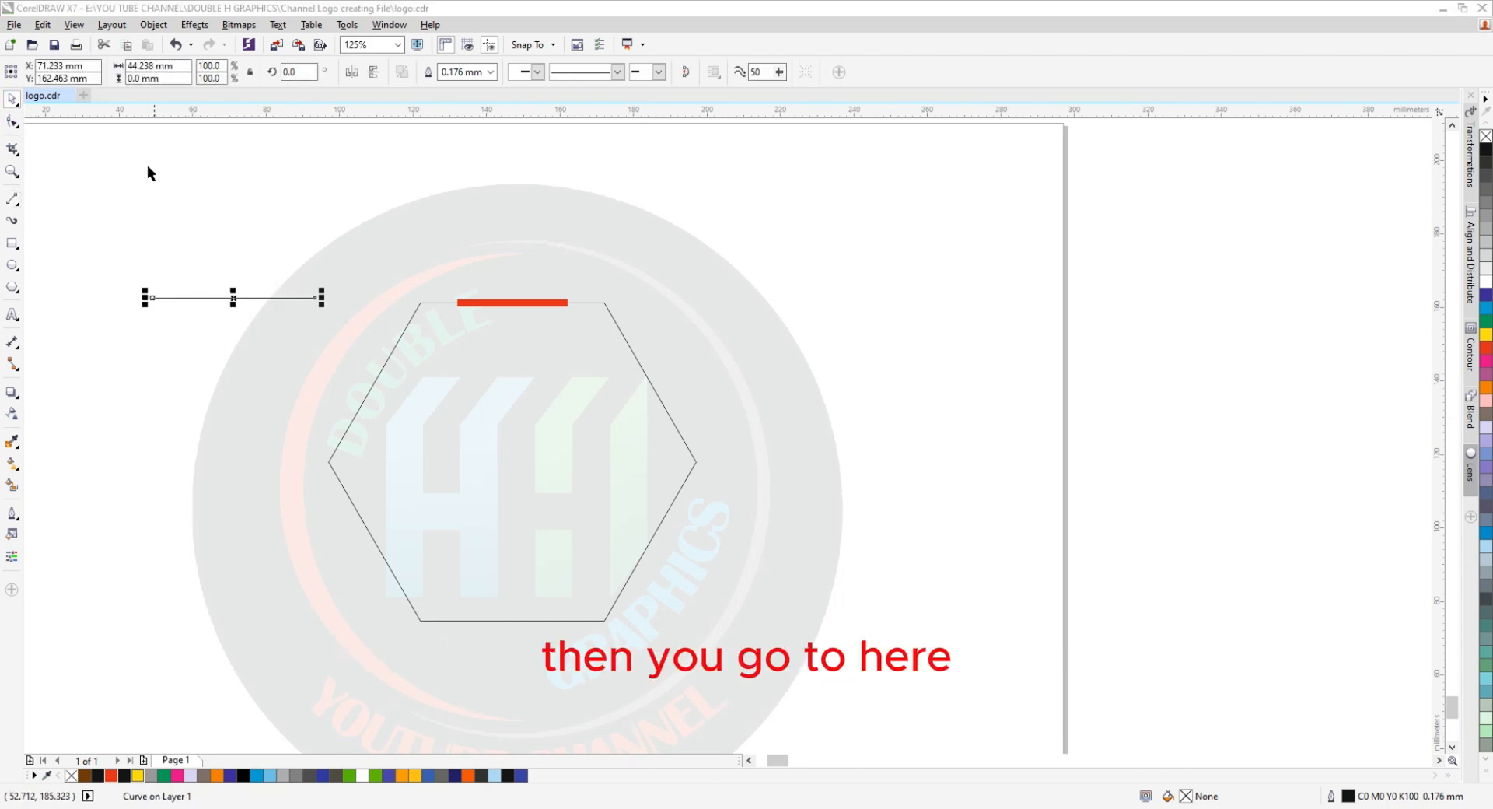
Check whether snapping to objects is enabled.
click(74, 24)
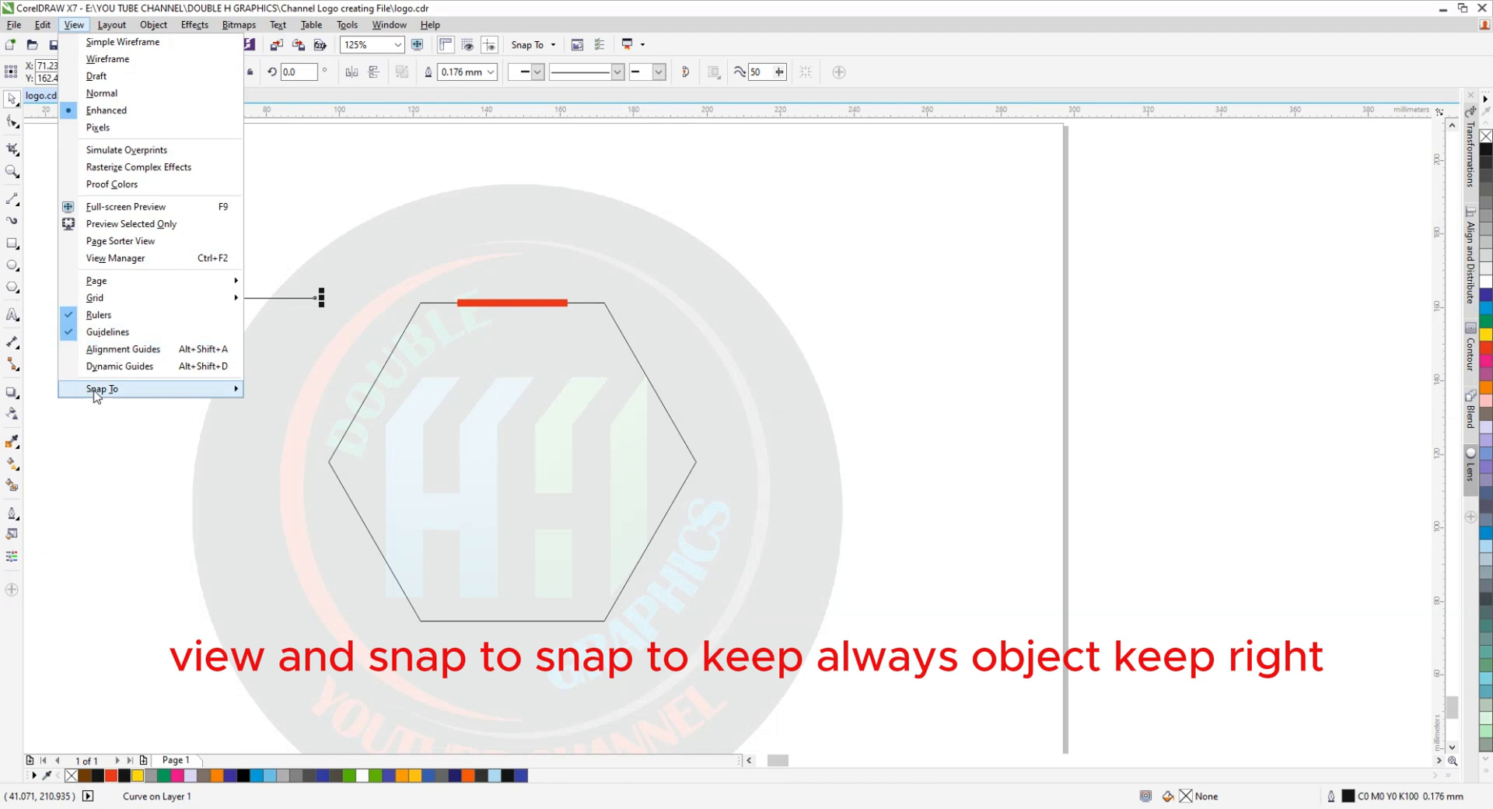
mouse_move(97, 395)
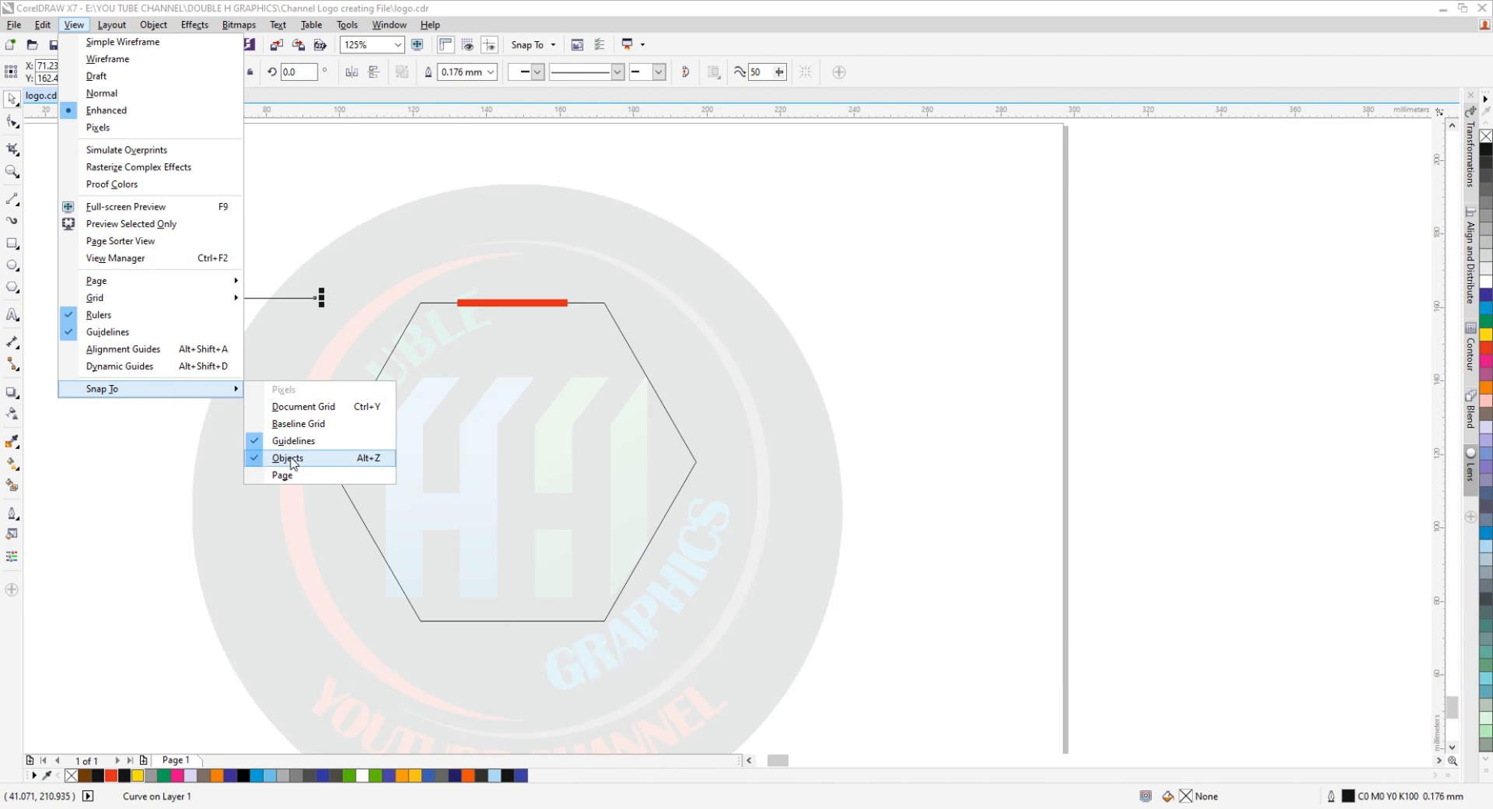
click(279, 346)
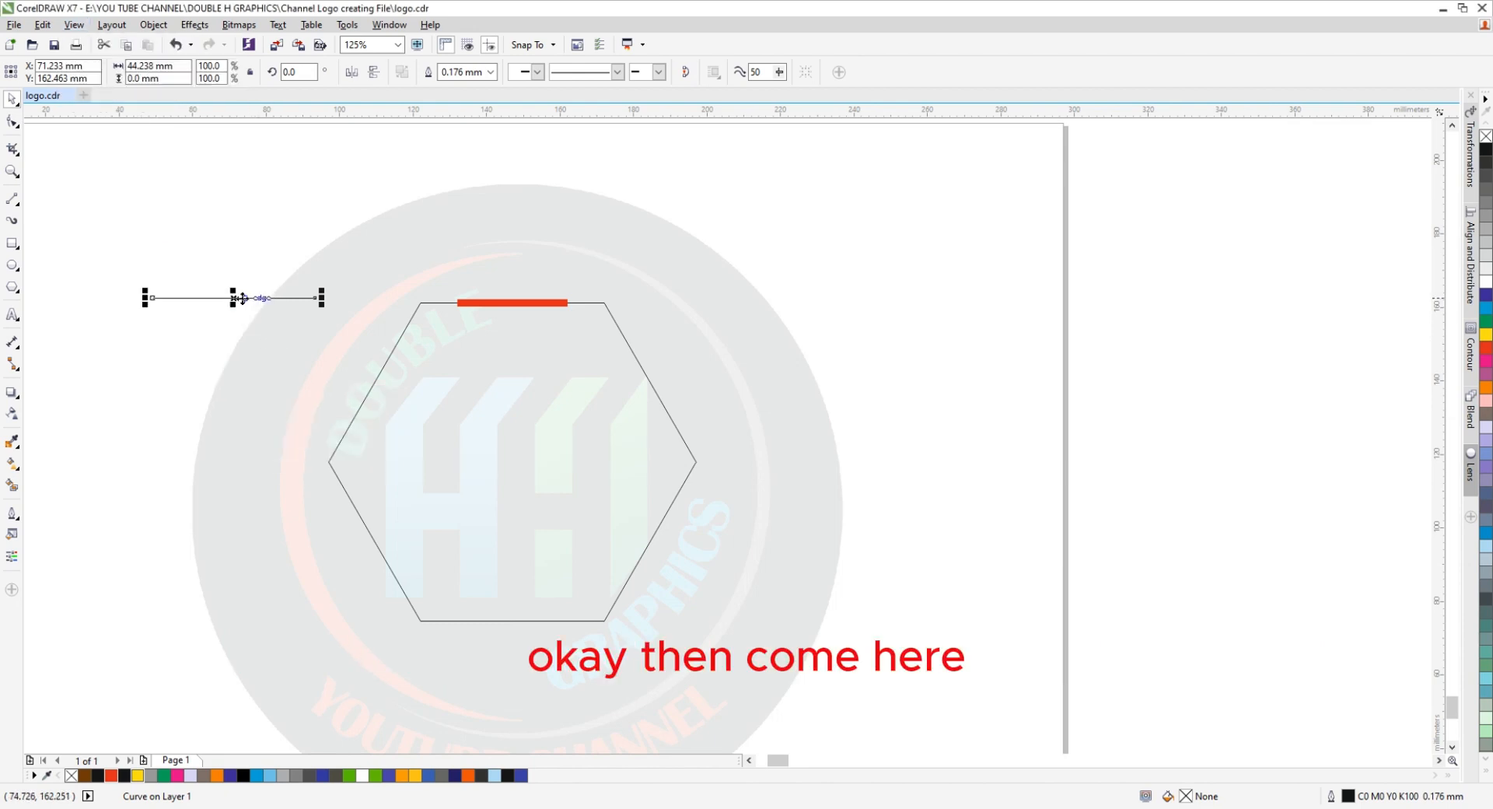
Move the thin line so its right end snaps onto the left end of the red line.
drag(236, 297, 301, 314)
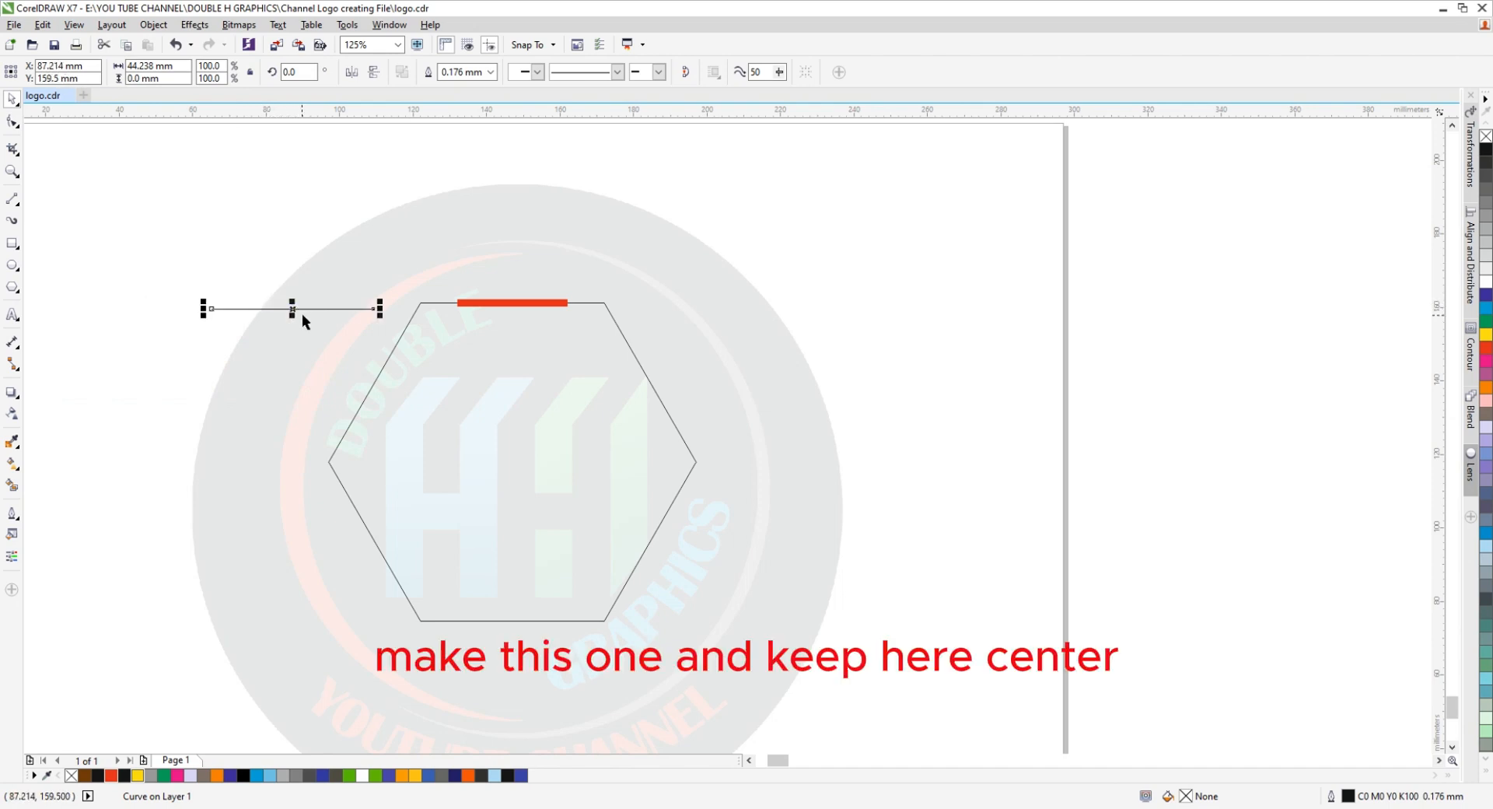
scroll(302, 314, up, 3)
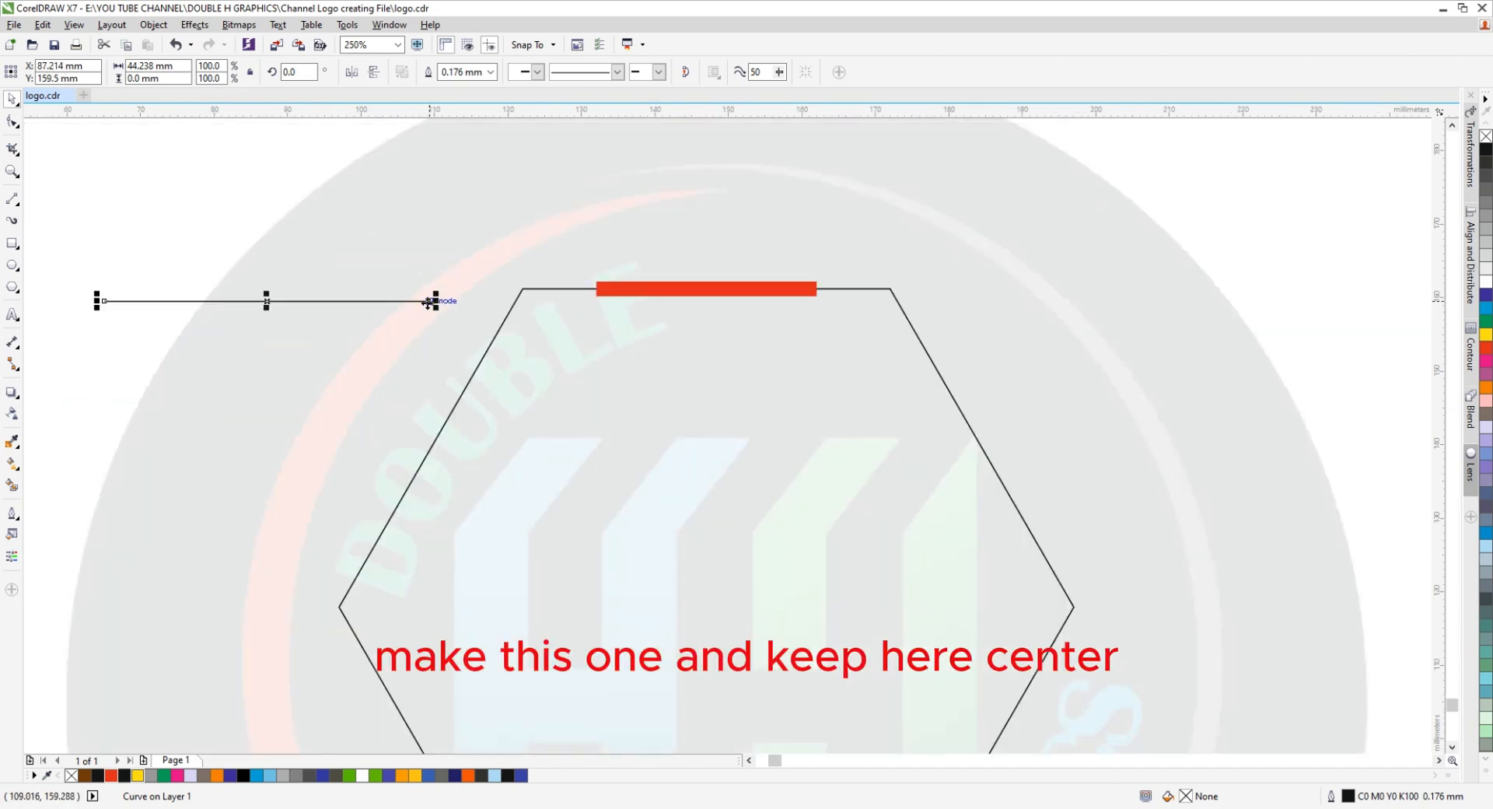
drag(429, 301, 597, 289)
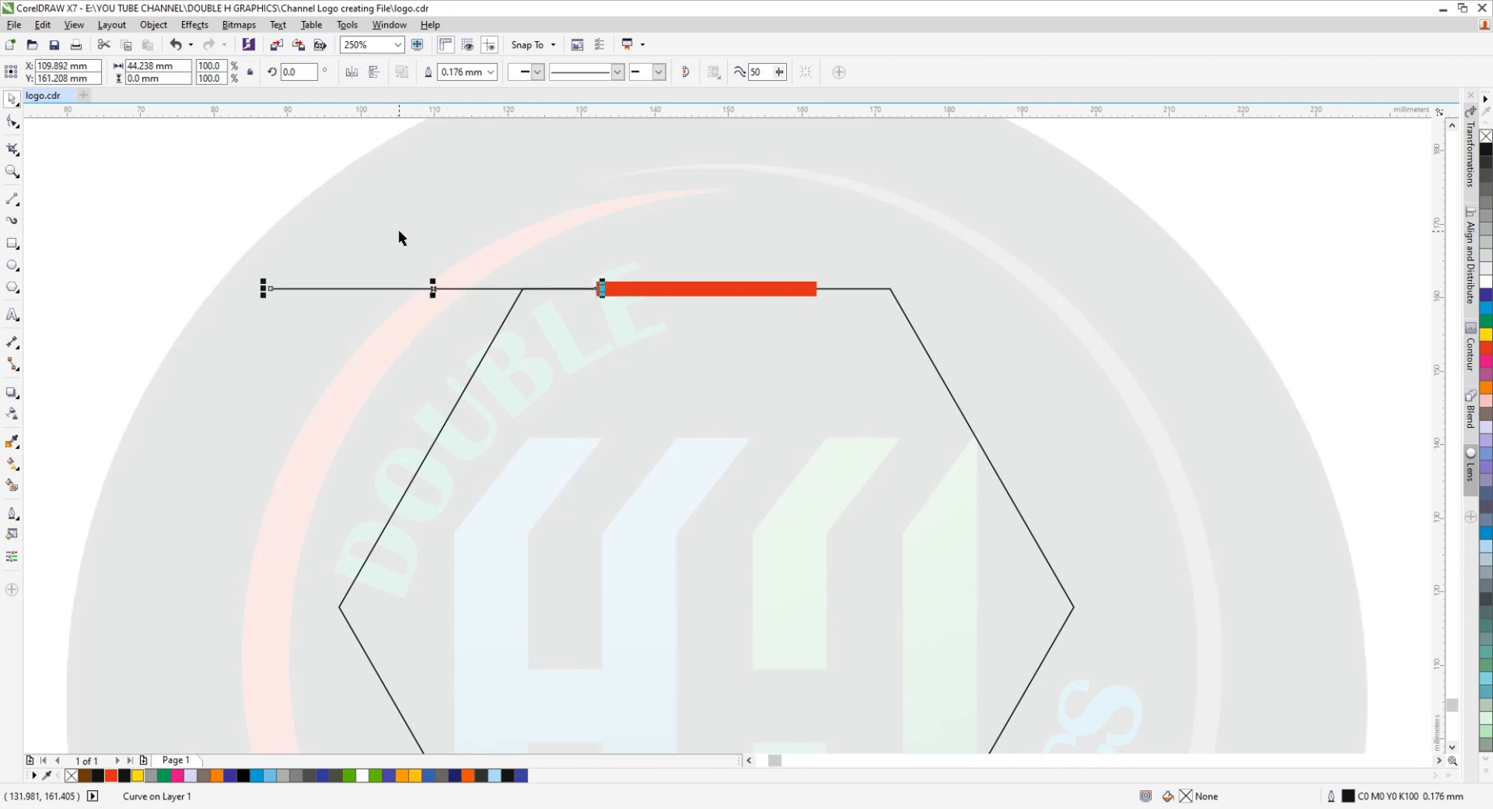
scroll(398, 231, down, 1)
scroll(497, 255, up, 1)
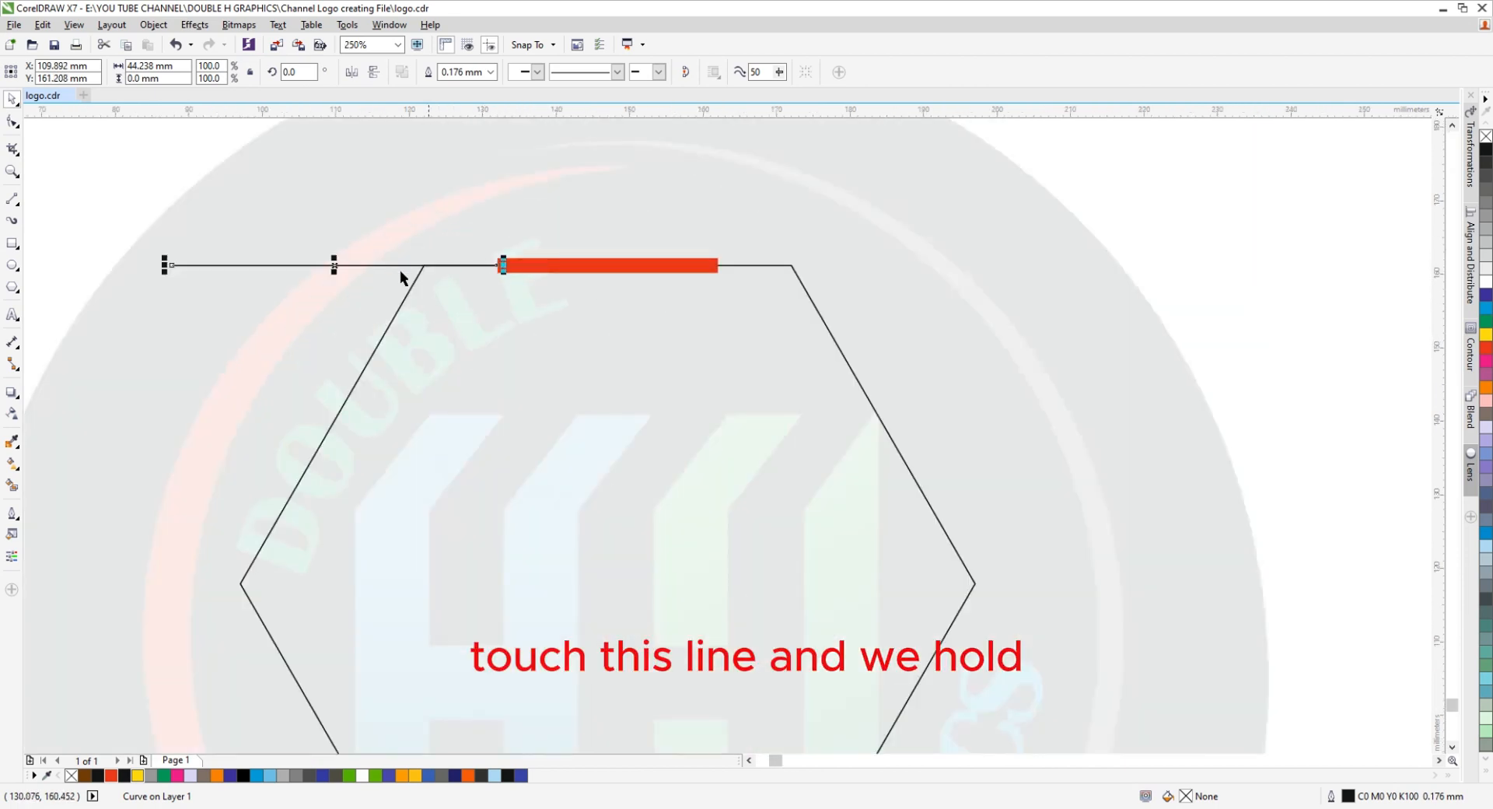
Rotate the thin horizontal line 30 degrees about its right end, where it meets the red line.
click(357, 267)
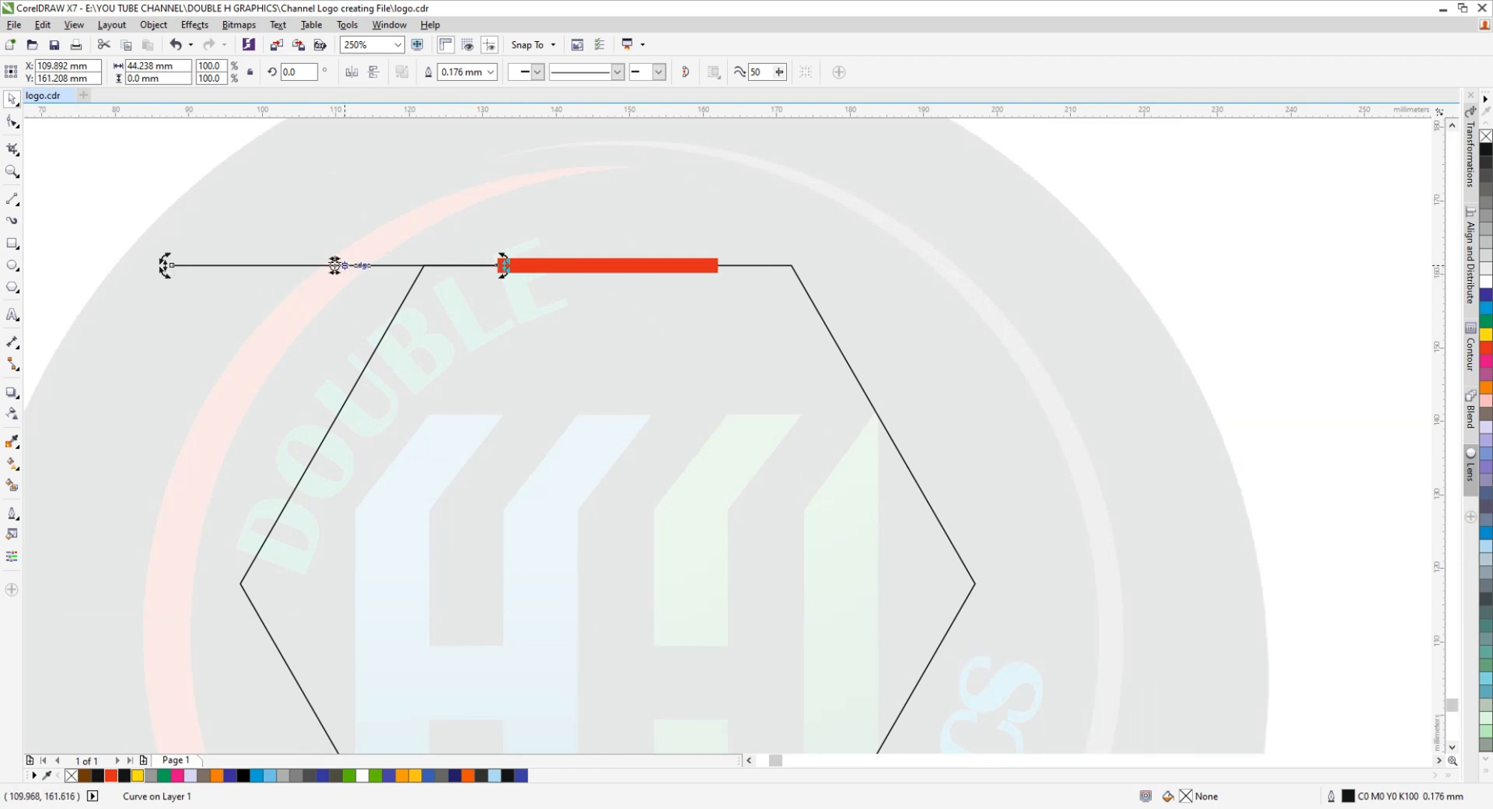
drag(433, 262, 499, 265)
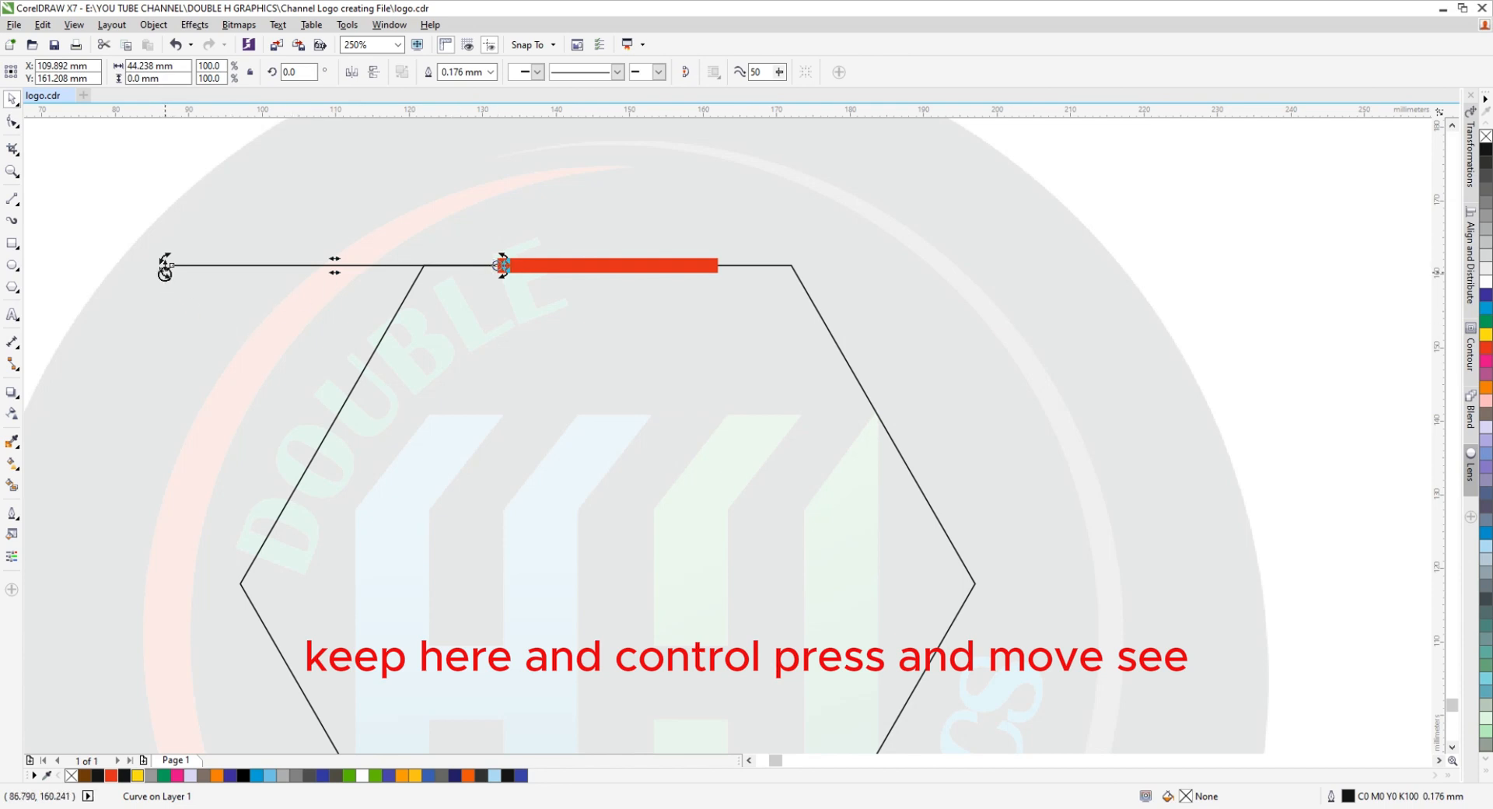
drag(165, 265, 195, 315)
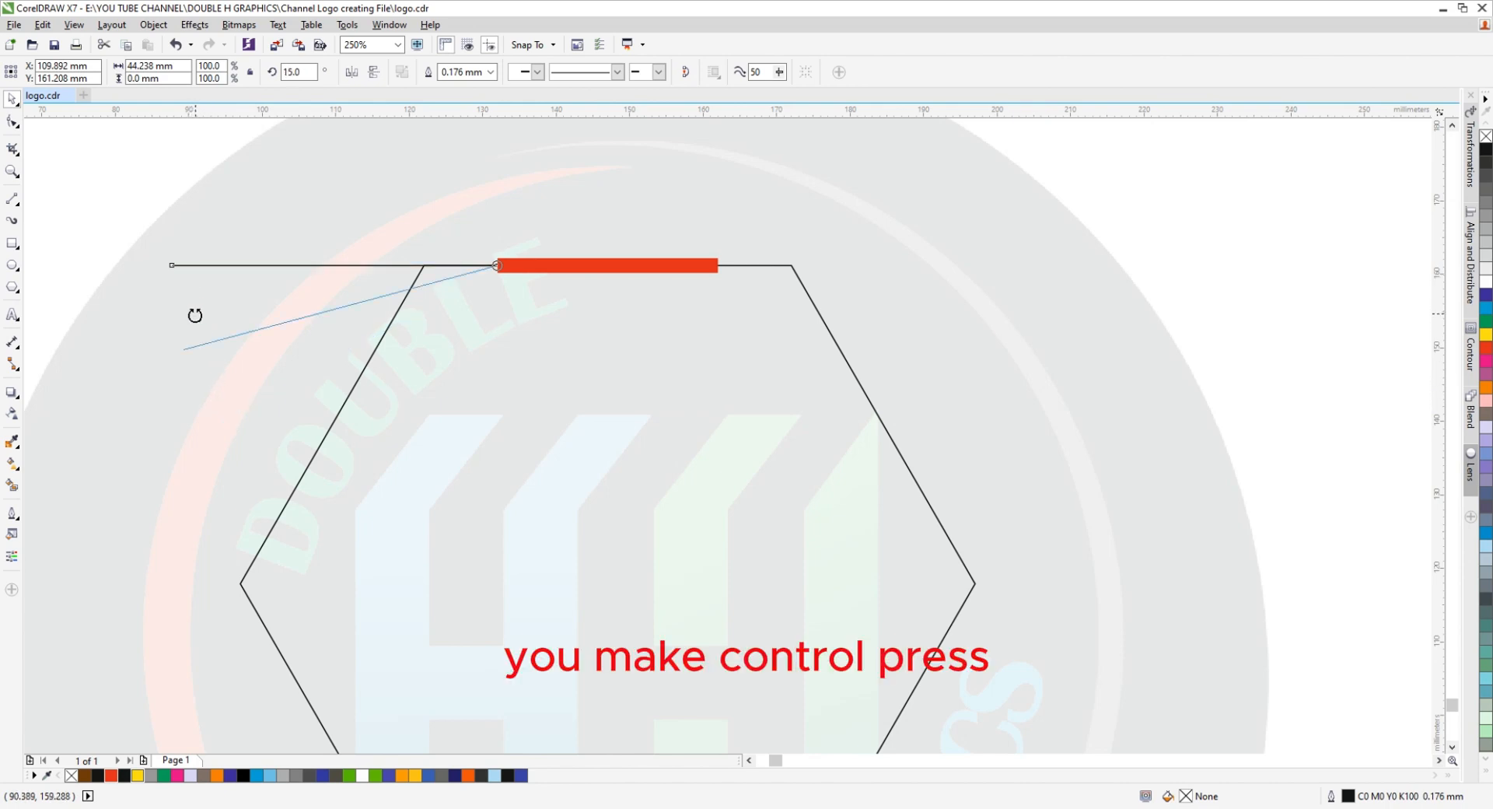
drag(204, 372, 218, 403)
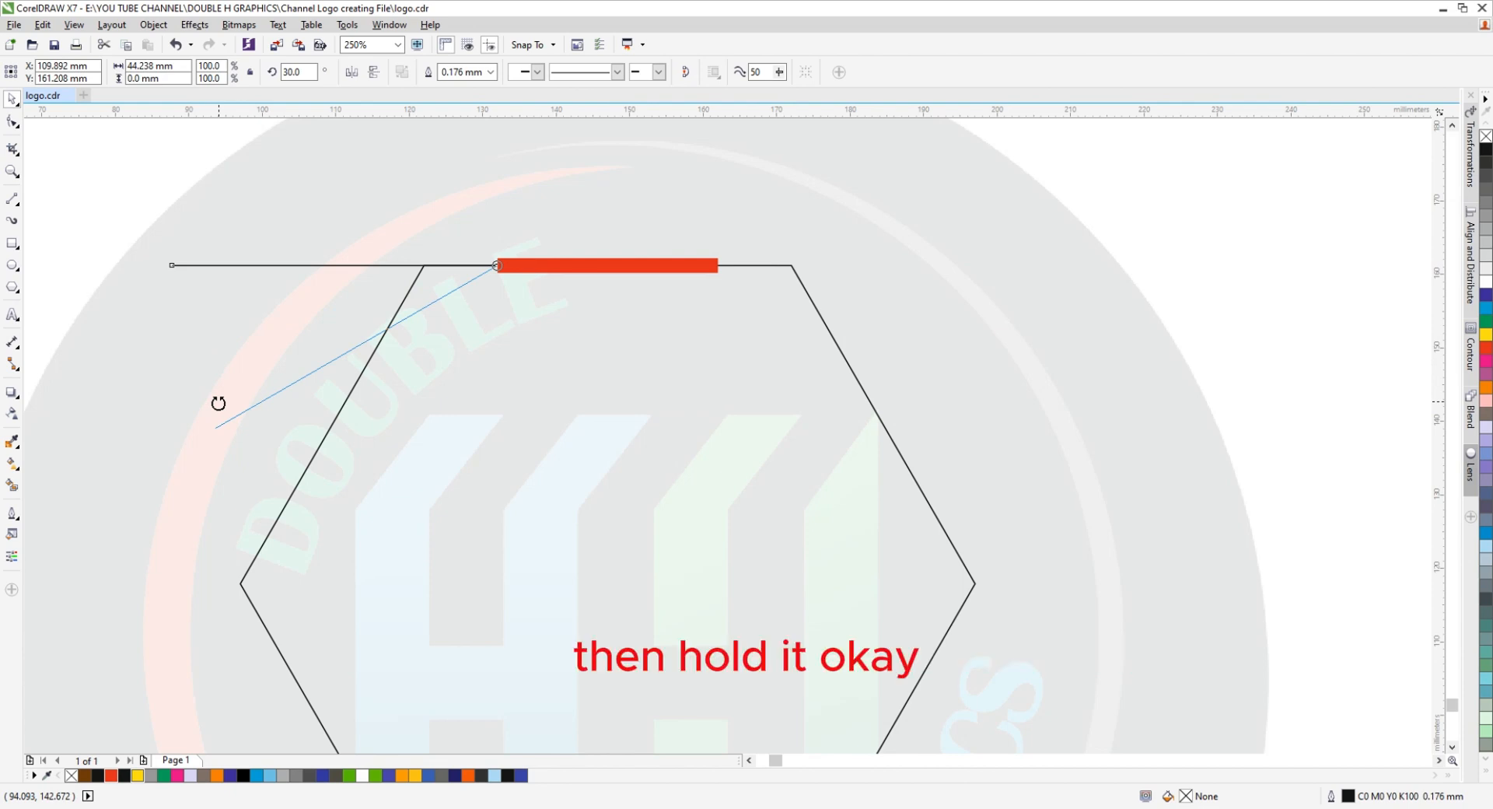
drag(219, 403, 220, 404)
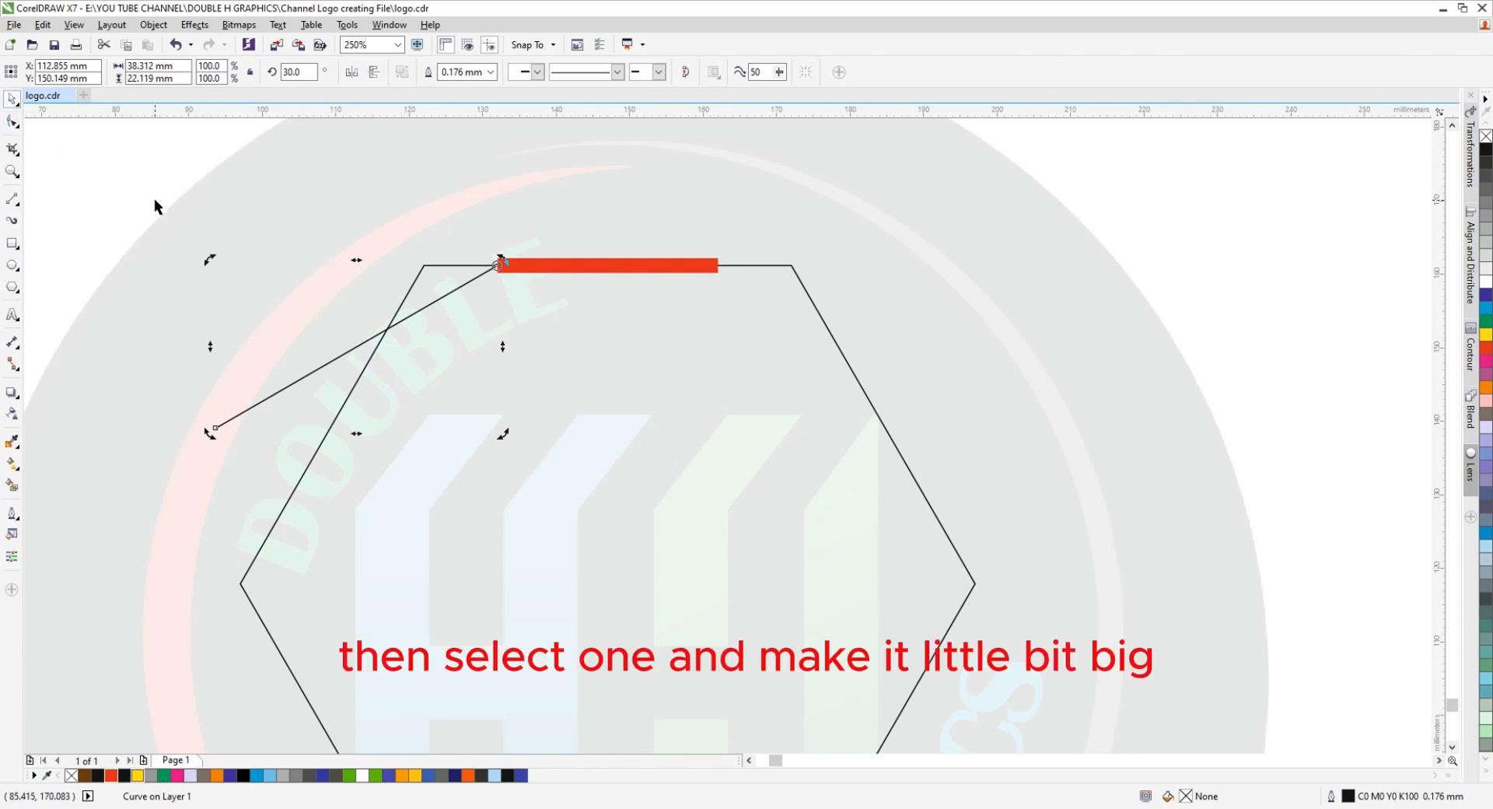
Extend the slanted line proportionally past the hexagon's top edge to about 54 mm wide and 31 mm high.
click(269, 347)
click(356, 344)
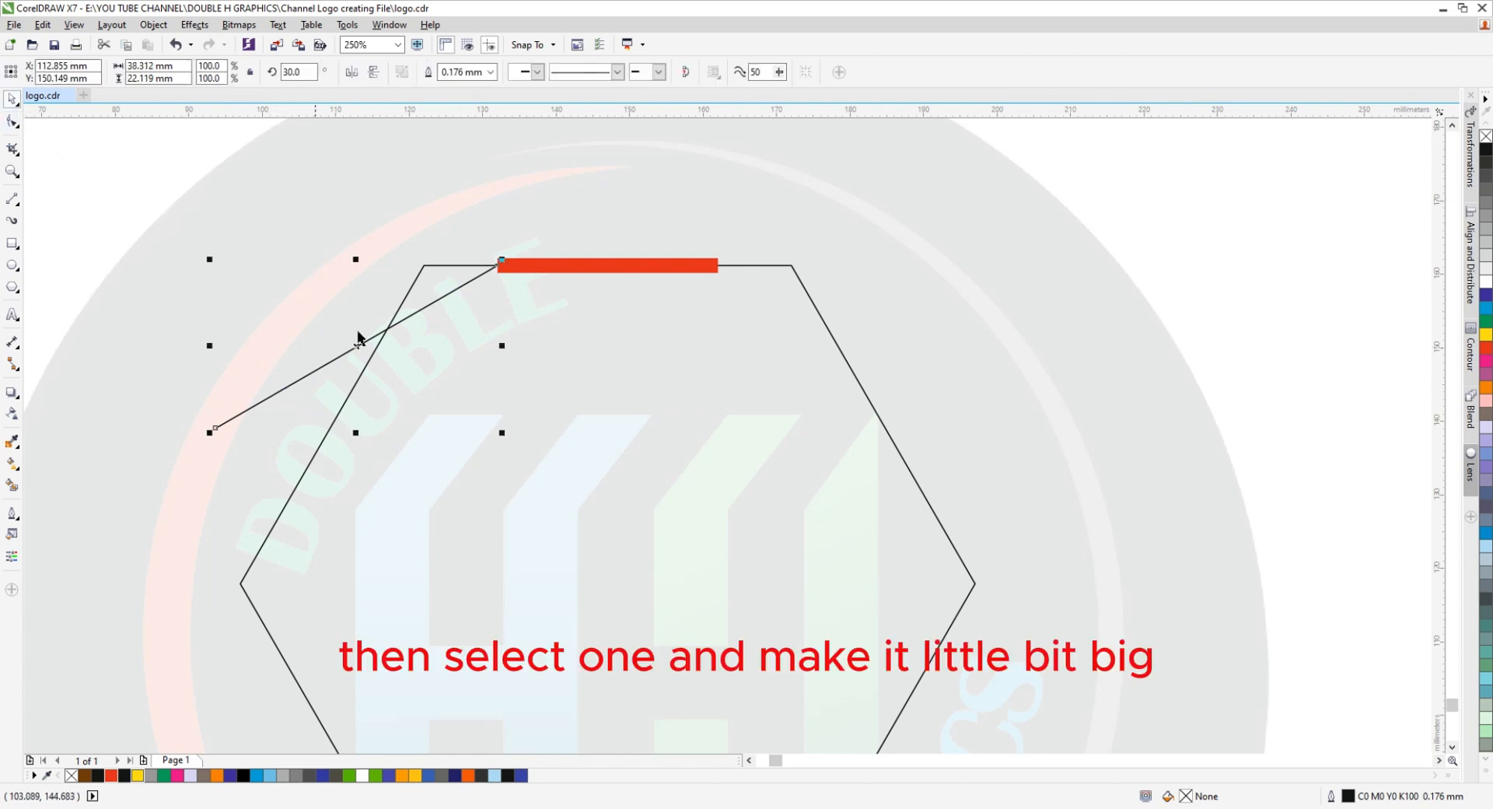
drag(501, 259, 624, 193)
scroll(245, 216, down, 2)
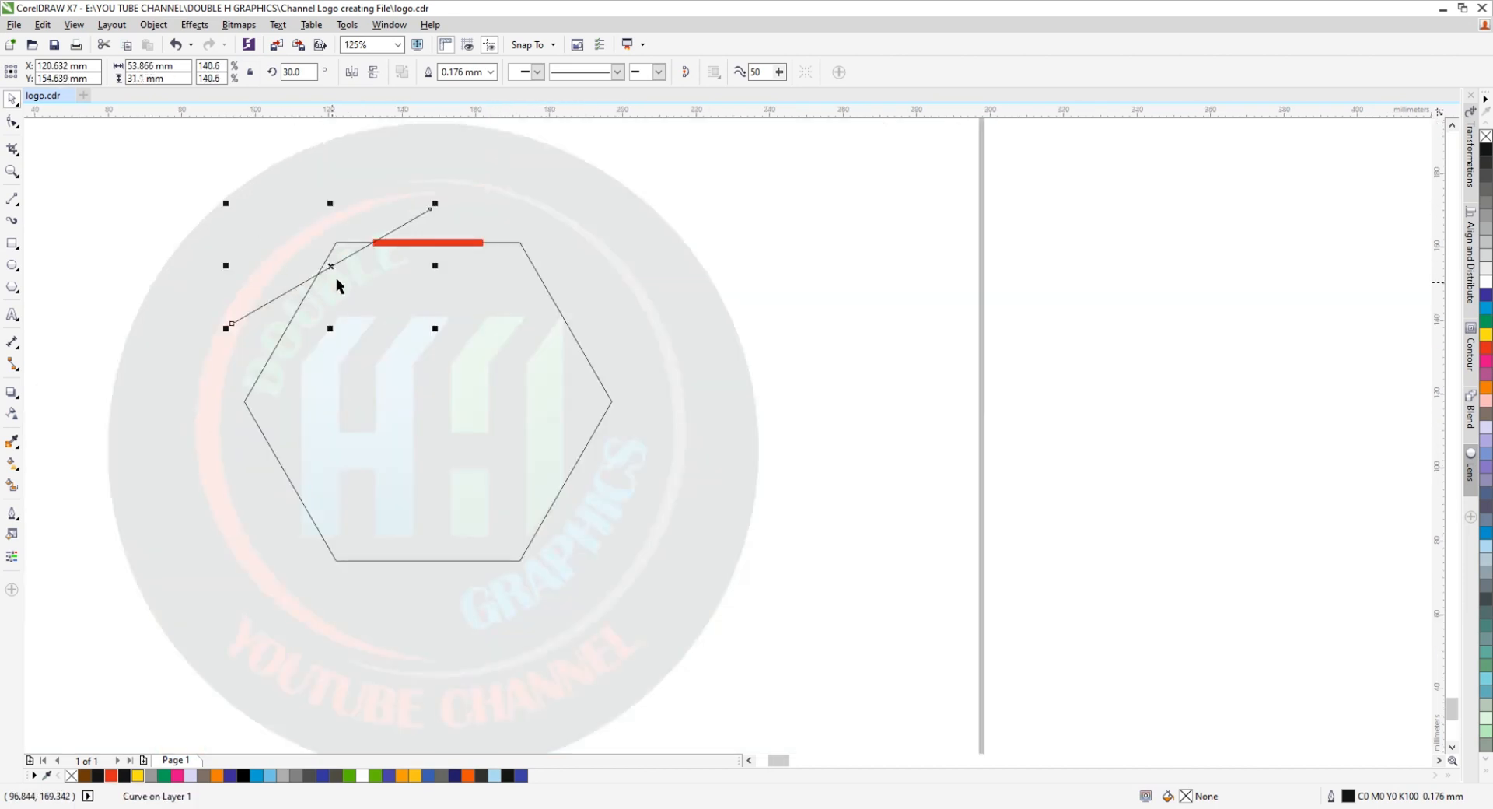
Delete the red line on the hexagon's top edge.
scroll(336, 278, up, 2)
click(476, 205)
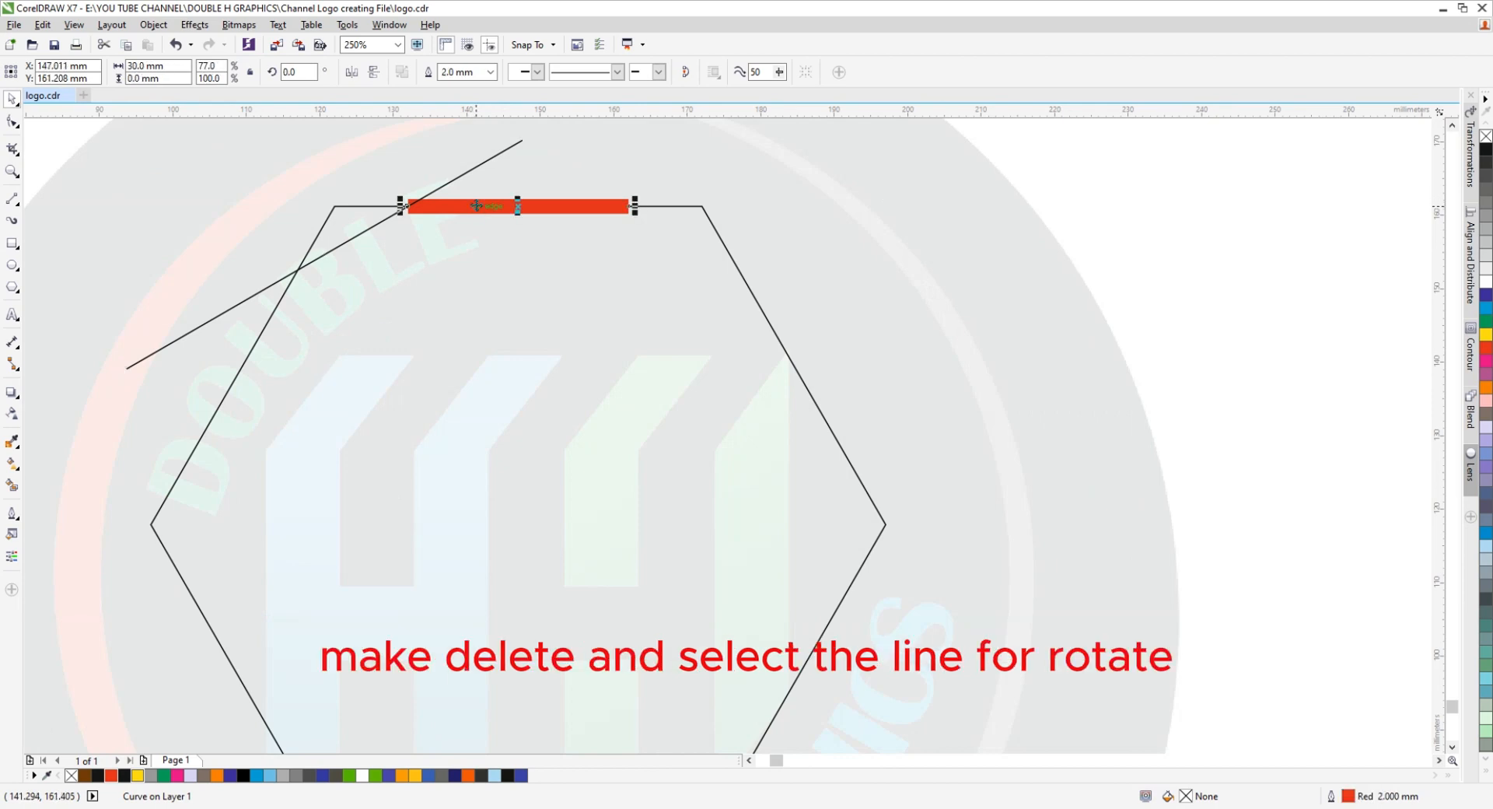
key(Delete)
Move the slanted line's rotation centre onto the centre of the hexagon.
click(374, 230)
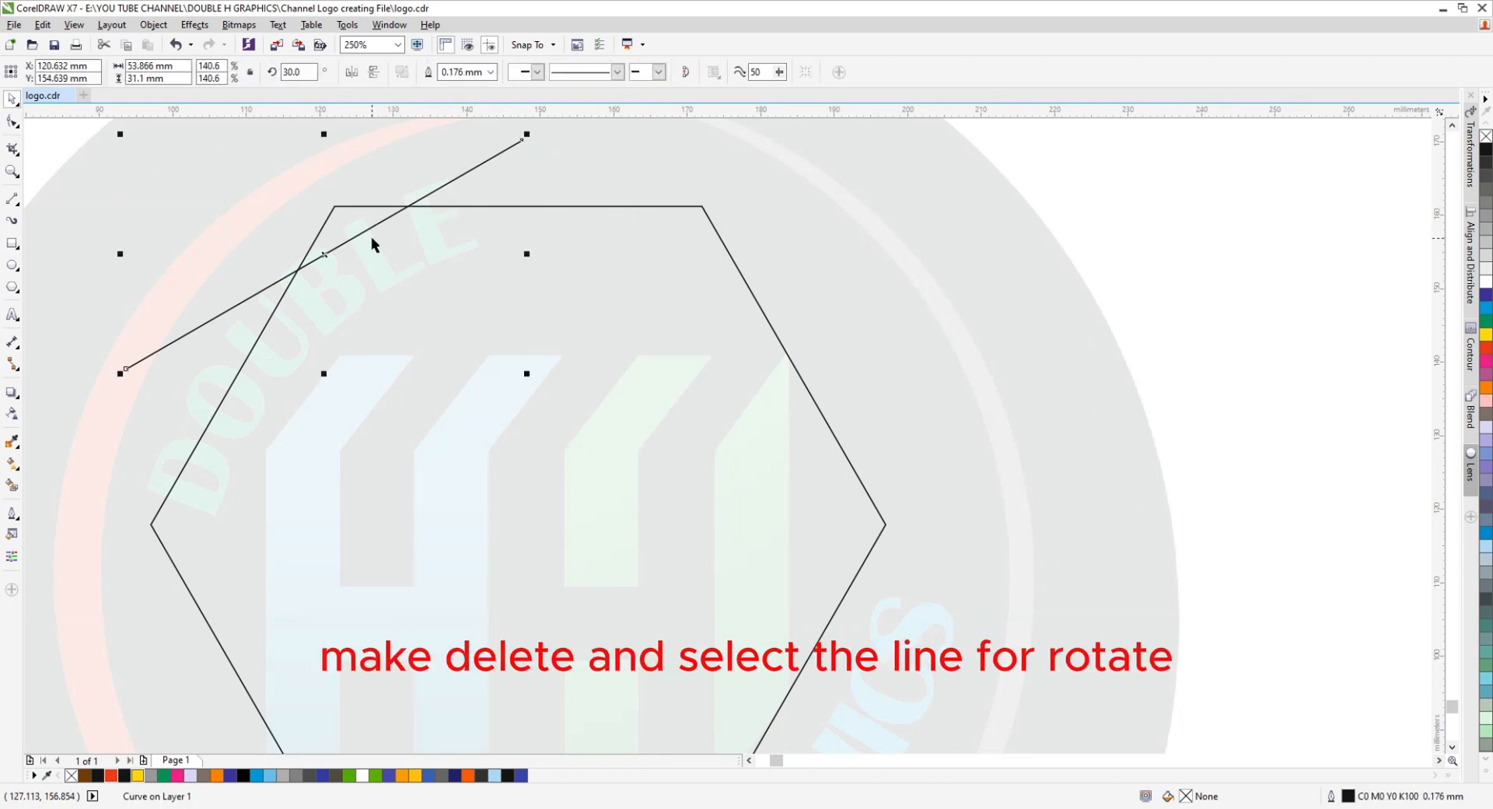
scroll(364, 241, down, 2)
scroll(408, 217, up, 2)
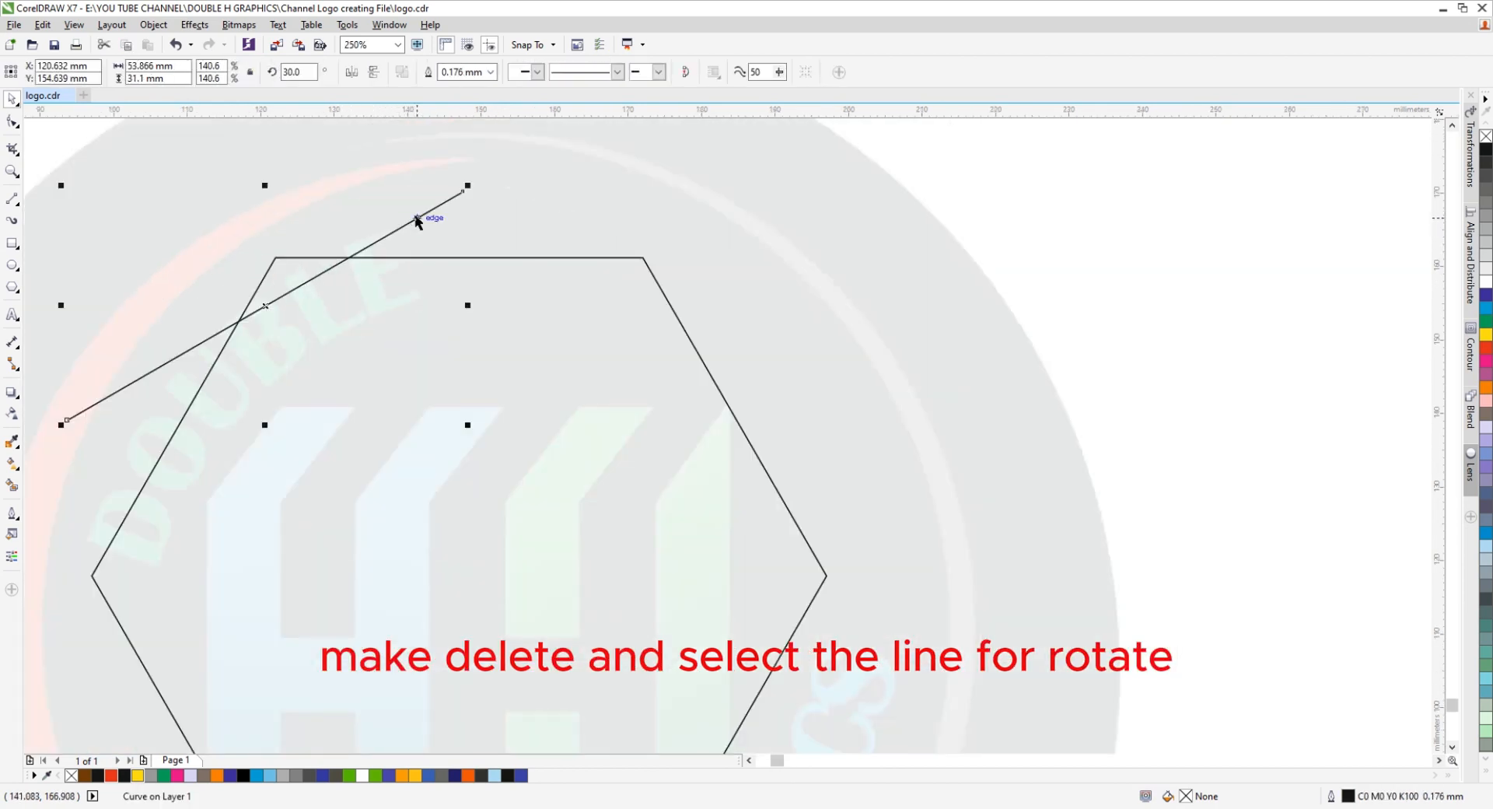
click(414, 218)
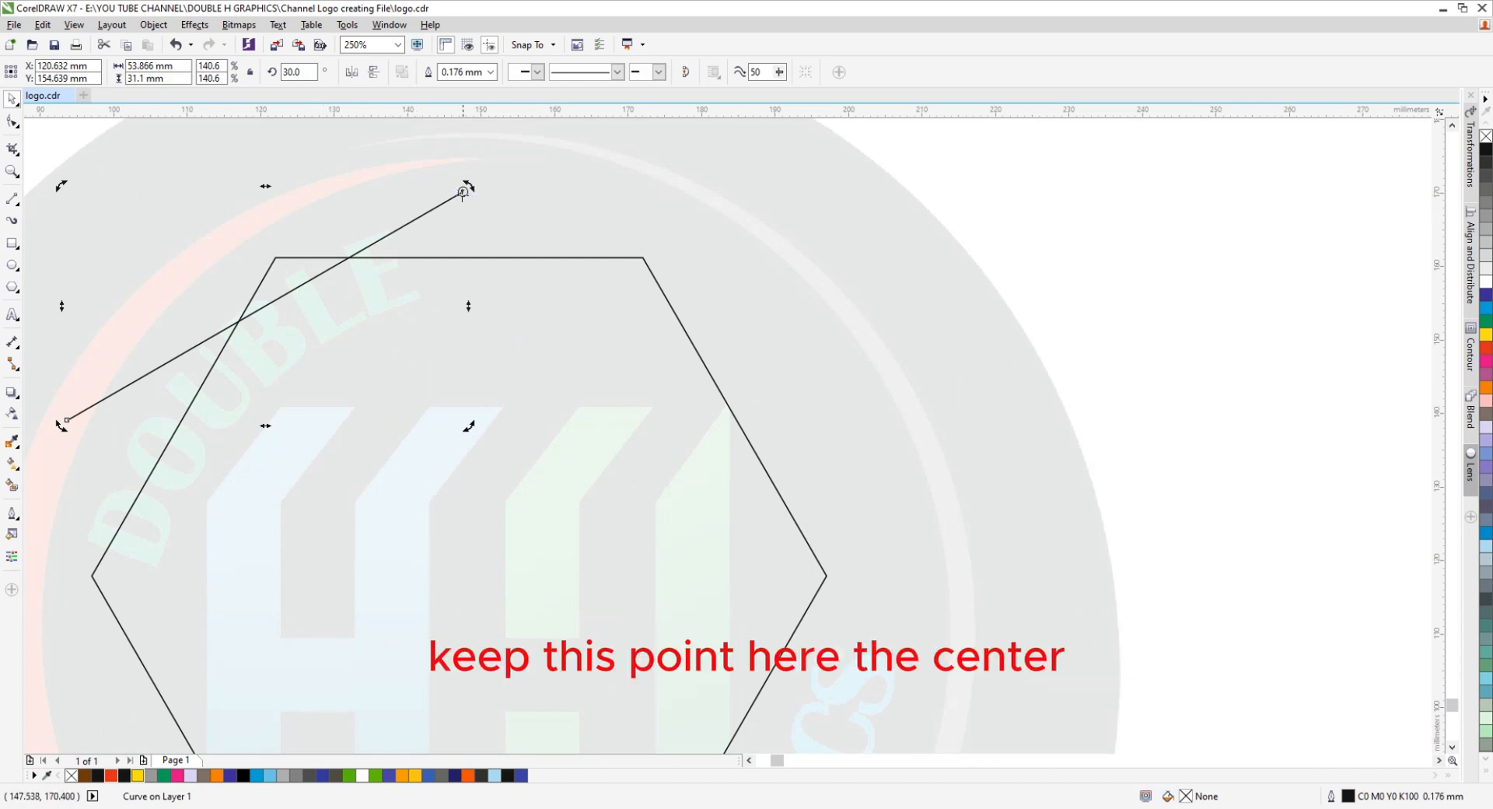
mouse_move(462, 190)
mouse_down()
mouse_move(458, 586)
mouse_move(459, 571)
mouse_up()
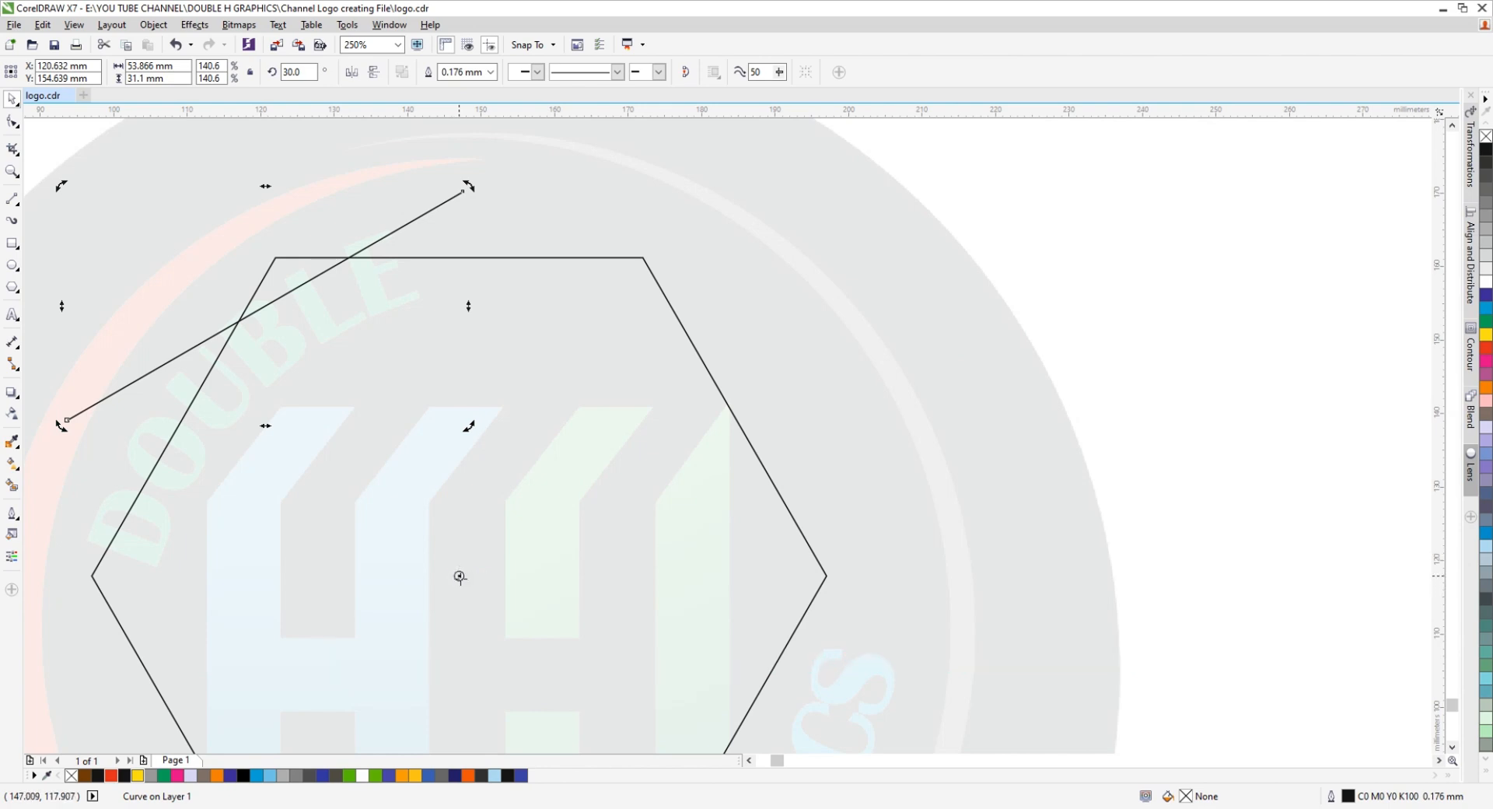
scroll(381, 233, down, 2)
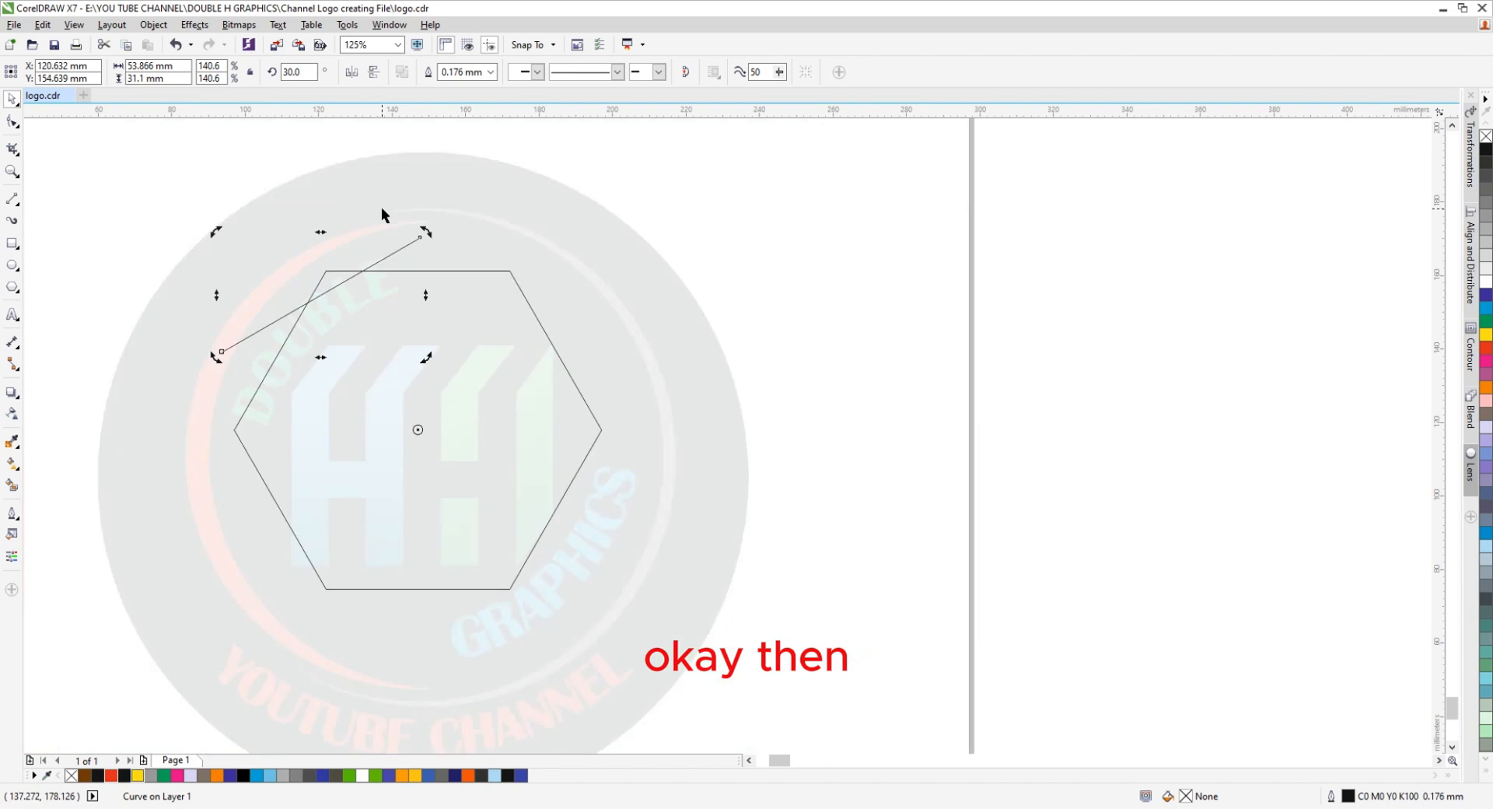
Rotate a copy of the slanted line 60 degrees about the hexagon's centre and repeat it until six lines cross all corners.
click(340, 286)
click(342, 283)
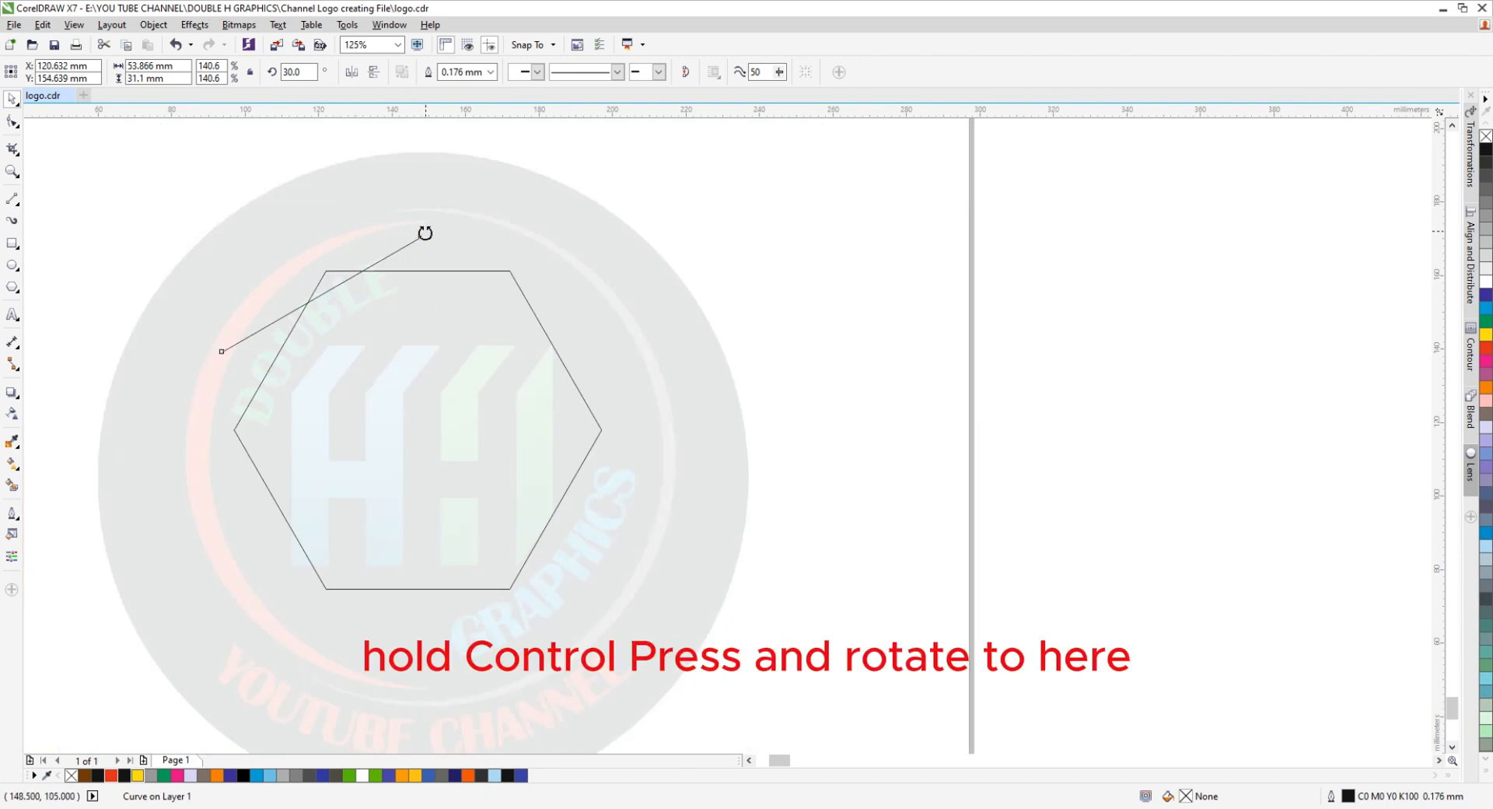
drag(426, 232, 272, 339)
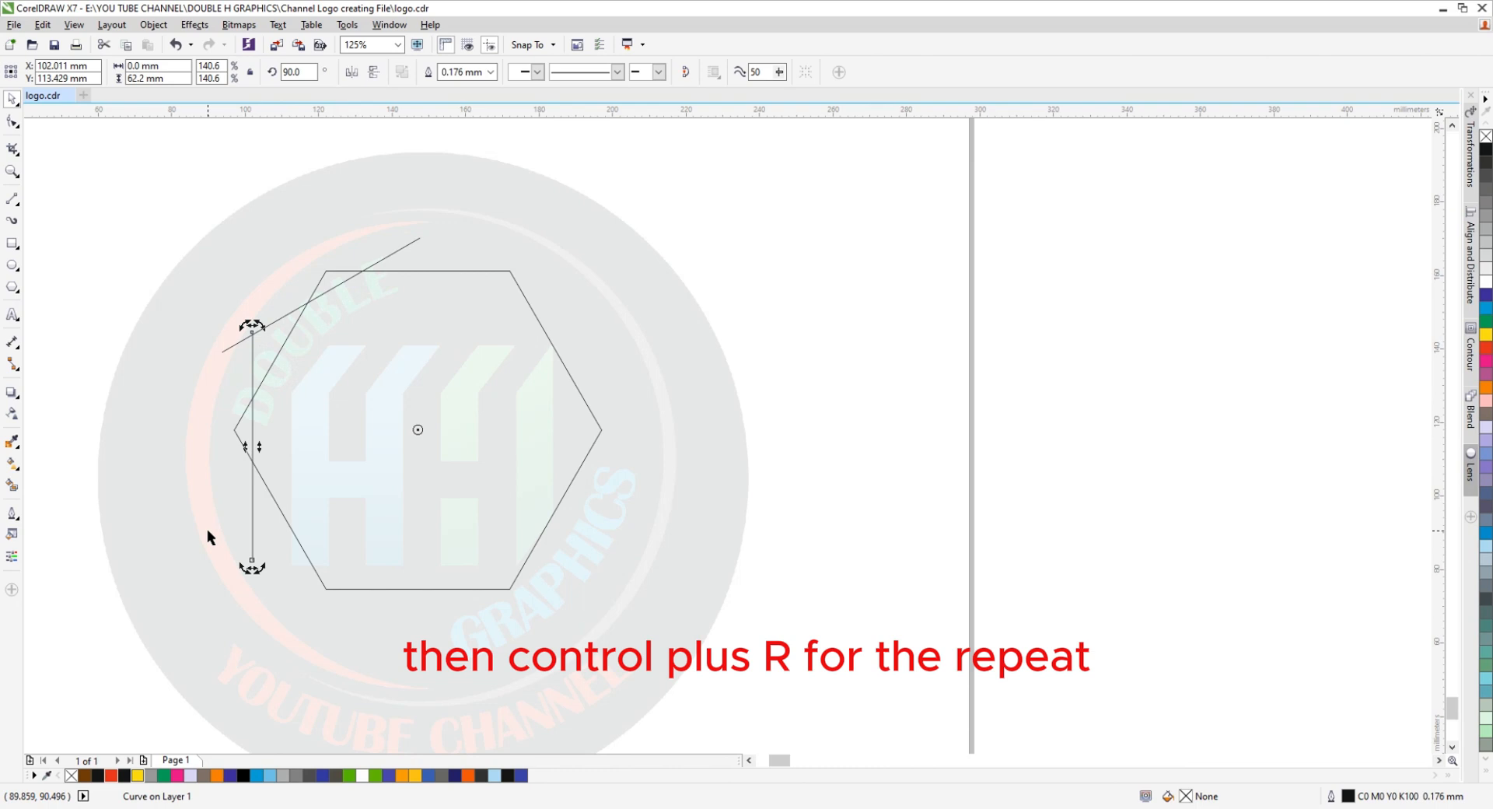
key(ctrl+r)
key(ctrl+r)
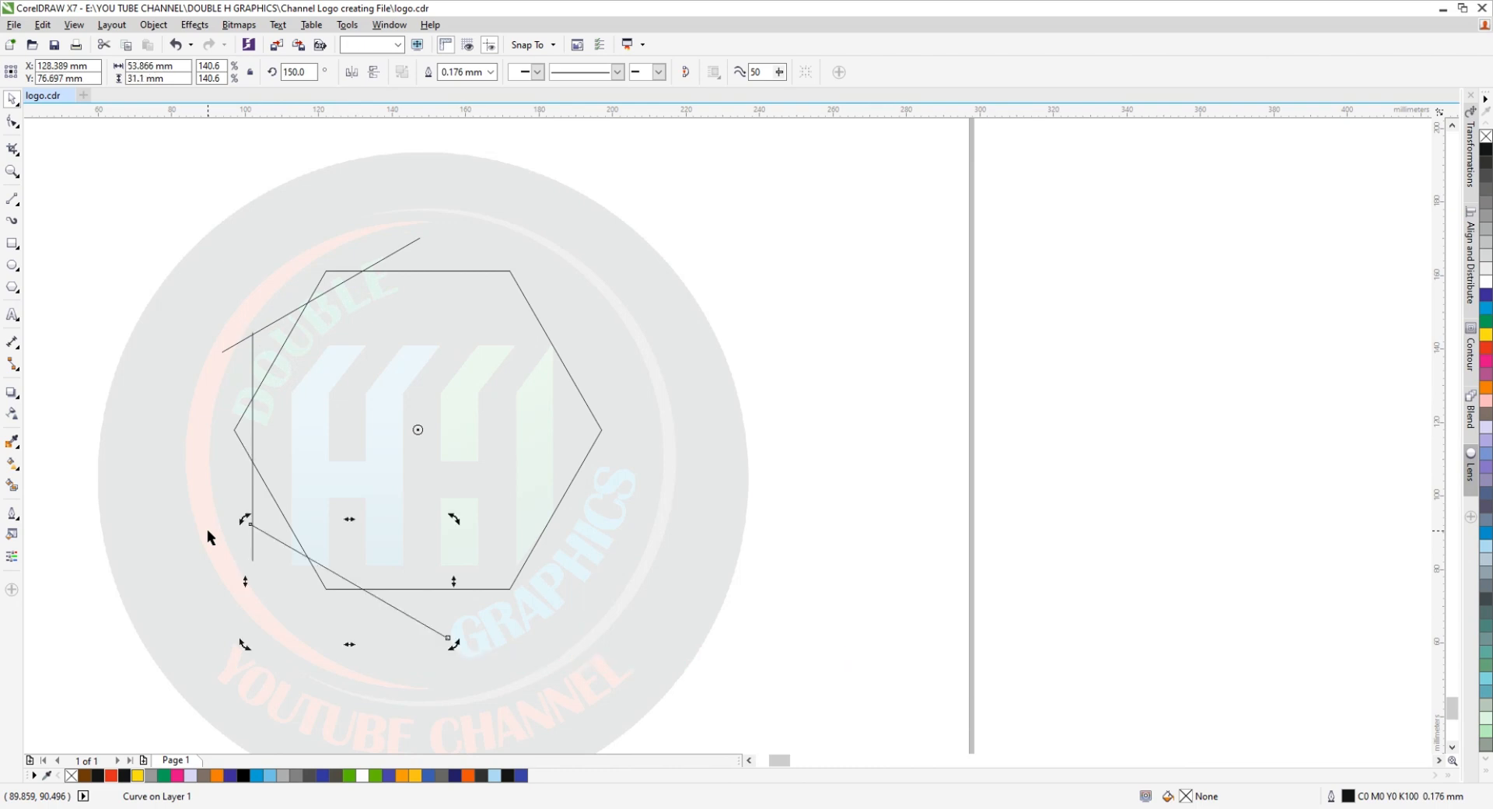
key(ctrl+r)
key(ctrl+r)
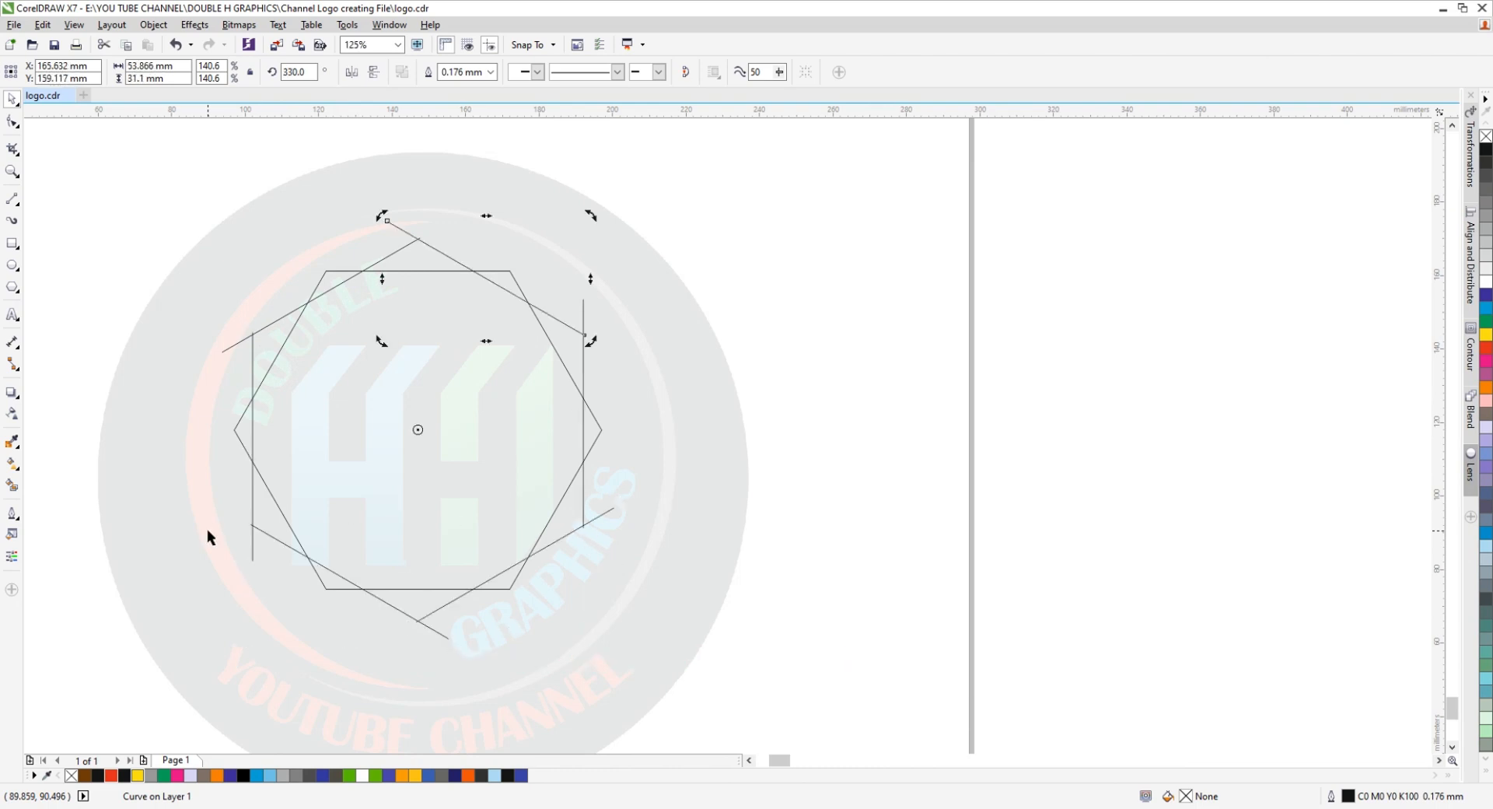
Cut the hexagon with the six lines using Back Minus Front and break the resulting curve apart.
click(762, 314)
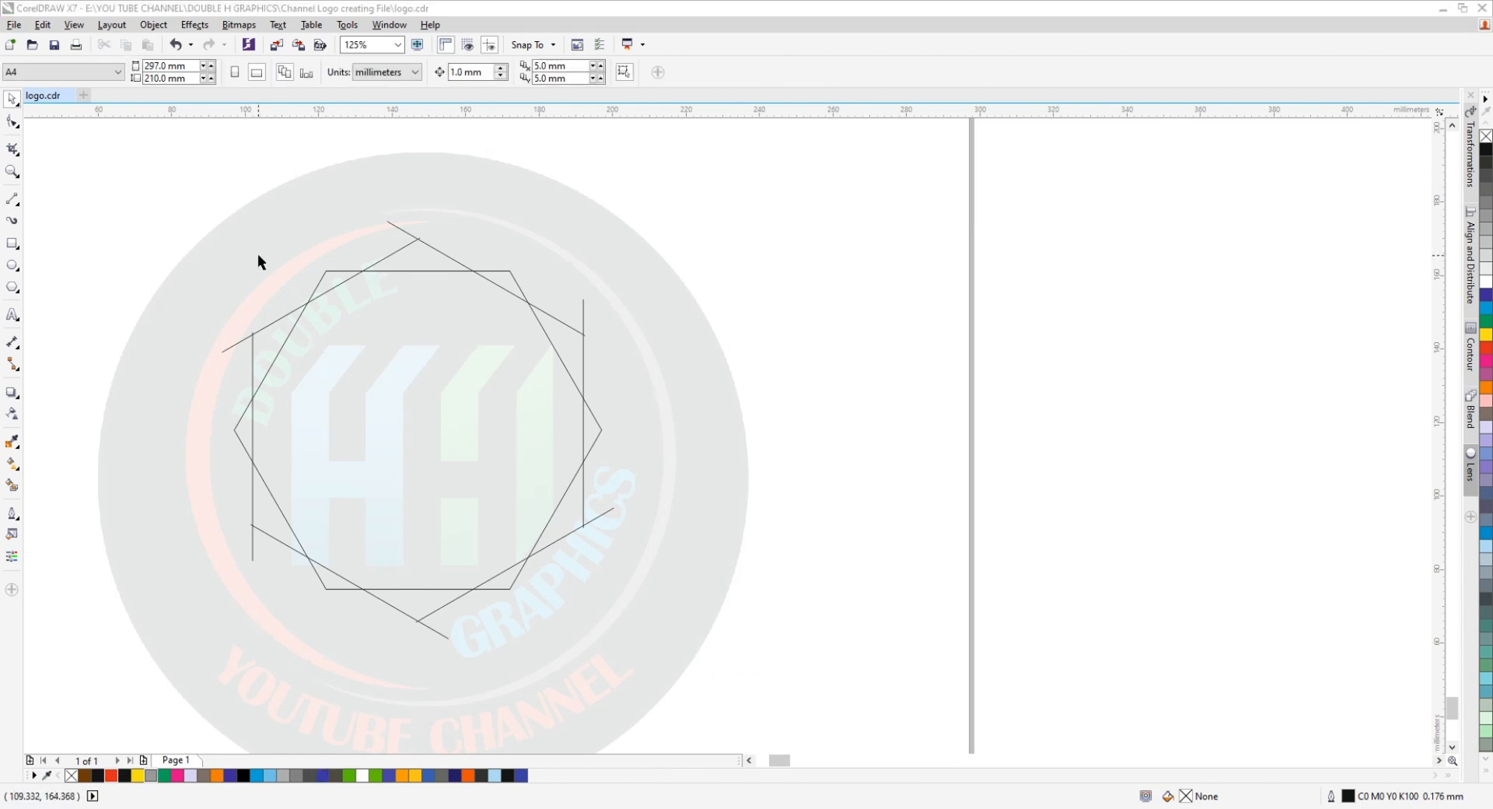
mouse_move(140, 170)
mouse_down()
mouse_move(376, 627)
mouse_move(729, 692)
mouse_up()
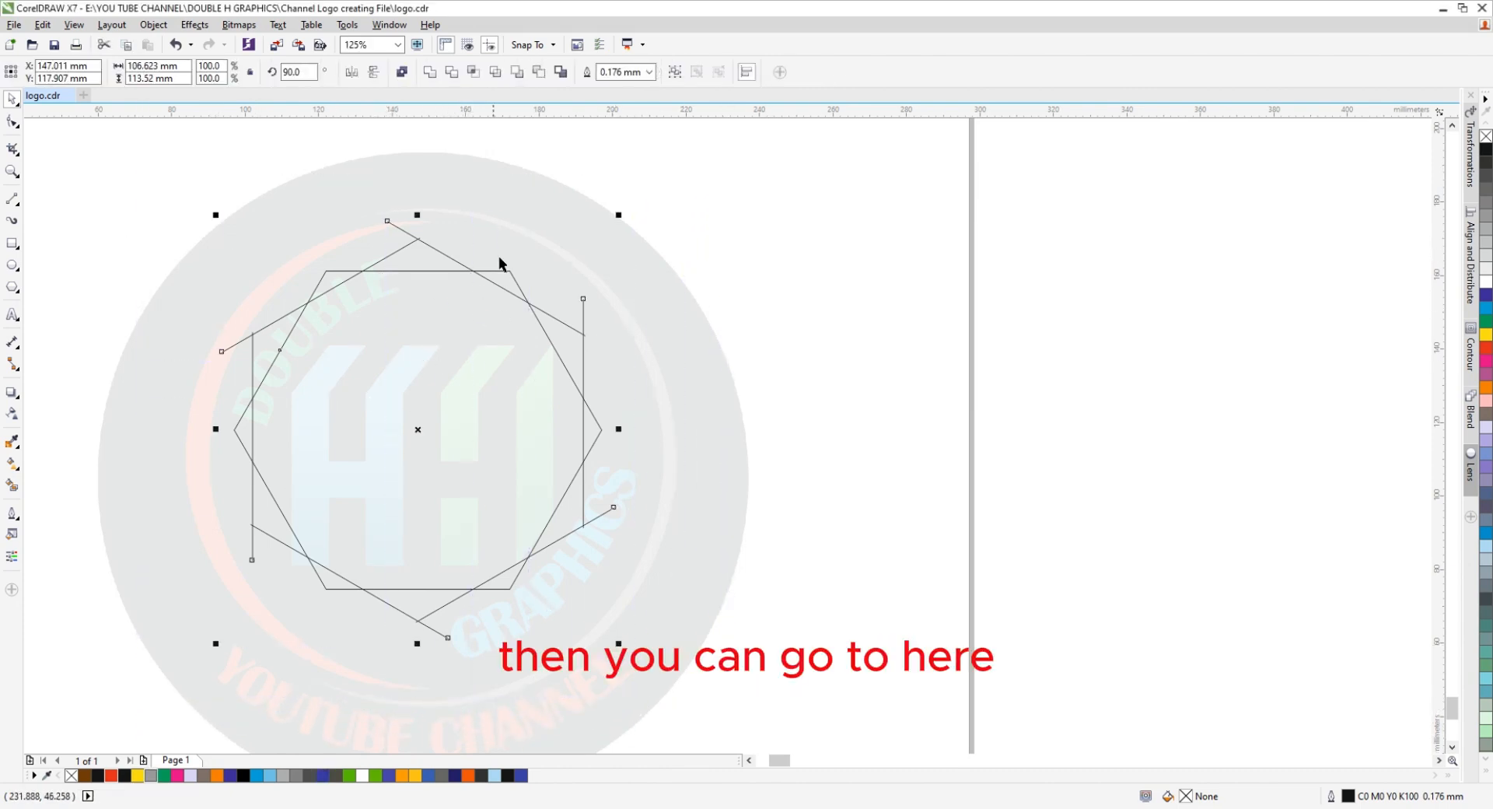
click(538, 72)
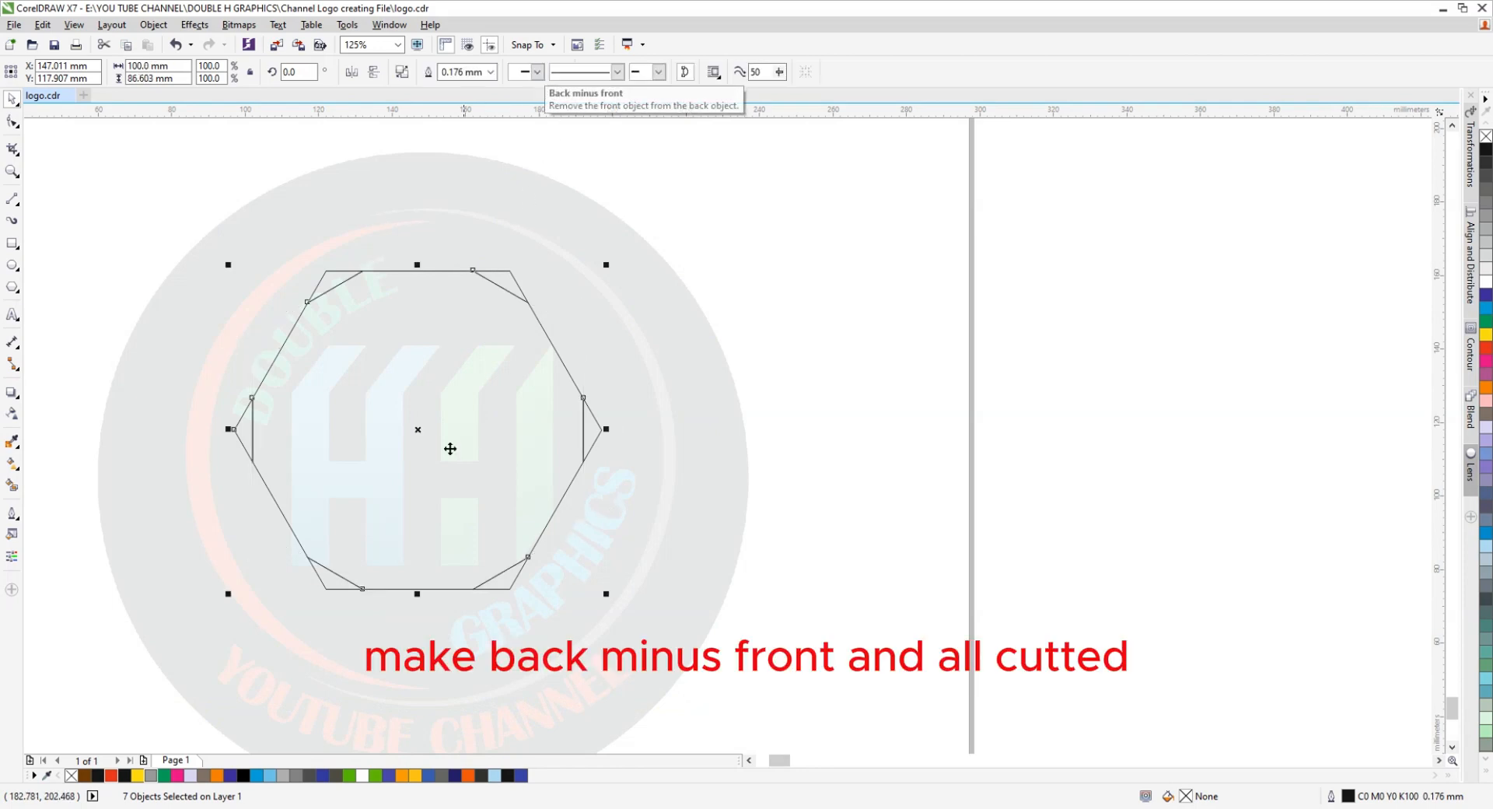
right_click(505, 288)
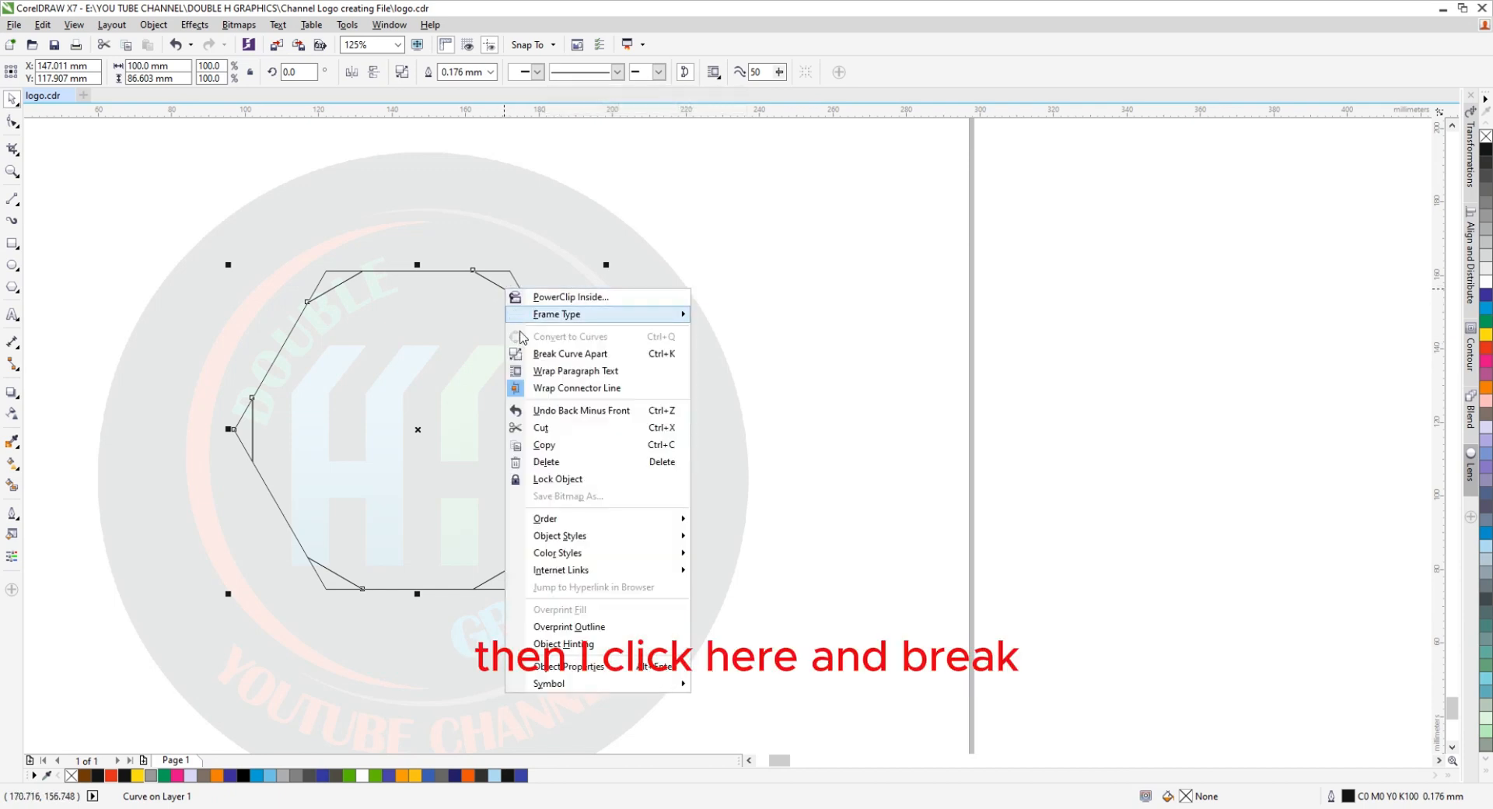
click(554, 353)
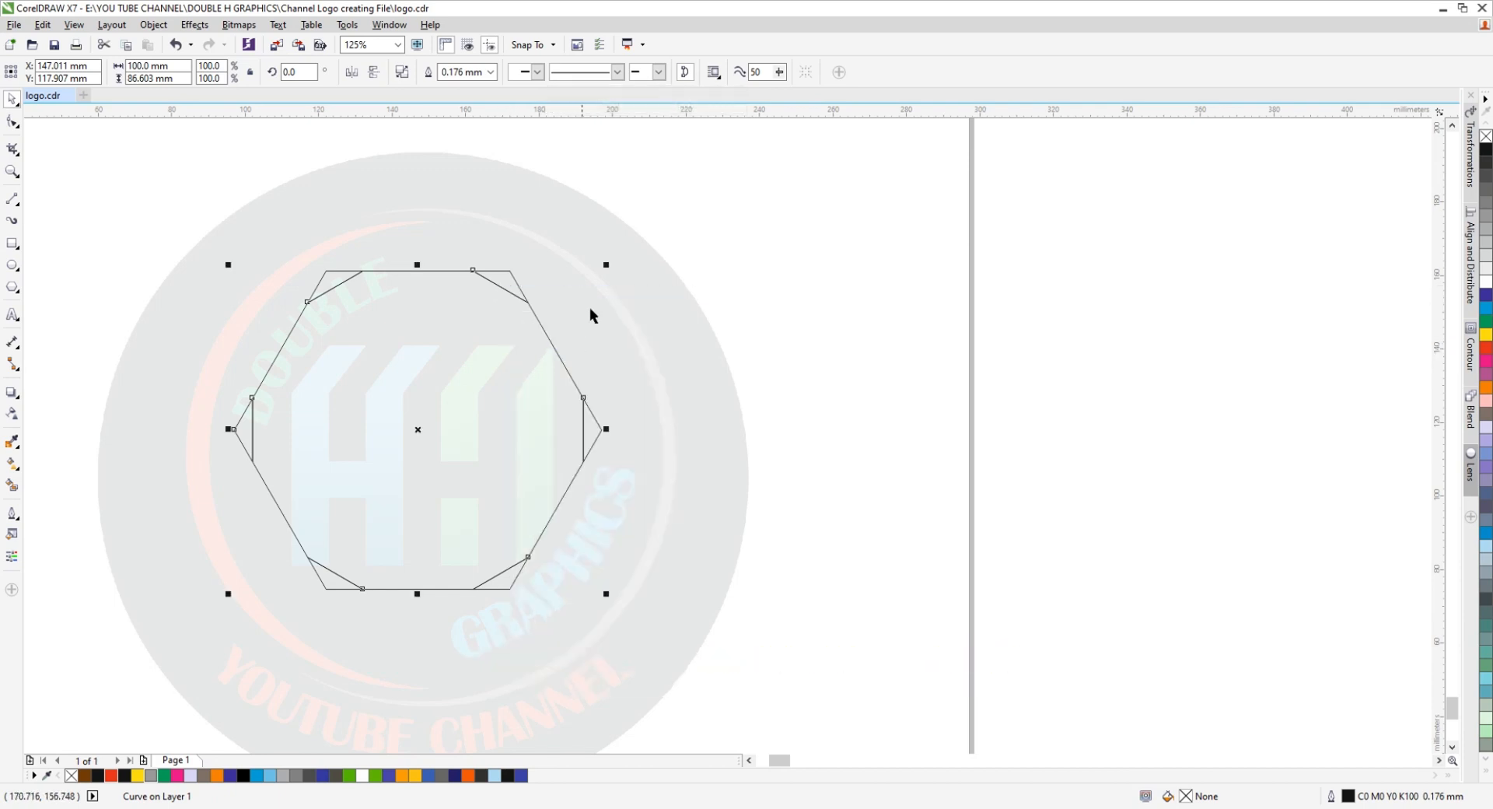
Pull the six cut corner triangles outward, clear of the remaining twelve-sided shape.
click(519, 299)
drag(509, 282, 548, 270)
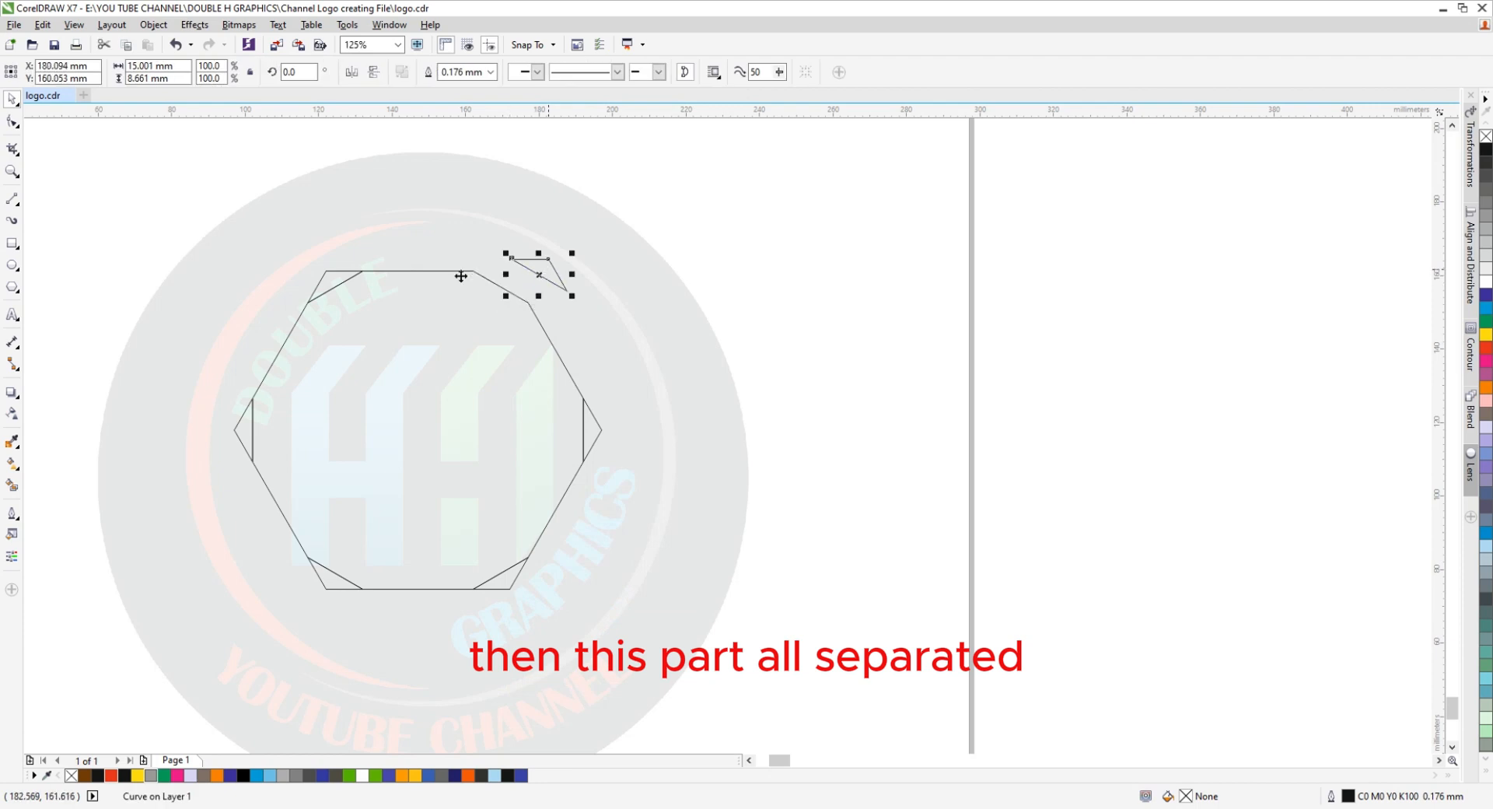
click(346, 274)
drag(333, 280, 284, 266)
drag(247, 436, 200, 433)
click(326, 582)
drag(326, 582, 302, 595)
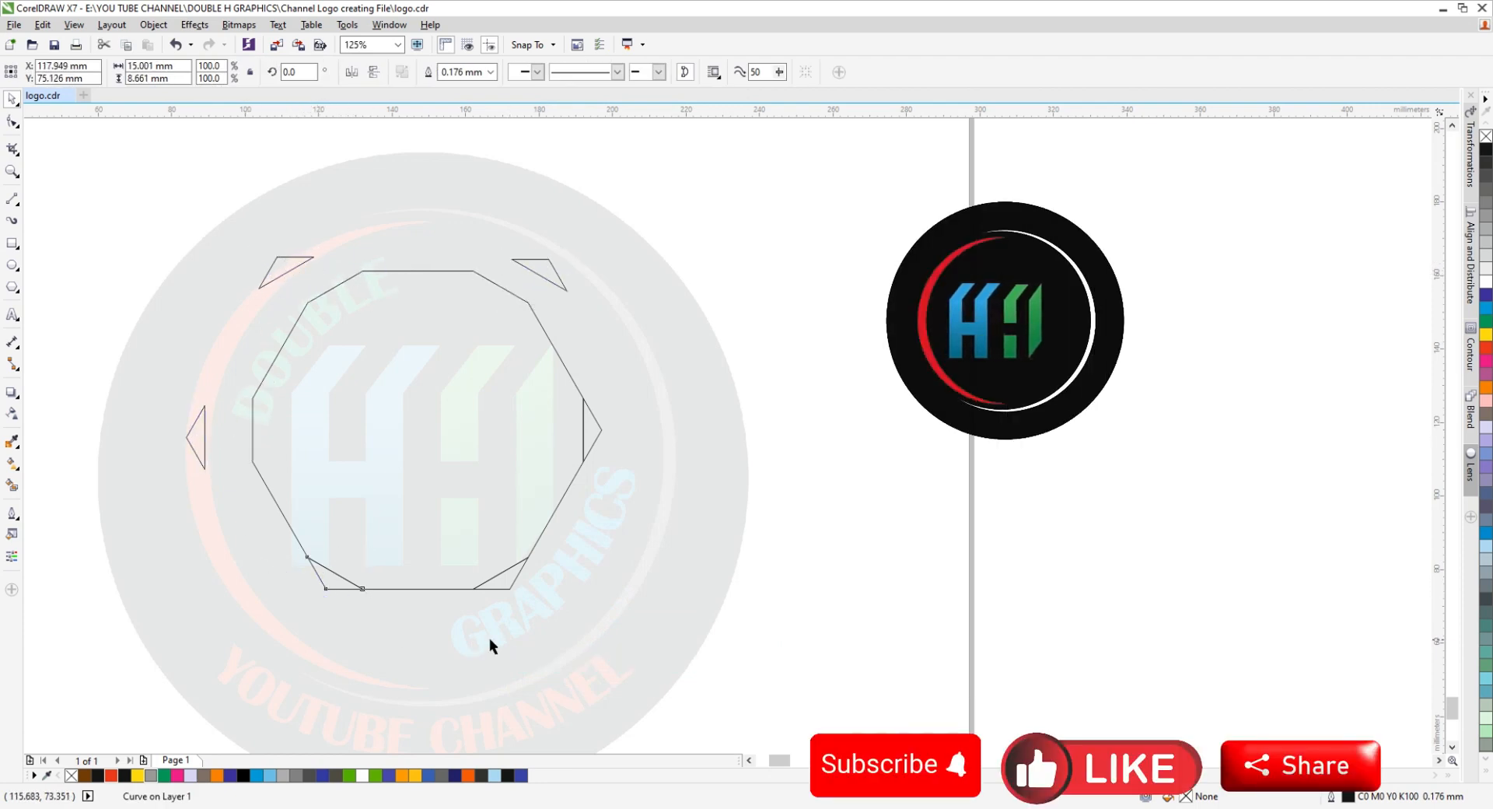
double_click(506, 584)
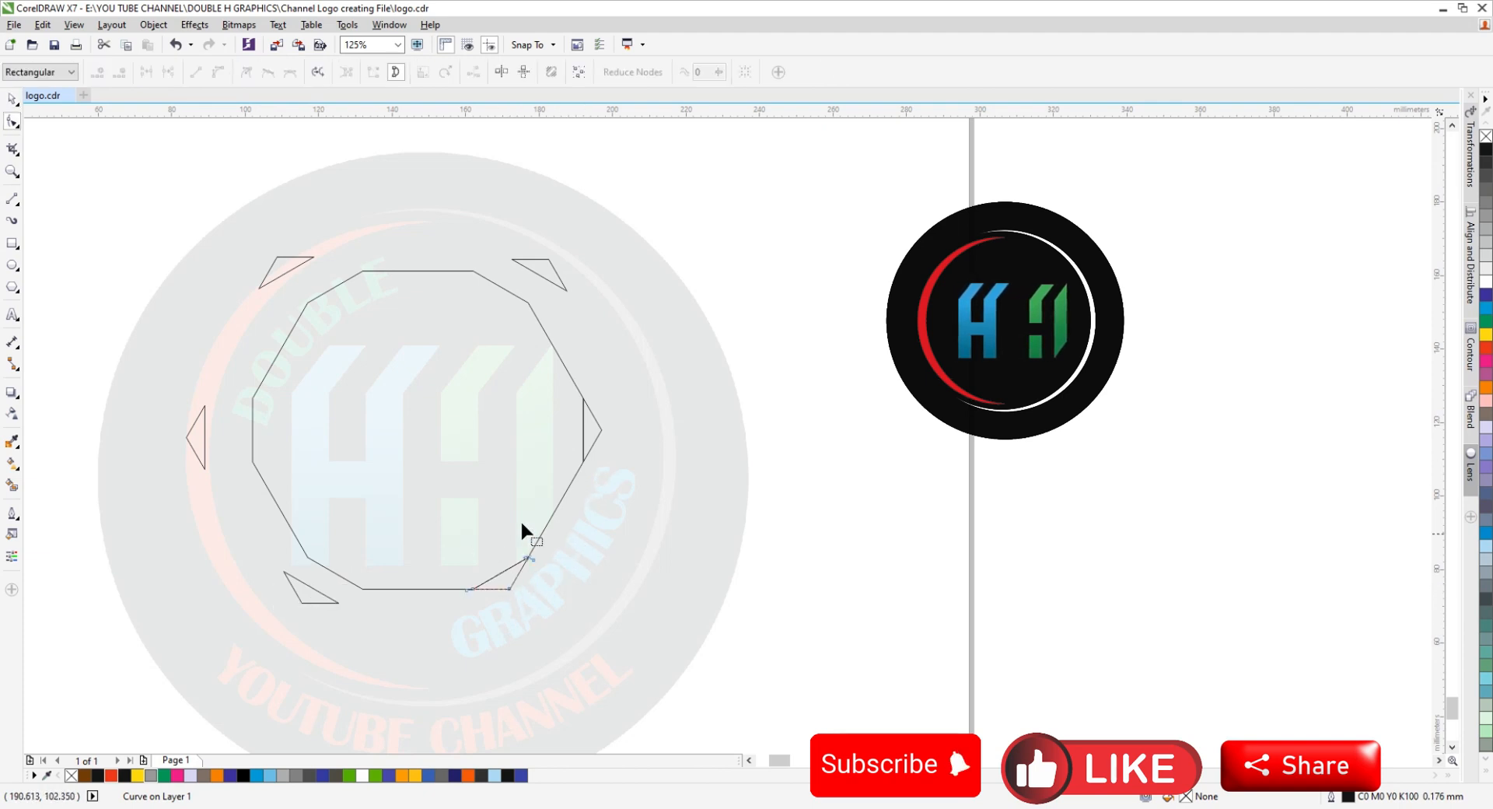
click(12, 98)
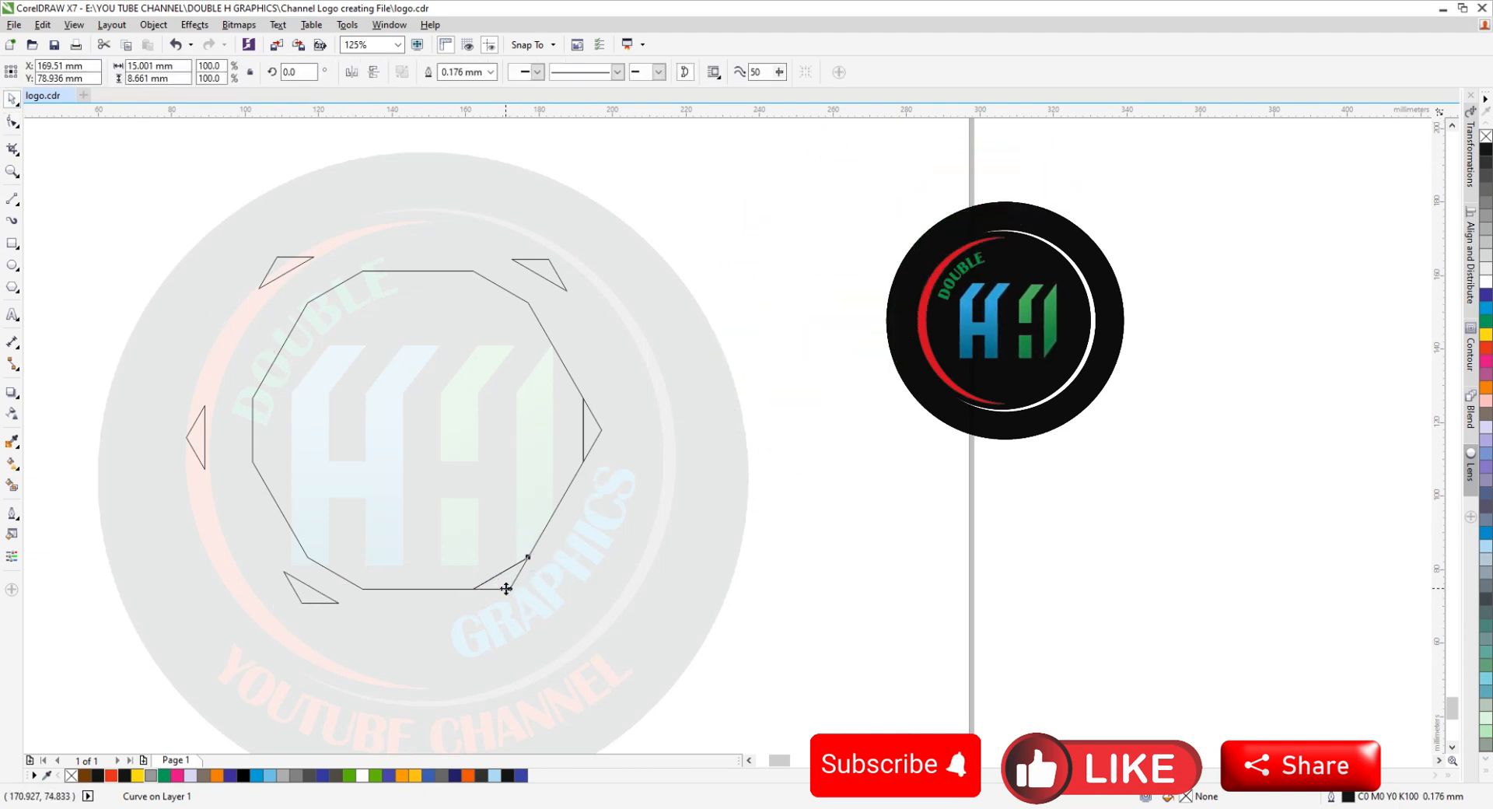
drag(494, 579, 515, 615)
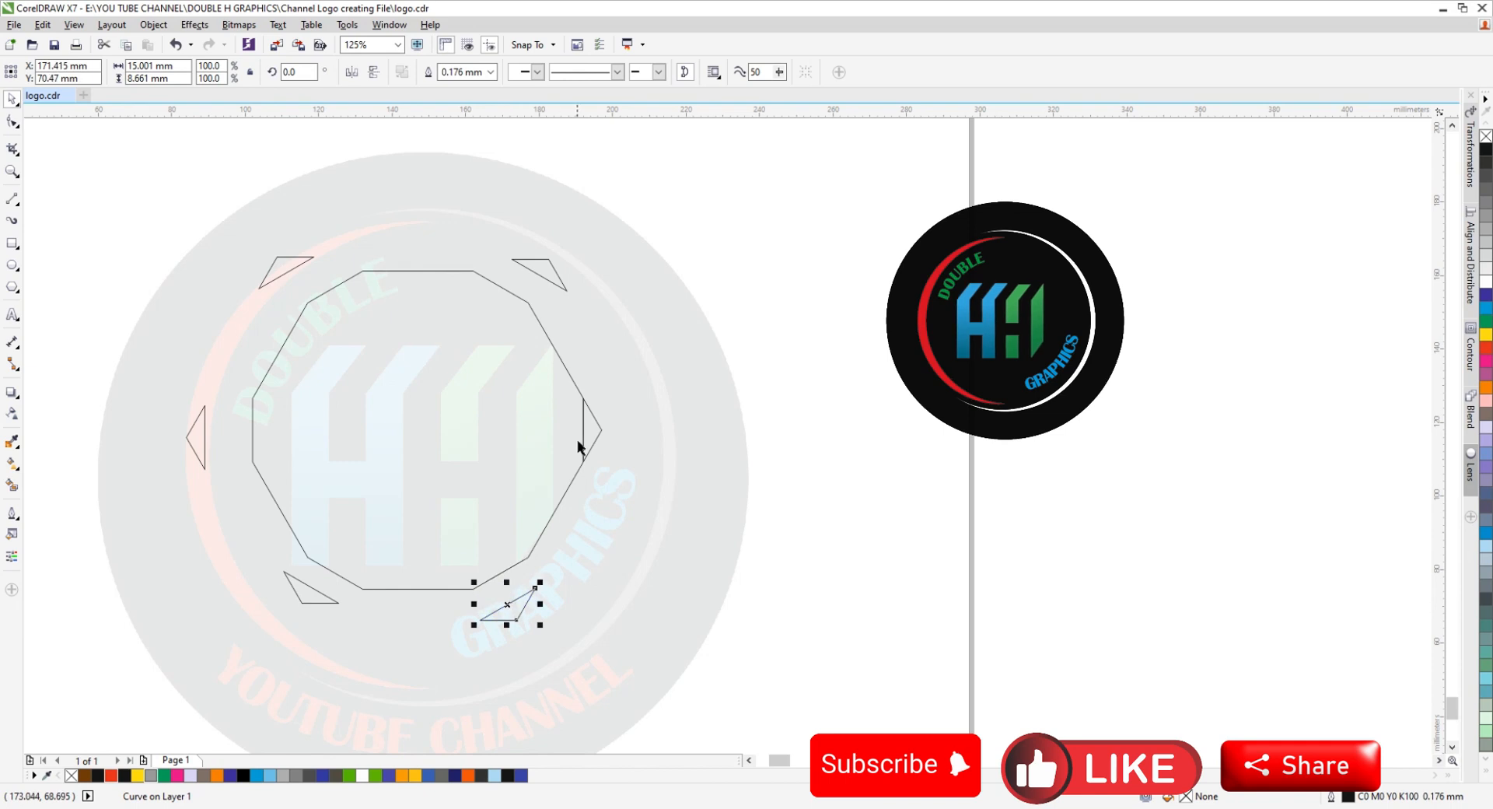
click(593, 415)
drag(592, 415, 620, 431)
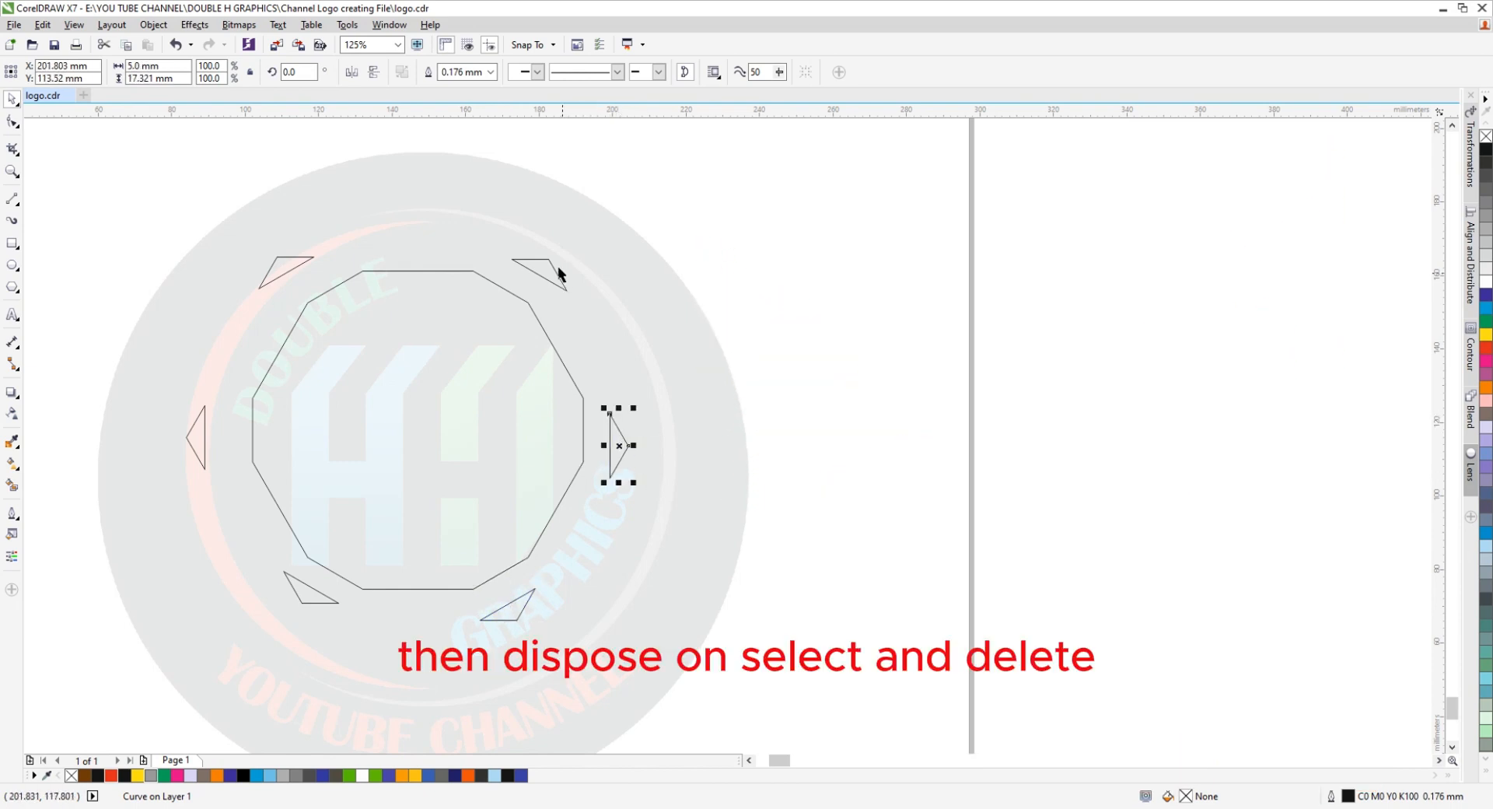
Delete the six detached corner triangles on both sides of the twelve-sided shape.
drag(466, 207, 659, 645)
key(Delete)
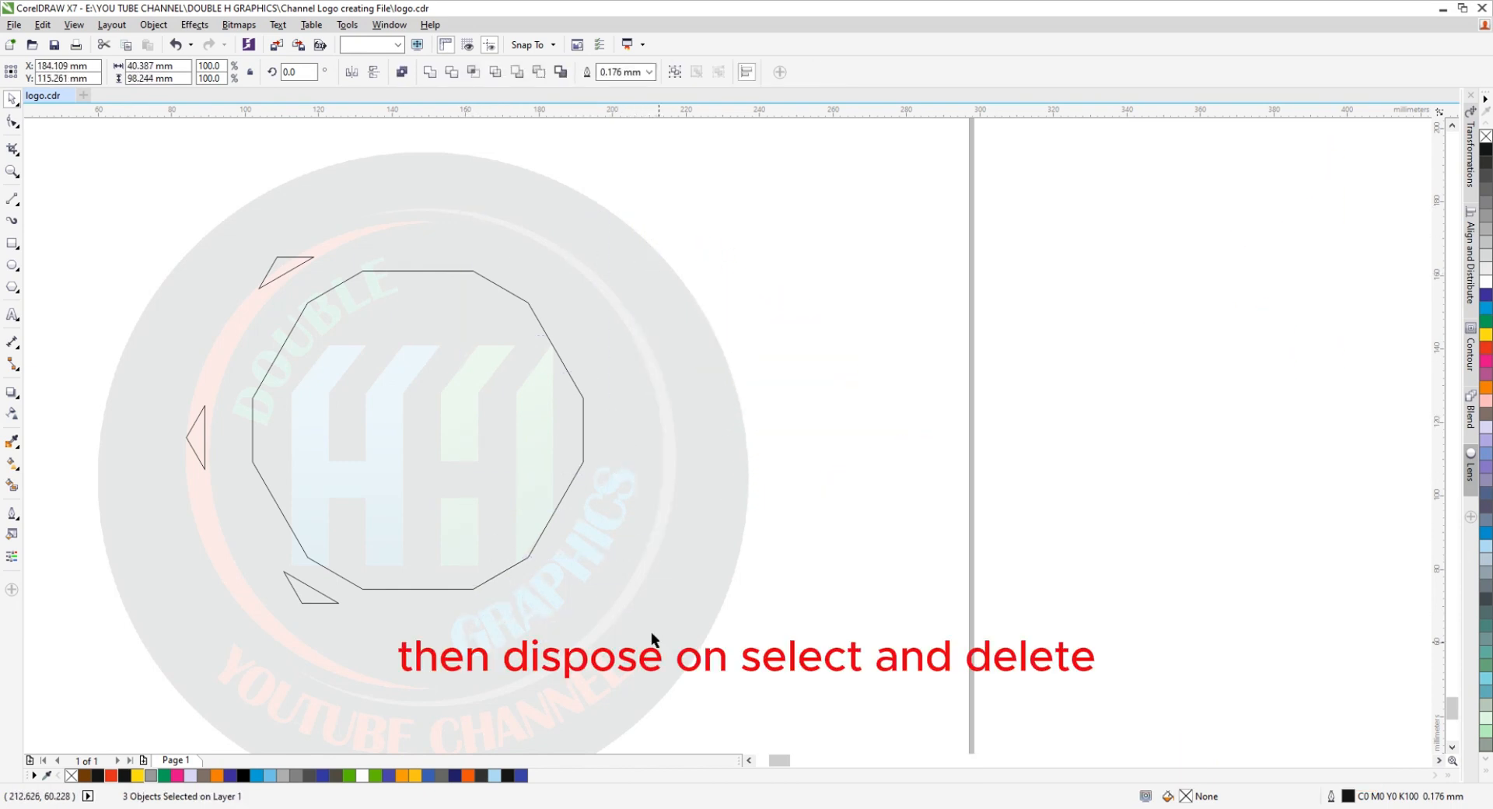
drag(352, 184, 142, 644)
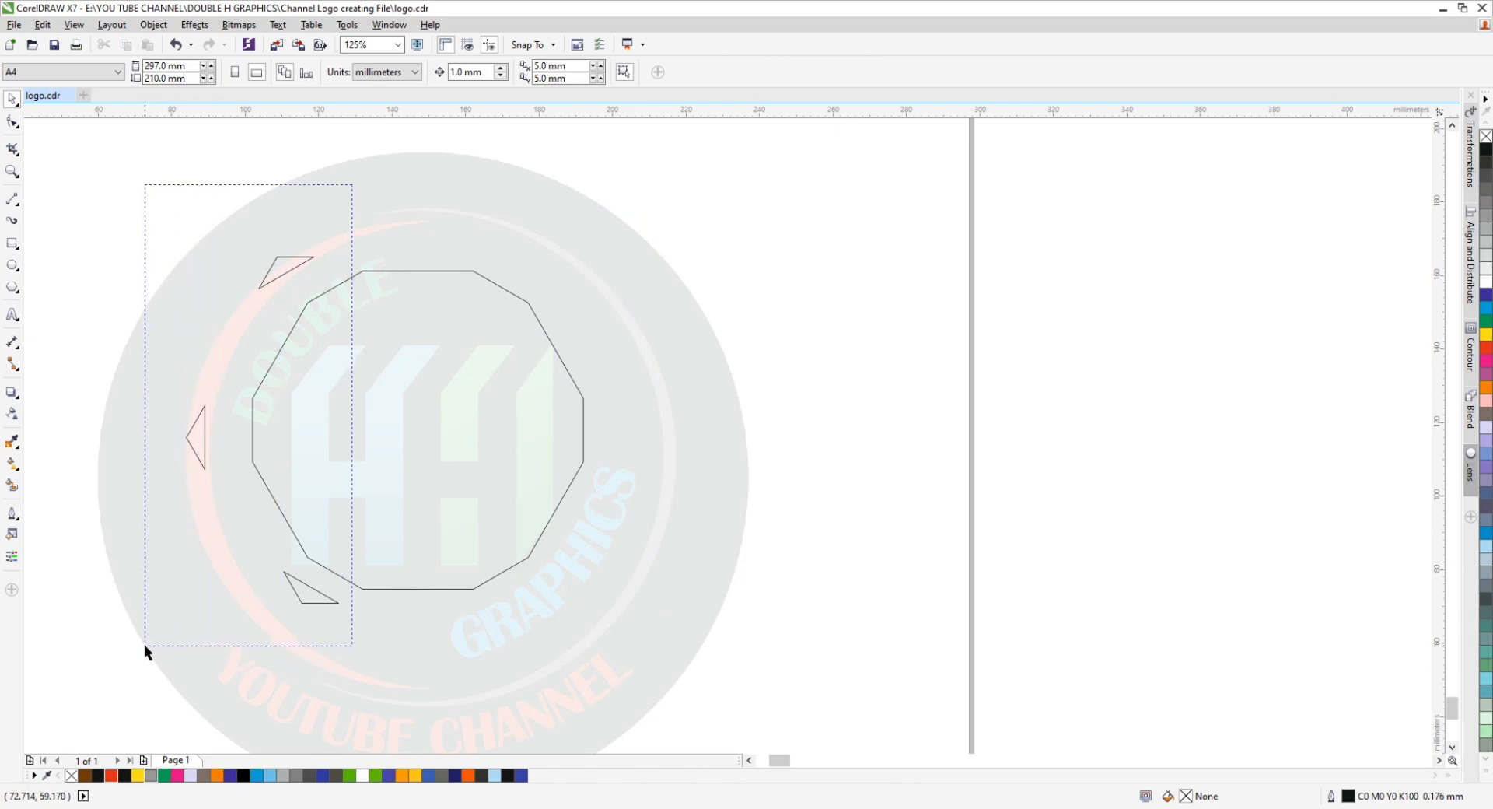
key(Delete)
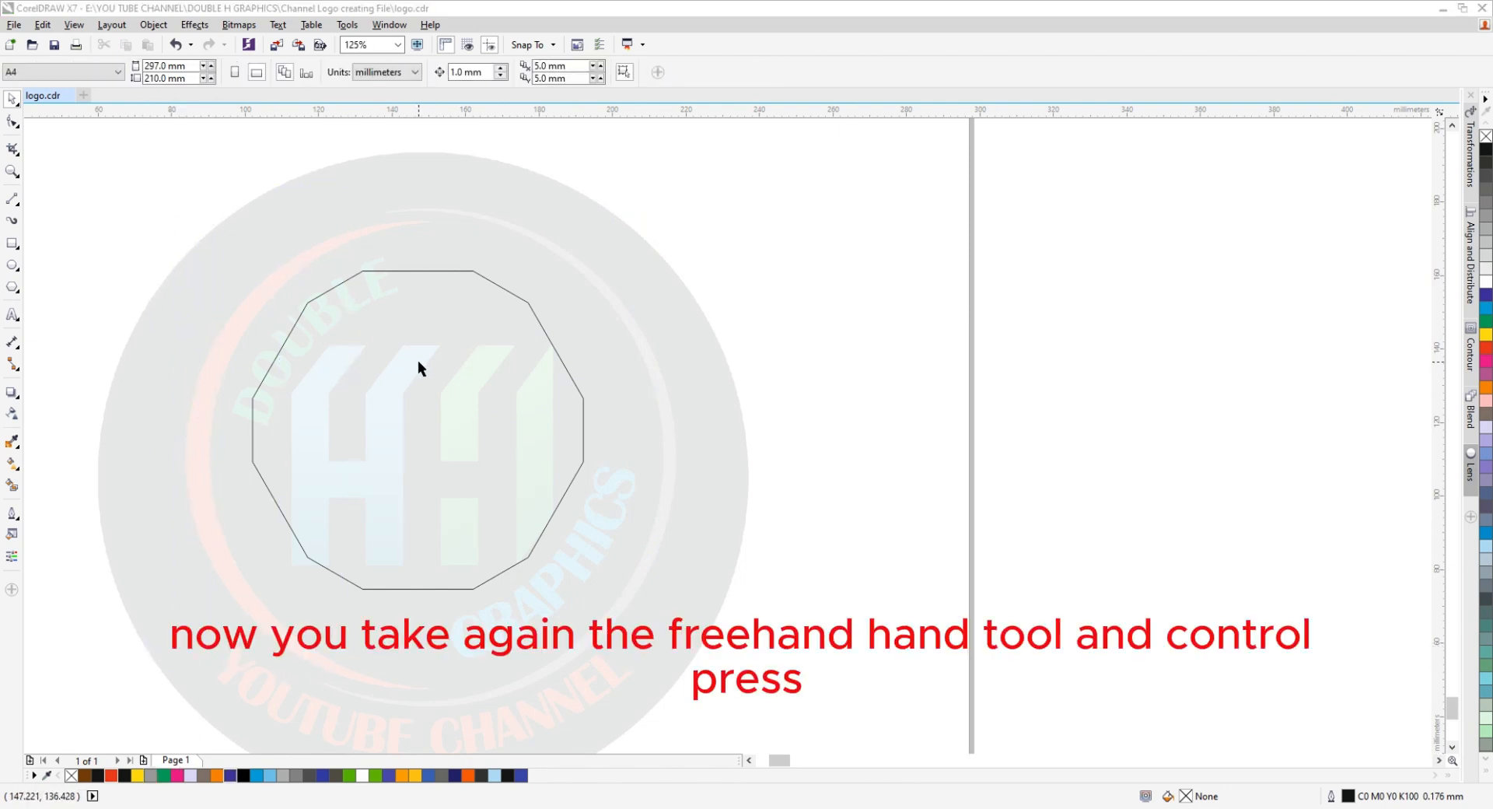
Draw a vertical straight line beside the reference circle and set its length to 30 mm.
click(12, 201)
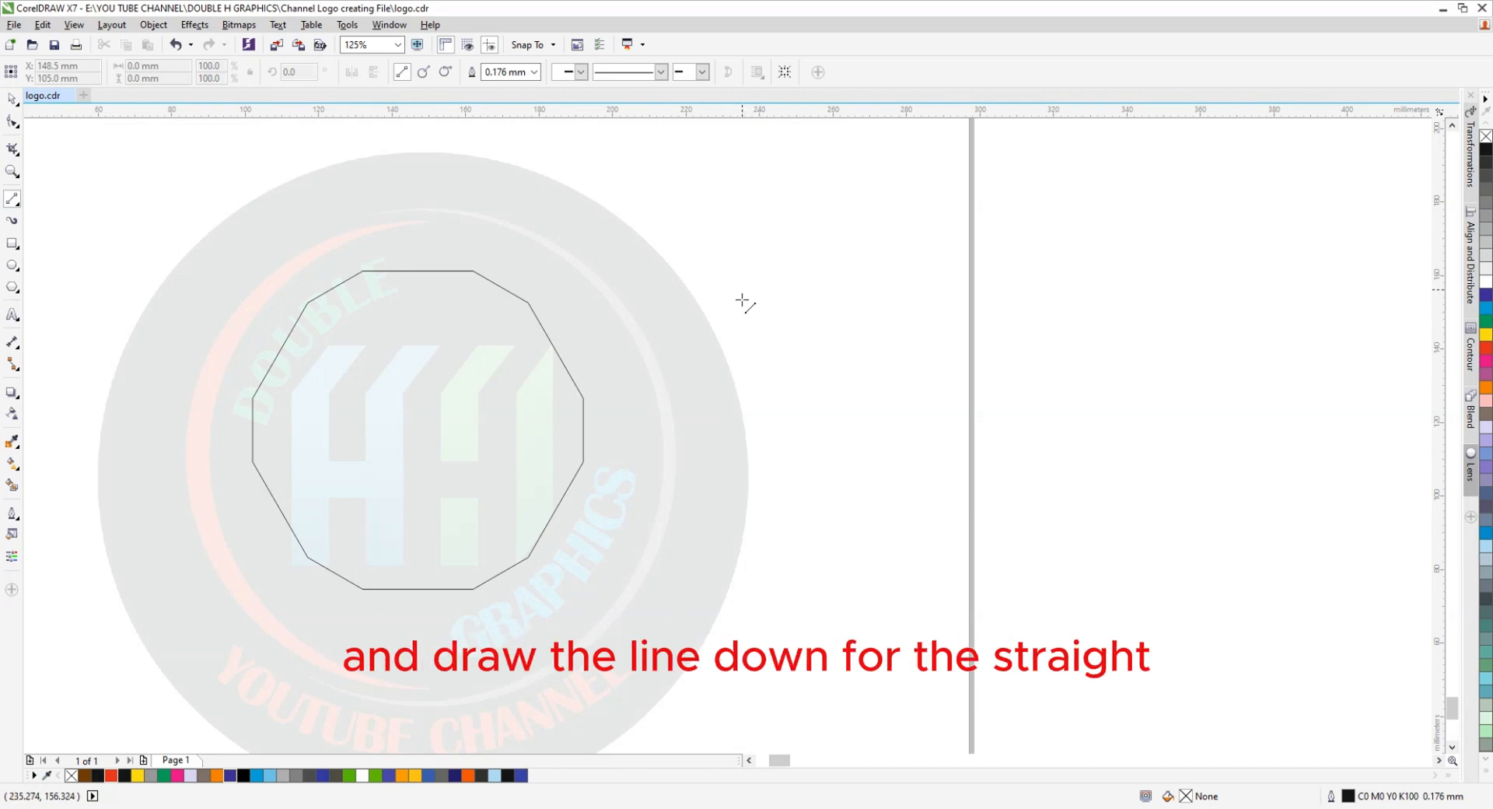
click(743, 405)
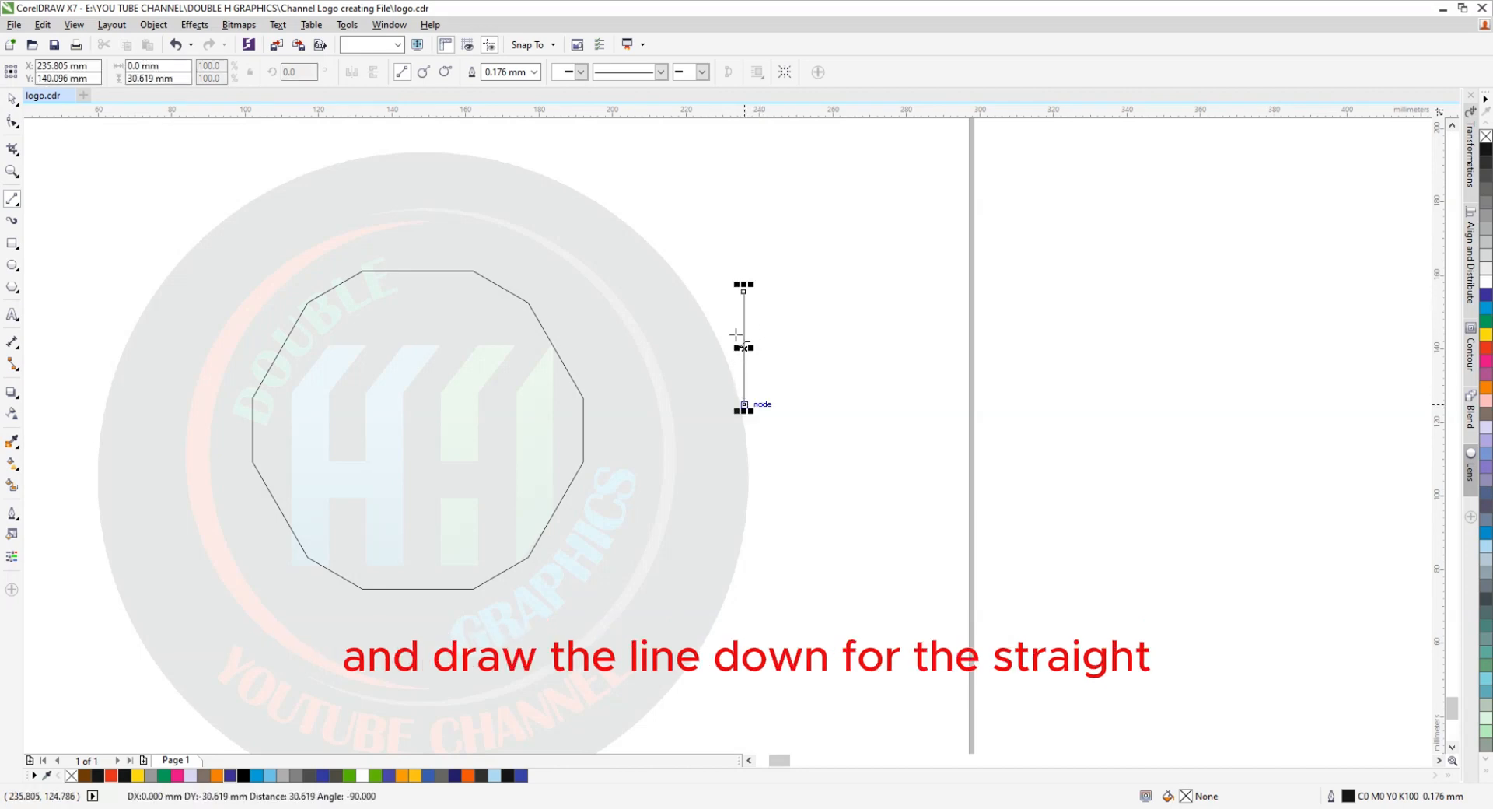
click(11, 99)
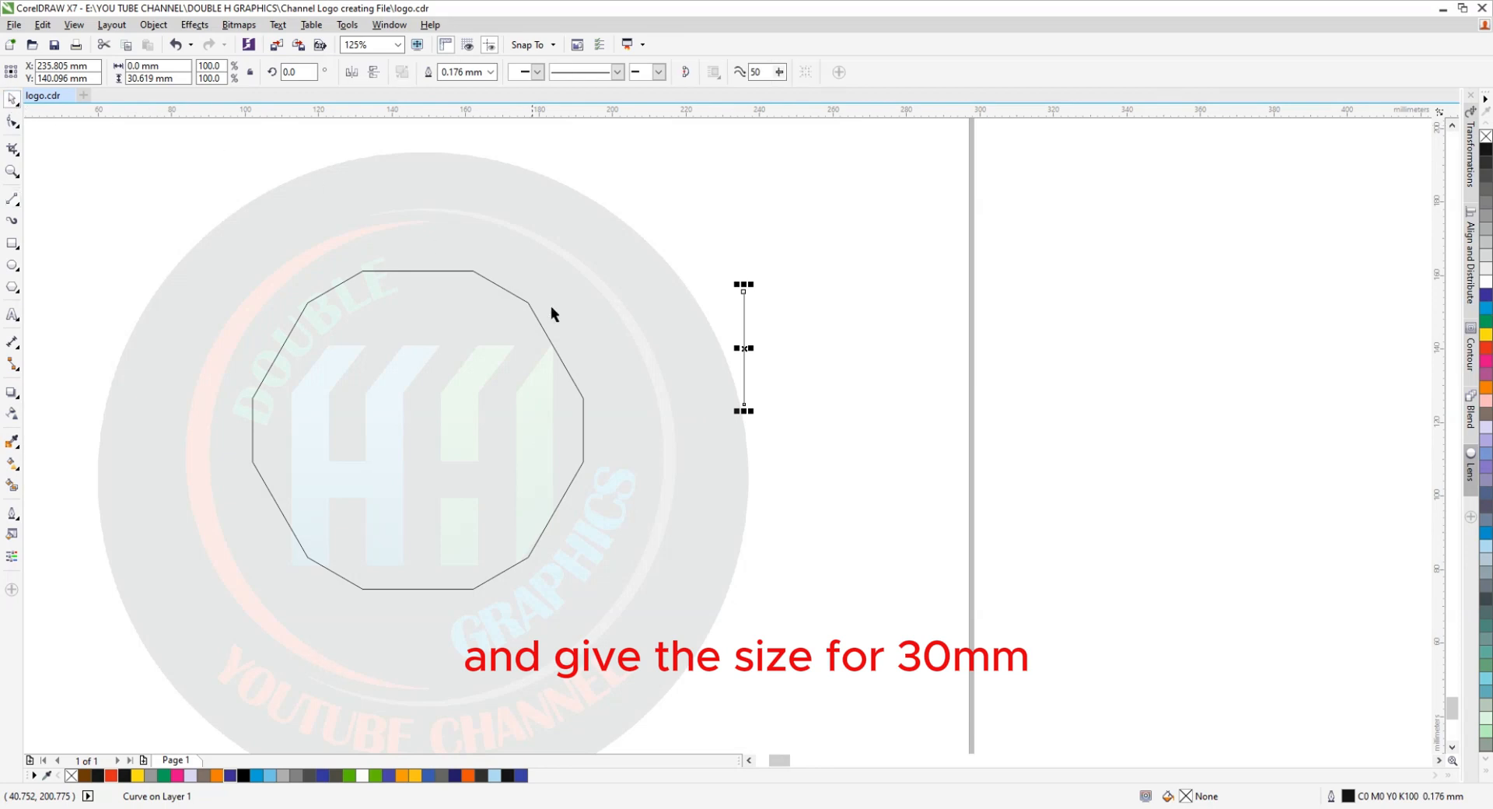
click(144, 65)
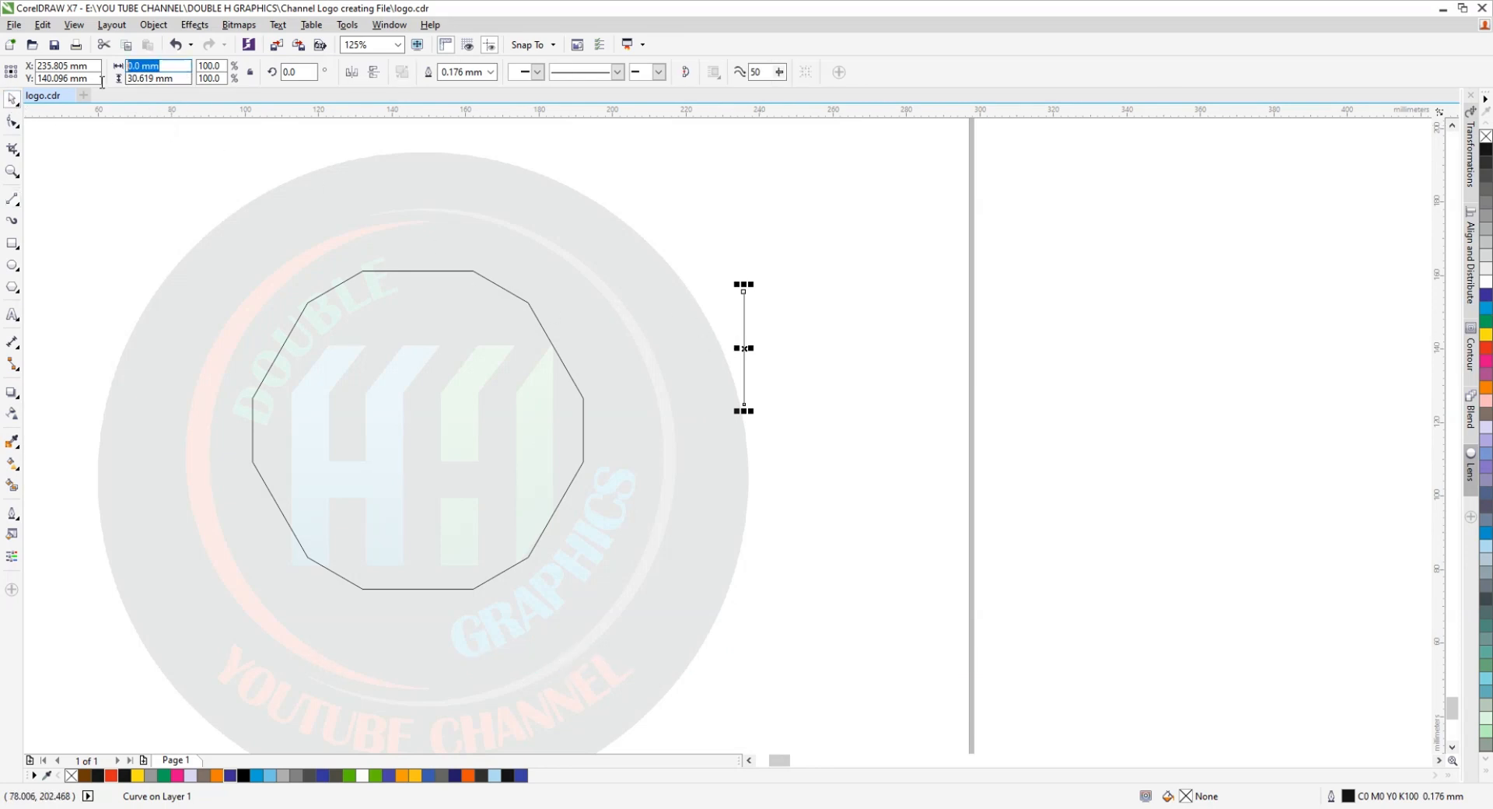
click(180, 79)
text(3)
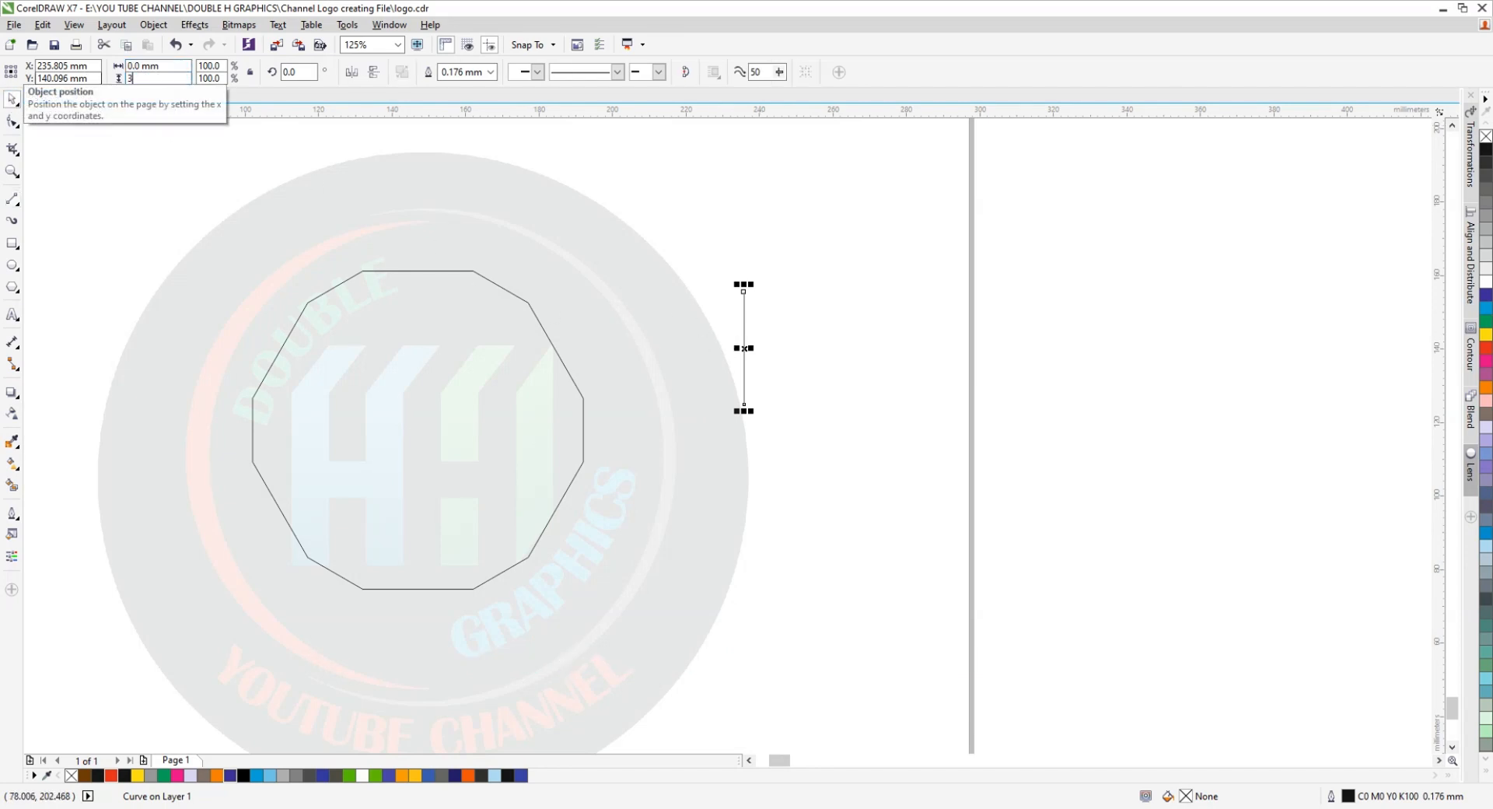
text(0)
key(Return)
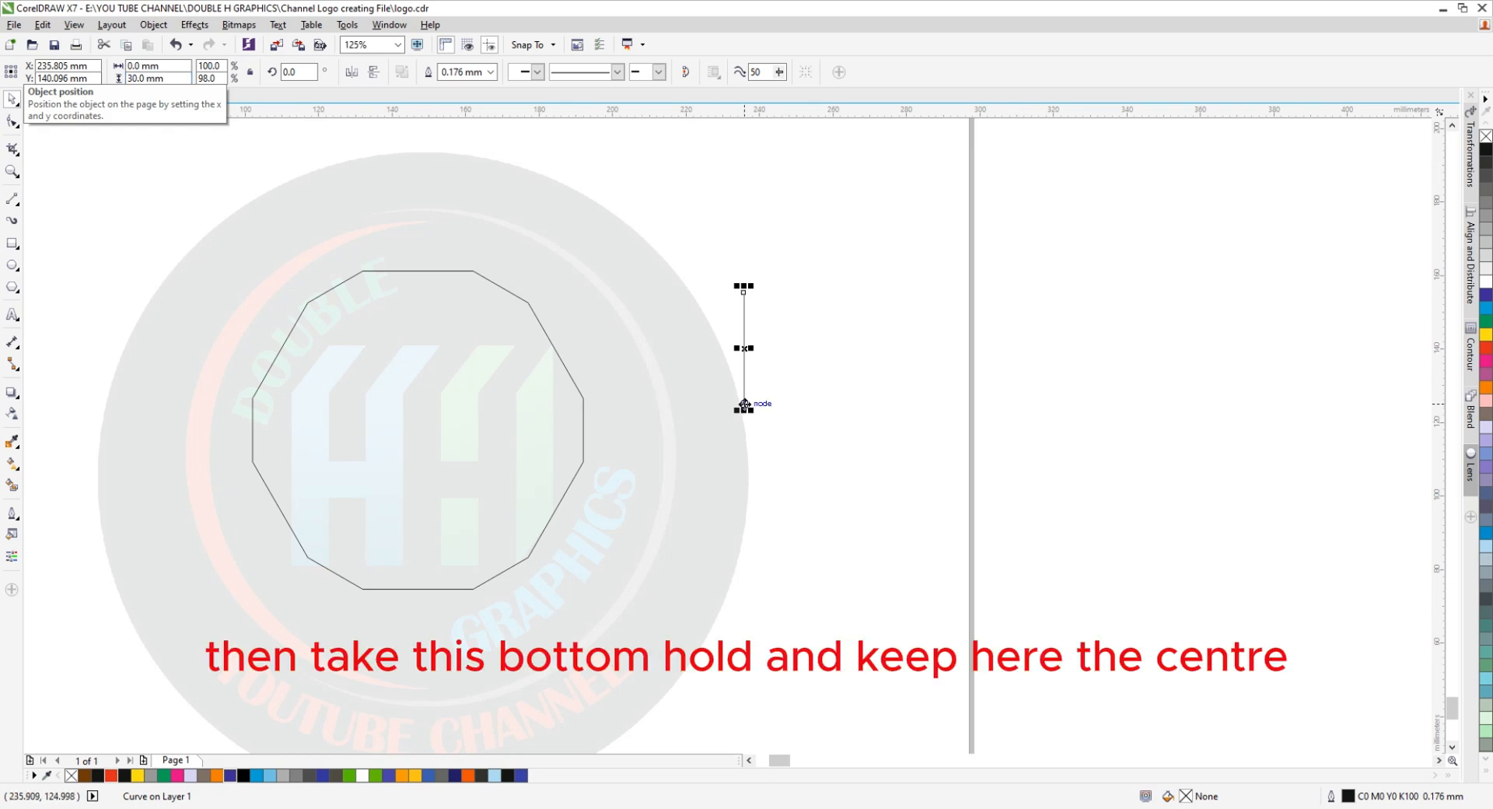
Place the line's lower end at the twelve-sided shape's centre and rotate copies by 120 degrees about that end to form three spokes.
drag(744, 404, 418, 433)
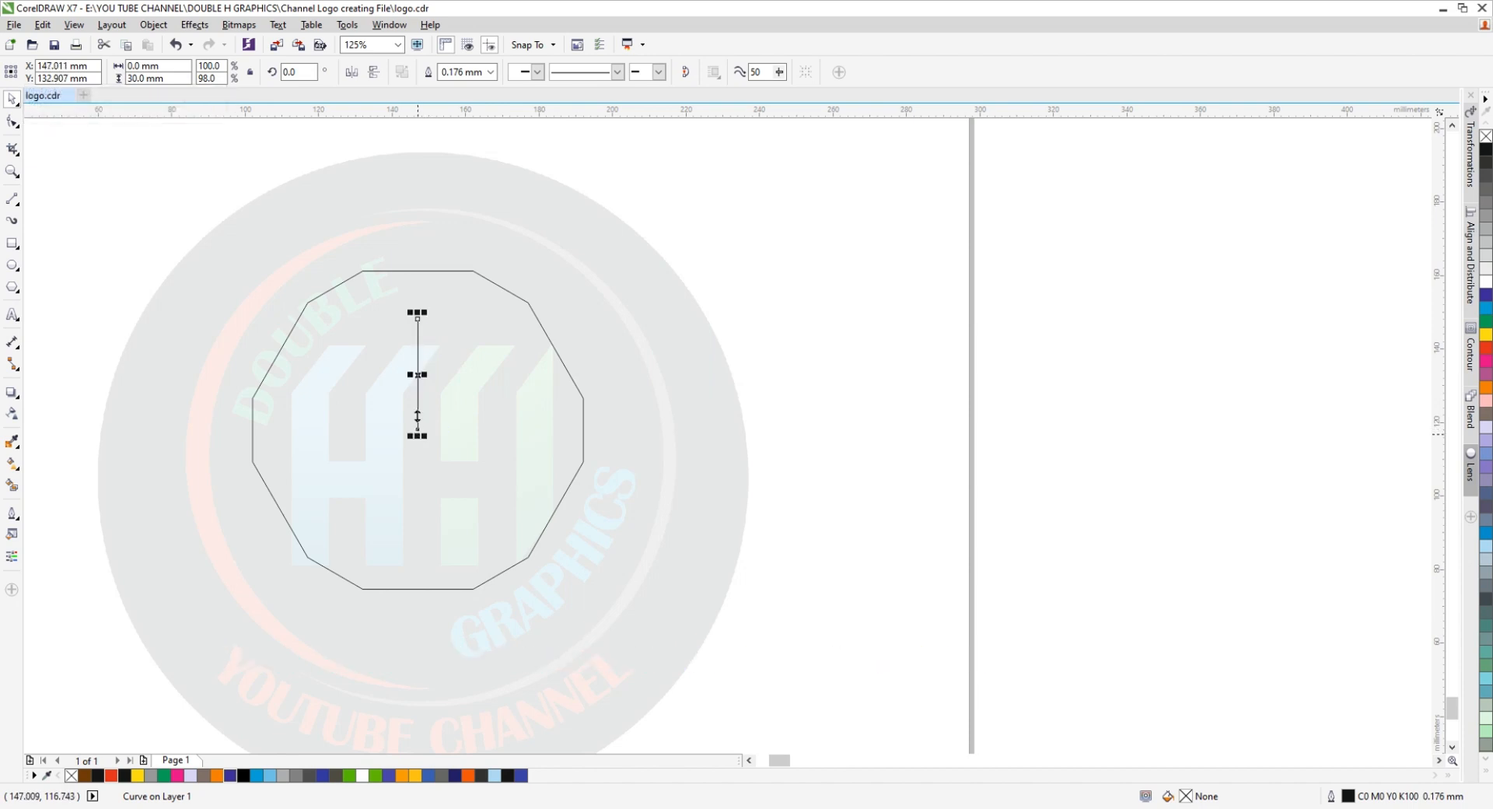
click(417, 379)
drag(418, 375, 418, 430)
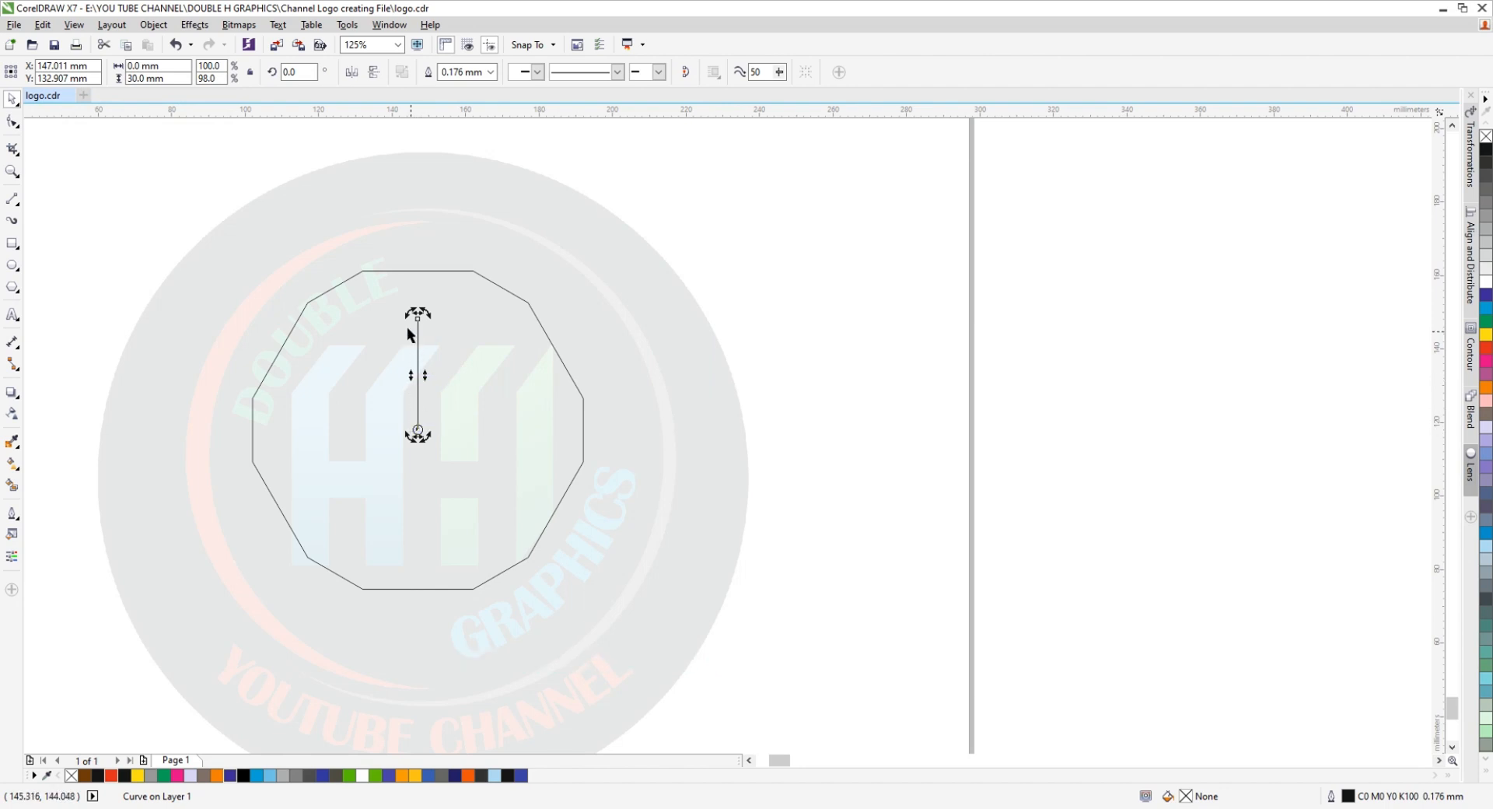
drag(406, 315, 343, 493)
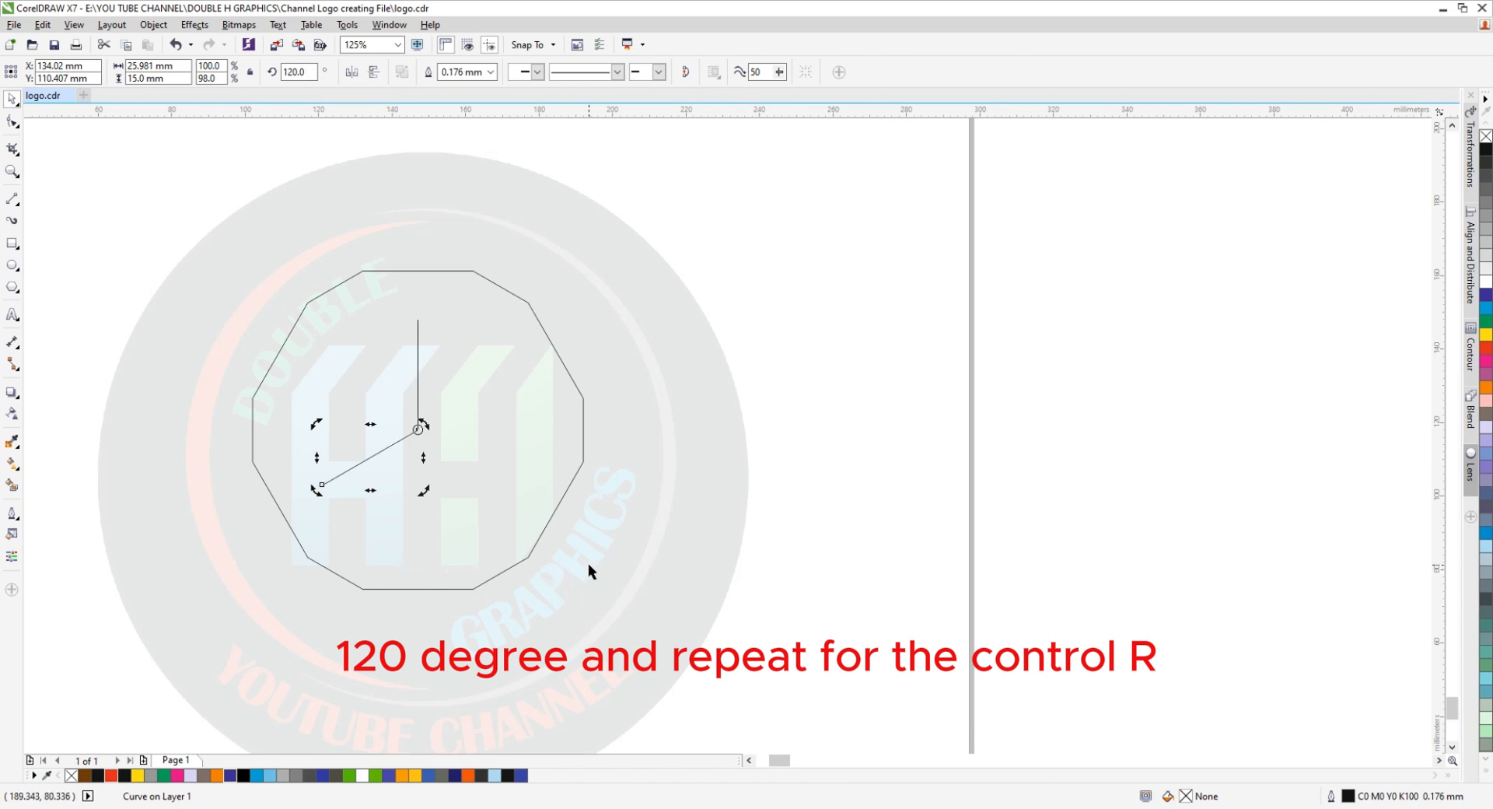
key(ctrl+r)
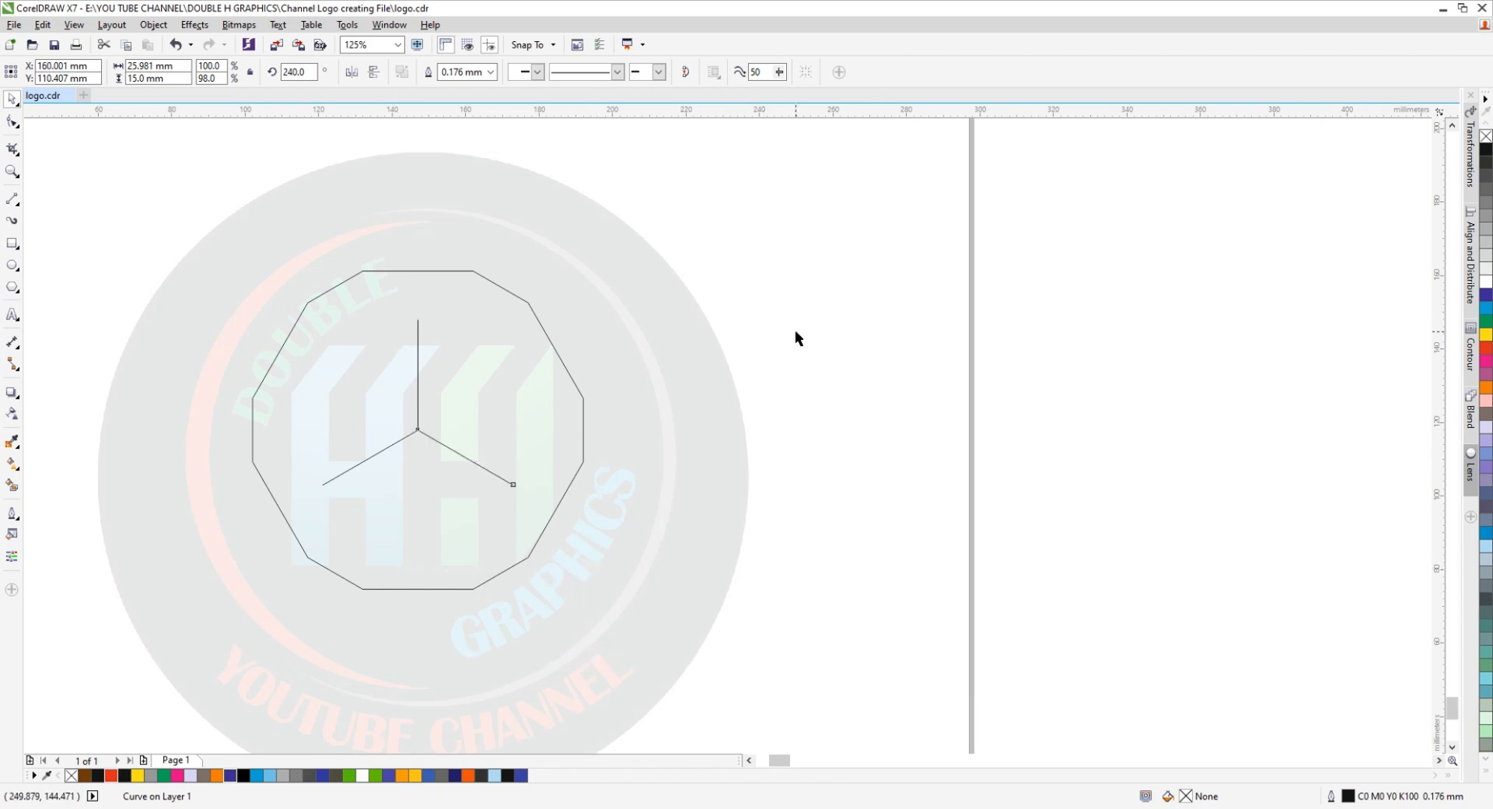
click(793, 333)
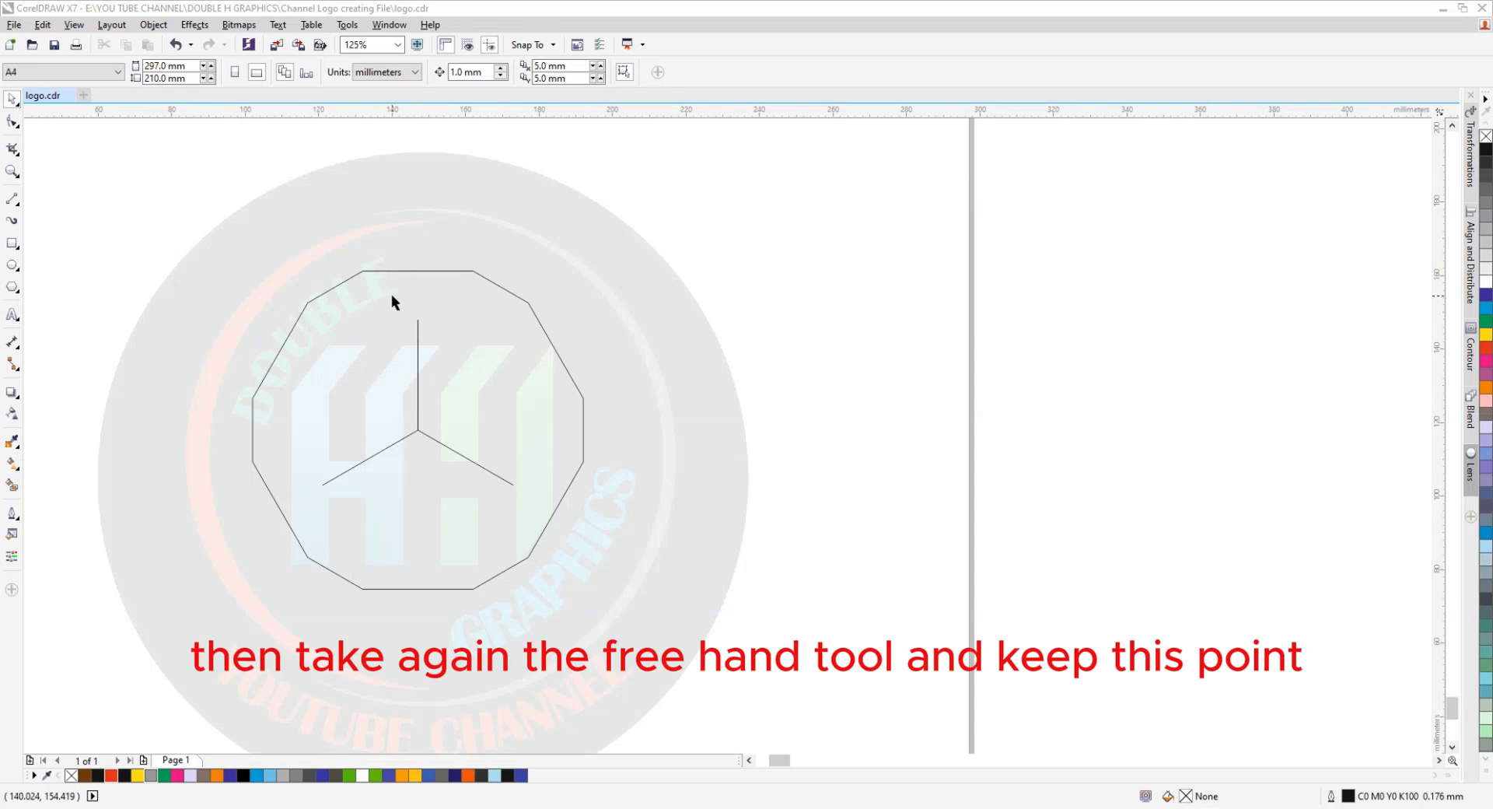
Draw a two-segment line from the shape's upper-left corner through the vertical spoke's tip to the upper-right corner.
click(13, 198)
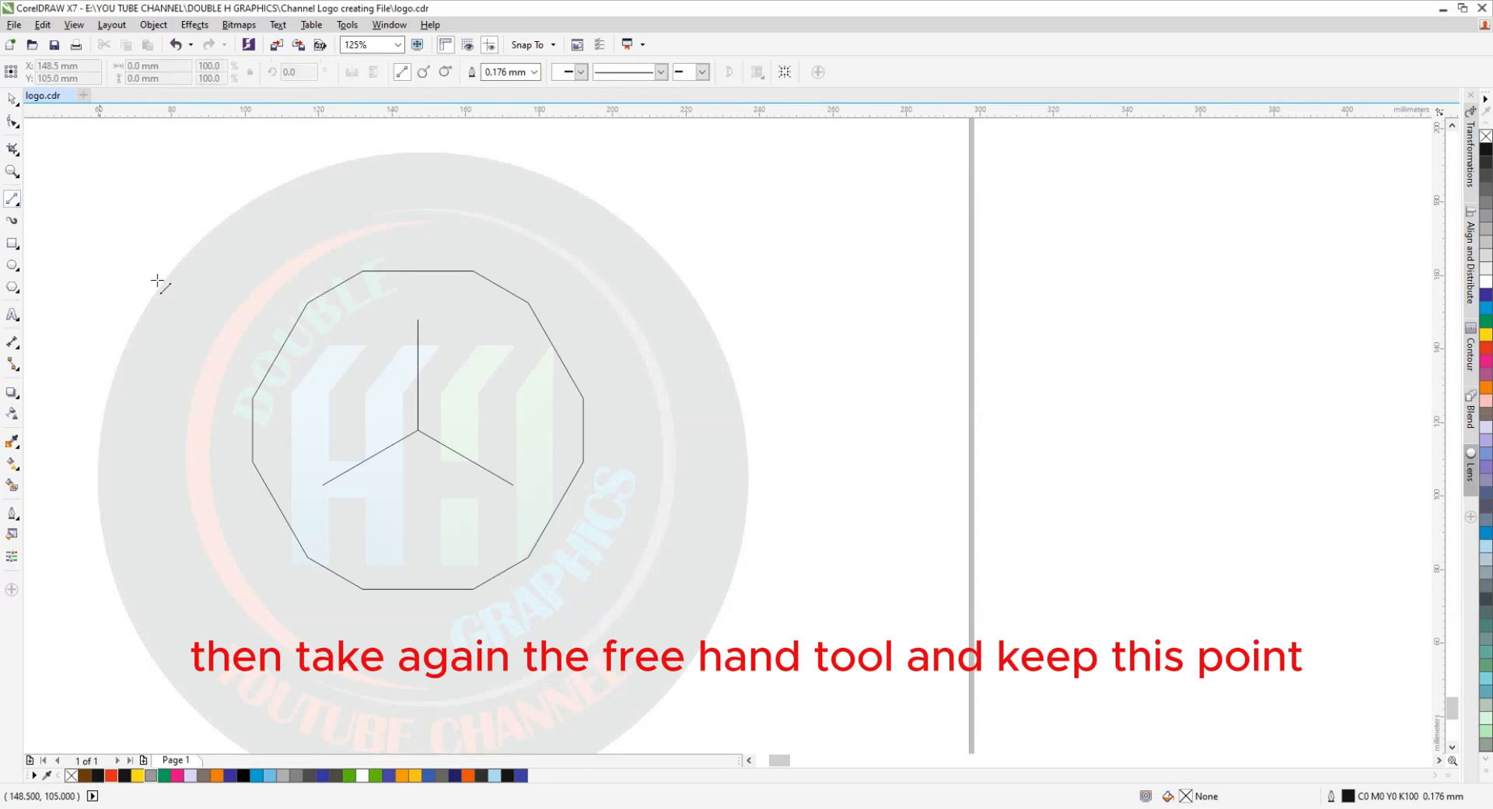
click(307, 302)
click(419, 319)
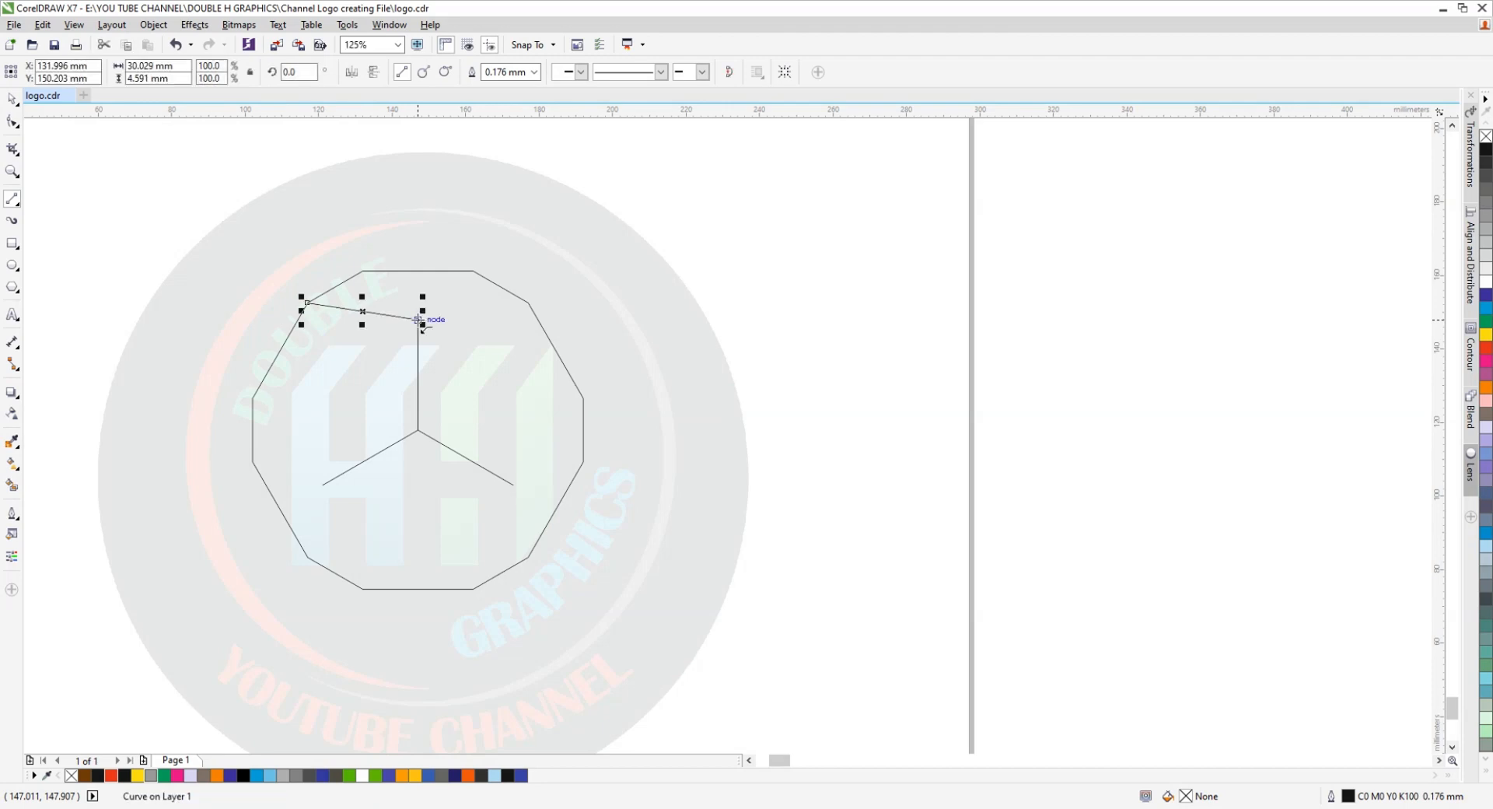
click(418, 319)
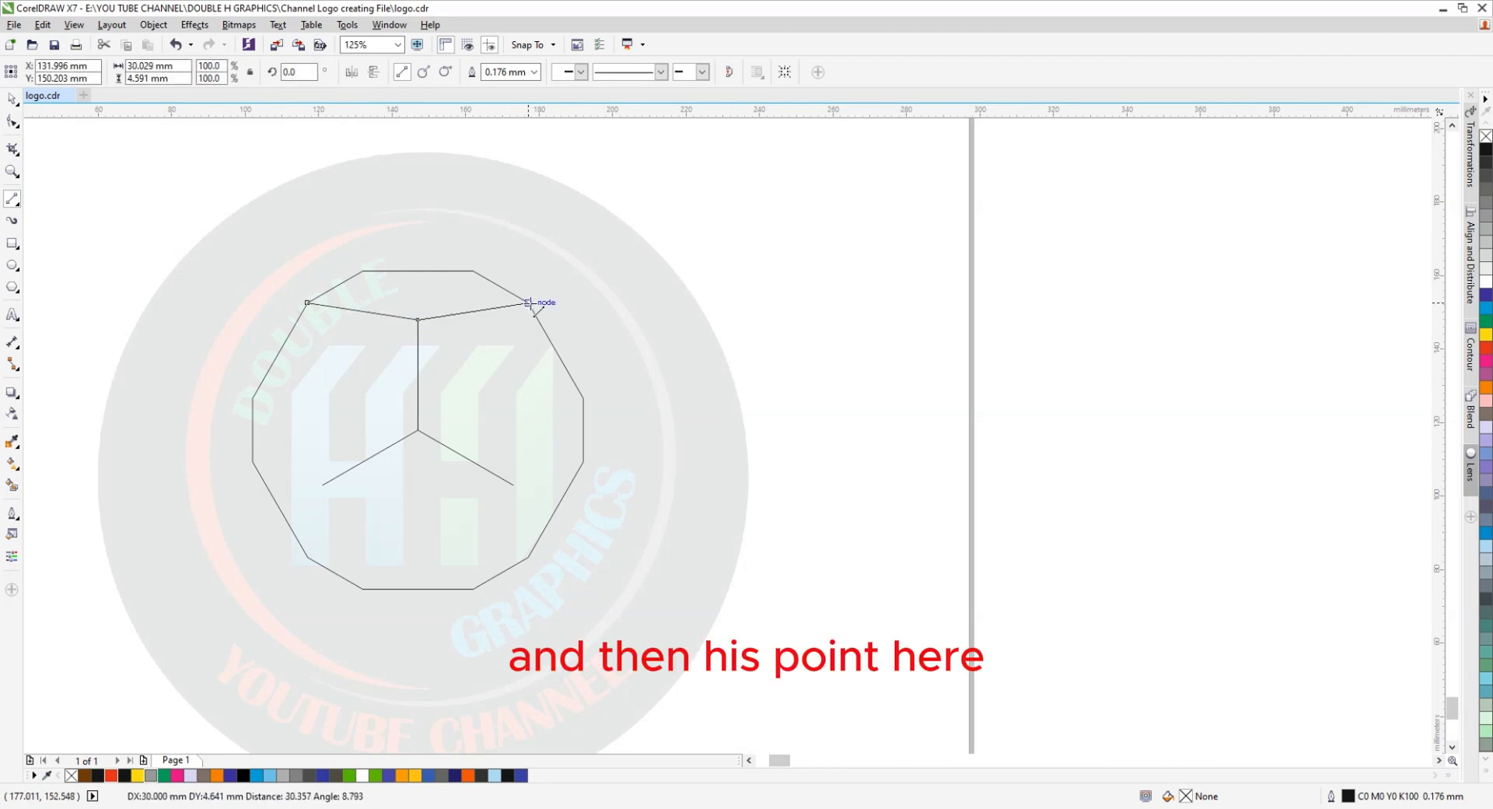
click(531, 303)
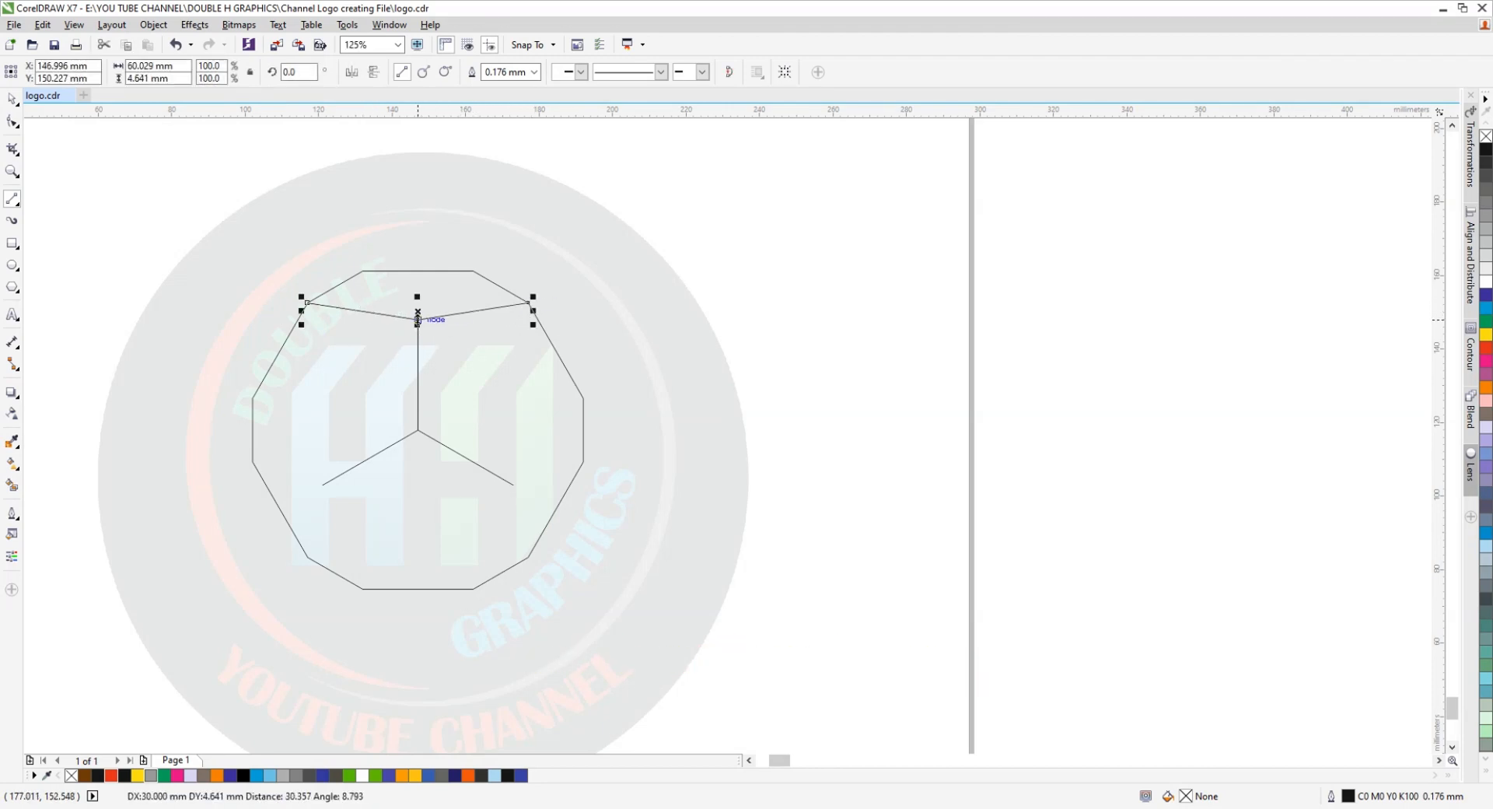
click(12, 99)
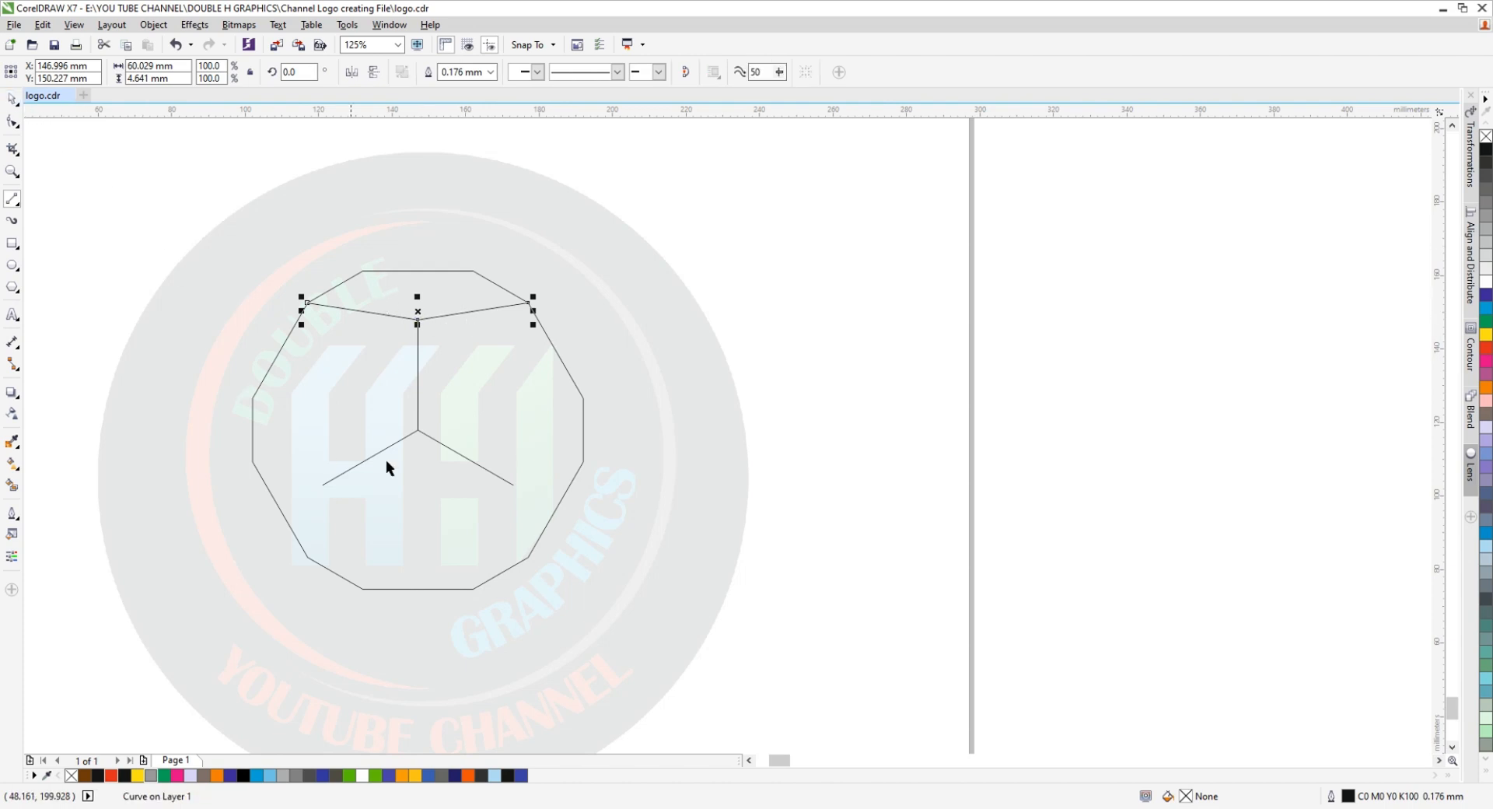
Rotate a copy of the two-segment line 120 degrees about the shape's centre and repeat it so all three spoke tips are connected.
click(418, 316)
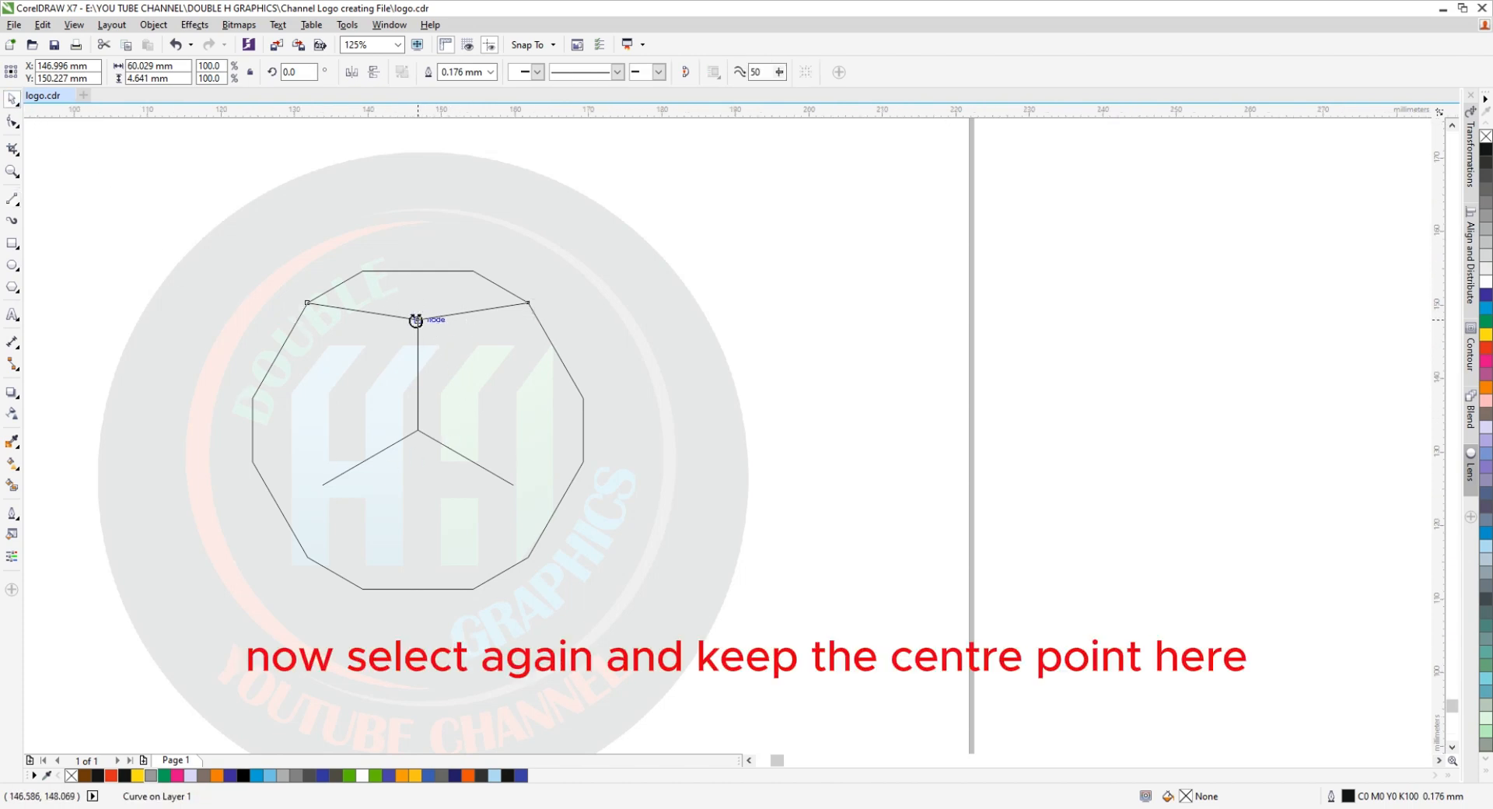
scroll(418, 307, up, 2)
drag(419, 303, 419, 540)
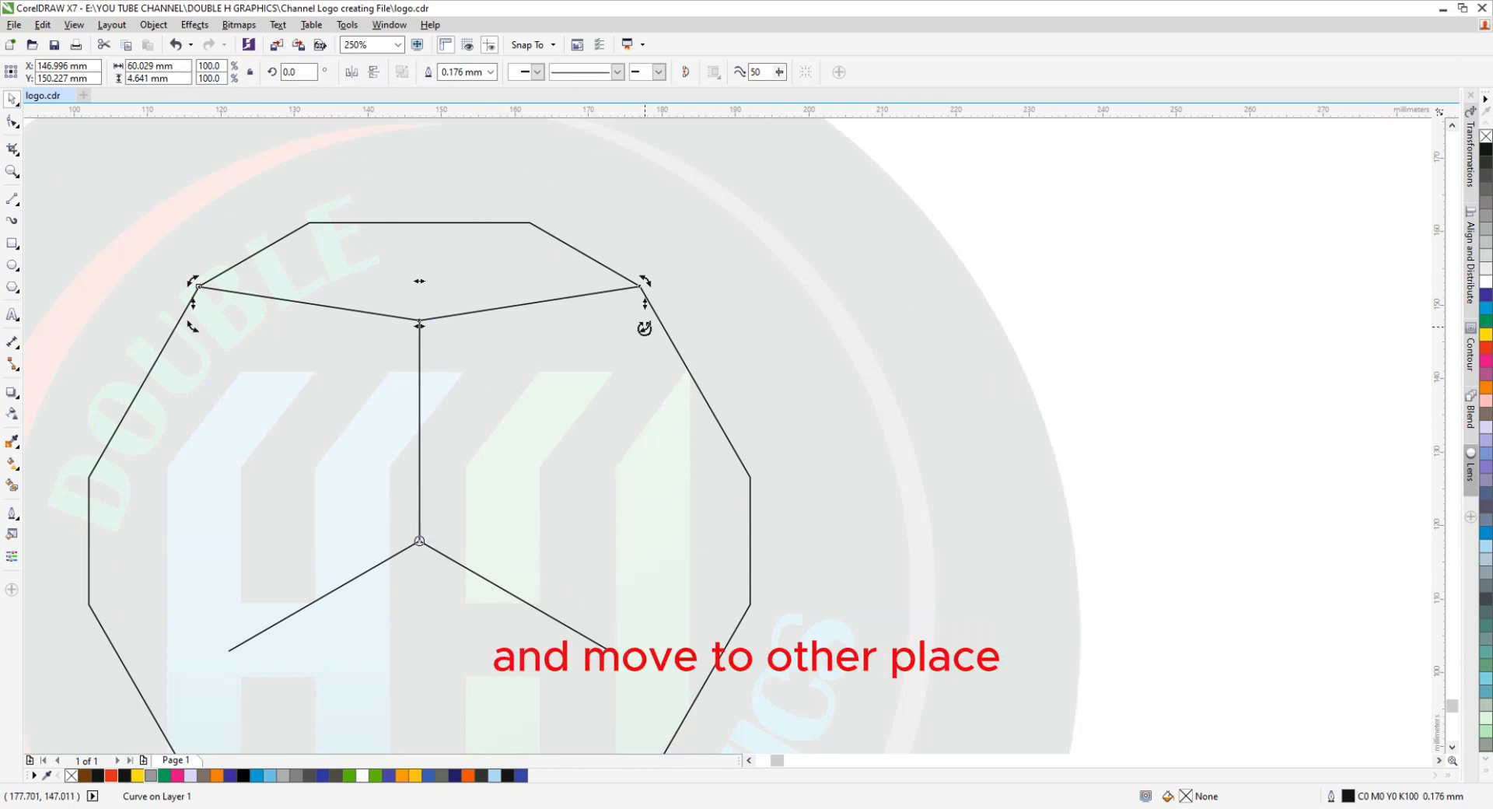
drag(645, 328, 202, 494)
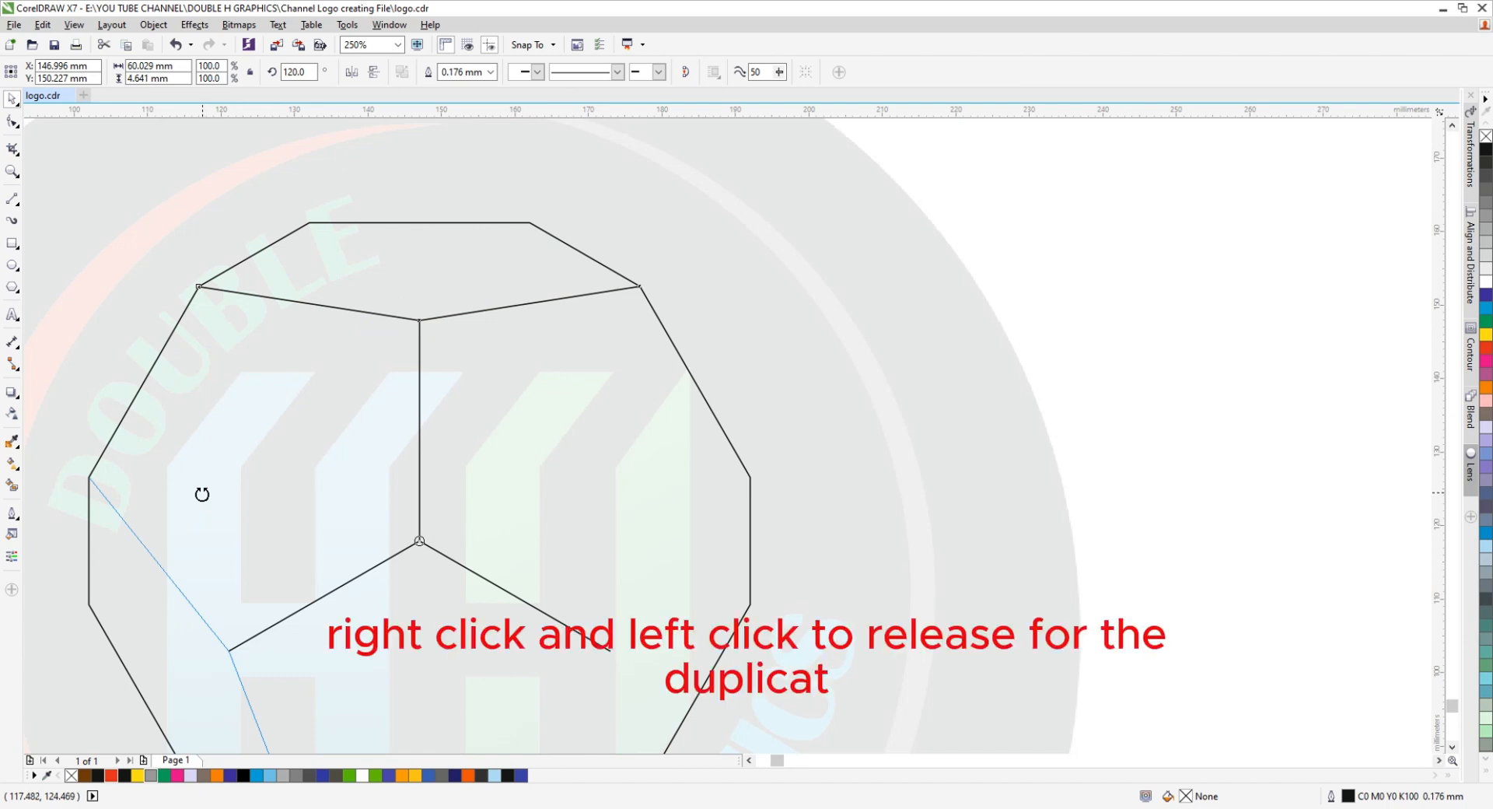
drag(202, 495, 202, 492)
right_click(202, 491)
scroll(301, 354, down, 2)
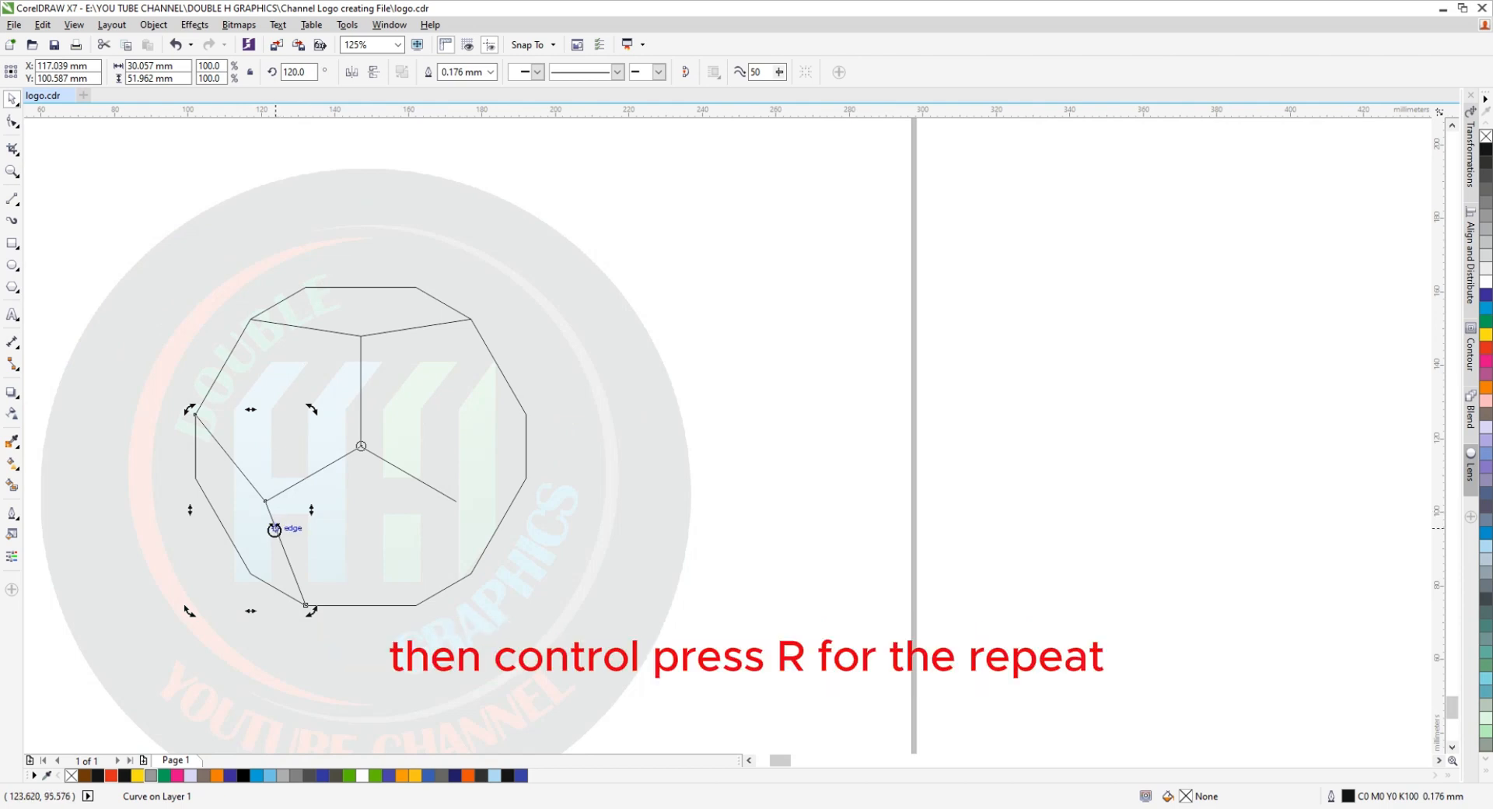
key(ctrl+r)
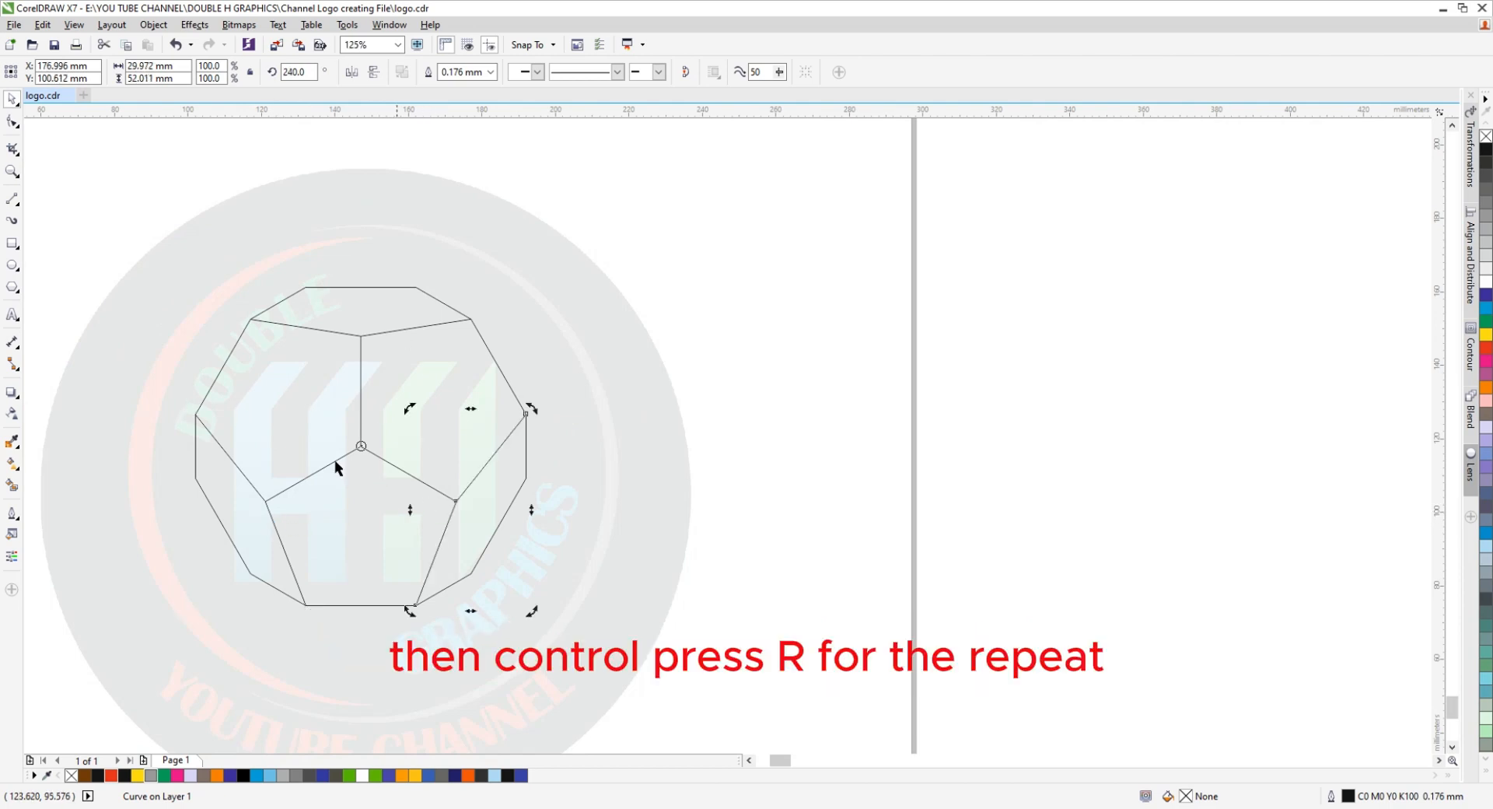
click(719, 353)
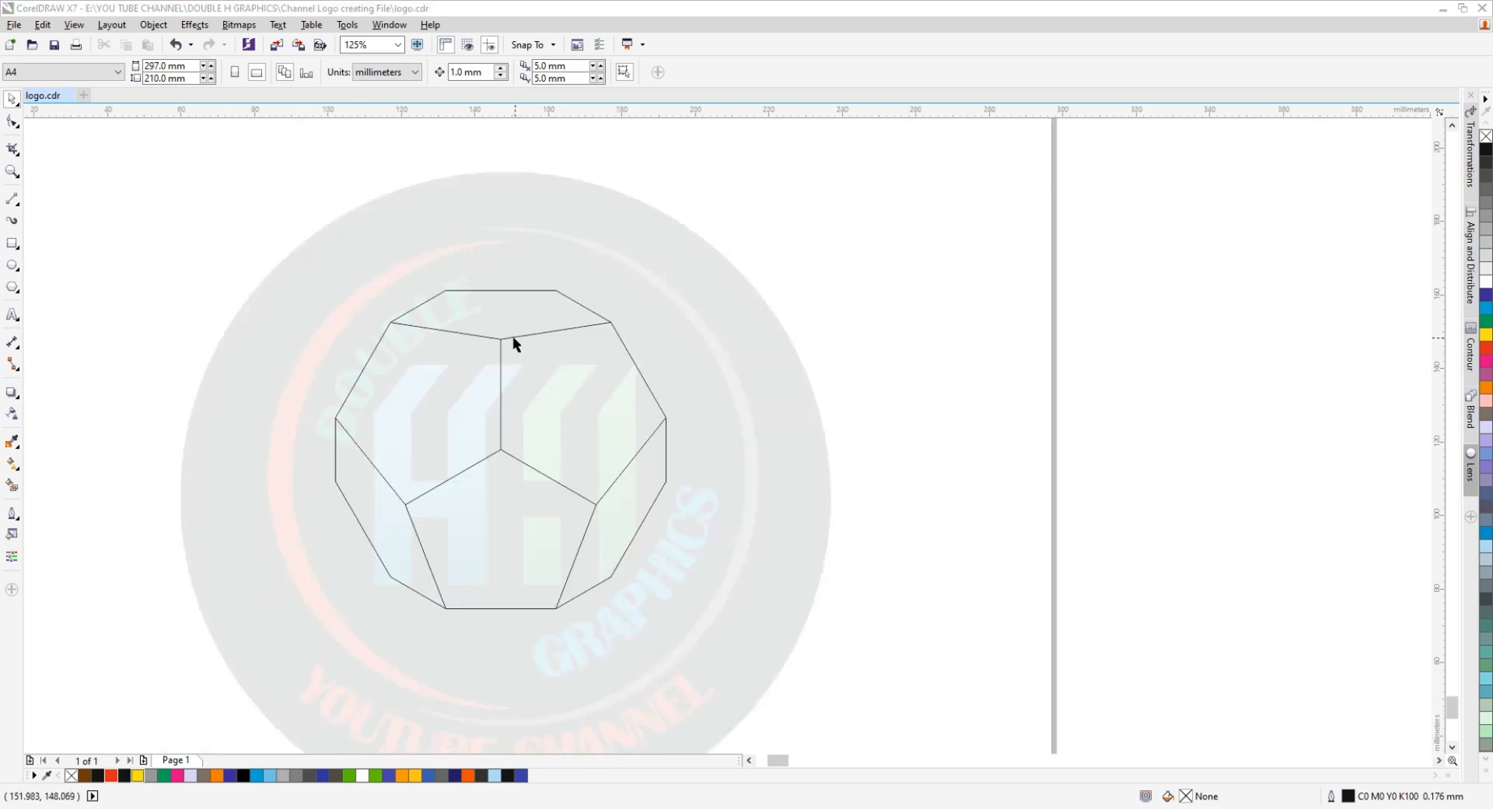
Smart Fill the upper-left pentagon and the top face of the shape with brown and a hairline outline.
click(11, 485)
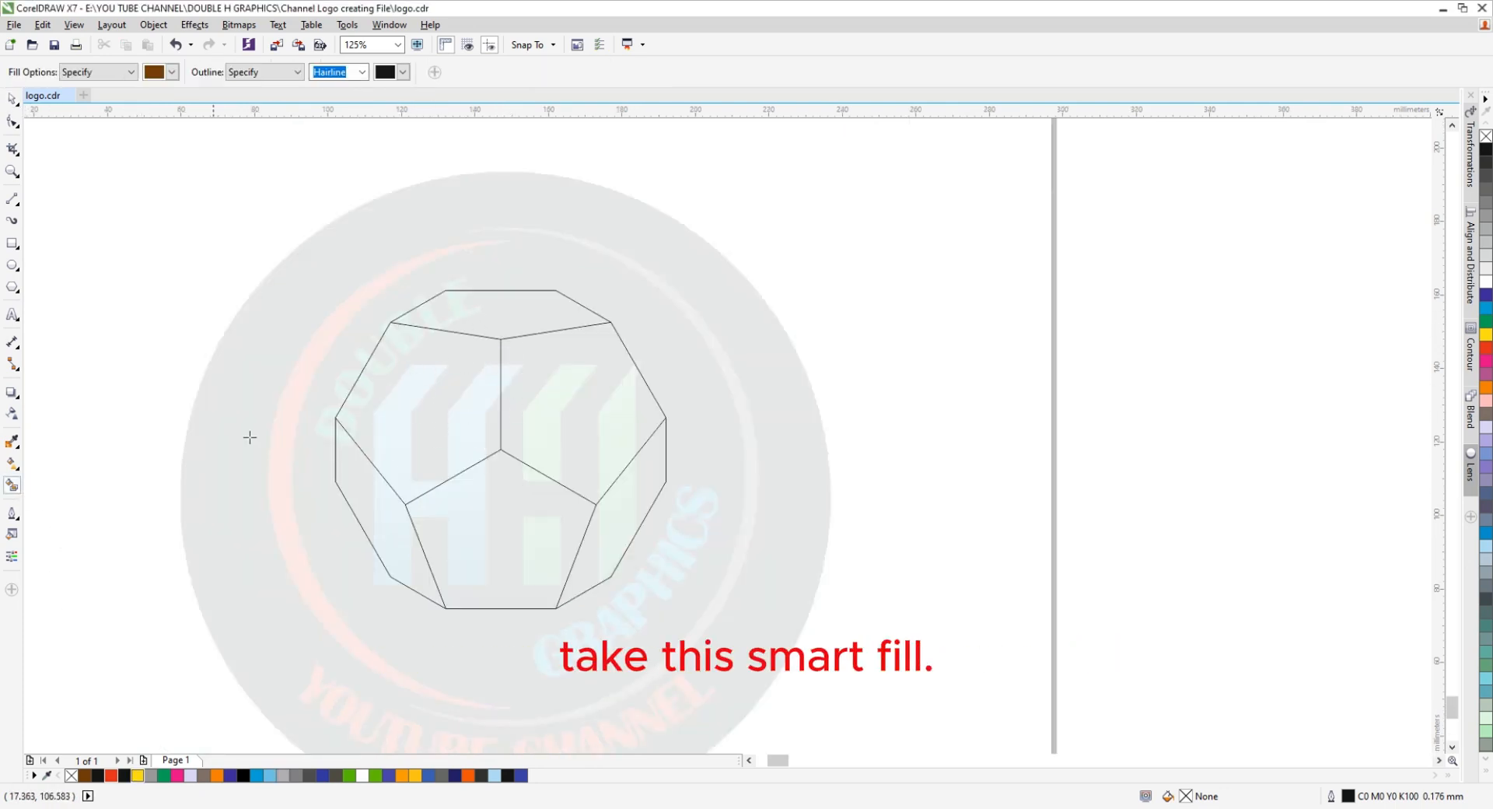
click(409, 387)
click(478, 314)
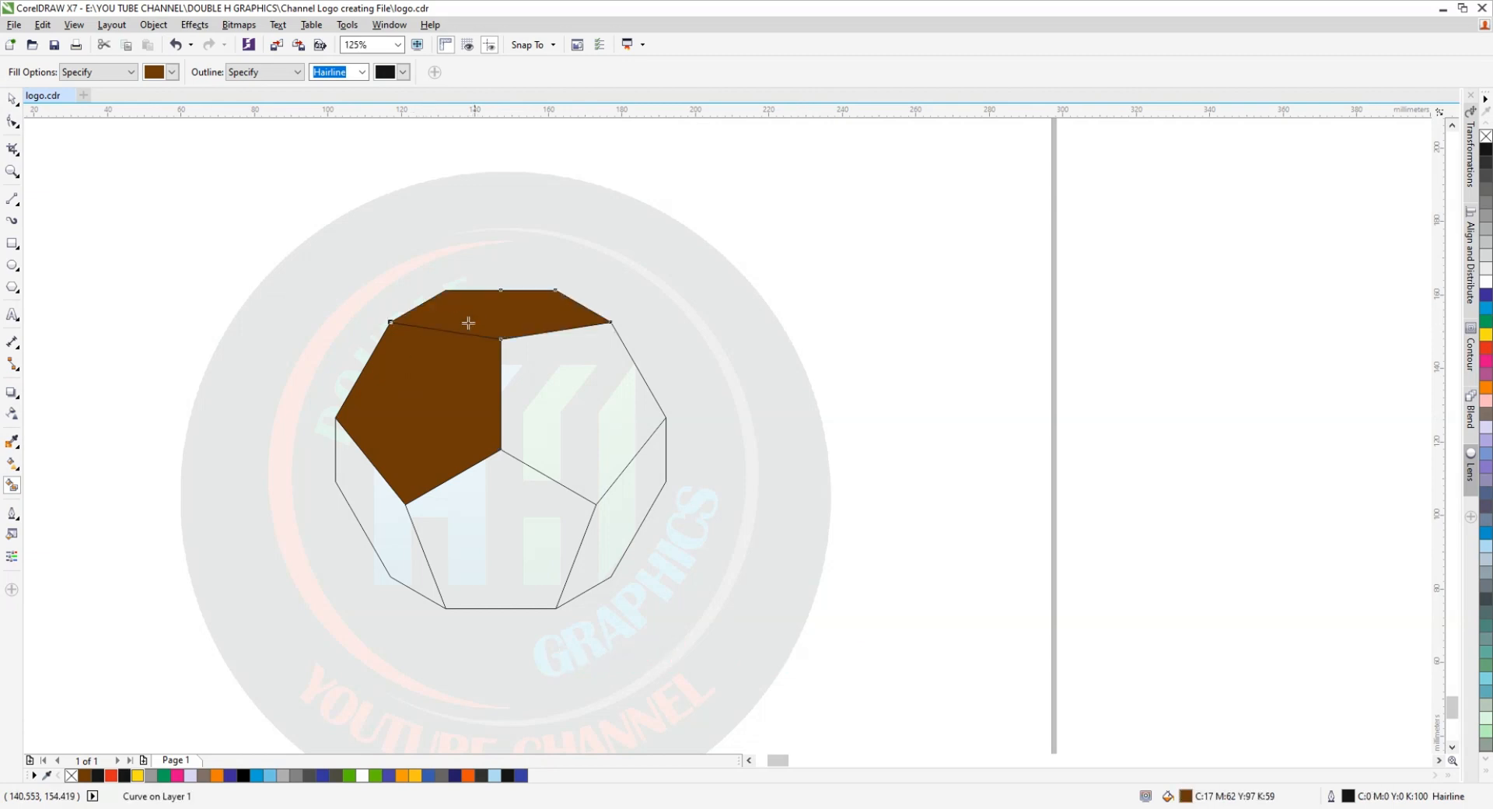
Pull the two brown pieces away from the outline as a trial and undo both moves.
key(F10)
key(space)
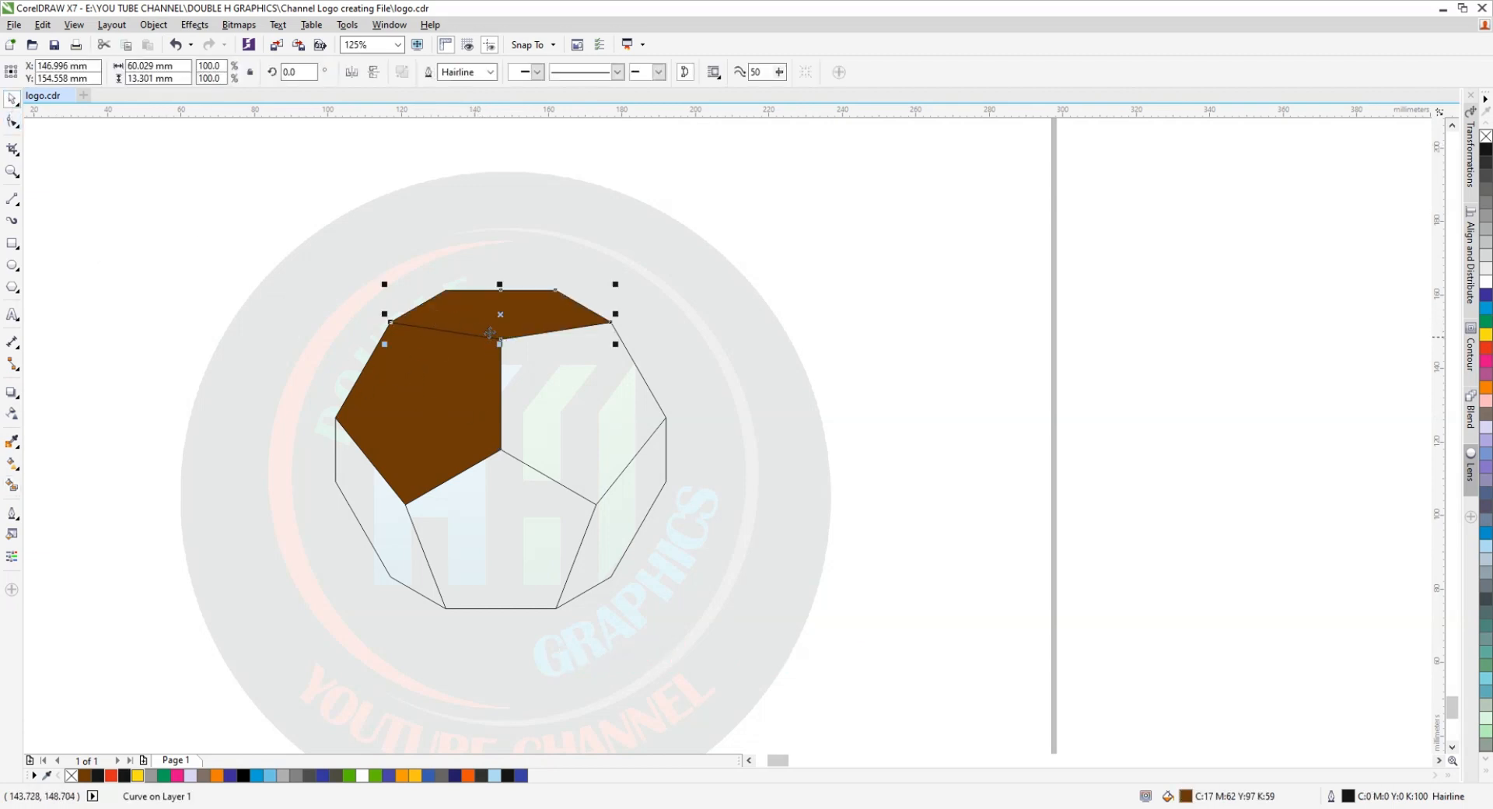
drag(489, 330, 515, 283)
drag(454, 422, 321, 426)
key(ctrl+z)
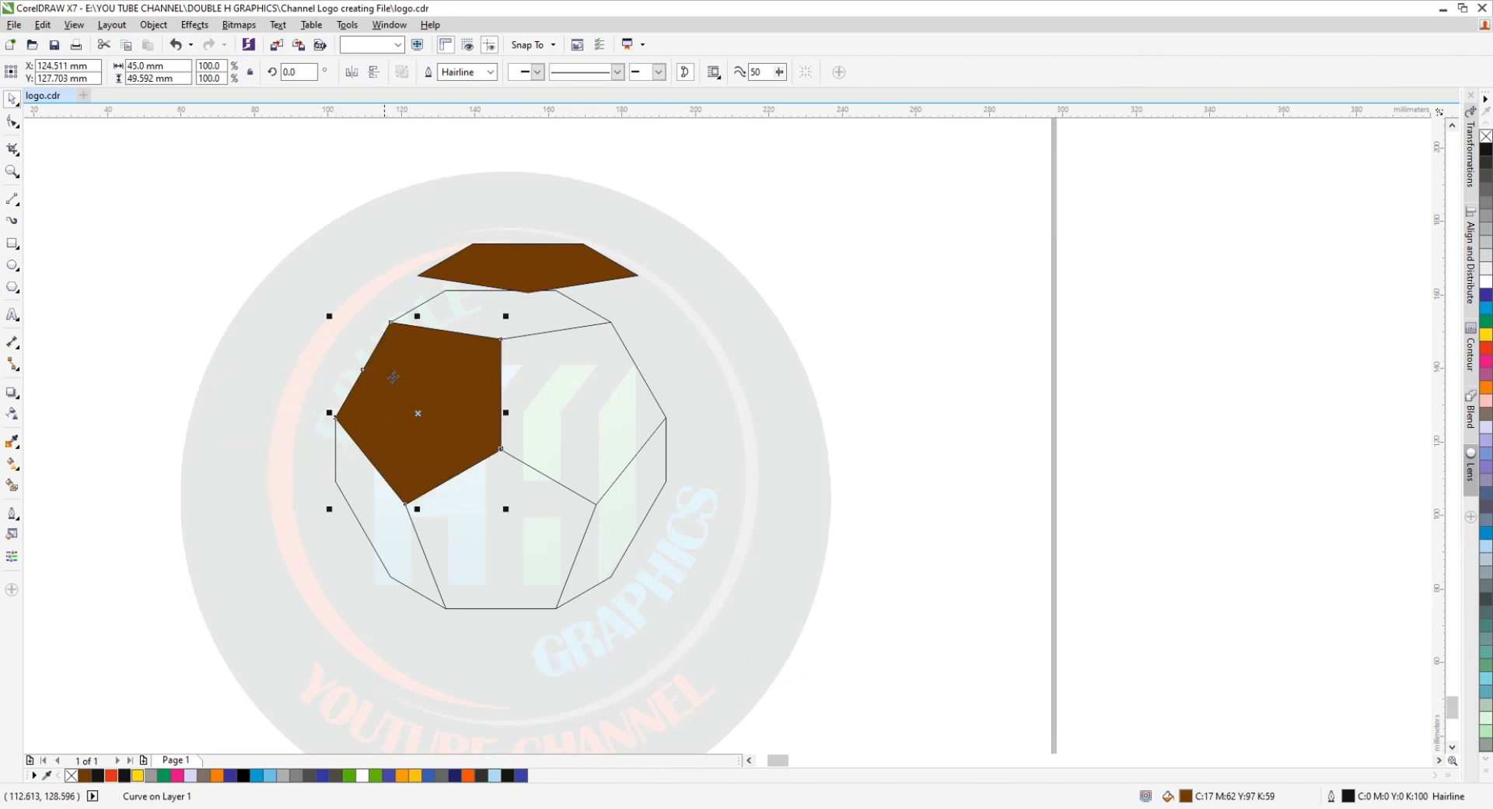
key(ctrl+z)
click(478, 236)
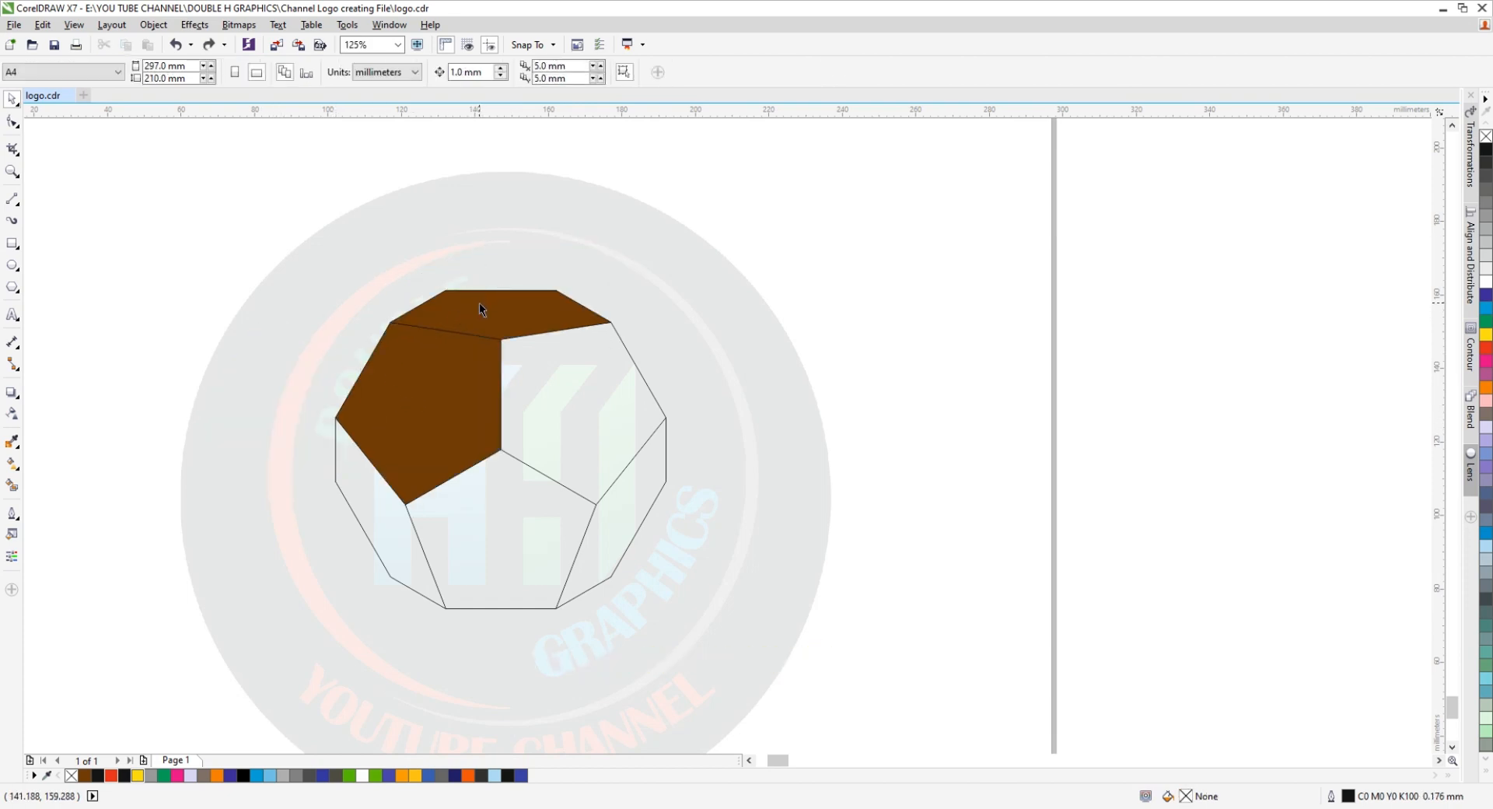
Apply a one-step inside contour with a 2.0 mm offset to the brown top face.
click(479, 301)
scroll(507, 314, up, 3)
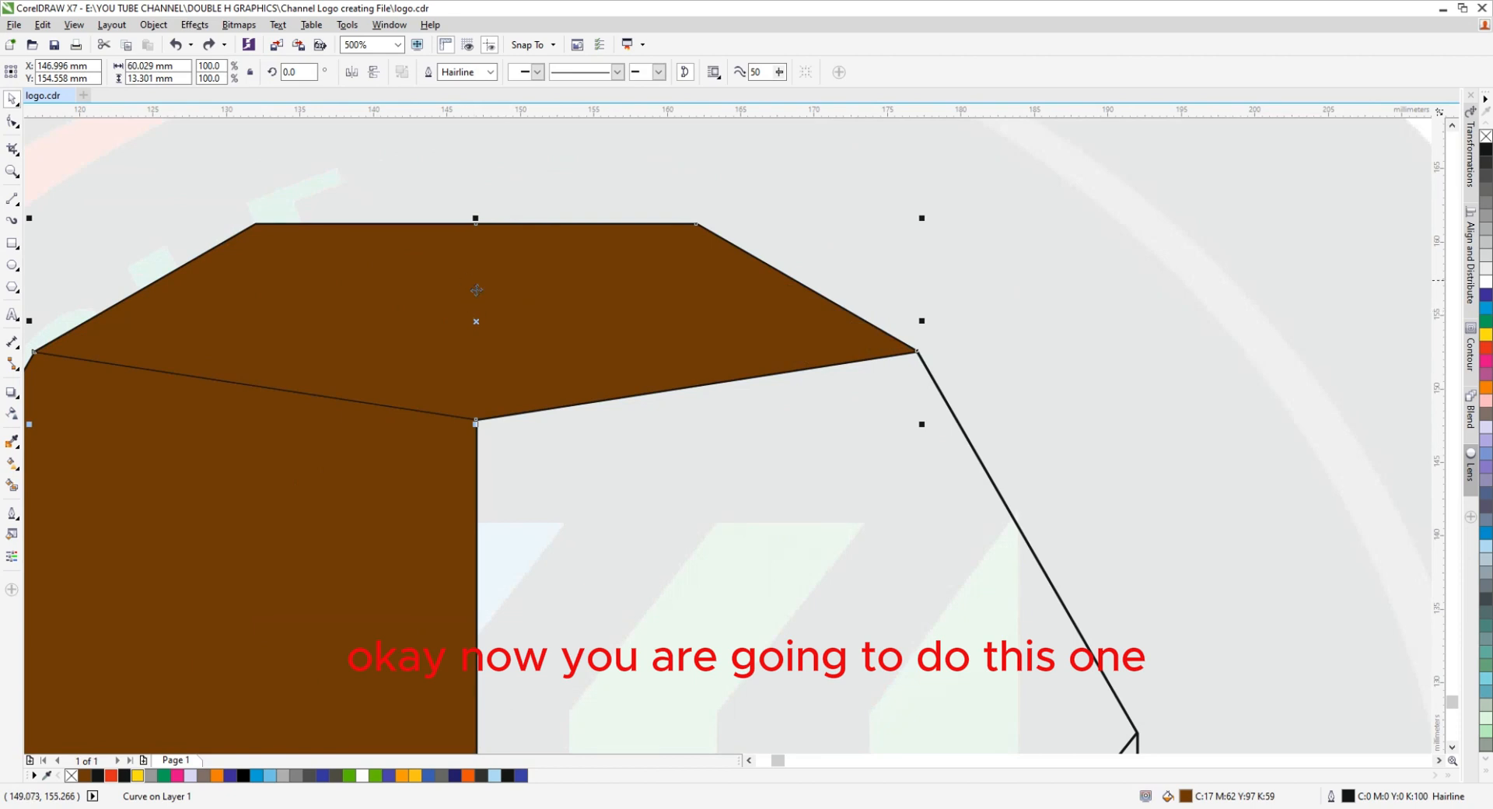
scroll(497, 261, down, 2)
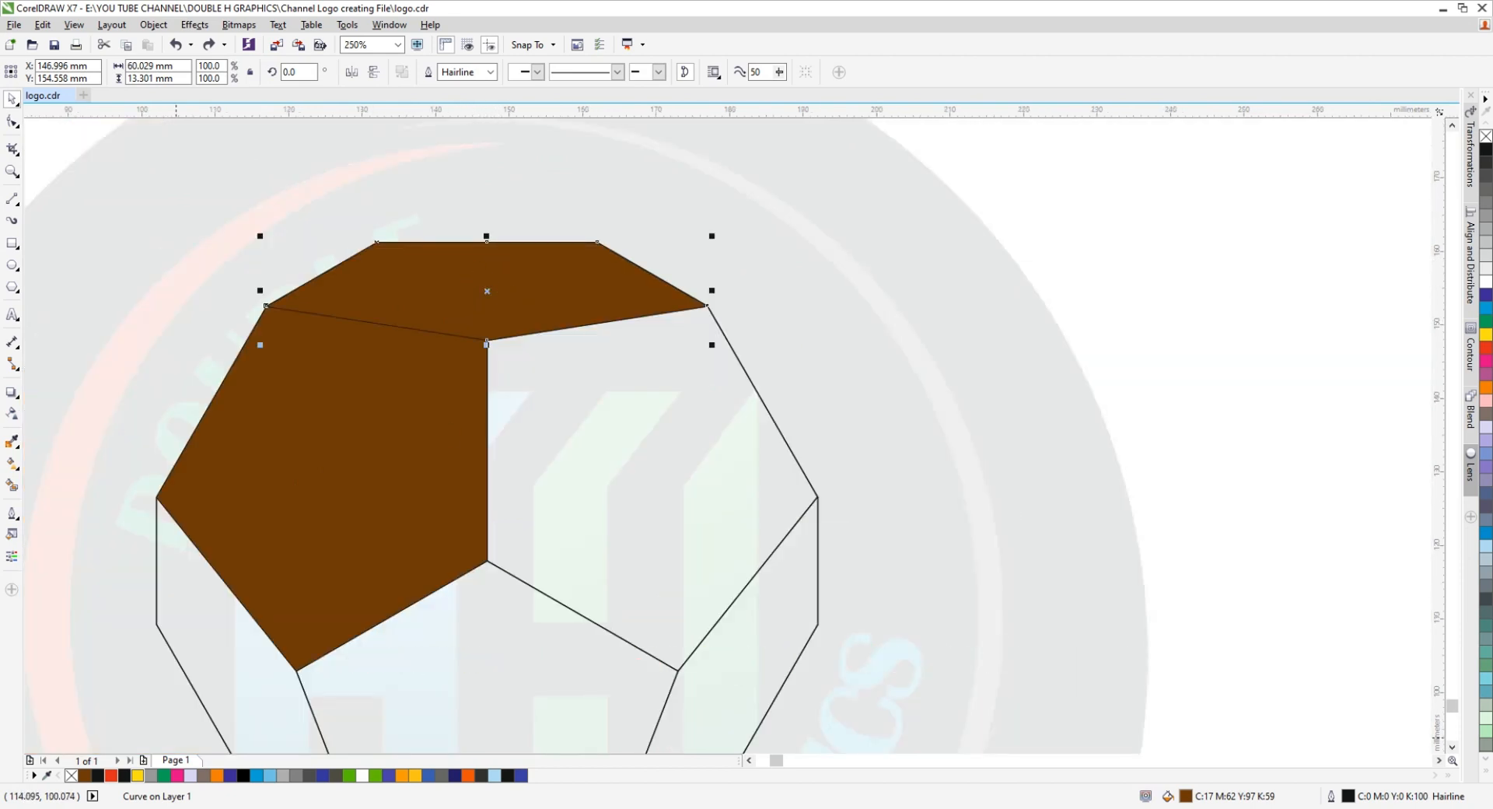
click(12, 391)
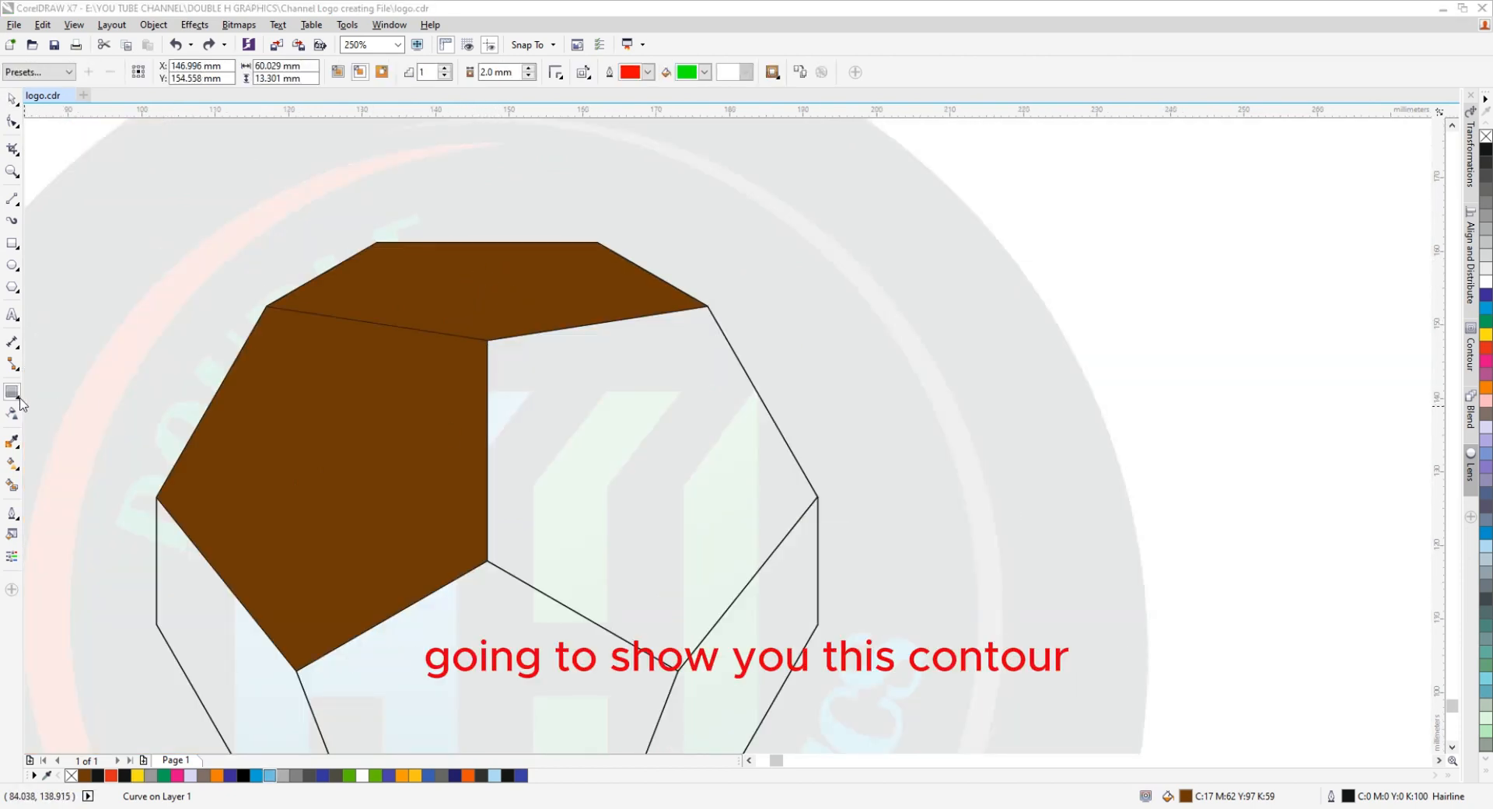
click(19, 397)
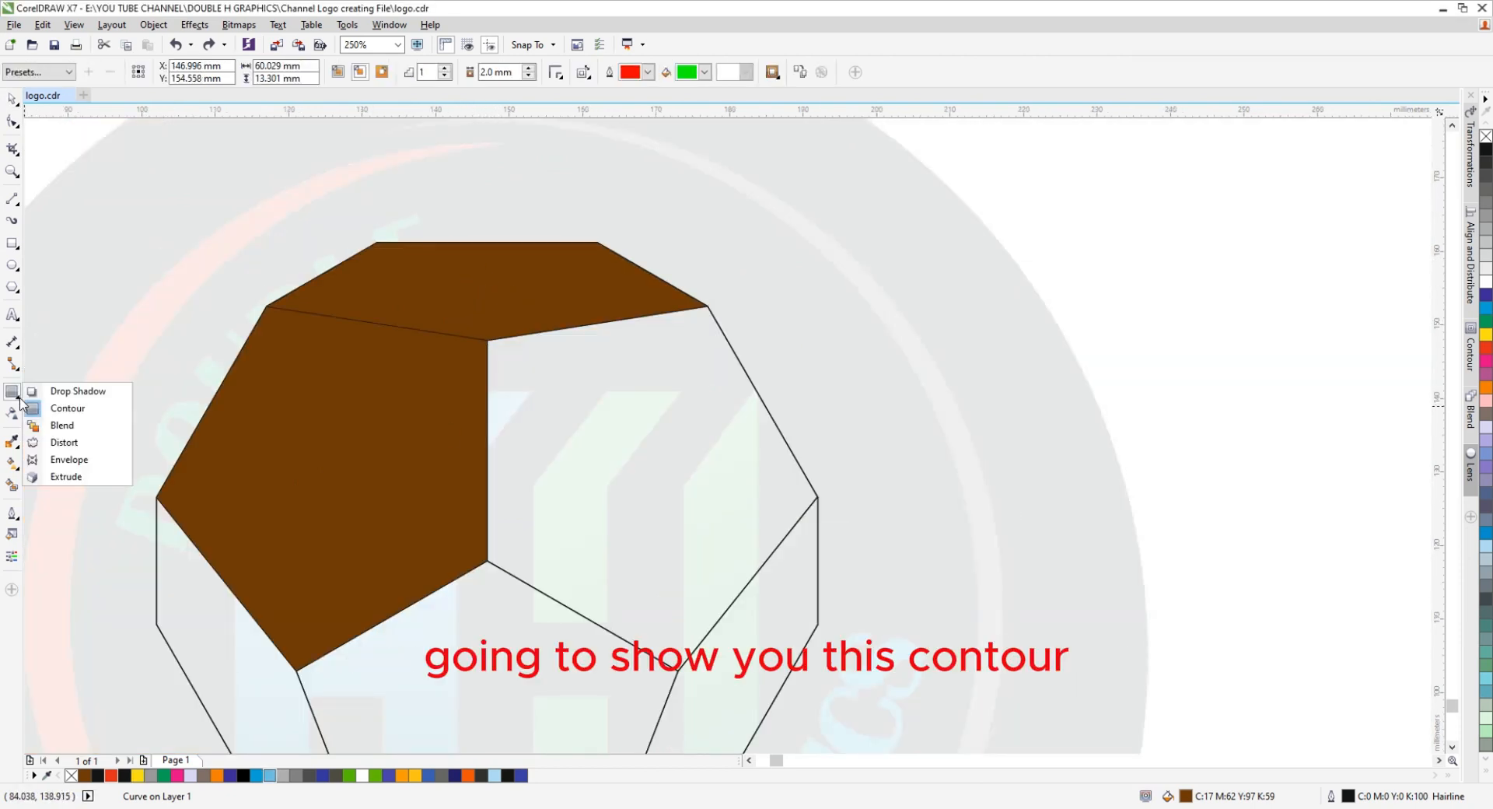
click(66, 410)
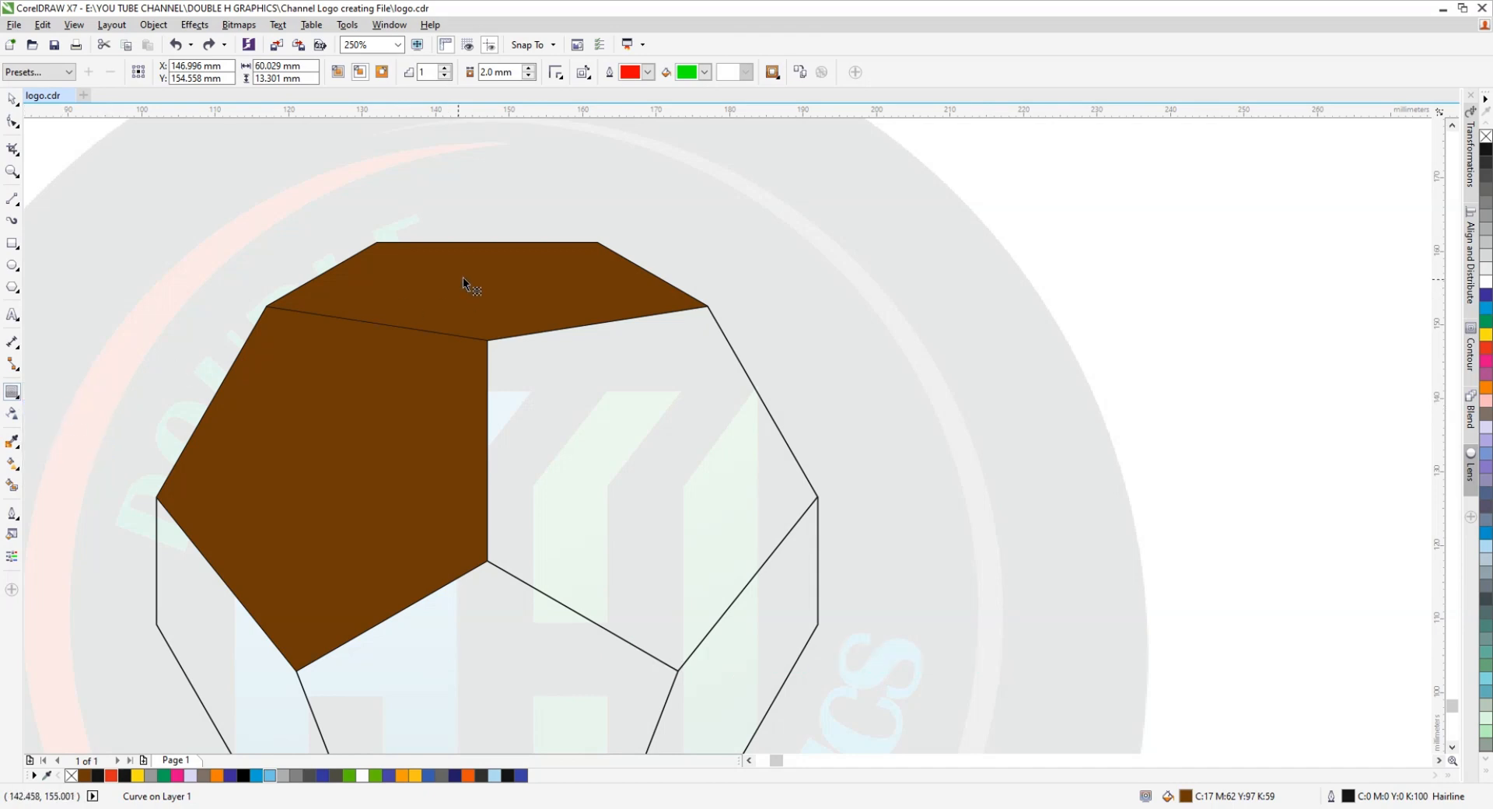
drag(476, 258, 471, 297)
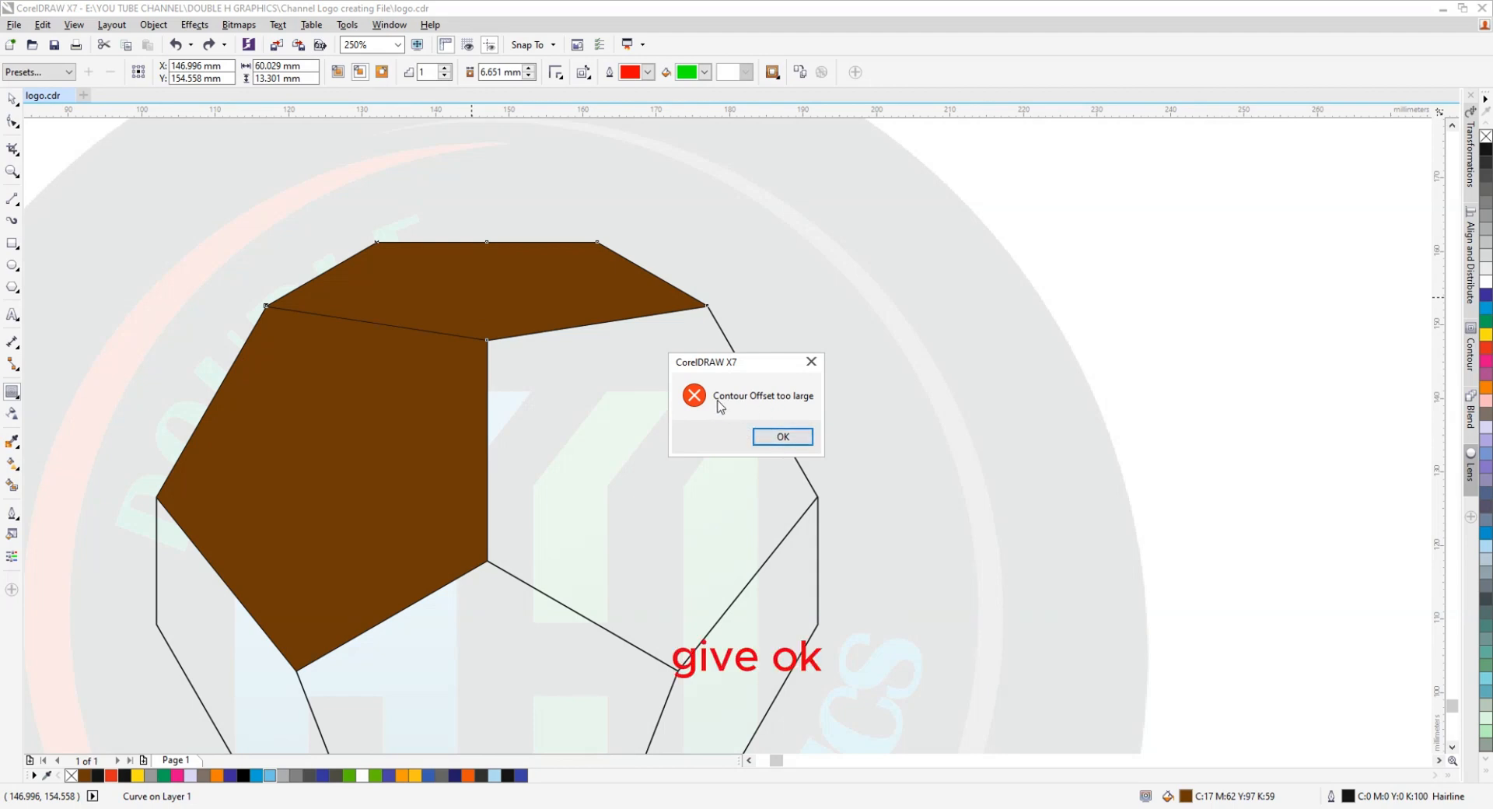
click(781, 437)
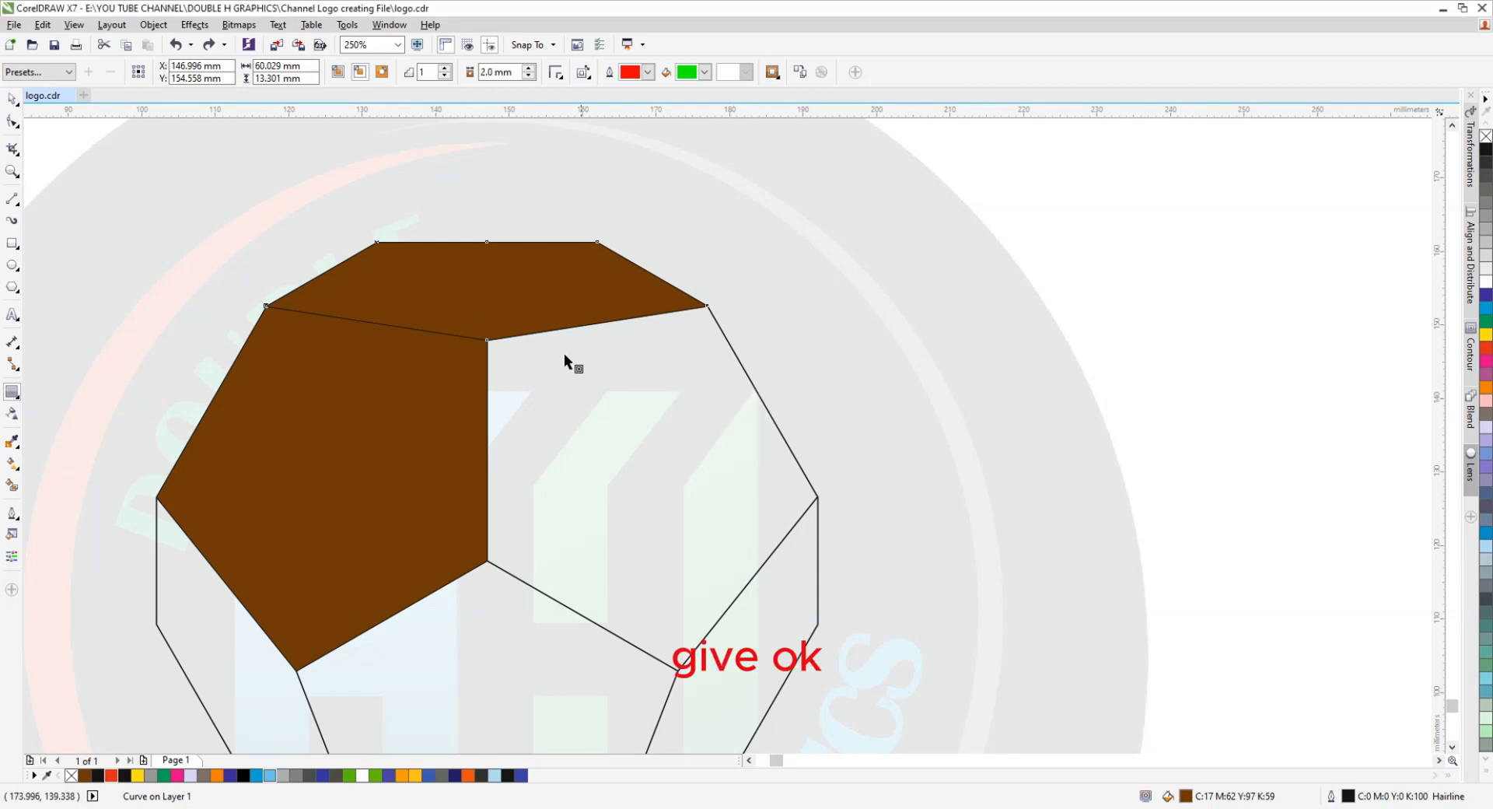
click(359, 74)
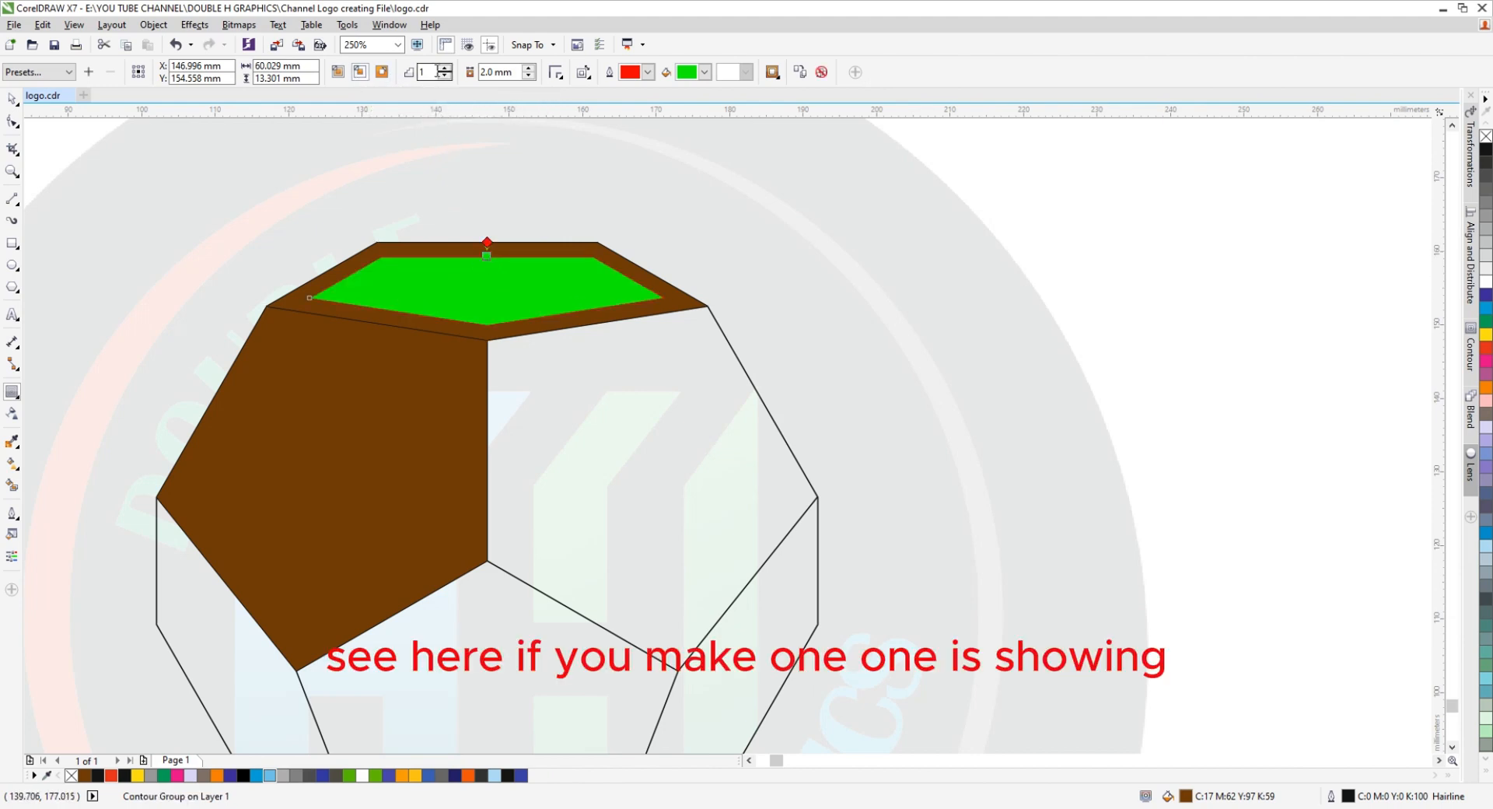
Try two and three contour steps on the top face and return to a single step.
click(444, 68)
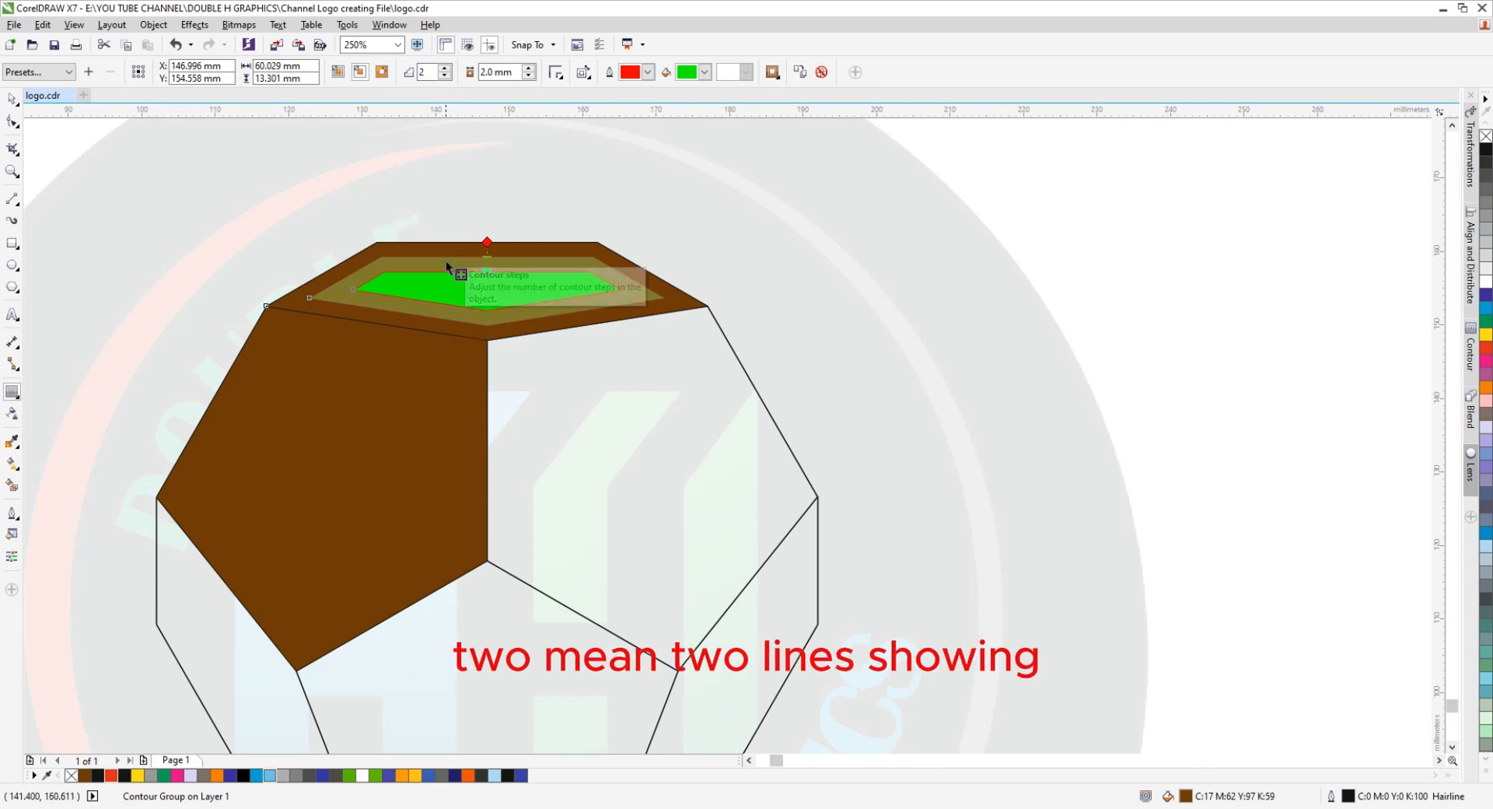
click(445, 67)
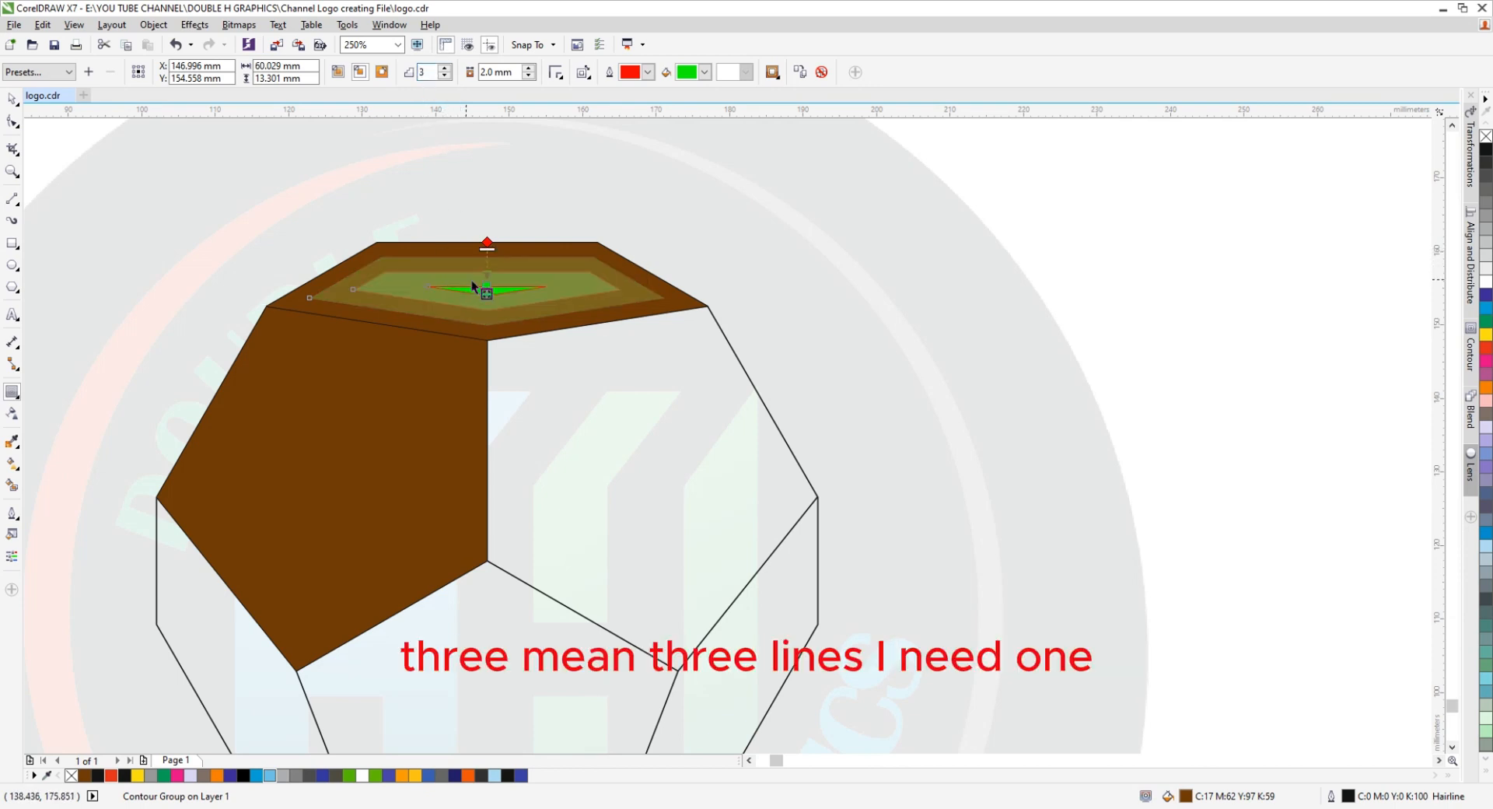
click(444, 76)
click(445, 75)
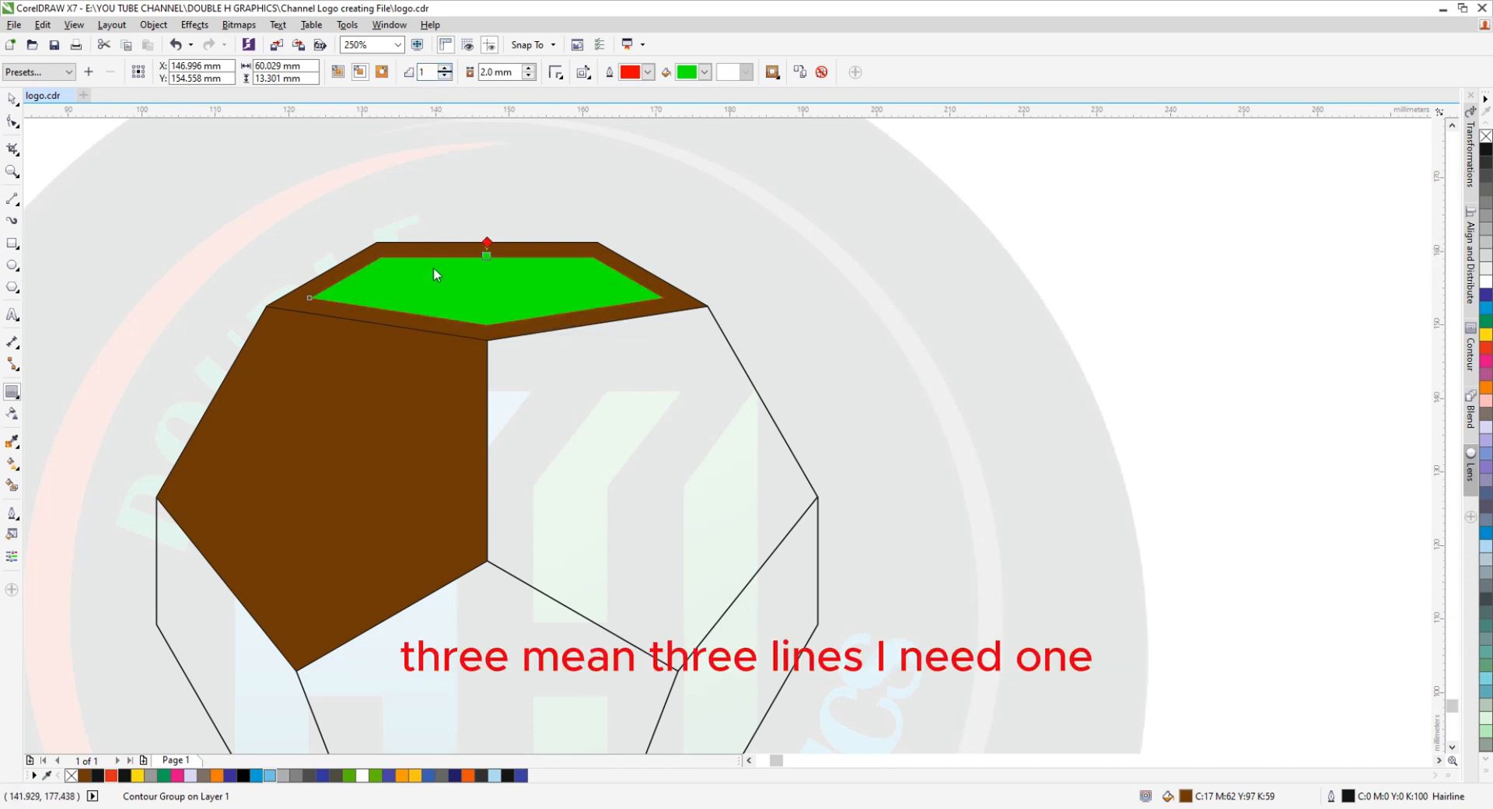
Apply a one-step inside contour with a 2.0 mm offset to the brown upper-left pentagon.
click(325, 426)
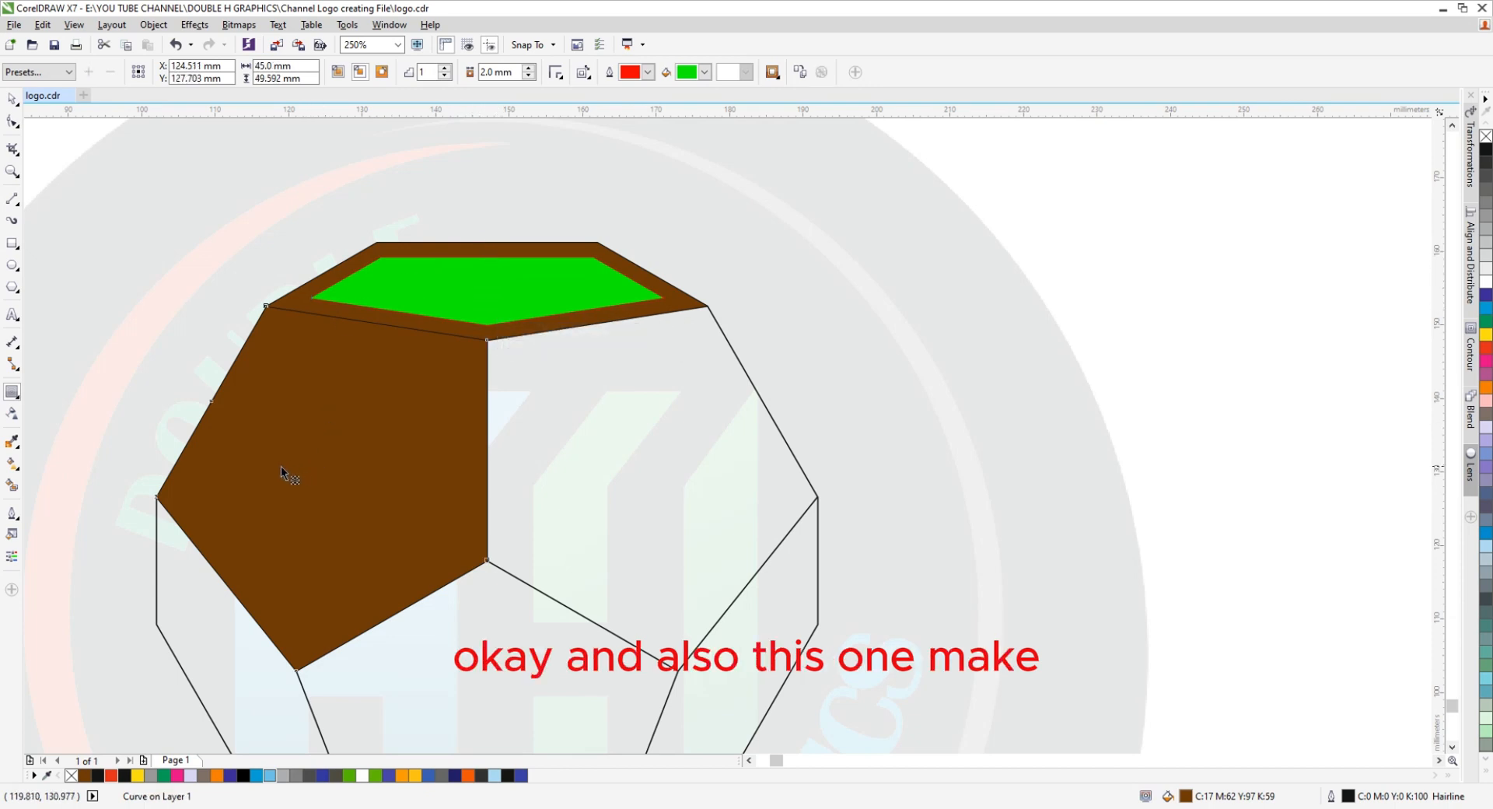
drag(281, 470, 320, 488)
click(777, 436)
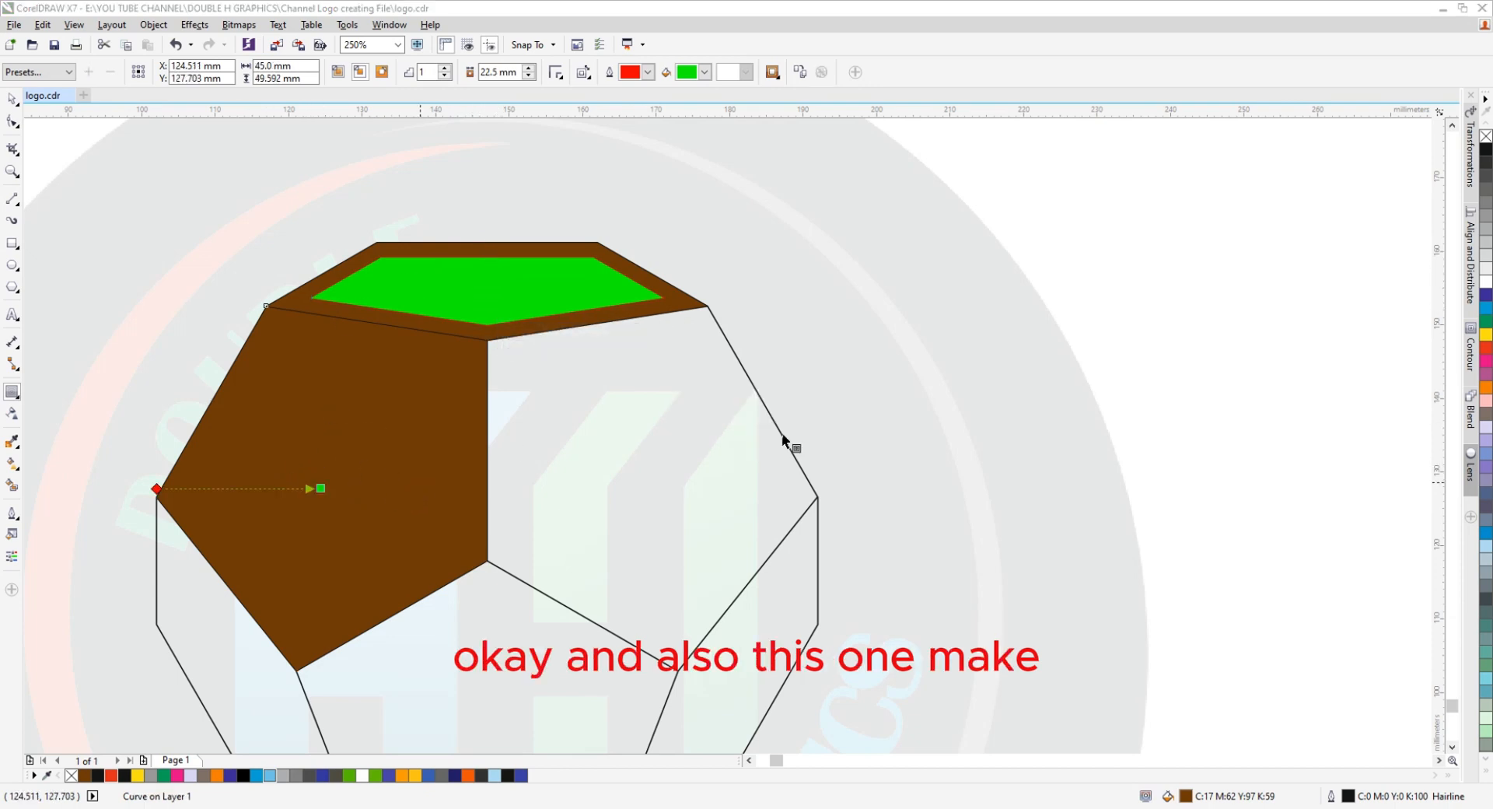
click(360, 72)
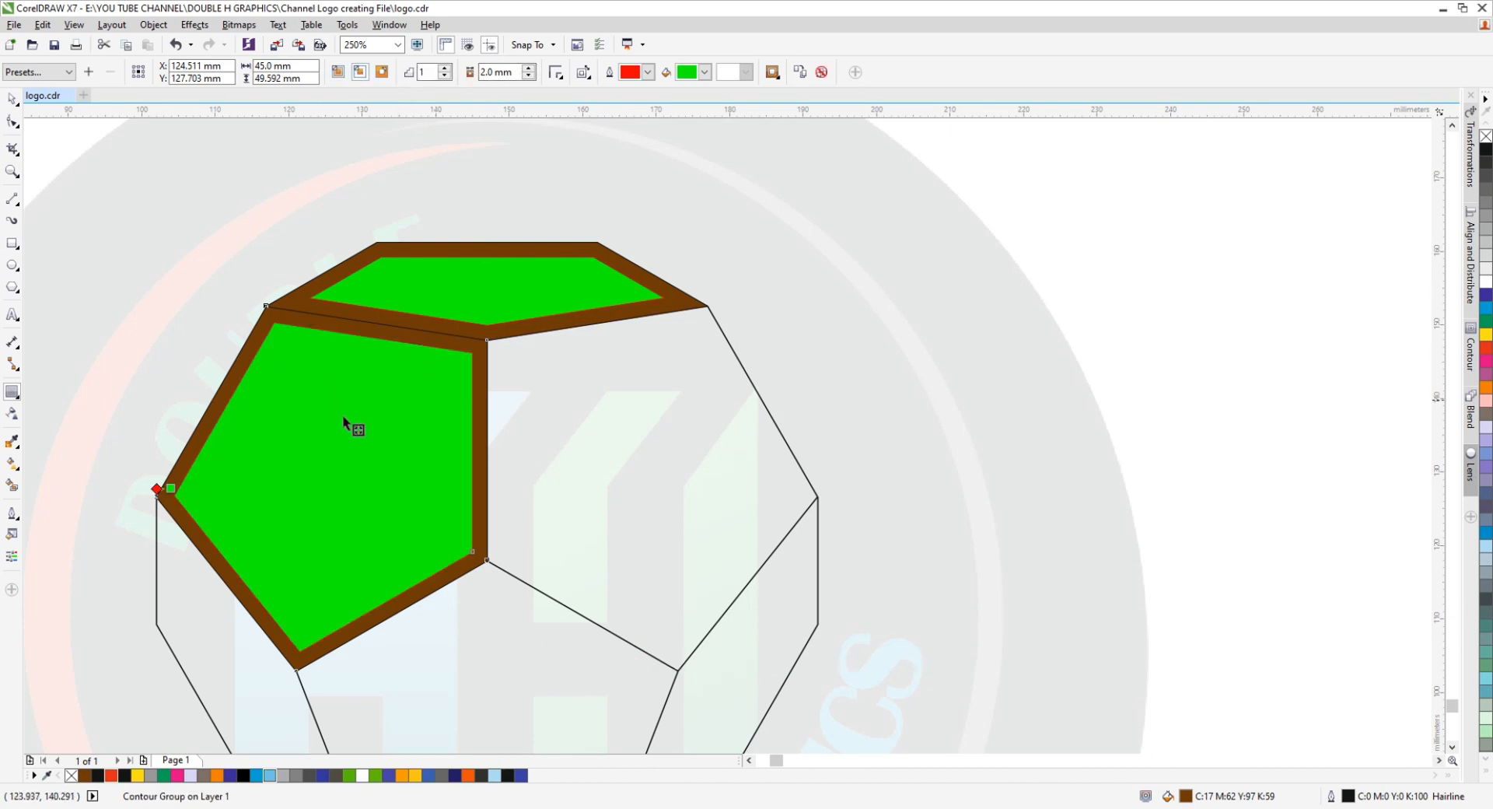
Break apart the contour groups of the upper-left pentagon and the top face into separate objects.
click(12, 99)
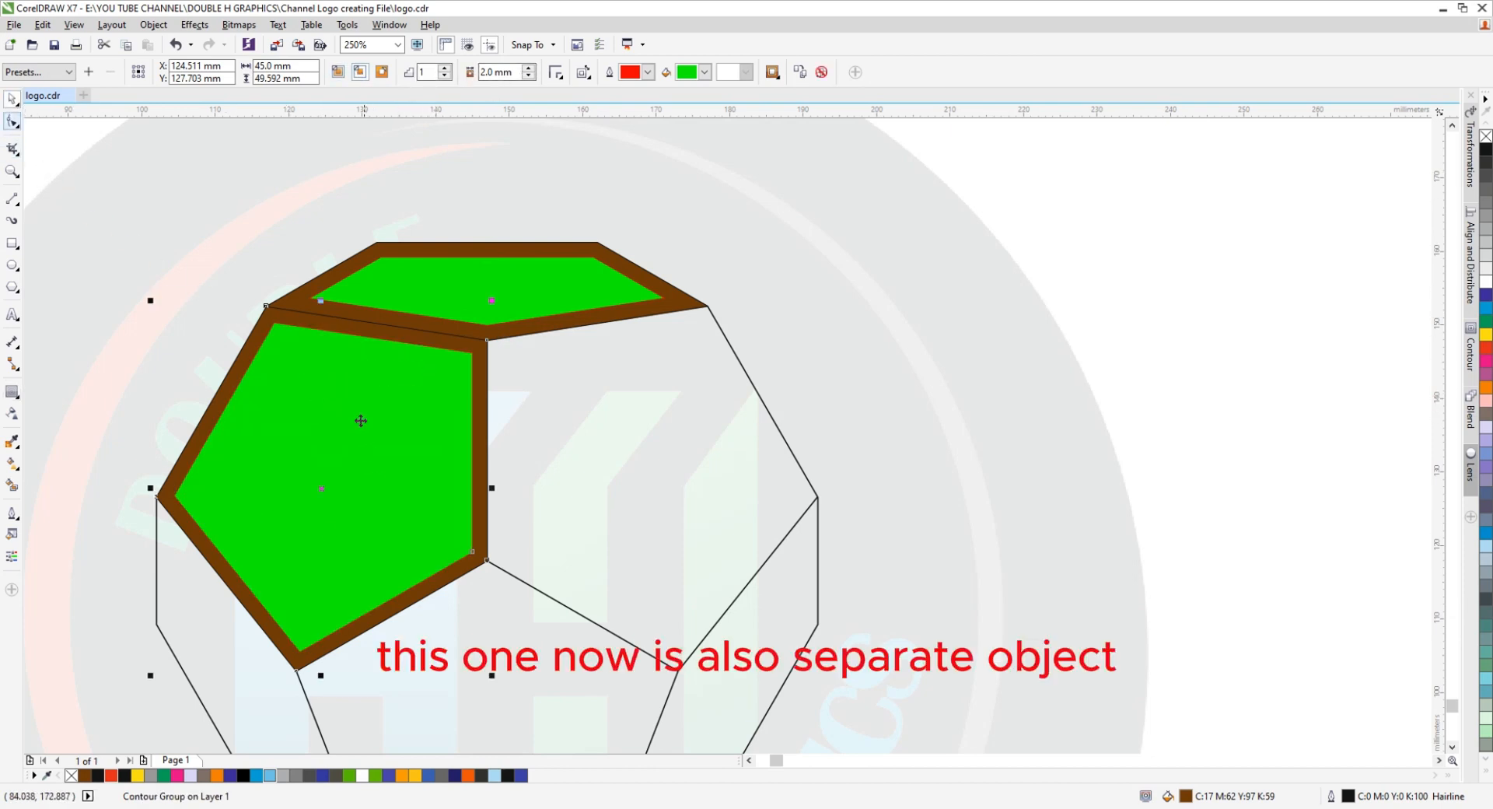
right_click(359, 361)
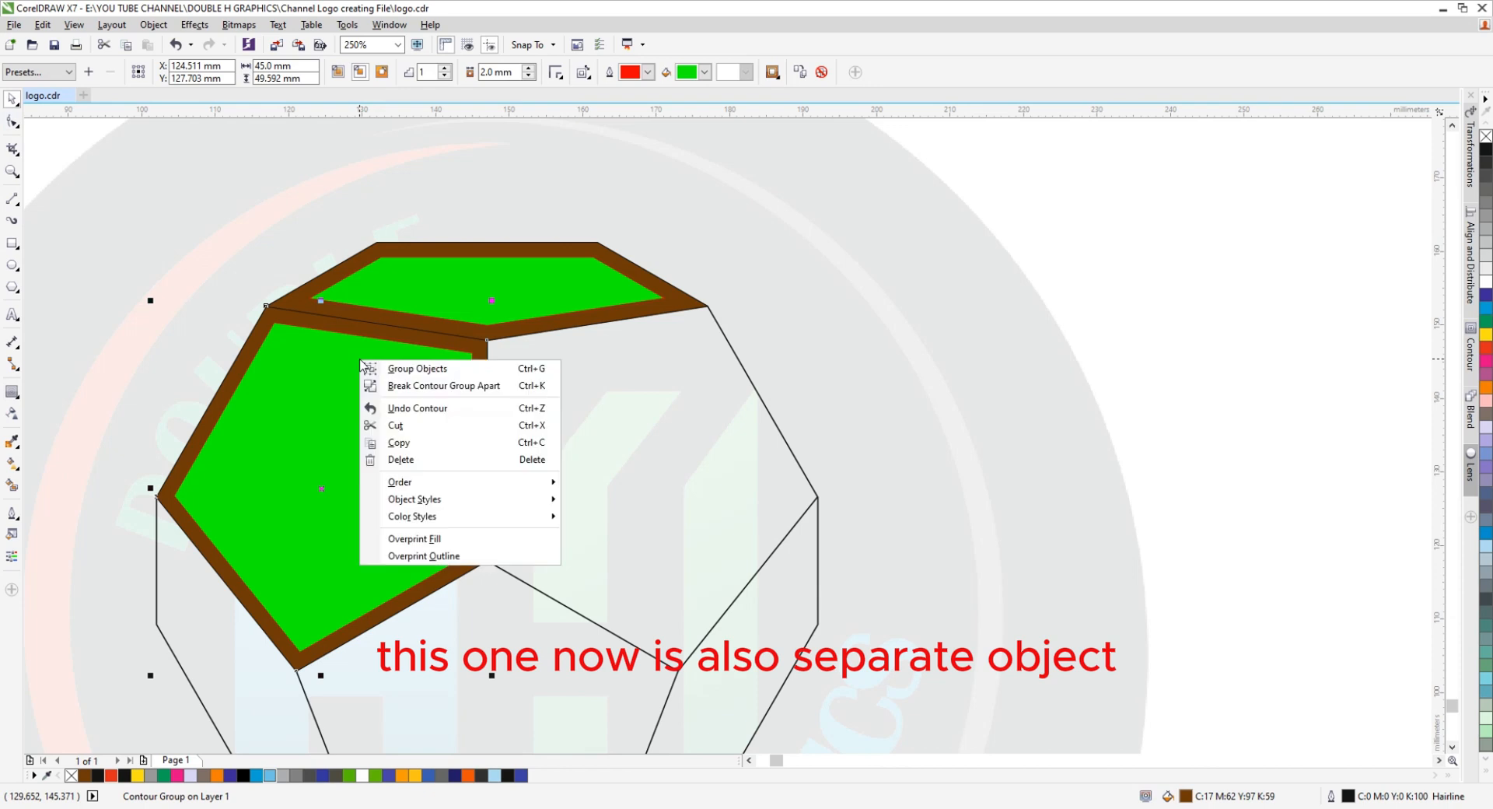
click(398, 386)
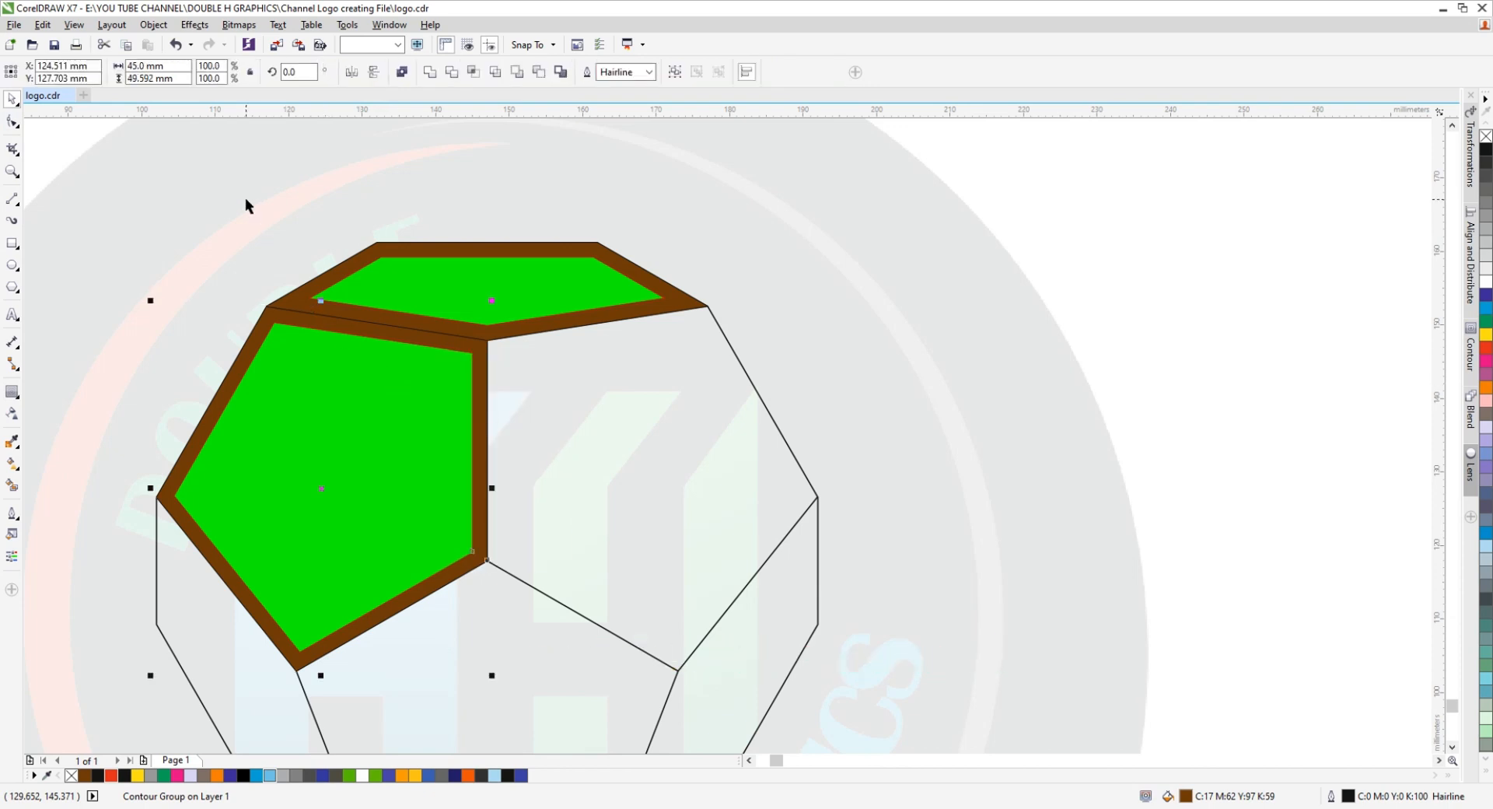
click(485, 280)
right_click(490, 274)
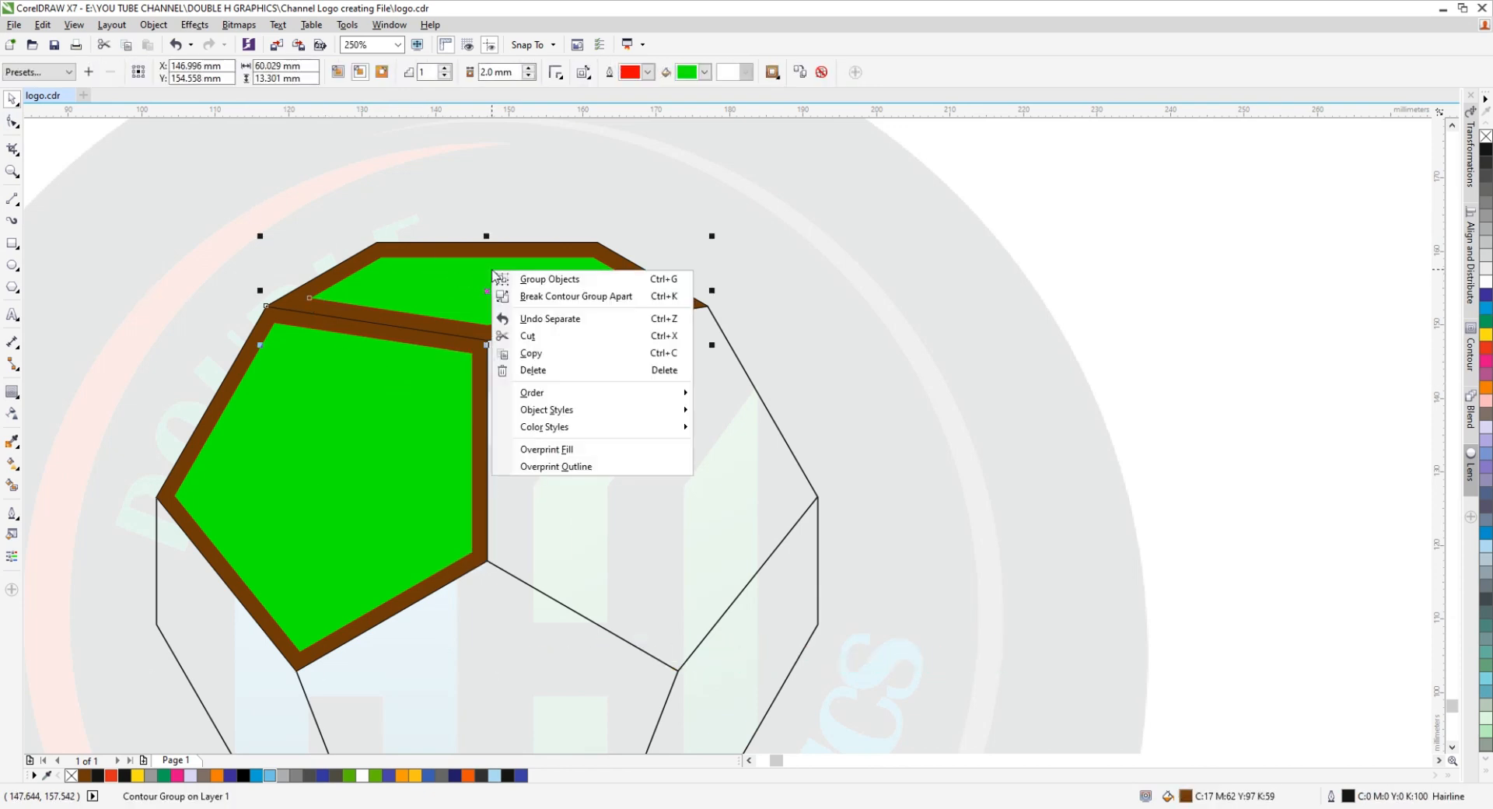
click(535, 303)
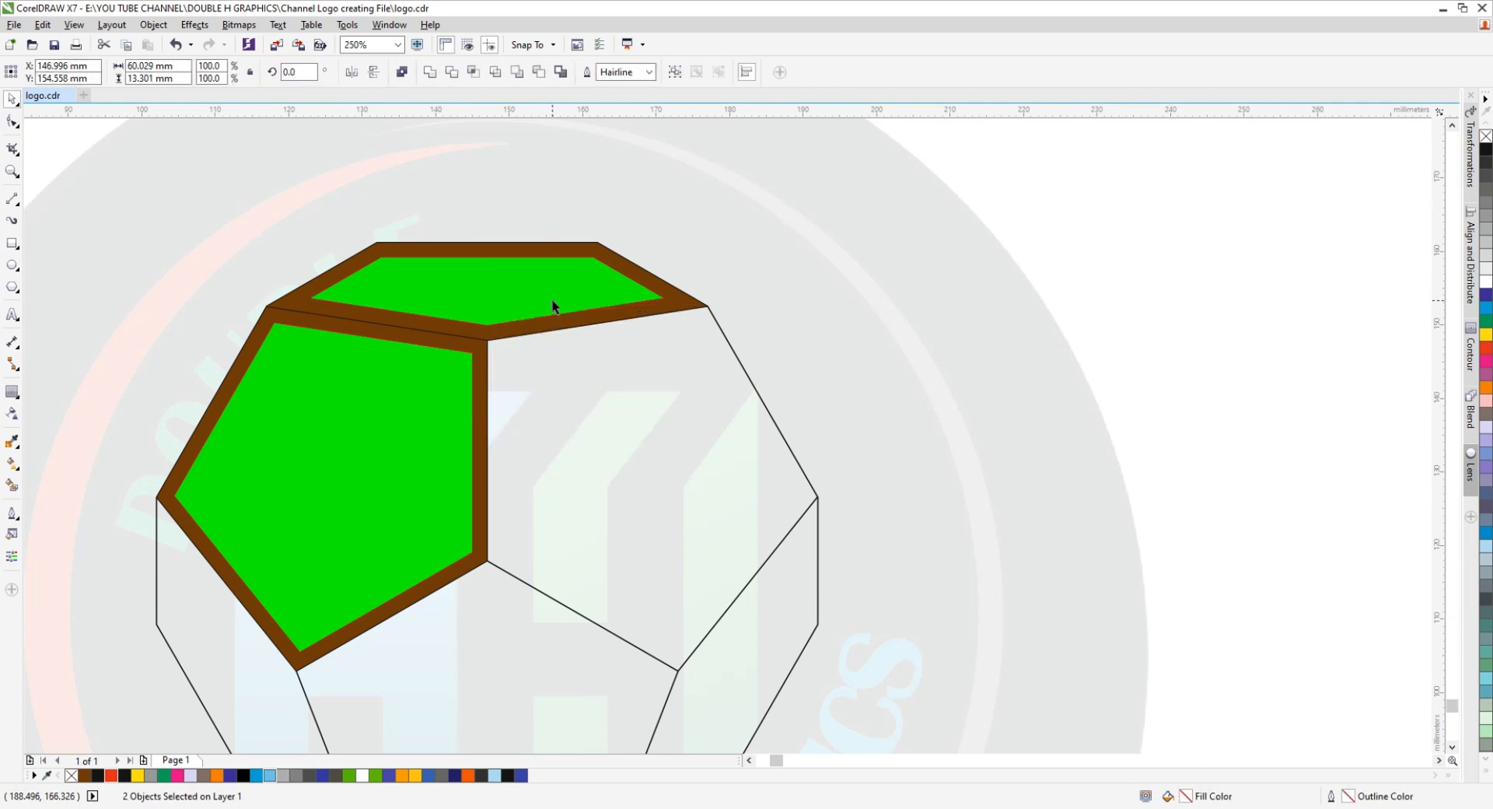
Pull each green inner shape off its brown face as a trial and undo both moves.
click(518, 294)
drag(518, 294, 730, 254)
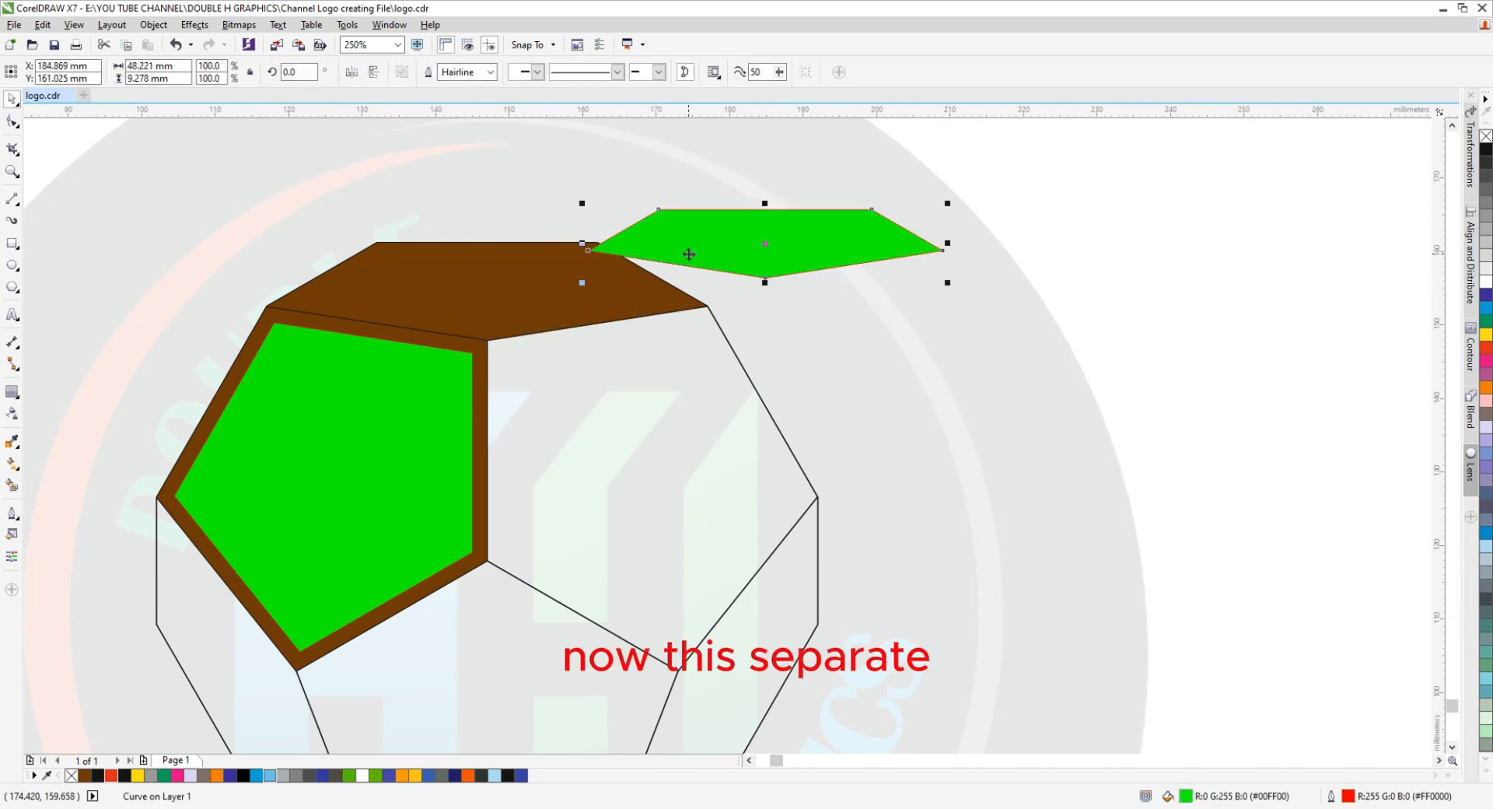
key(ctrl+z)
drag(406, 464, 235, 492)
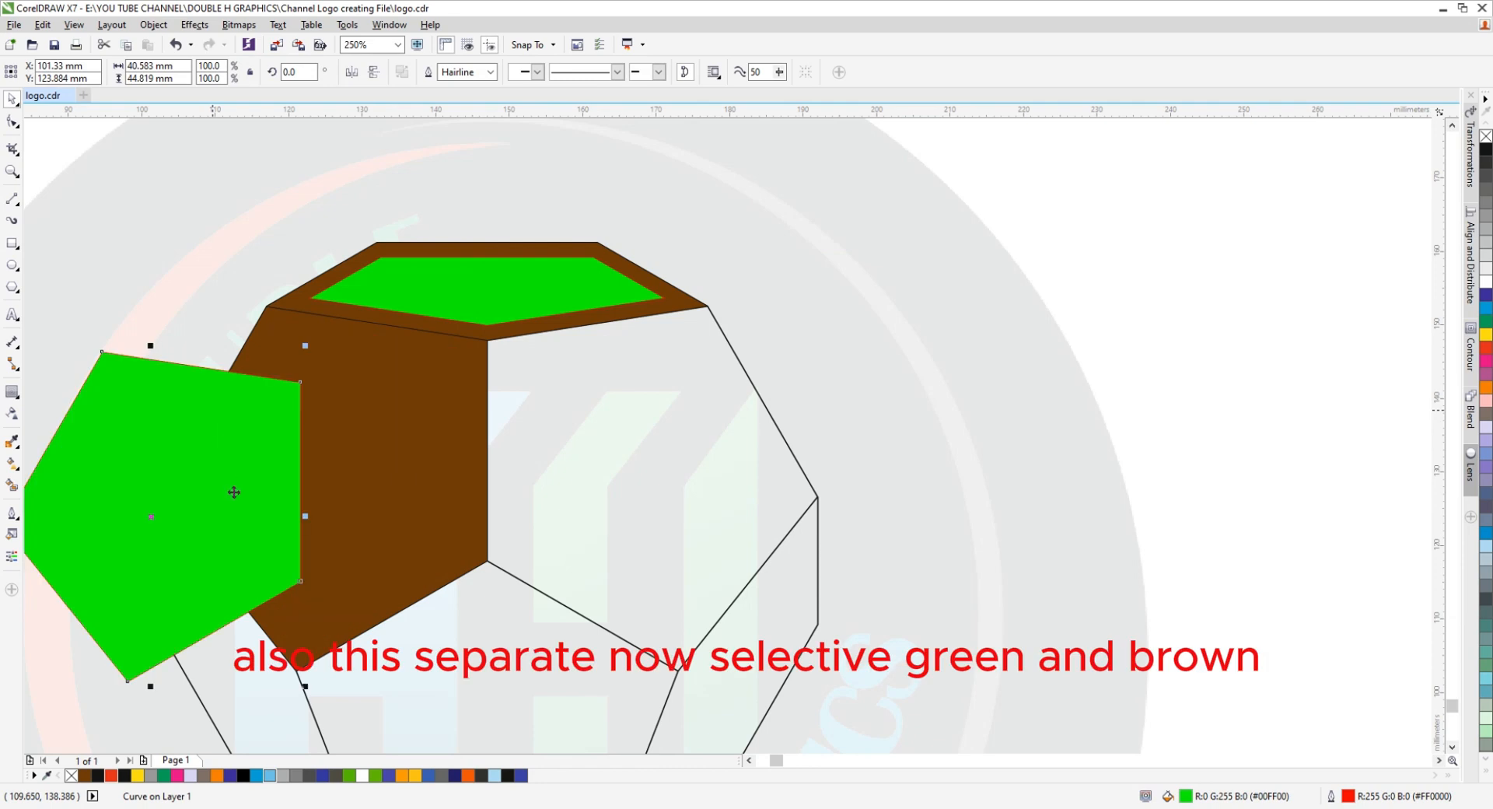
key(ctrl+z)
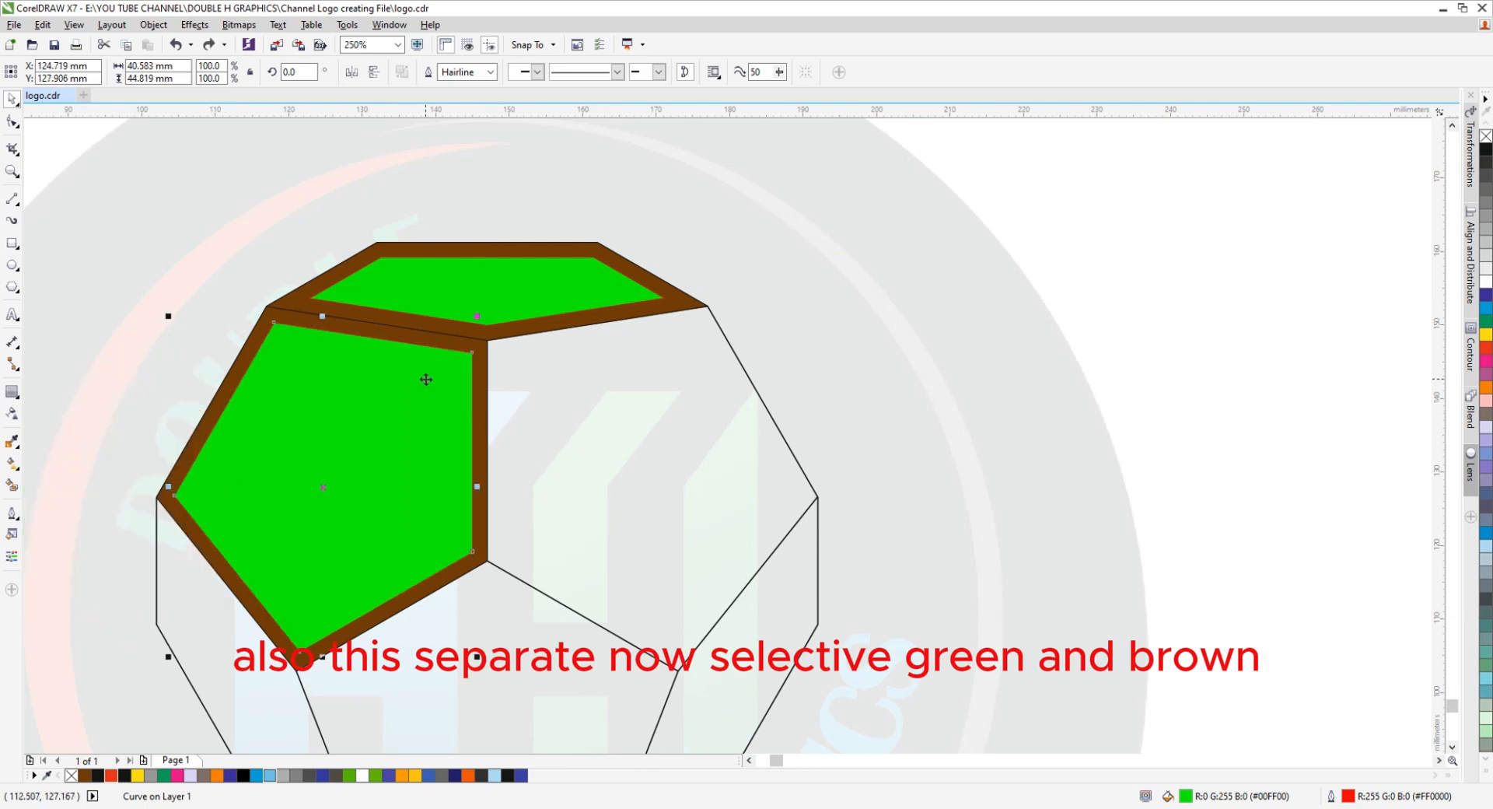
Cut the green inner pentagon out of the brown upper-left pentagon with Back minus front.
shift+click(446, 343)
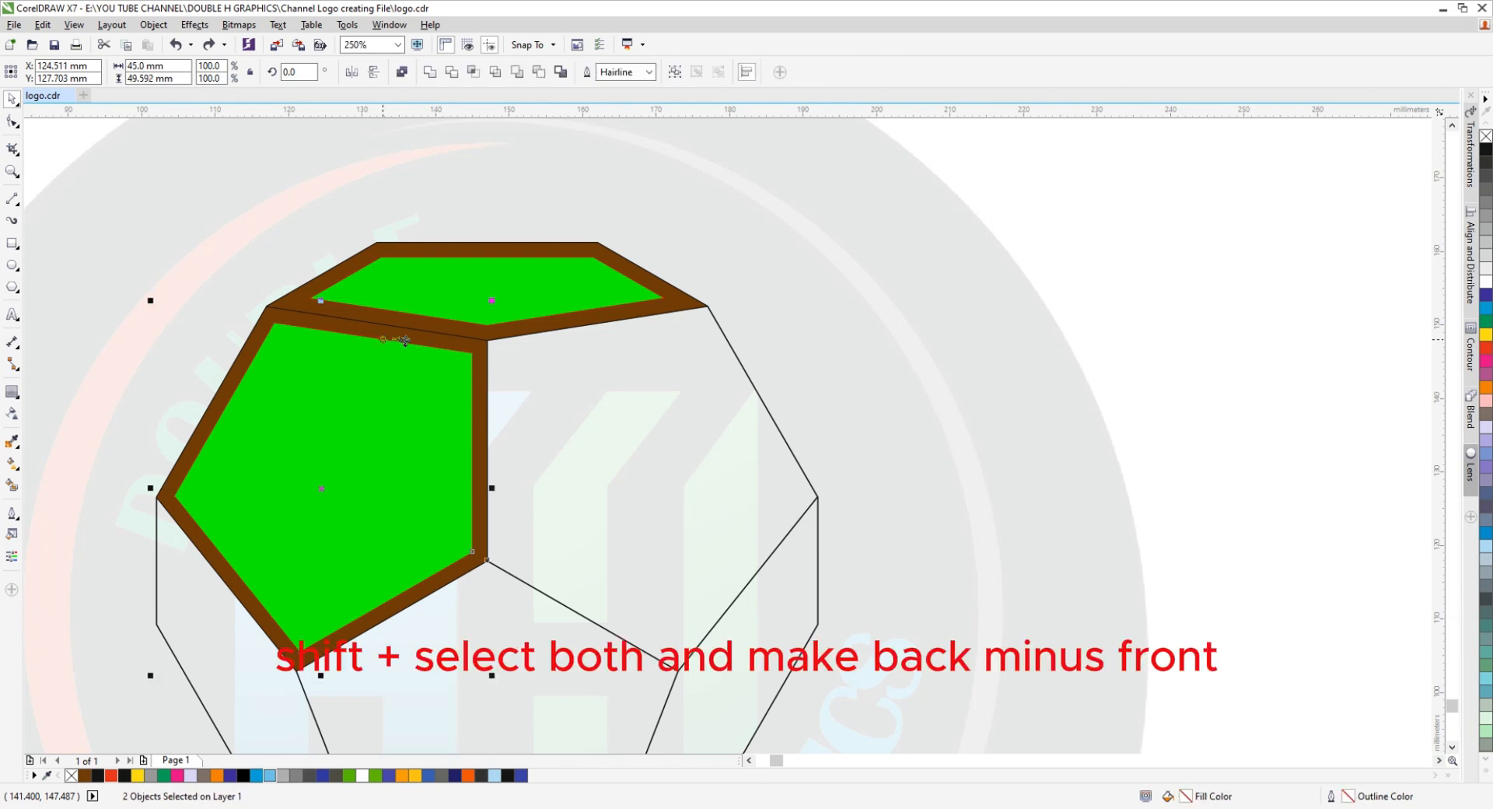
click(538, 72)
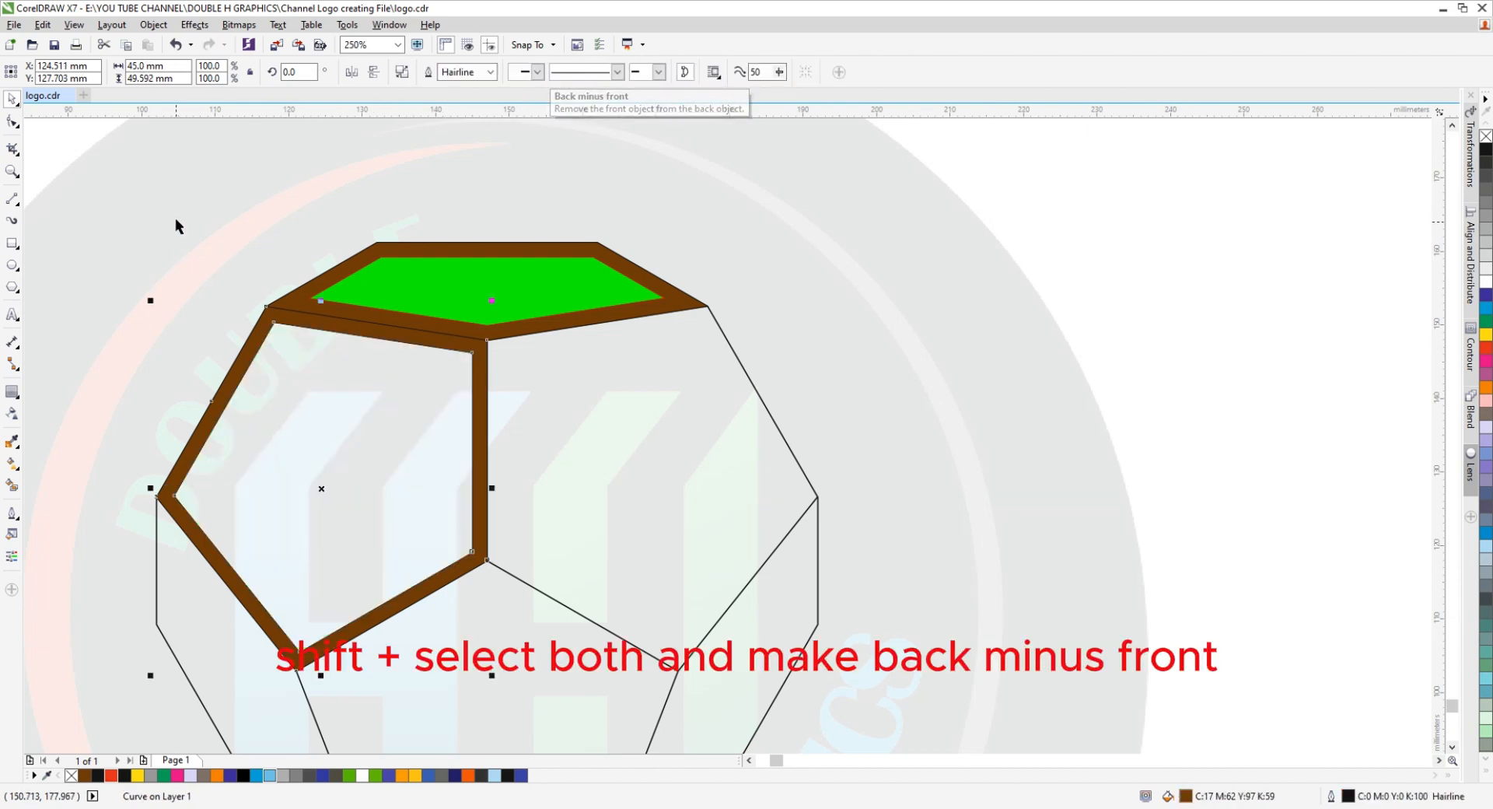
click(277, 219)
drag(301, 313, 334, 331)
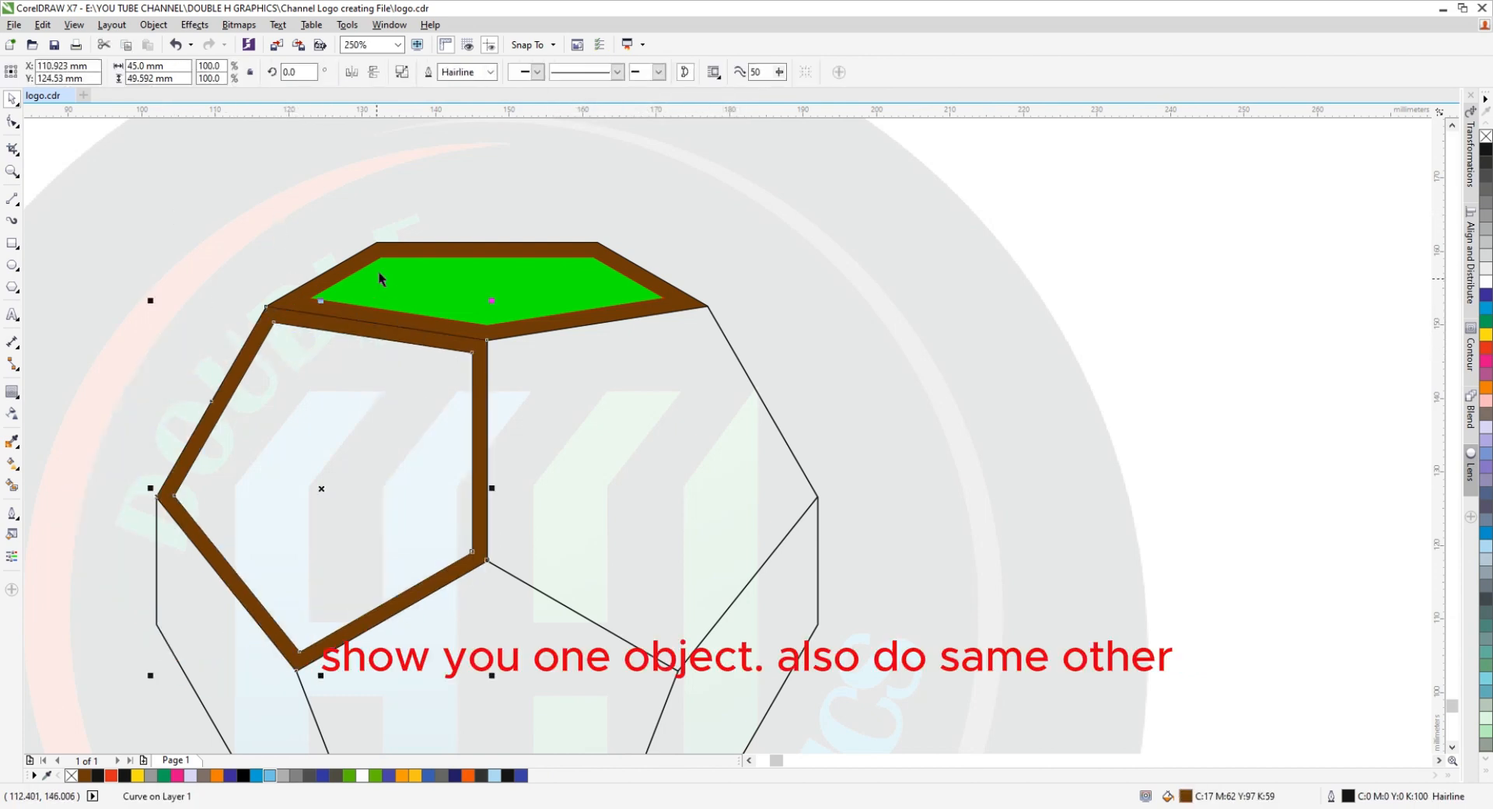
Cut the green inner shape out of the brown top face with Back minus front, and undo a trial move of the frame.
click(407, 268)
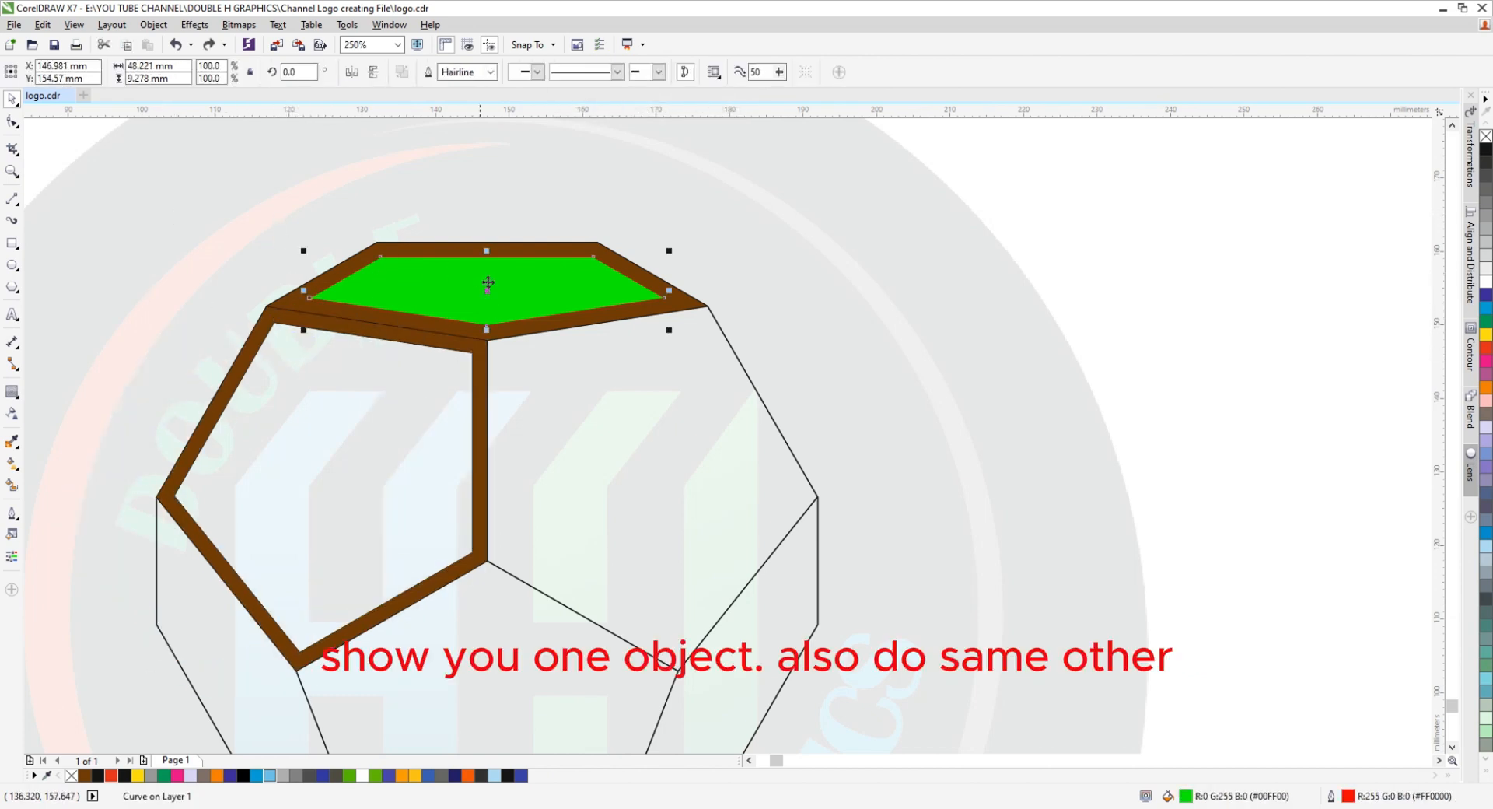
shift+click(628, 270)
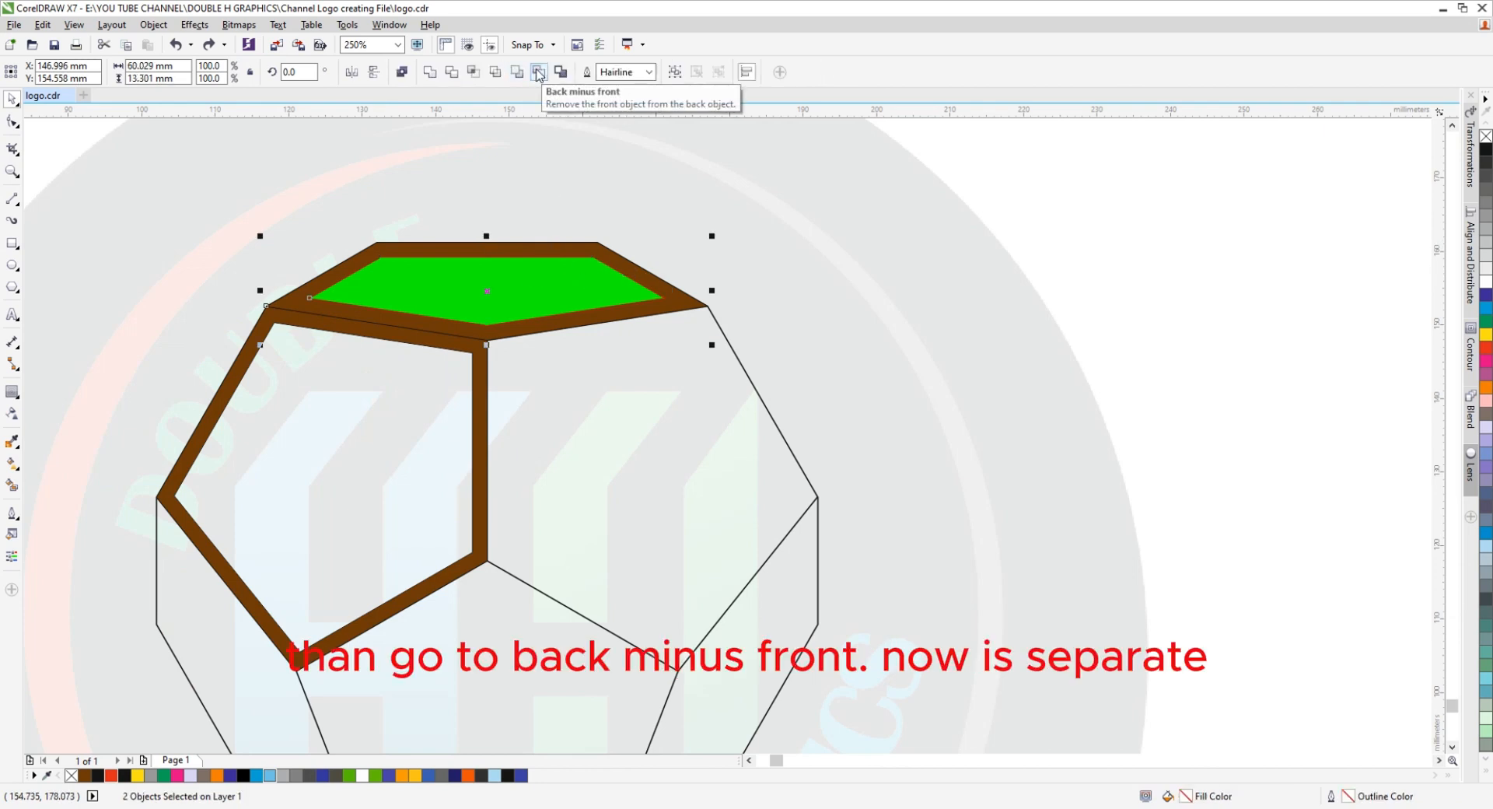
click(538, 73)
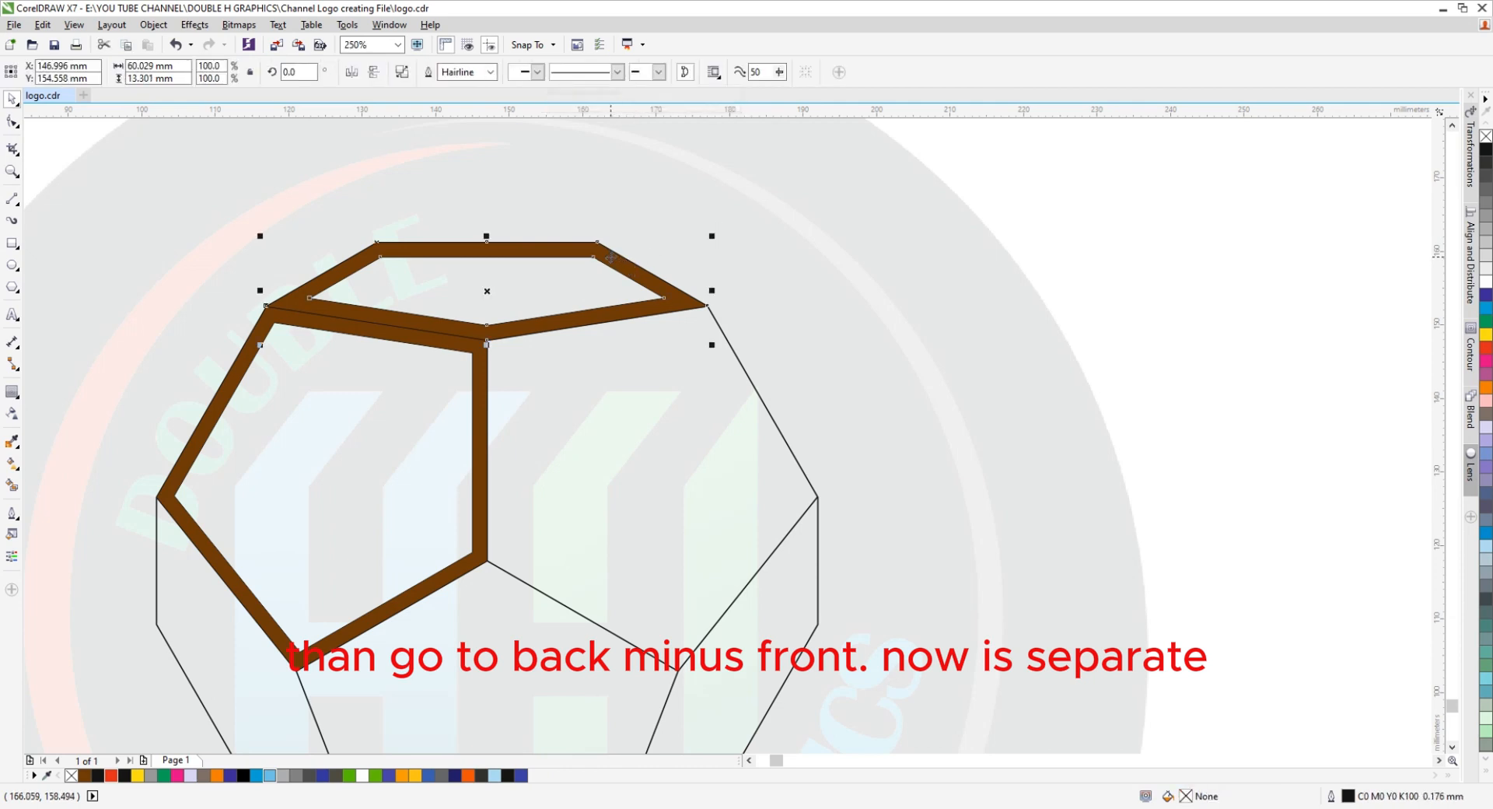
drag(611, 256, 701, 220)
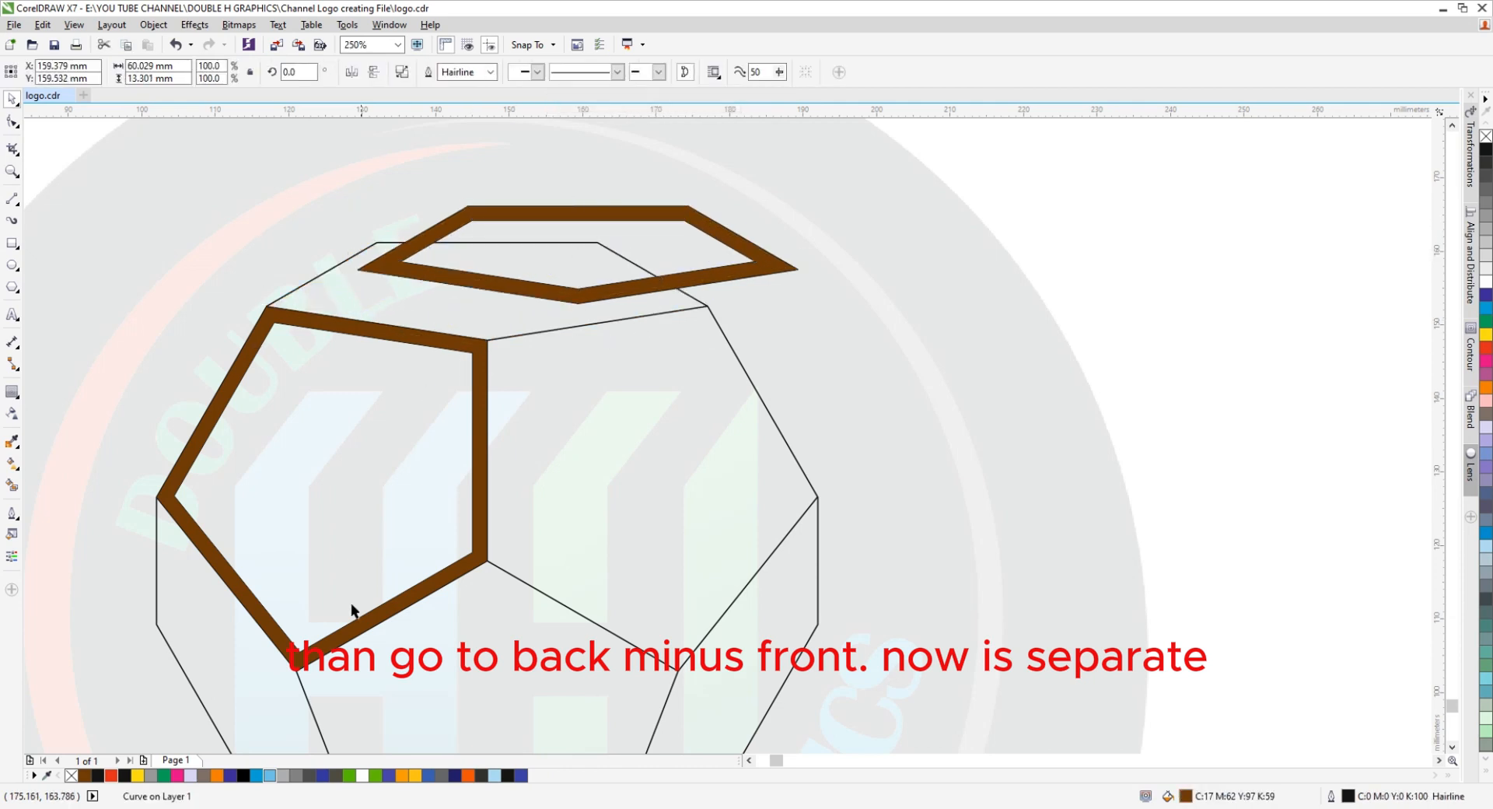
key(ctrl+z)
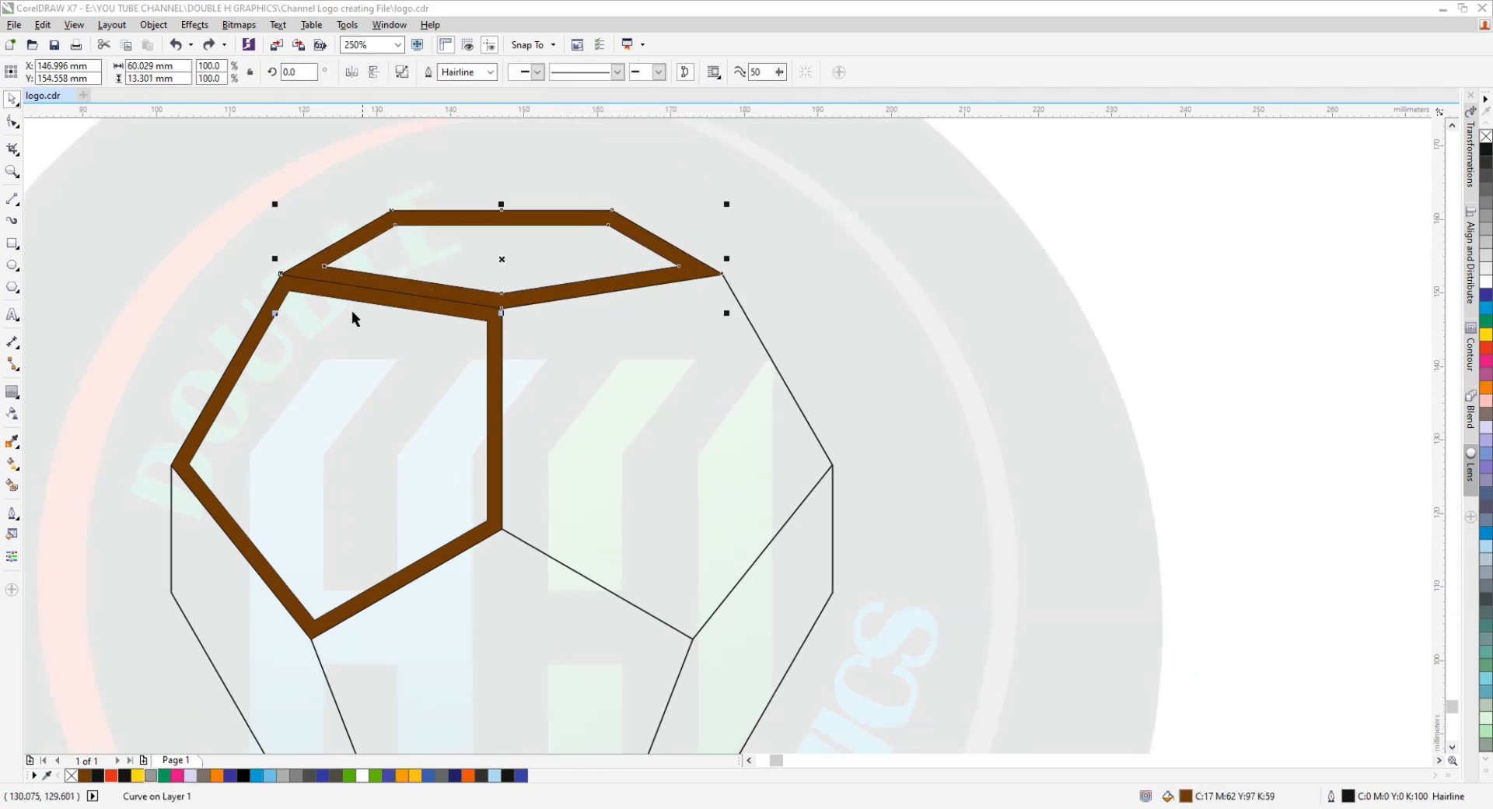
Try to rotate a copy of both brown frames 120 degrees about the shape's centre and repeat the rotation.
click(354, 158)
click(398, 221)
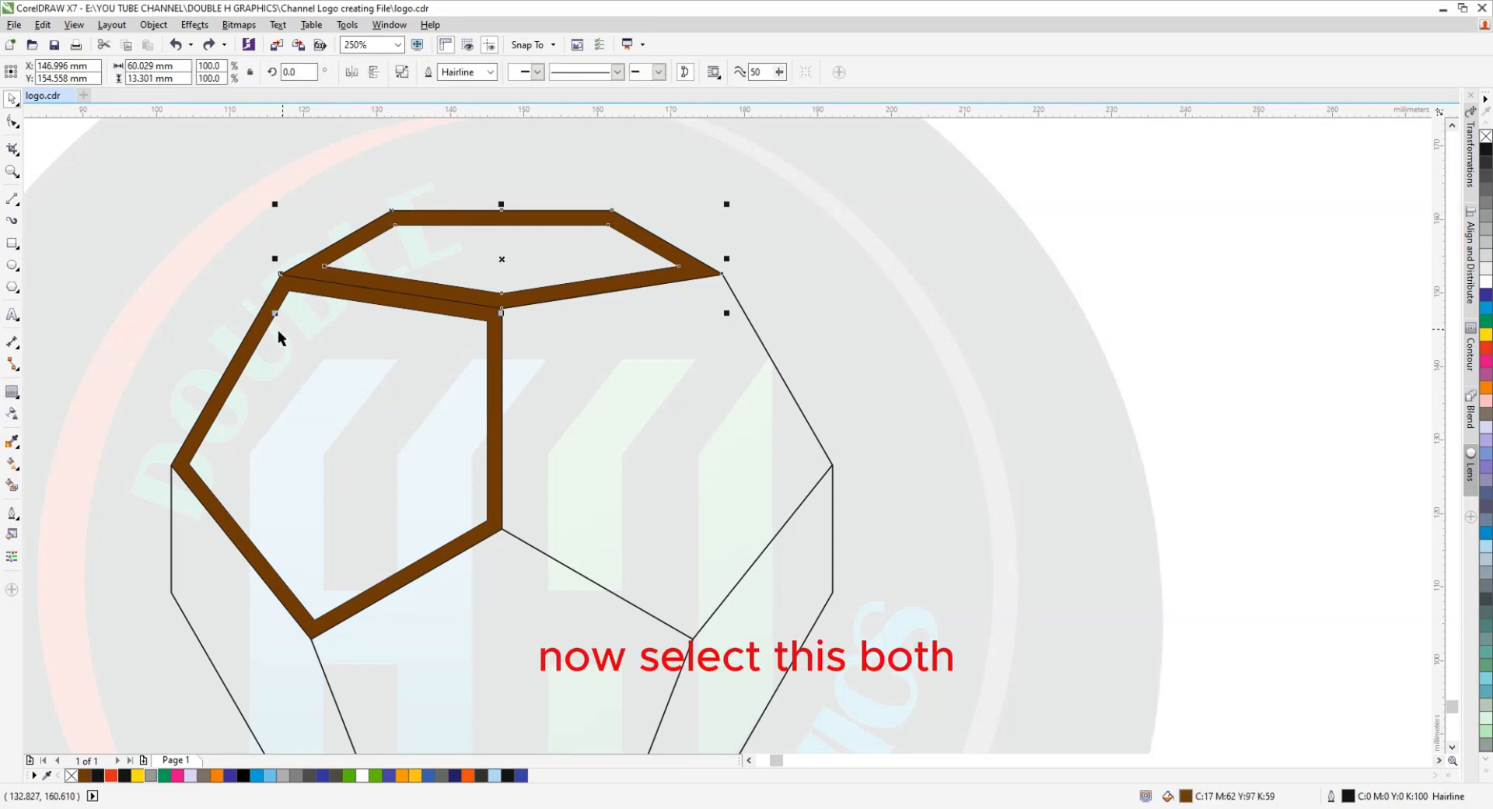
shift+click(235, 354)
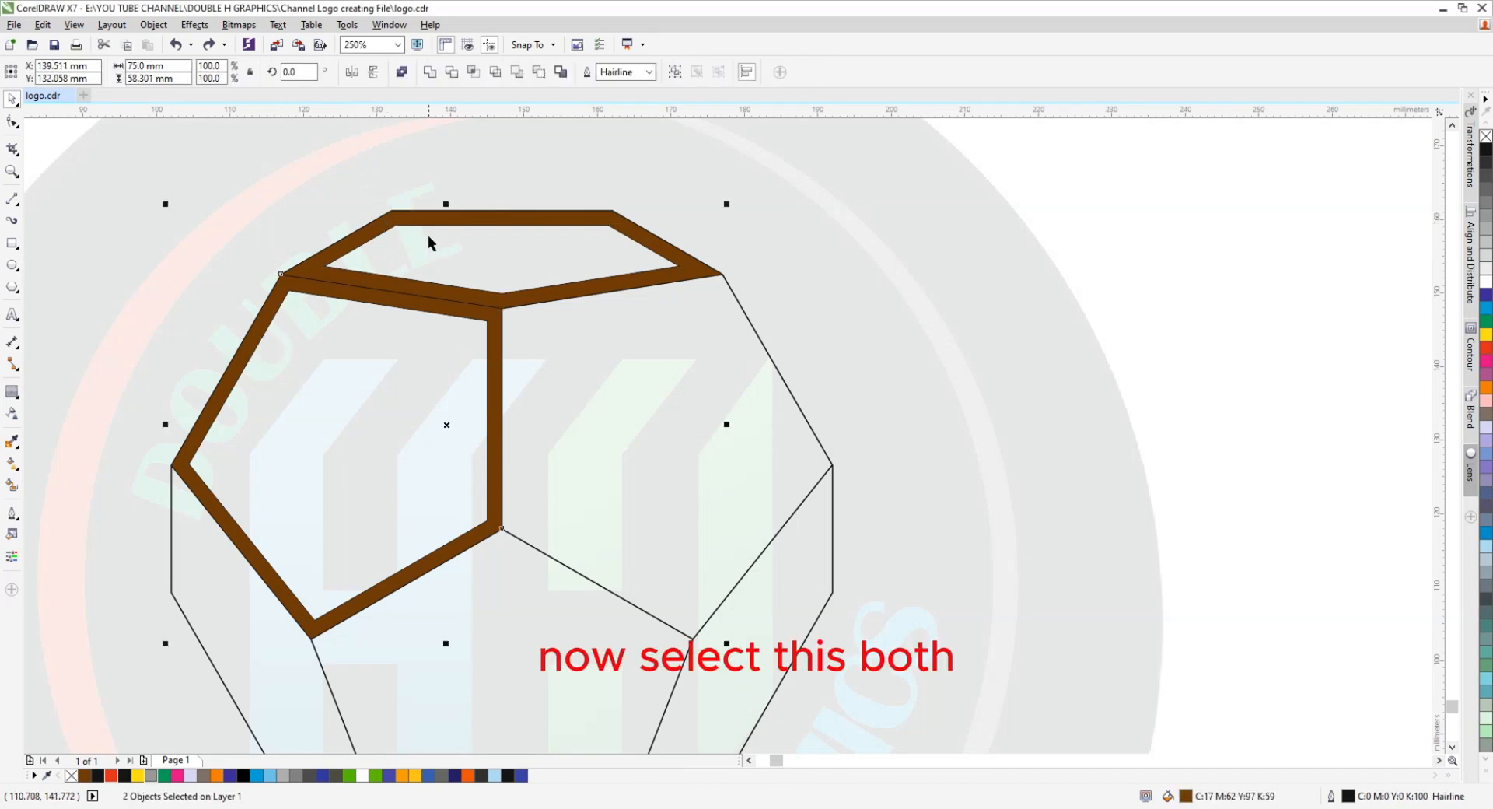
scroll(413, 254, down, 2)
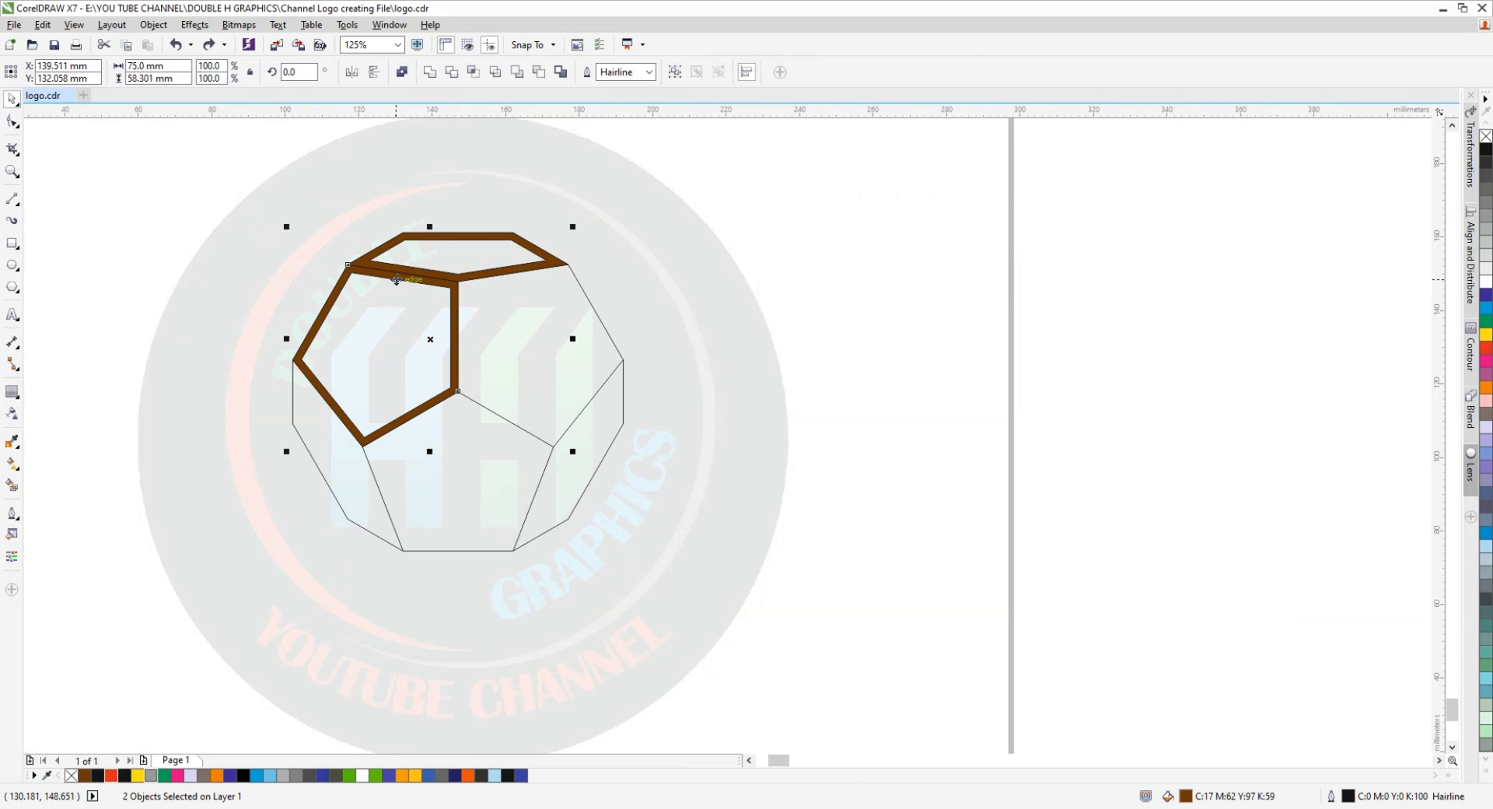
click(395, 280)
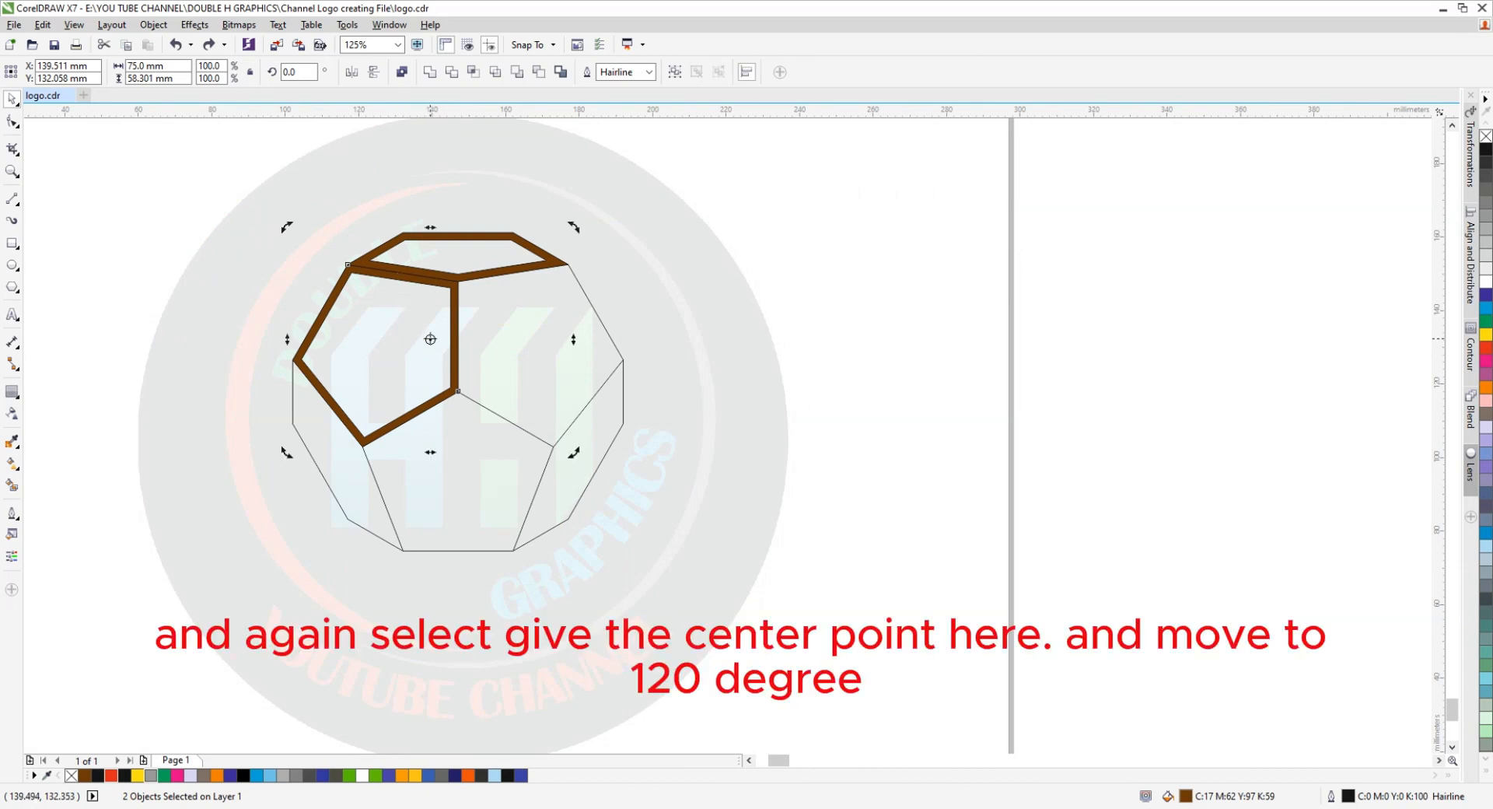
drag(430, 339, 458, 391)
drag(568, 265, 307, 363)
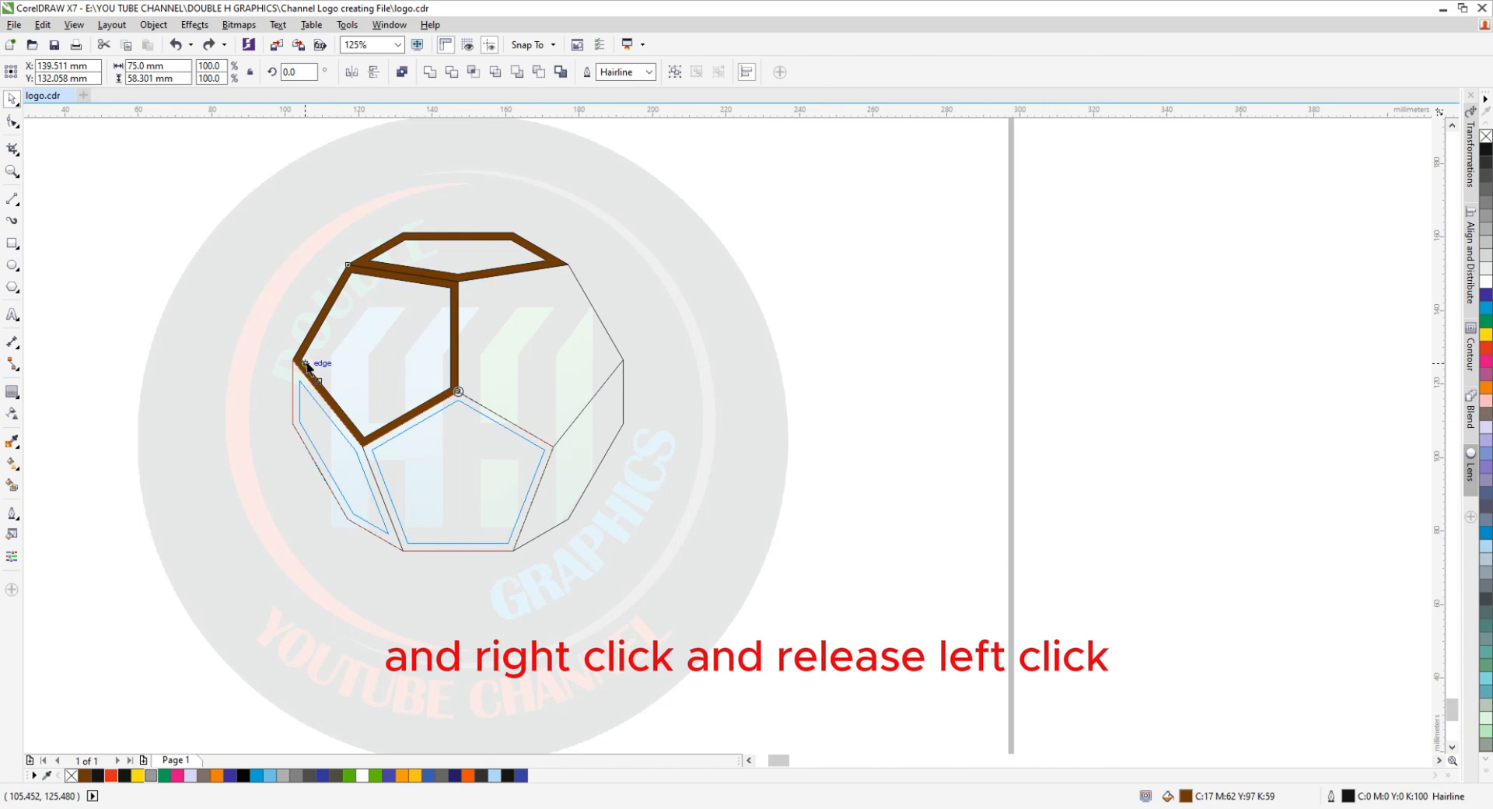
right_click(306, 363)
drag(307, 363, 307, 363)
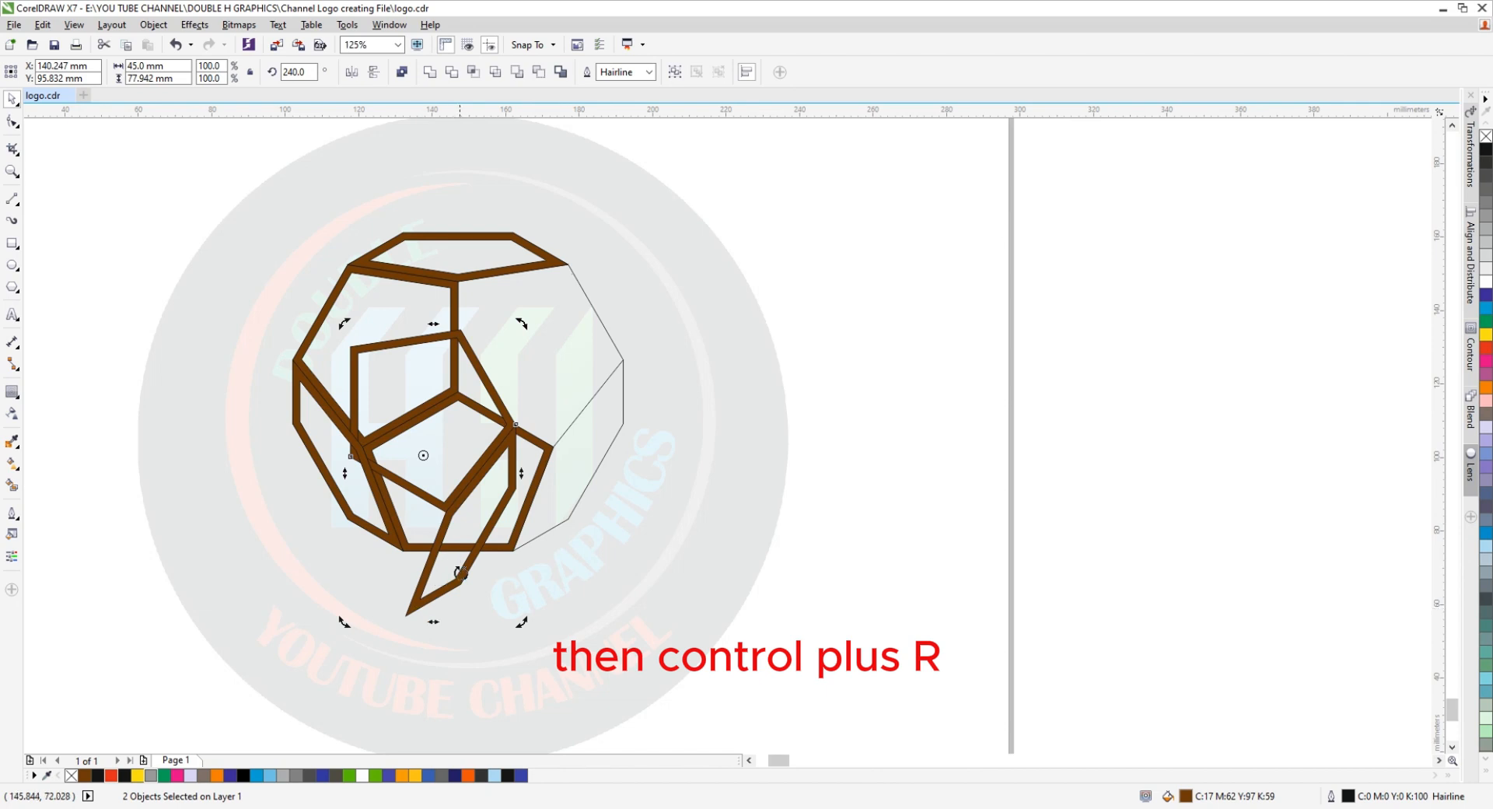
Undo the rotated frame copies while keeping the top face hollowed out.
key(ctrl+z)
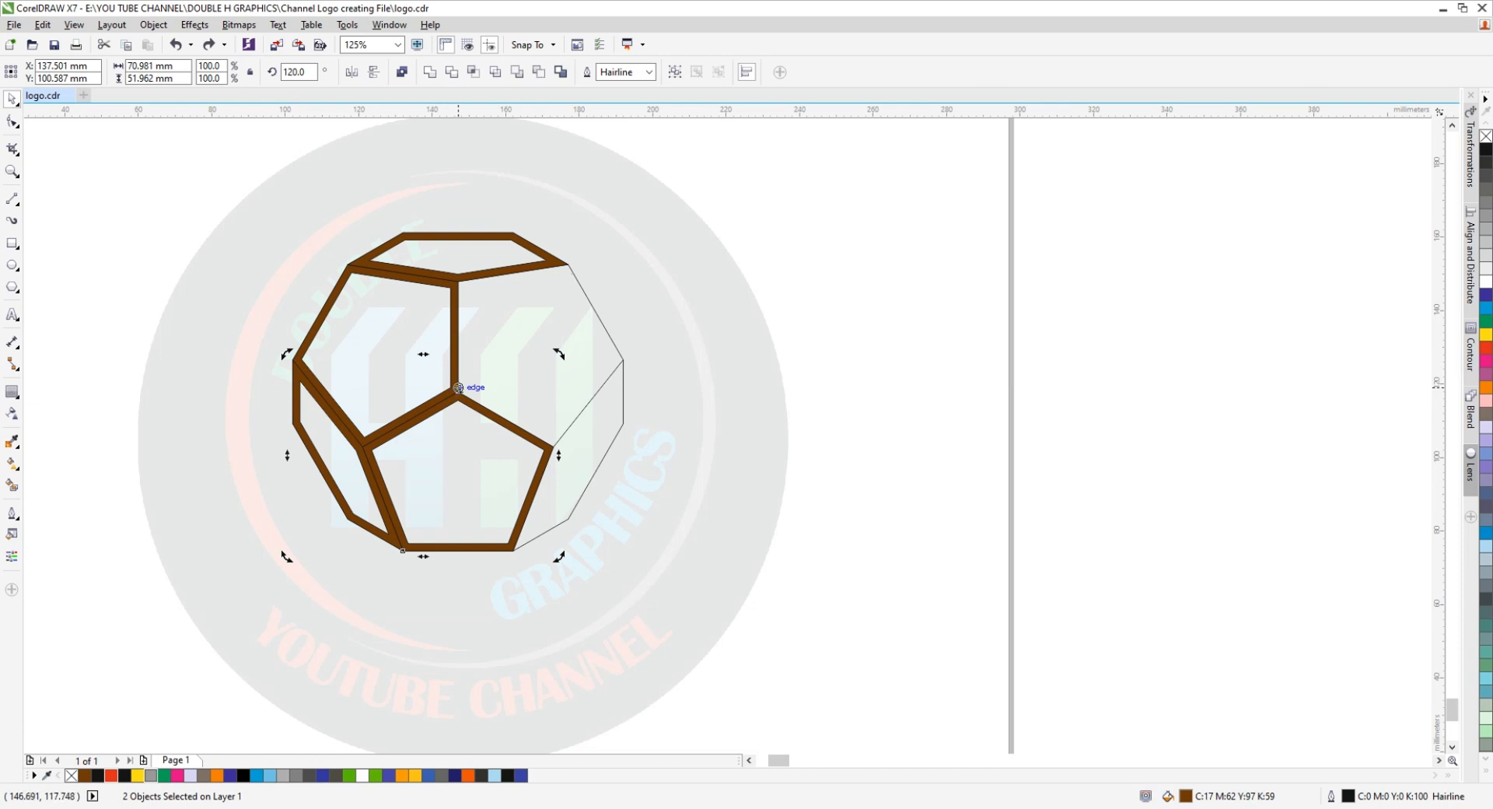
key(ctrl+z)
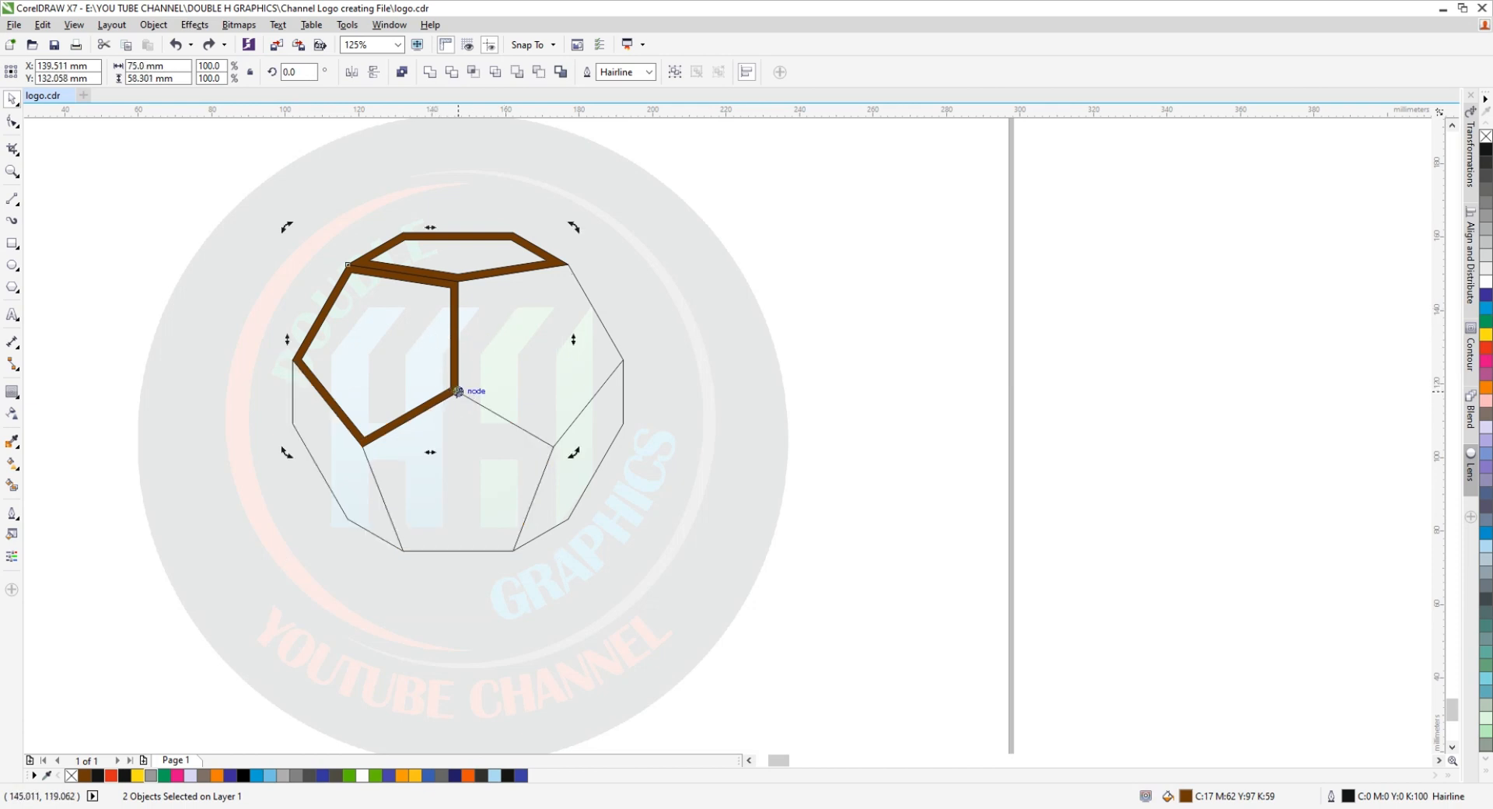
key(ctrl+z)
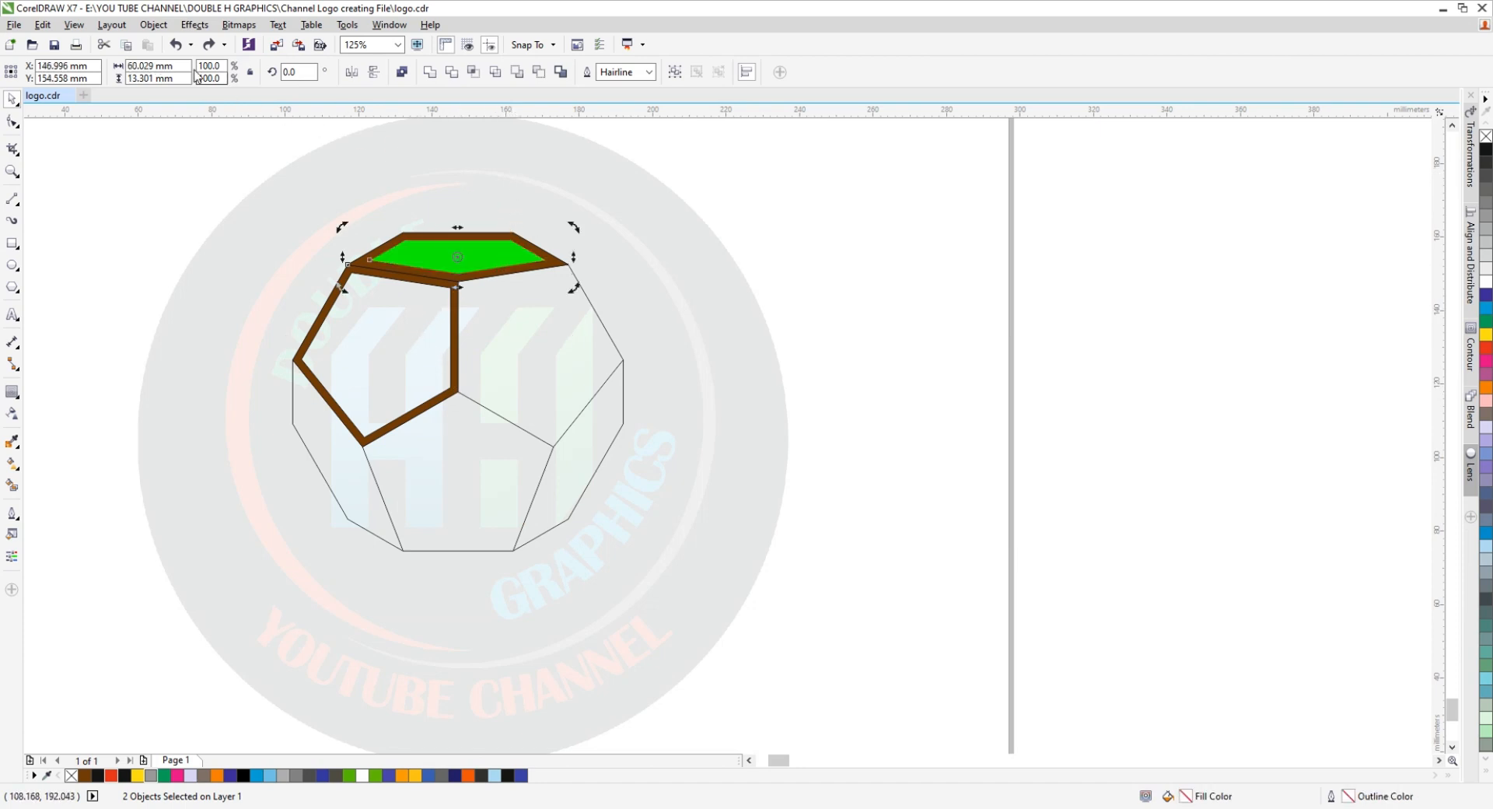
click(208, 45)
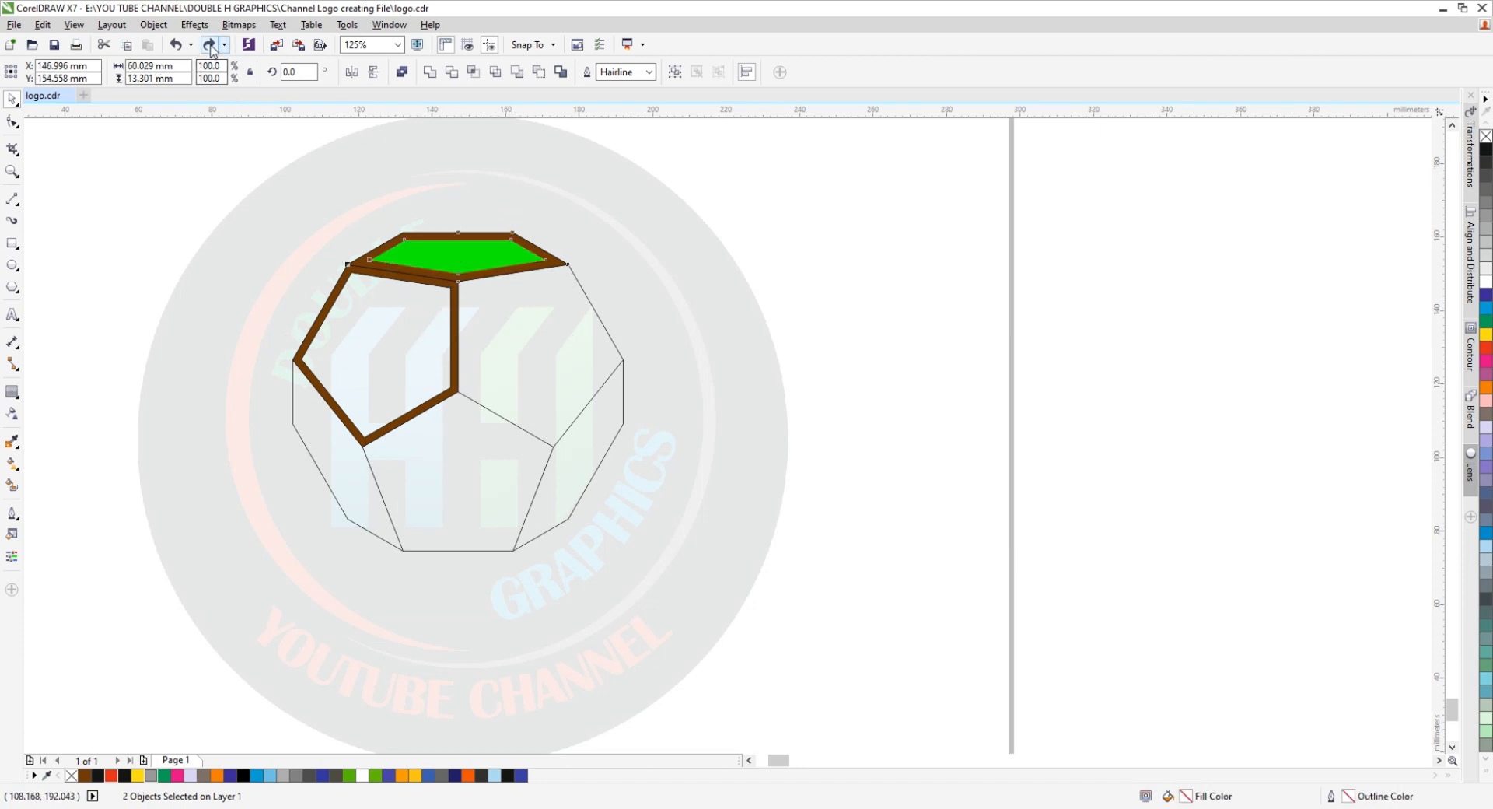
Group the two brown frames and rotate a copy of the group 120 degrees about the centre of the twelve-sided shape.
shift+click(327, 314)
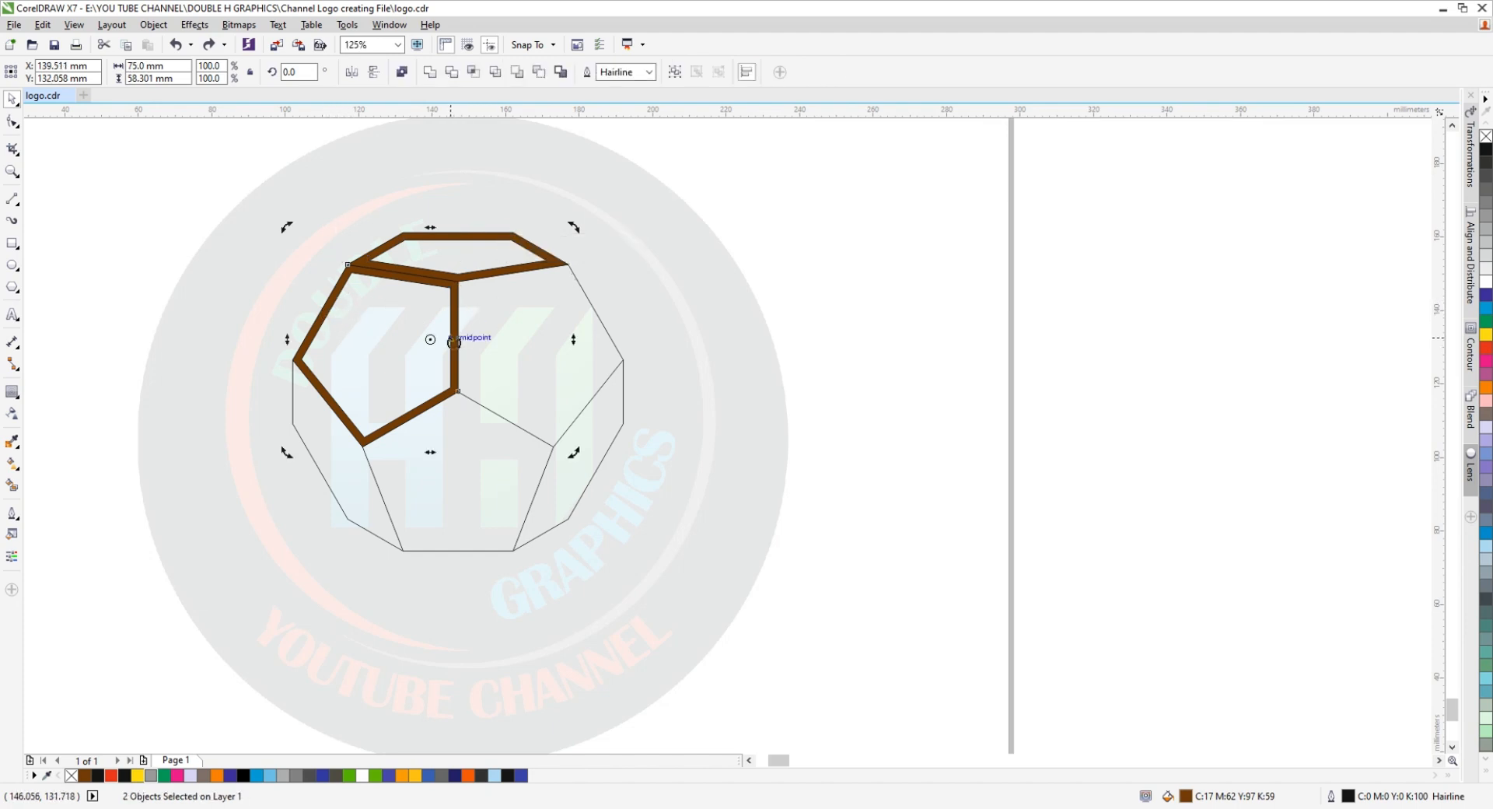
click(454, 342)
key(ctrl+g)
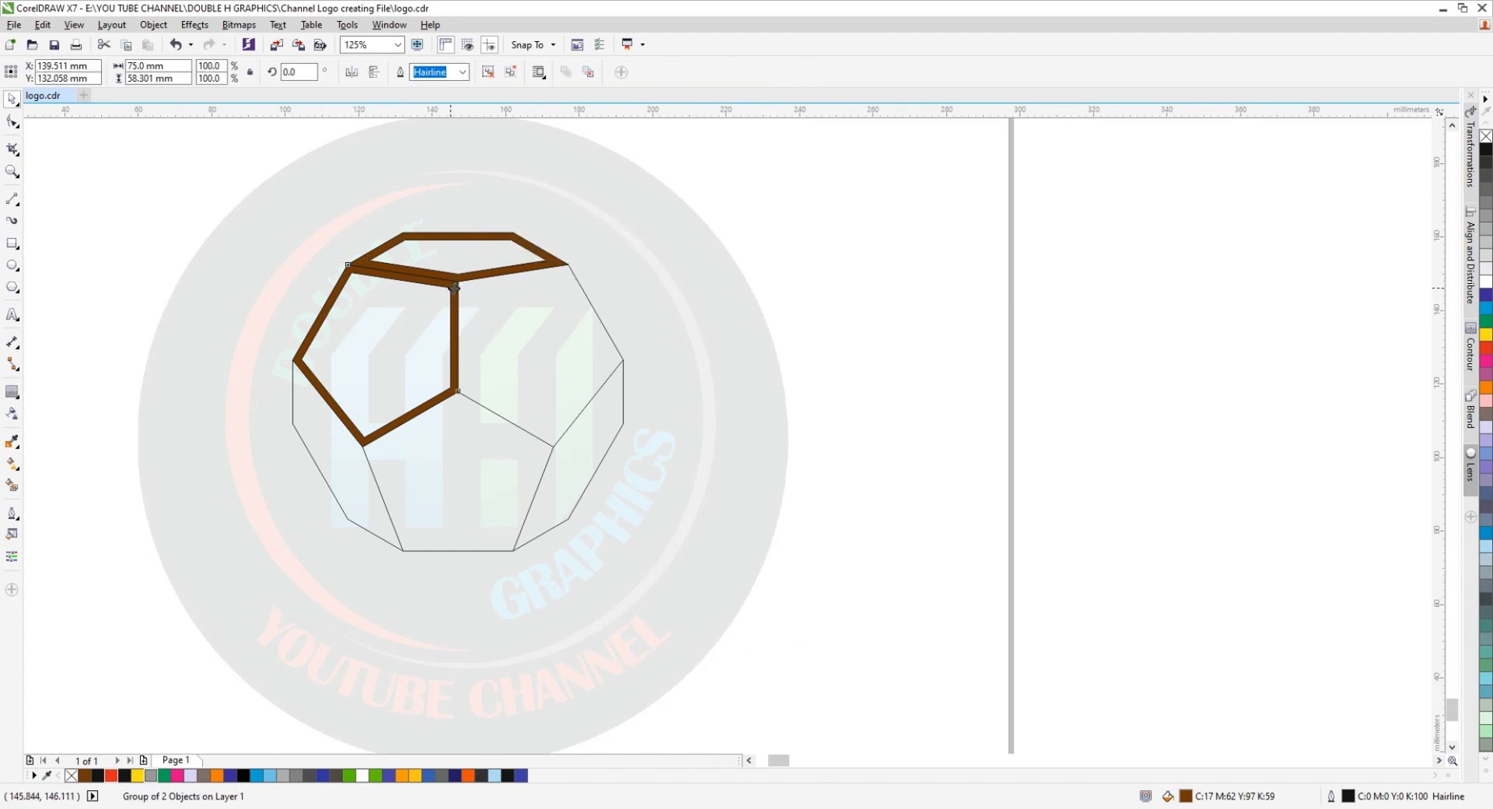
click(455, 286)
drag(573, 226, 318, 394)
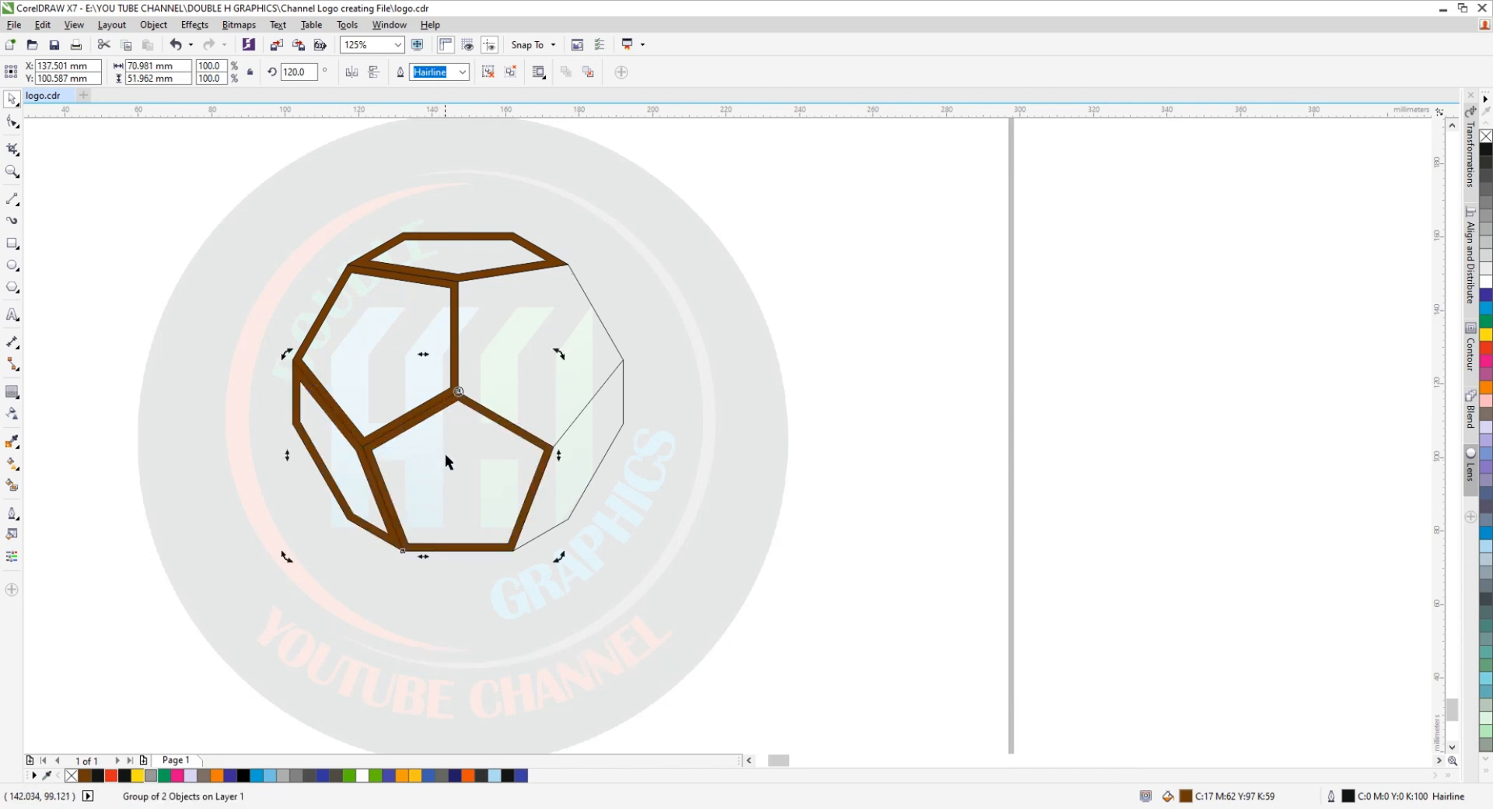
Repeat the 120-degree rotated copy of the frame group and move the thin twelve-sided outline off beside the reference logo.
key(ctrl+r)
key(Escape)
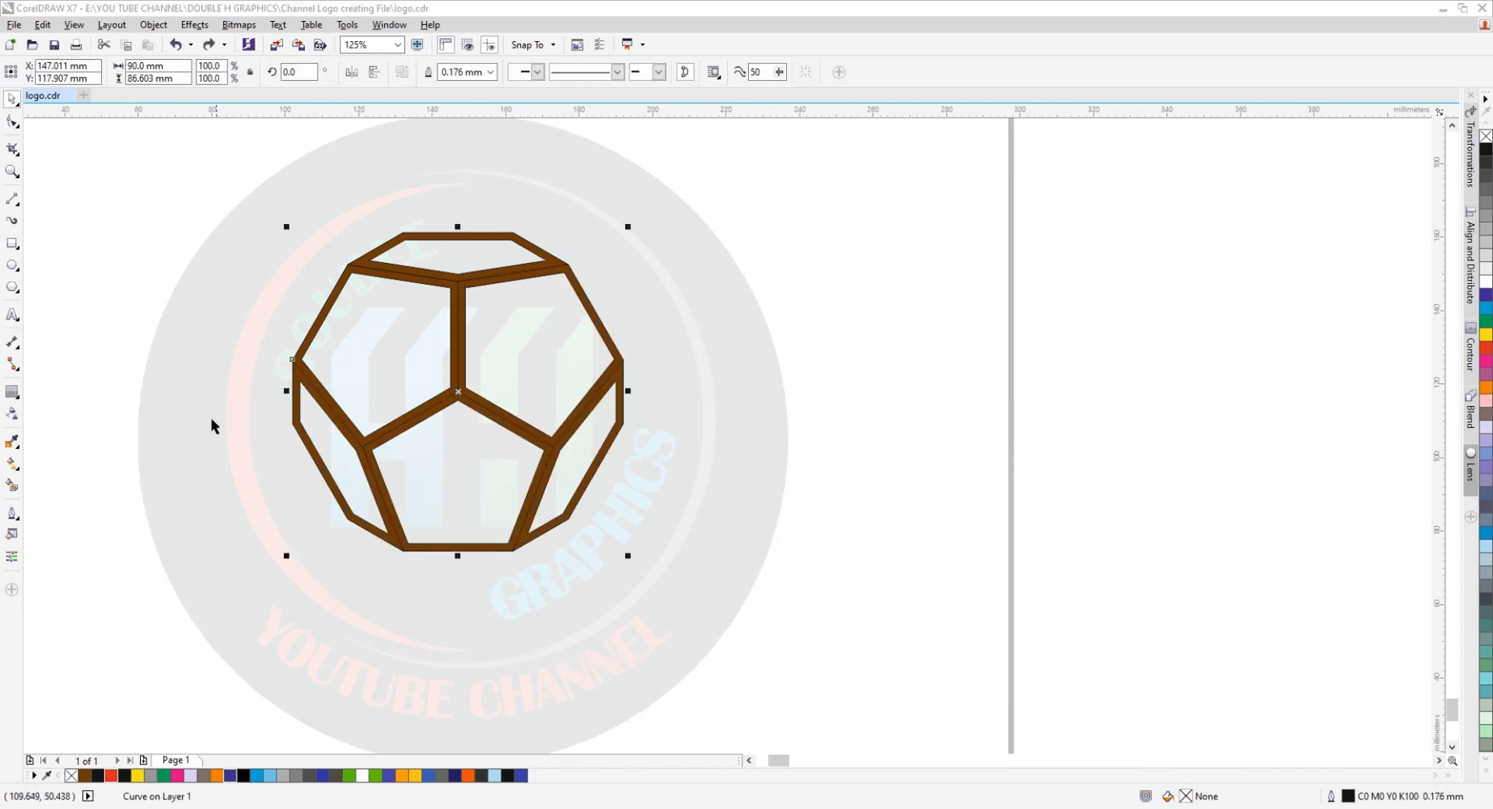
click(185, 311)
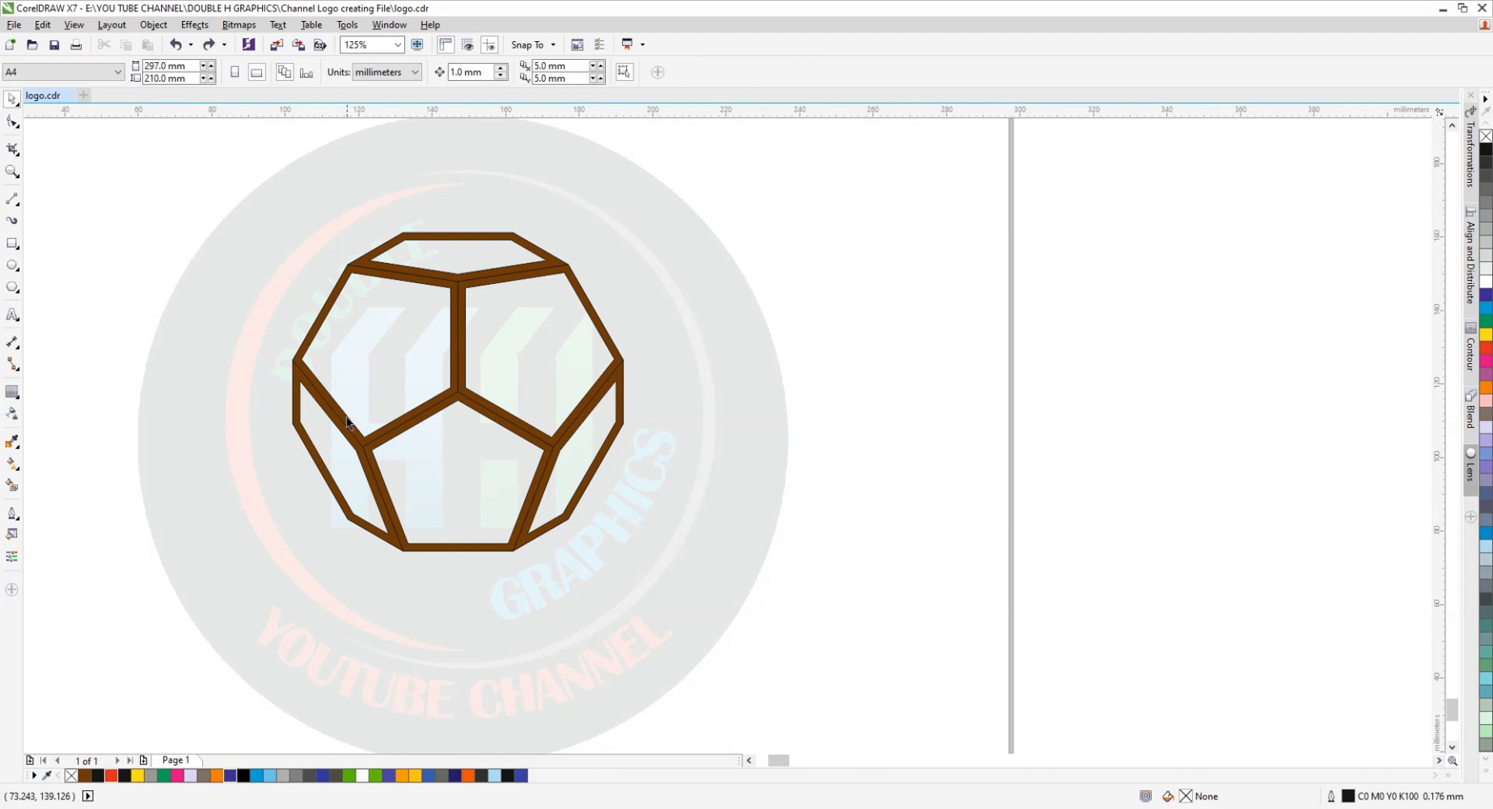
click(383, 343)
drag(403, 327, 897, 293)
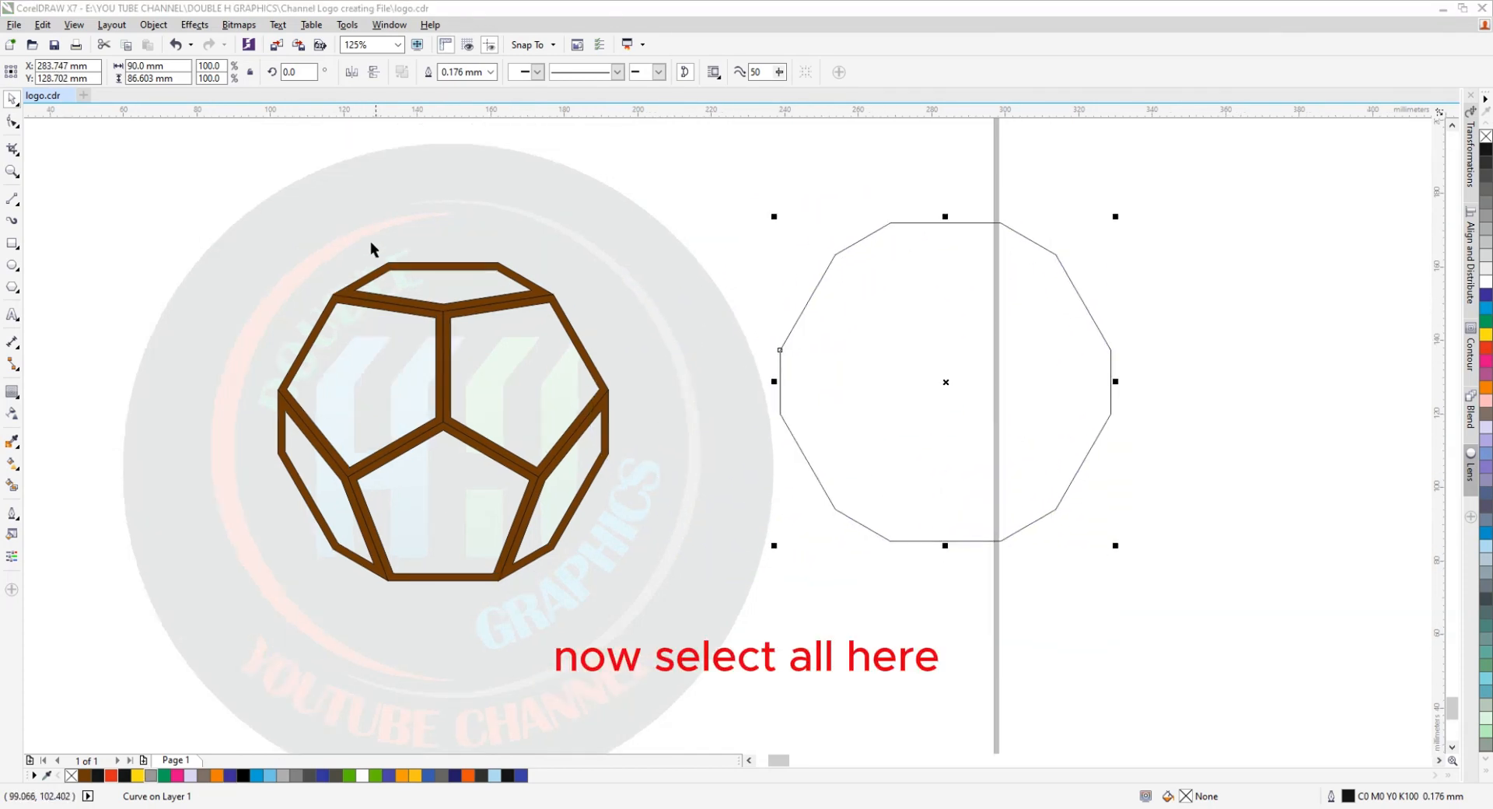
Group all the brown frames together and ungroup everything into individual frames.
drag(222, 183, 656, 626)
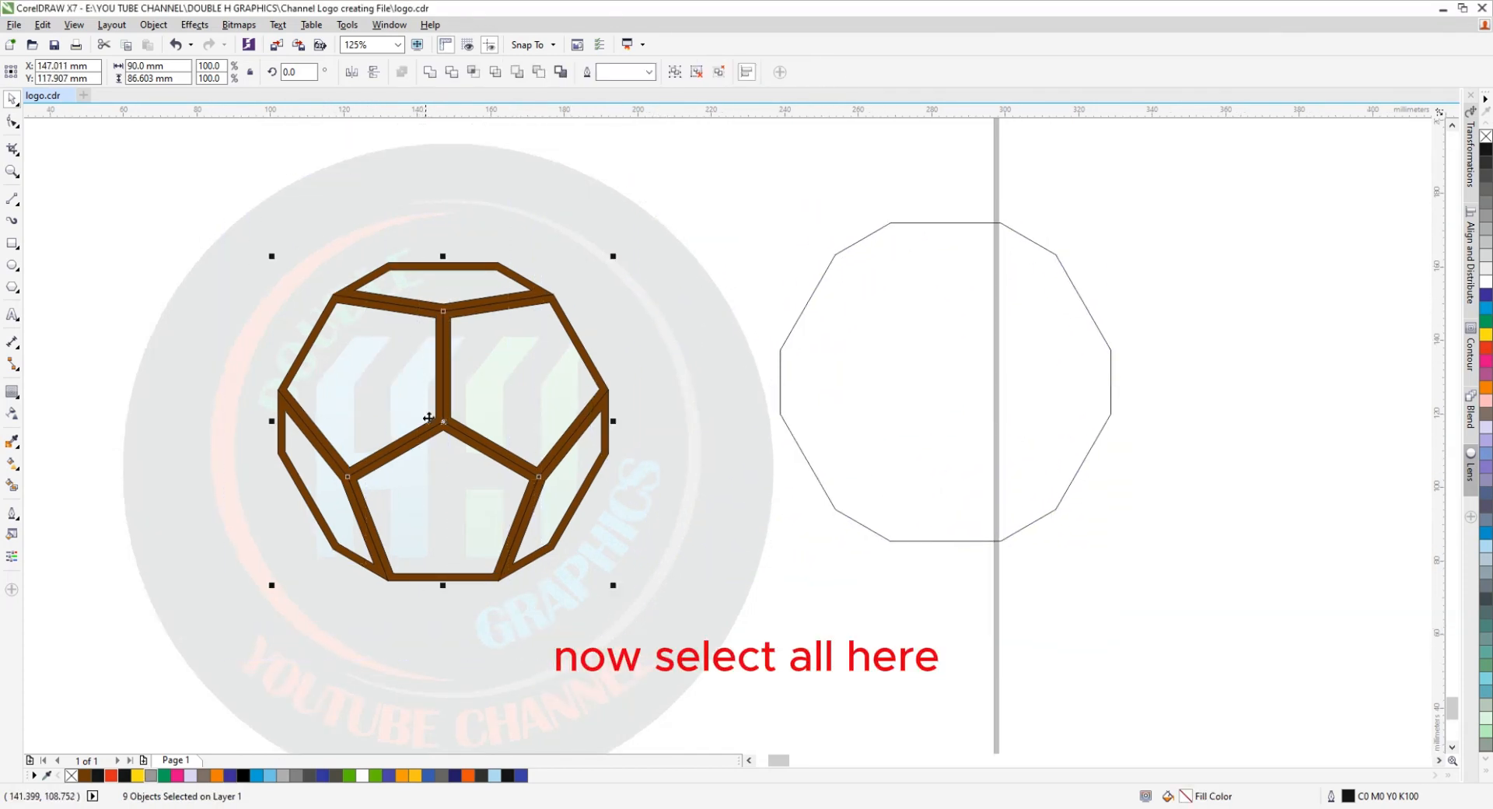
right_click(442, 342)
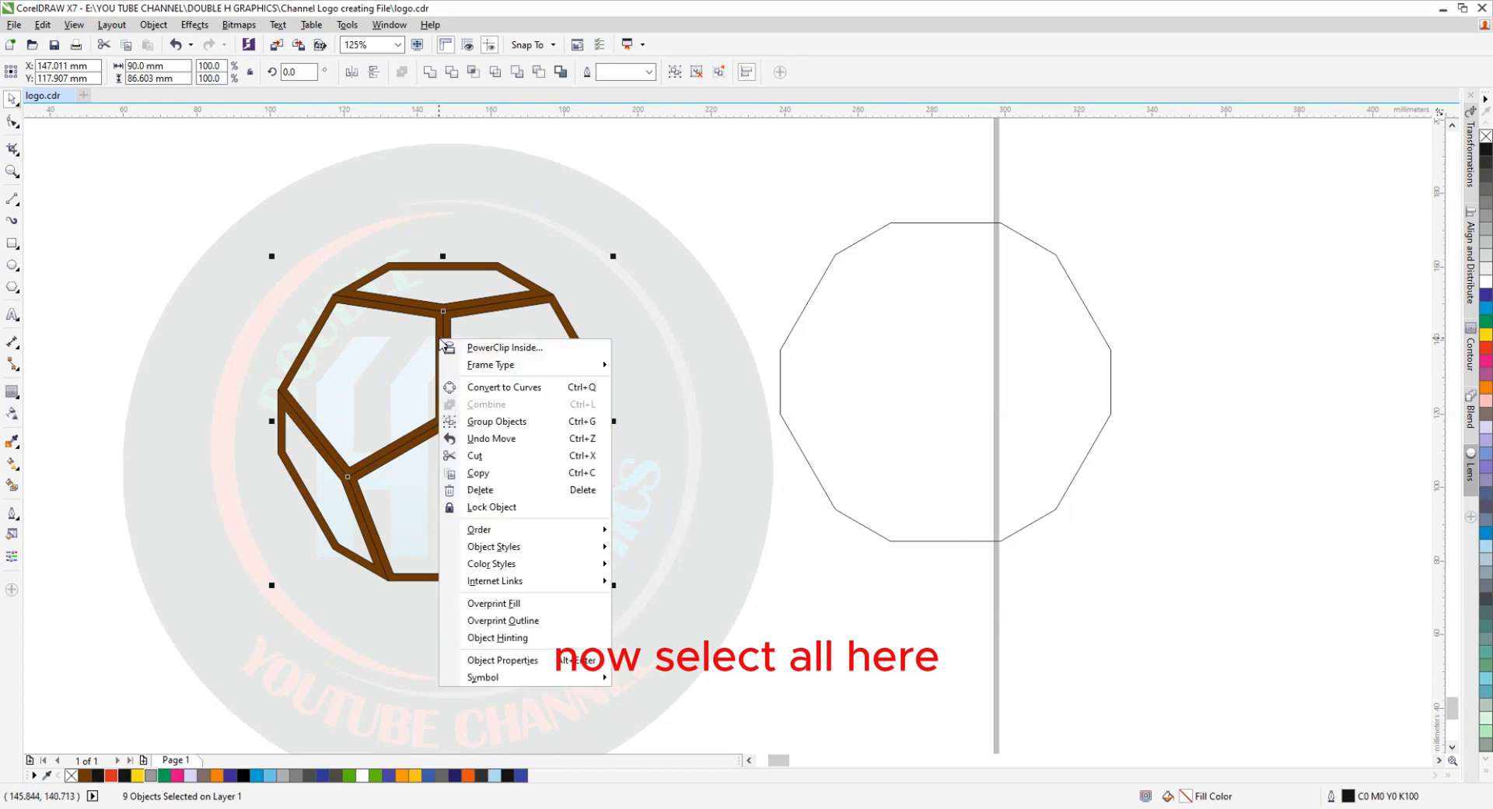
click(483, 422)
right_click(443, 332)
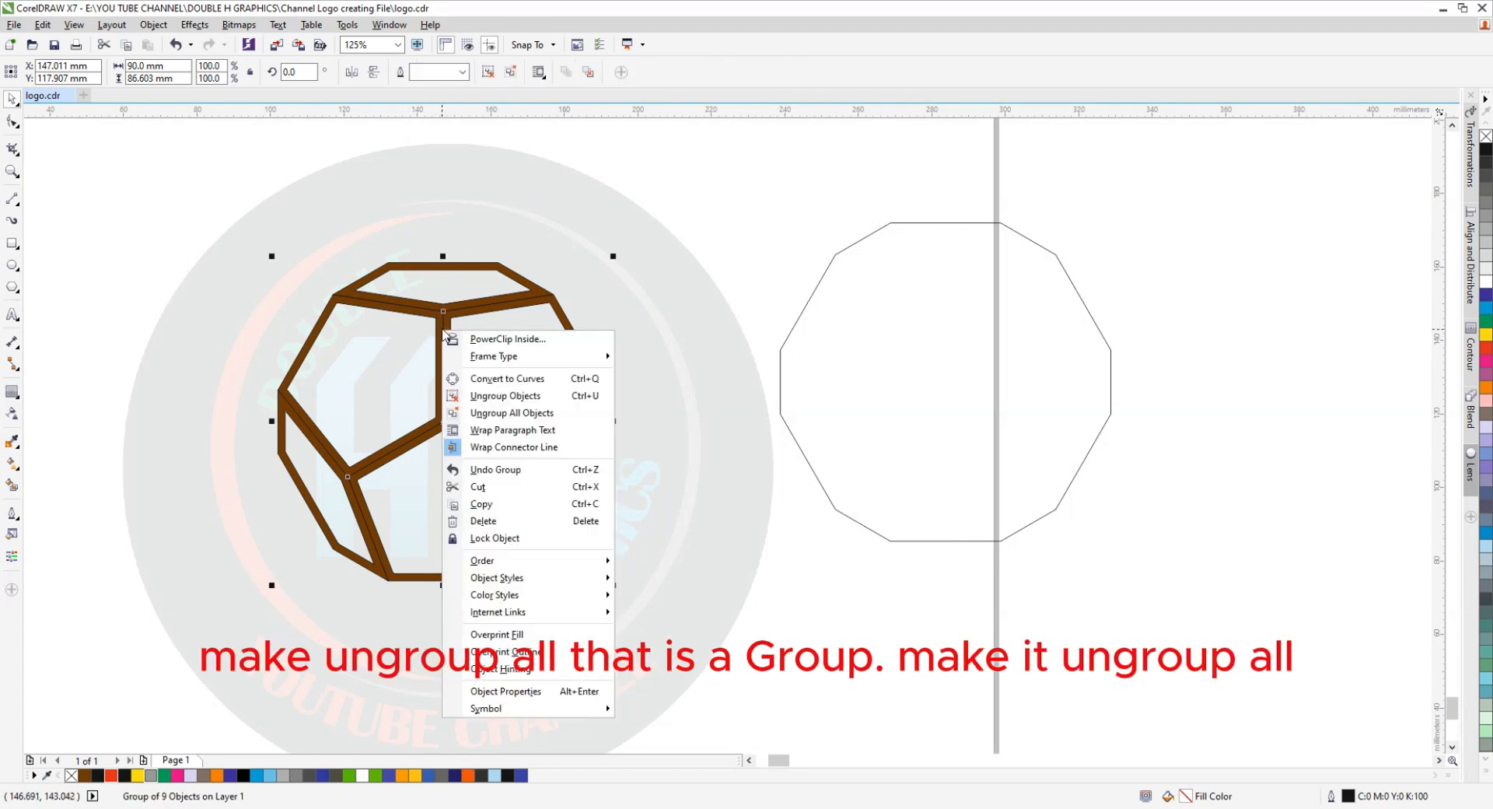
click(508, 413)
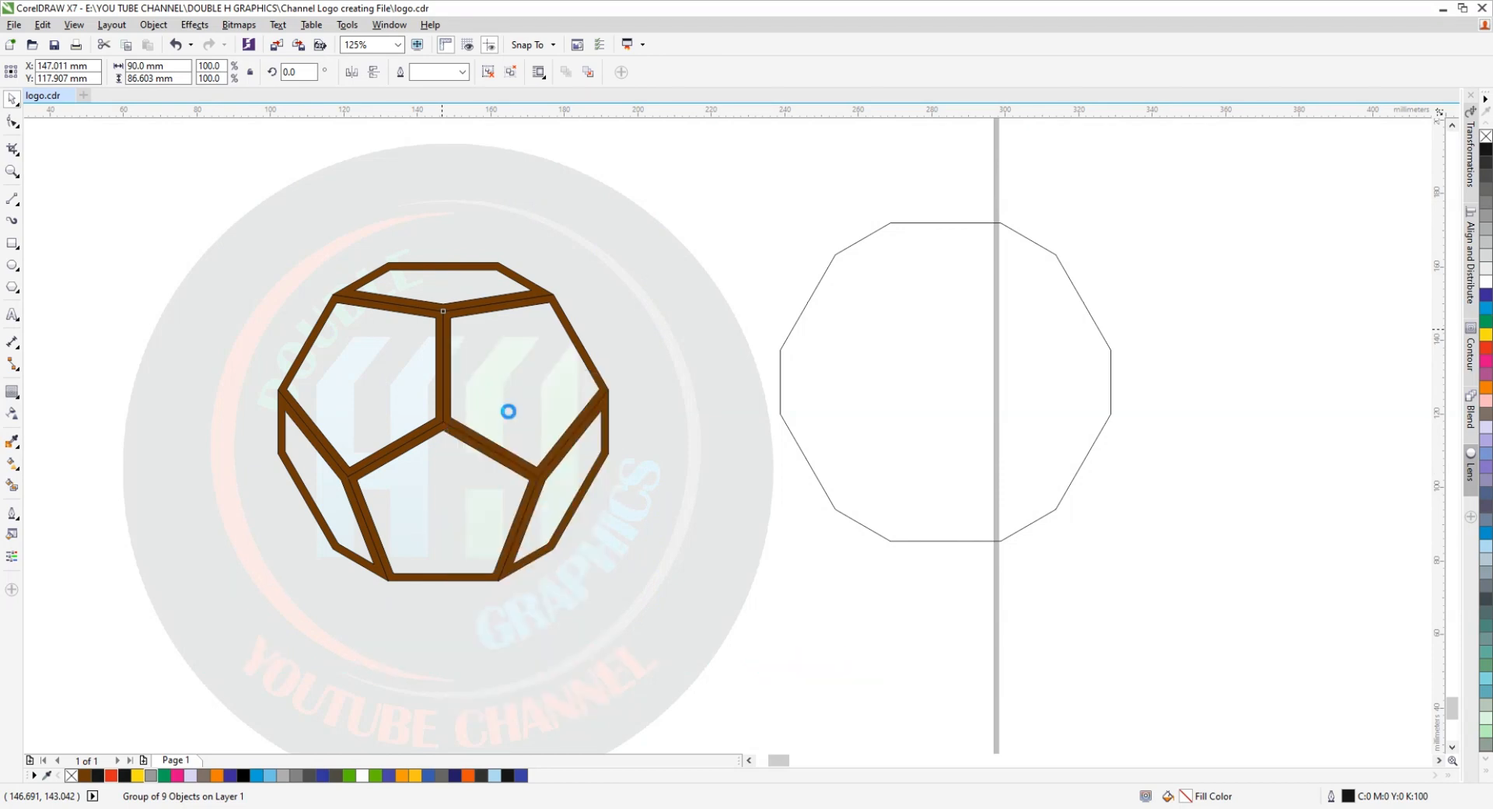
click(688, 246)
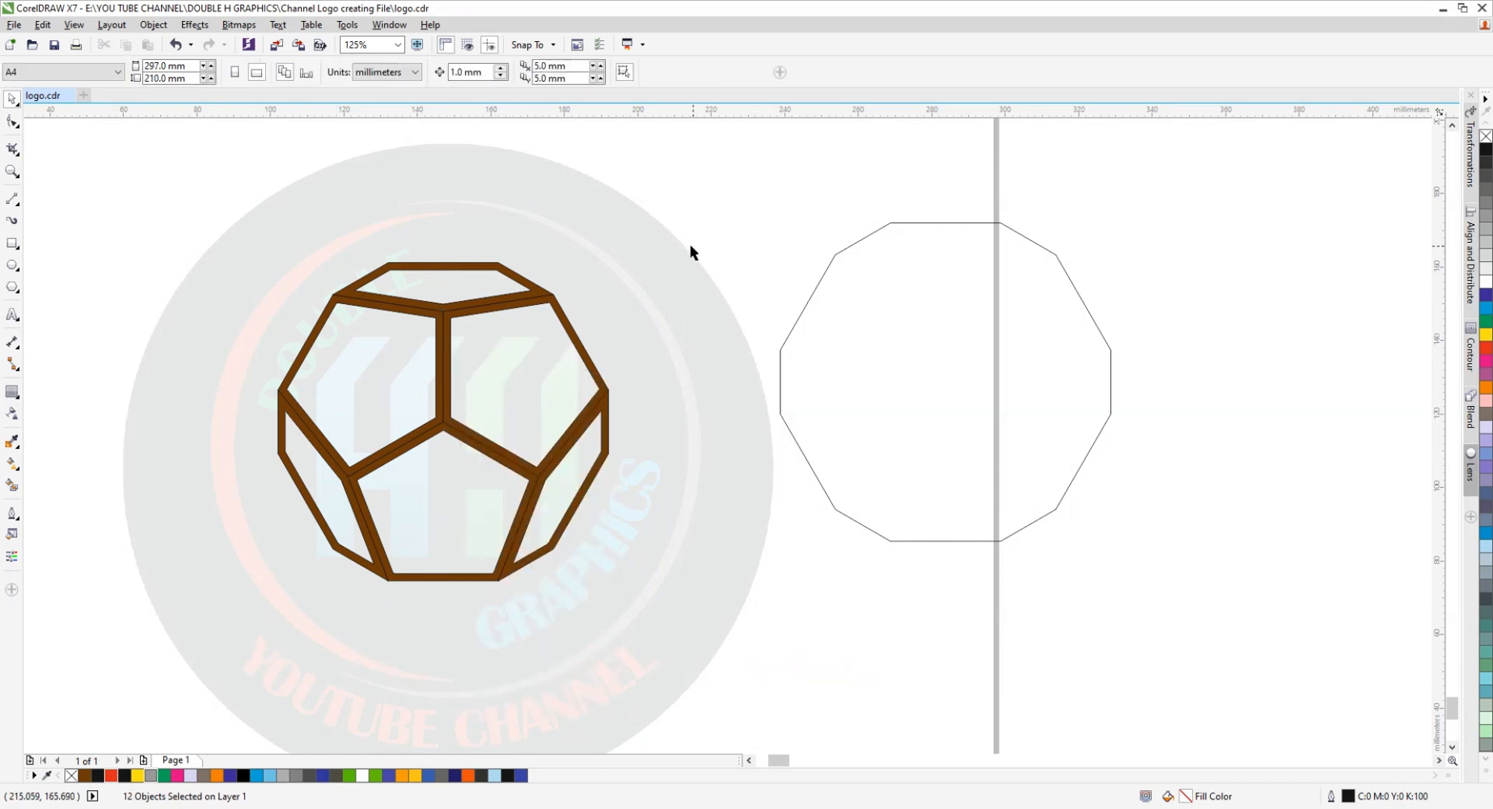
Fill the brown frame of the top face with medium grey.
click(444, 269)
scroll(444, 269, up, 2)
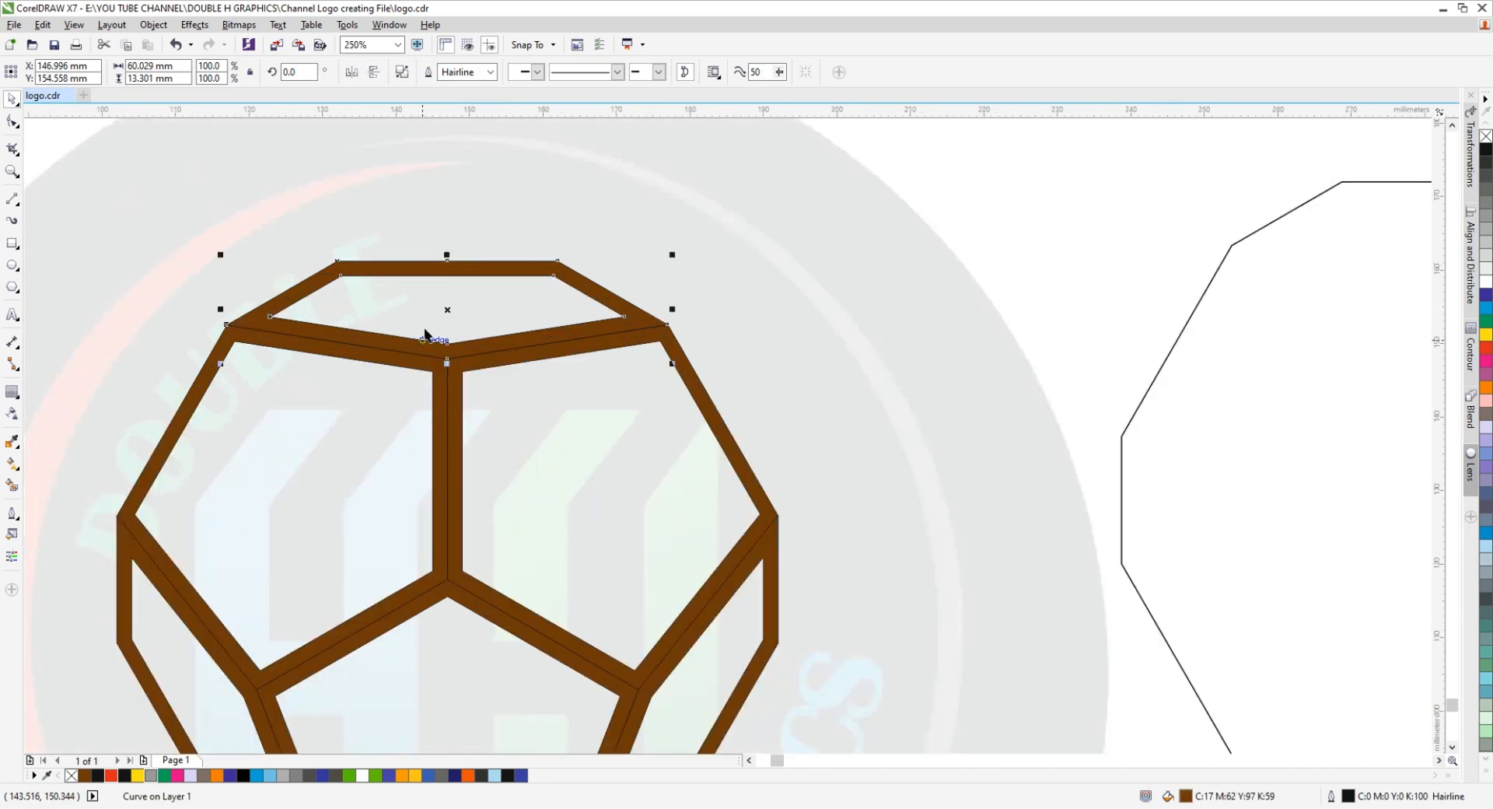
scroll(446, 275, down, 2)
scroll(446, 275, up, 2)
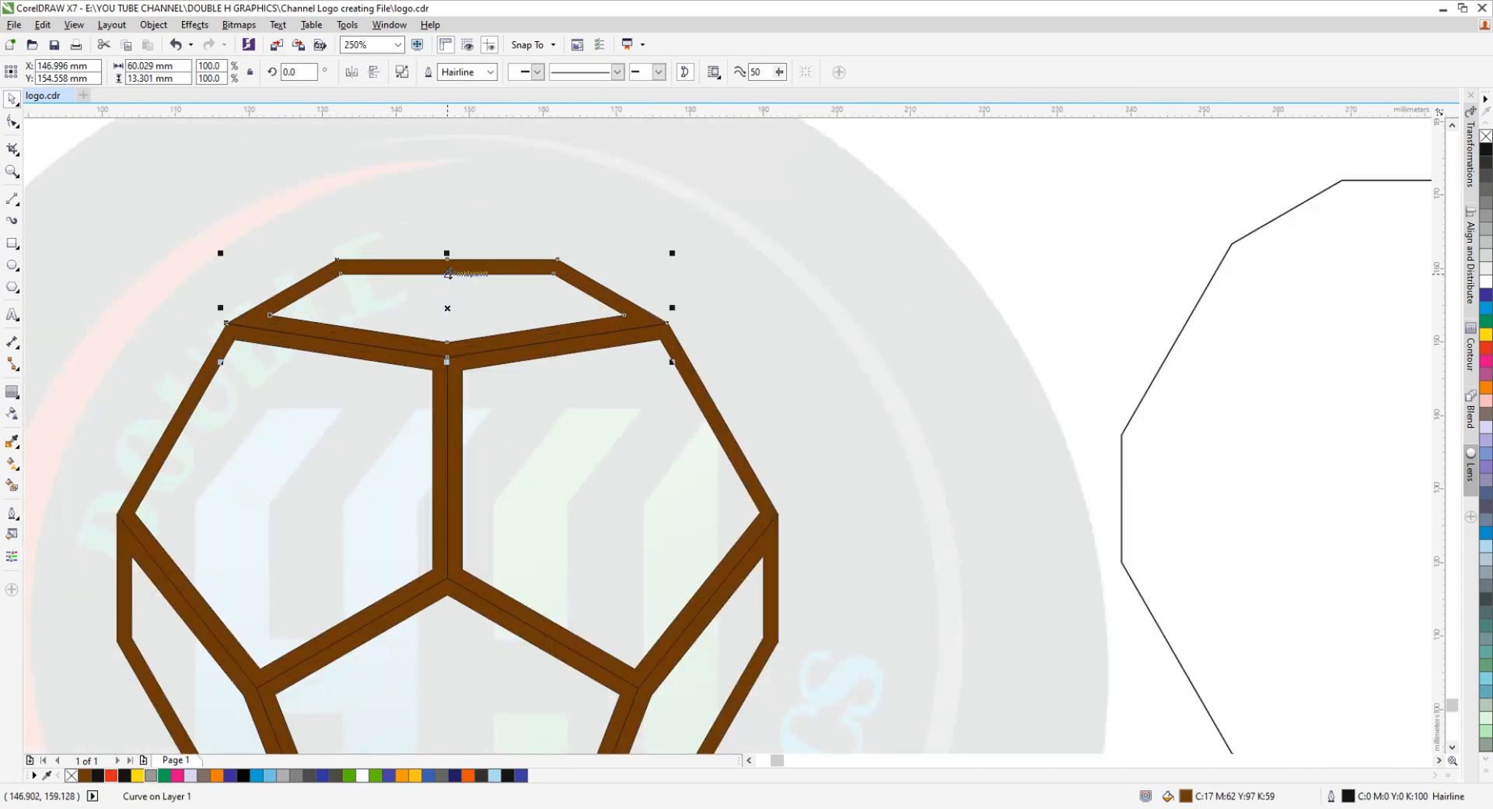
scroll(448, 273, down, 2)
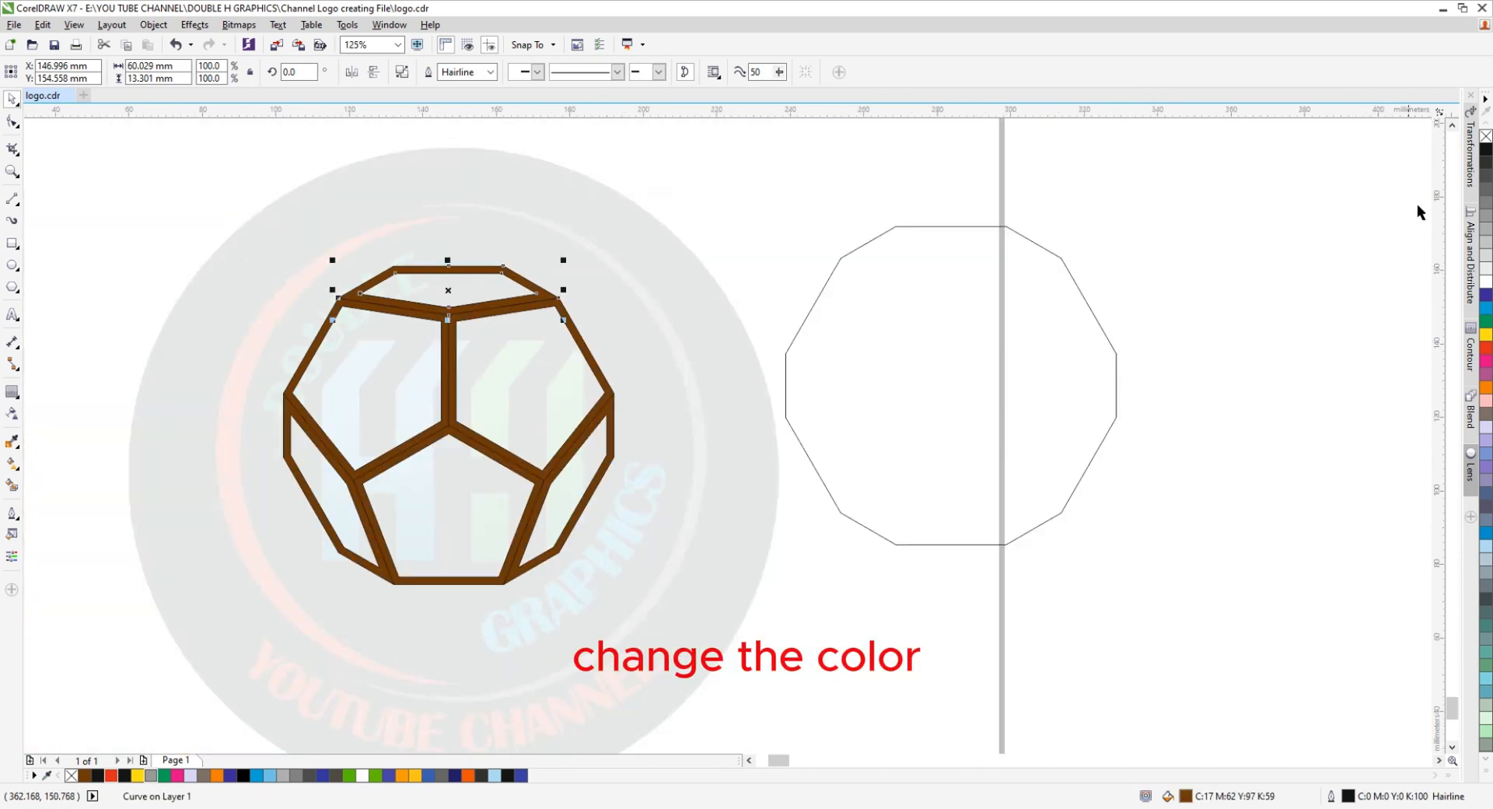
click(1486, 203)
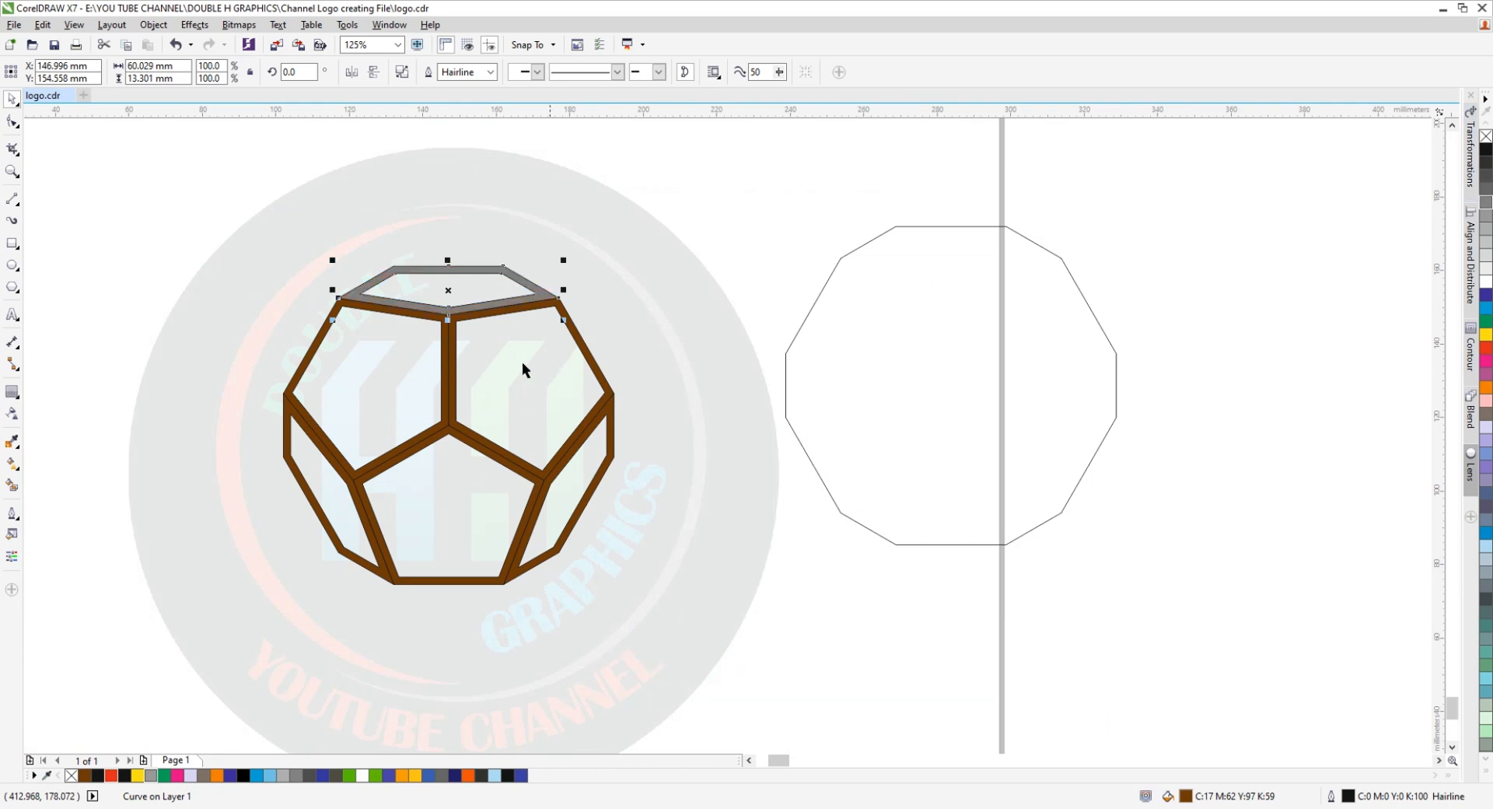
Recolour the two upper pentagon frames, left and right of the vertical centre edge, in darker greys than the top frame.
click(316, 342)
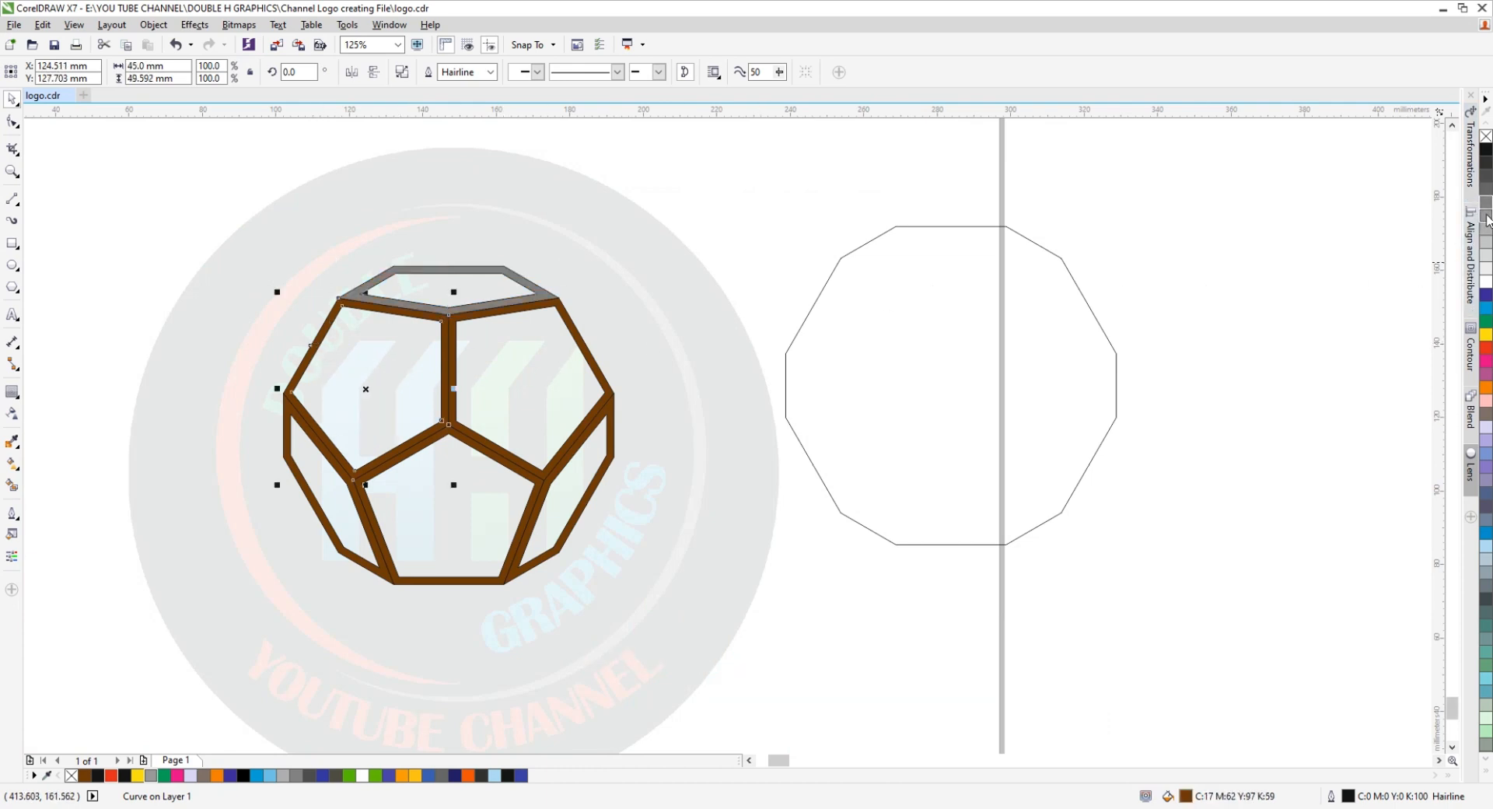
click(1486, 188)
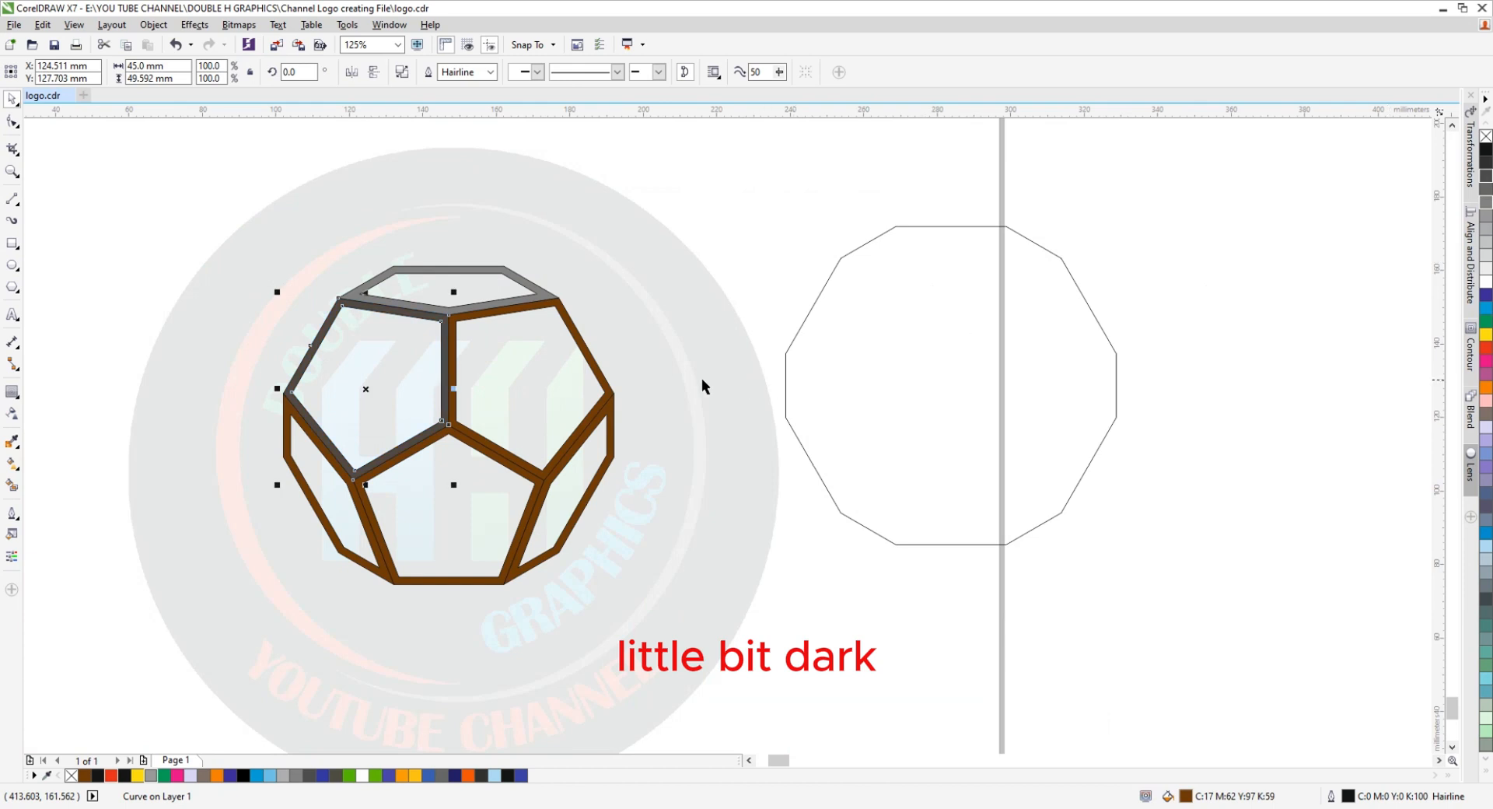
click(599, 365)
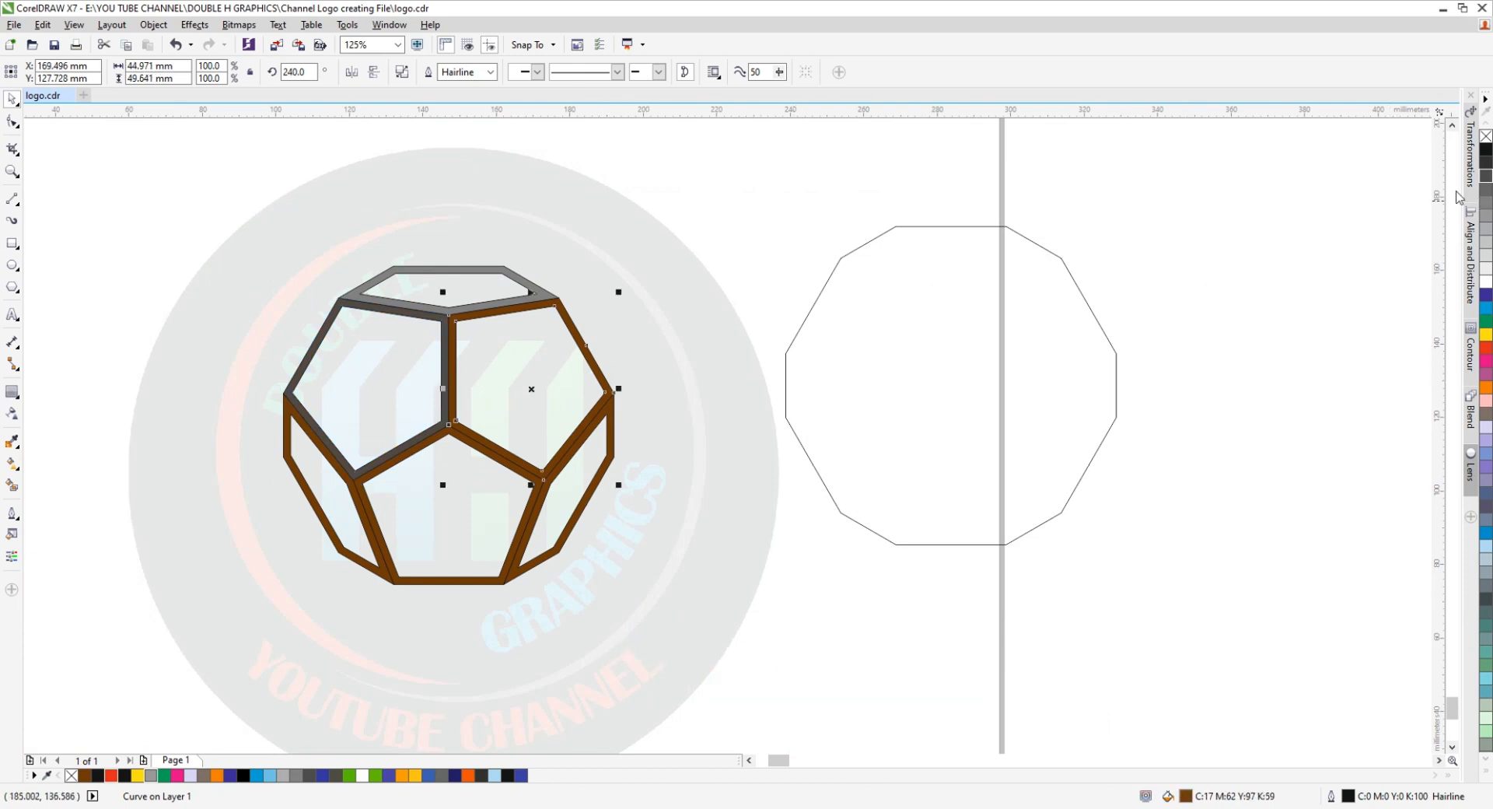
click(1486, 167)
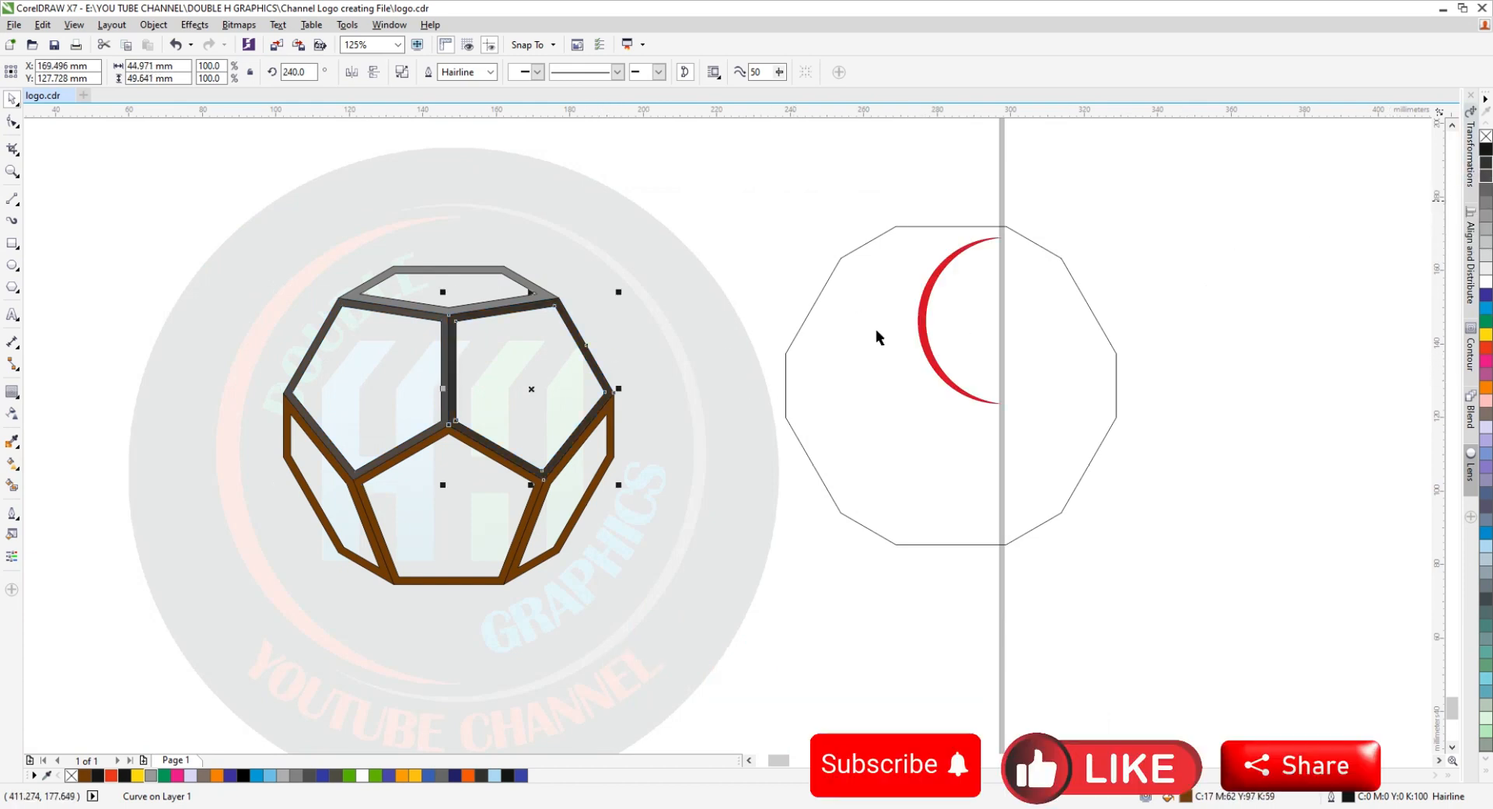
Recolour the narrow side frames at the lower left and lower right of the shape in dark grey.
click(359, 515)
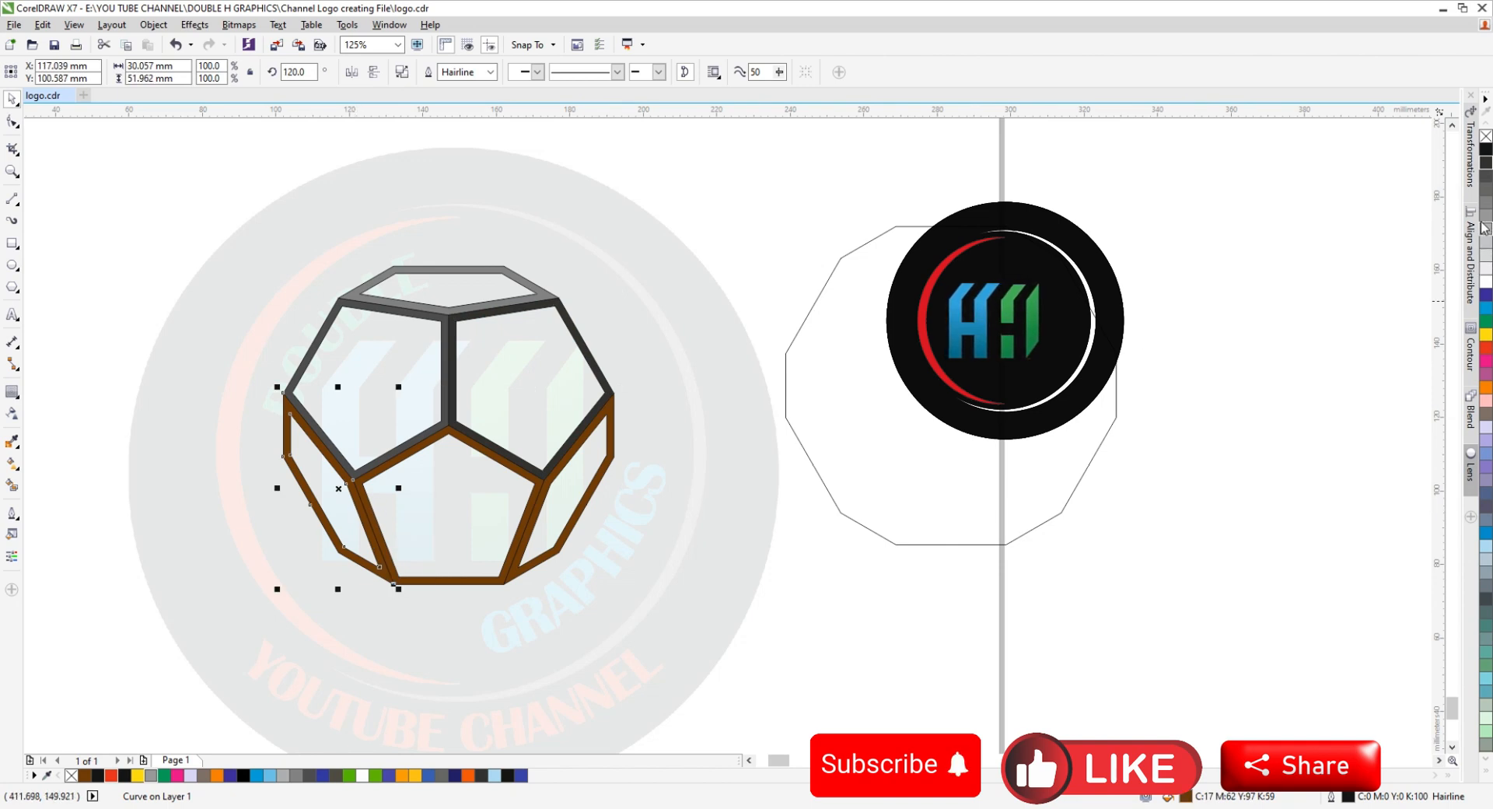
click(1486, 190)
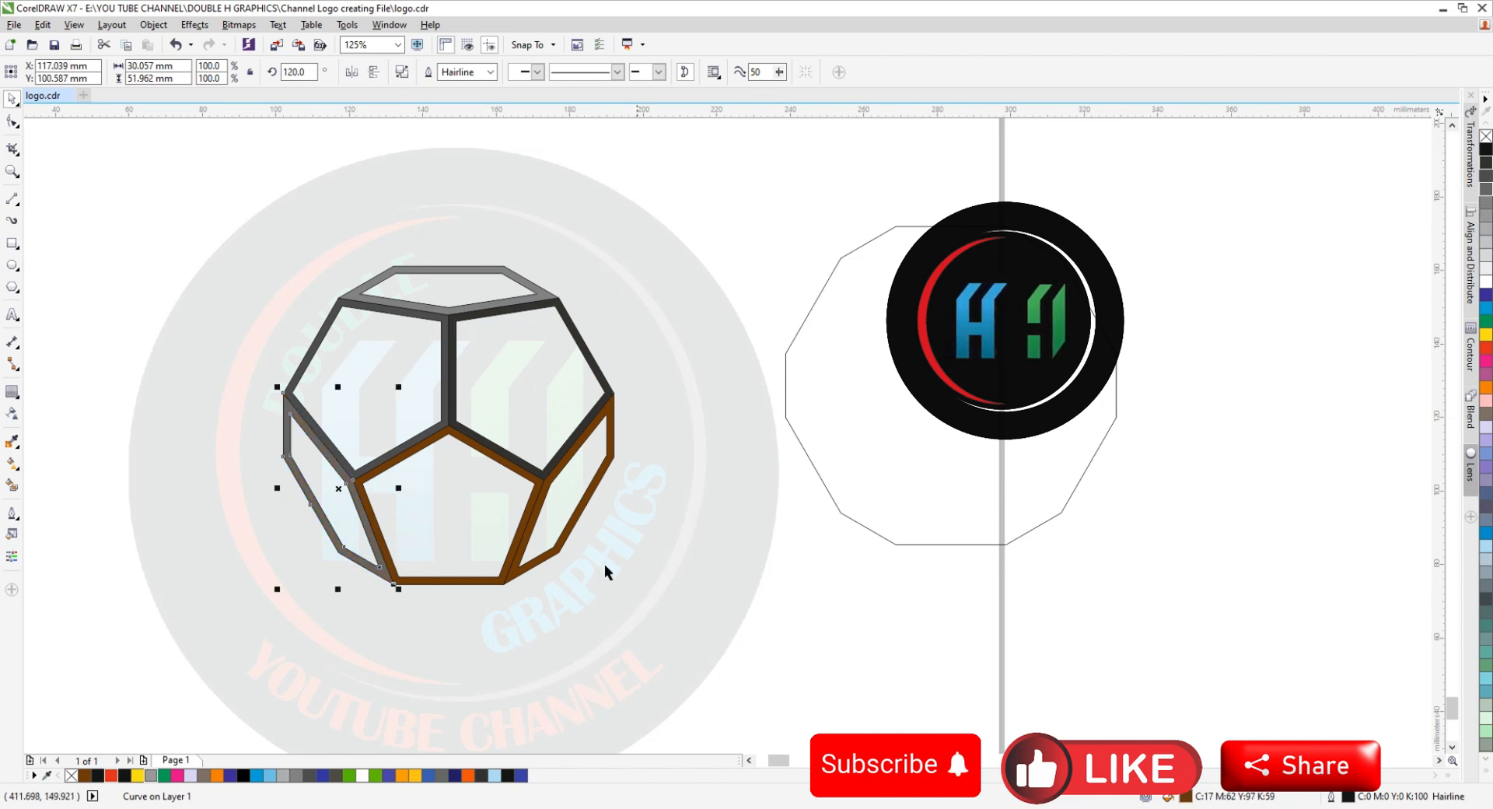
click(584, 513)
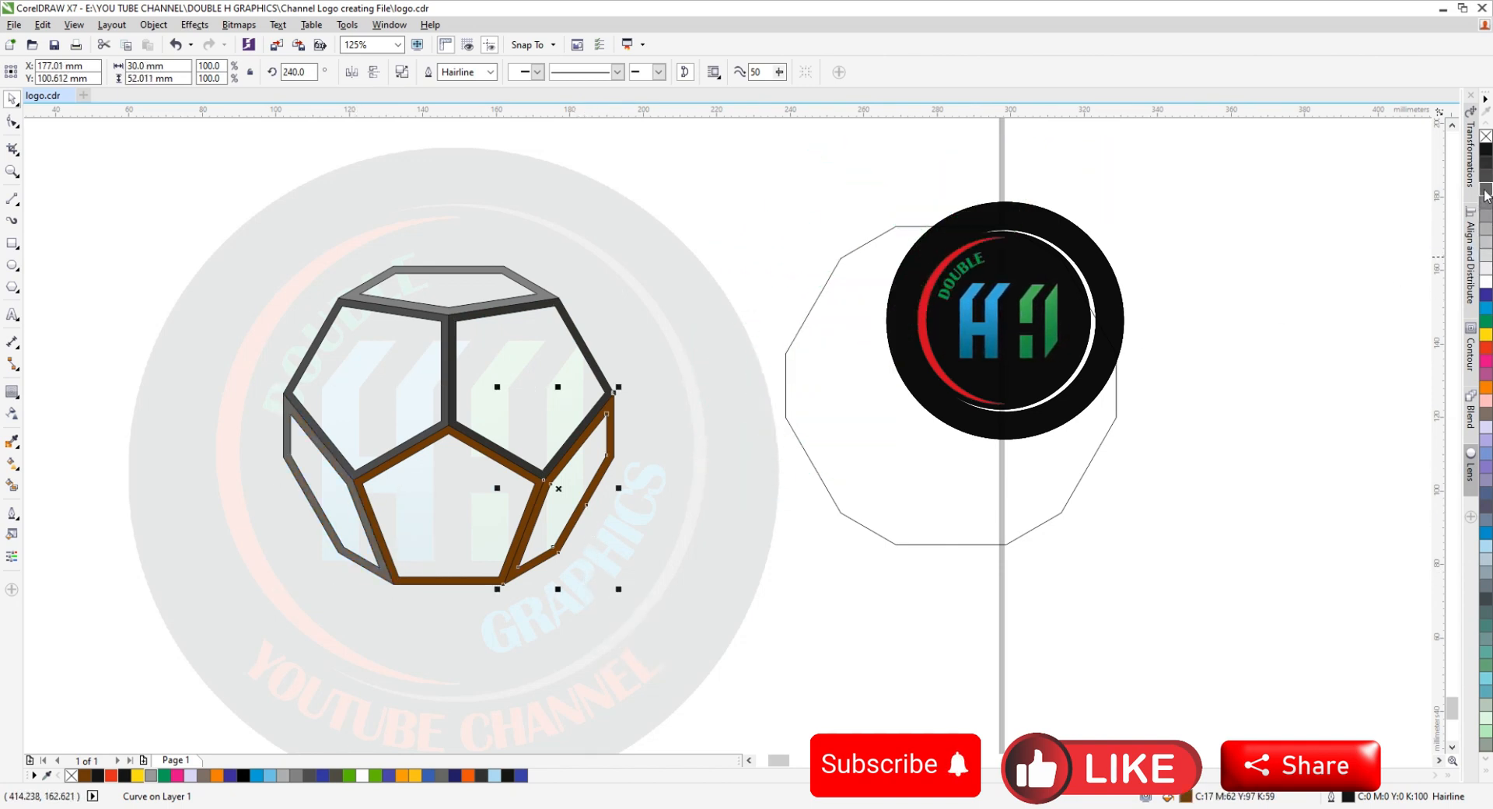
Fill the lower front pentagon frame with black.
click(470, 441)
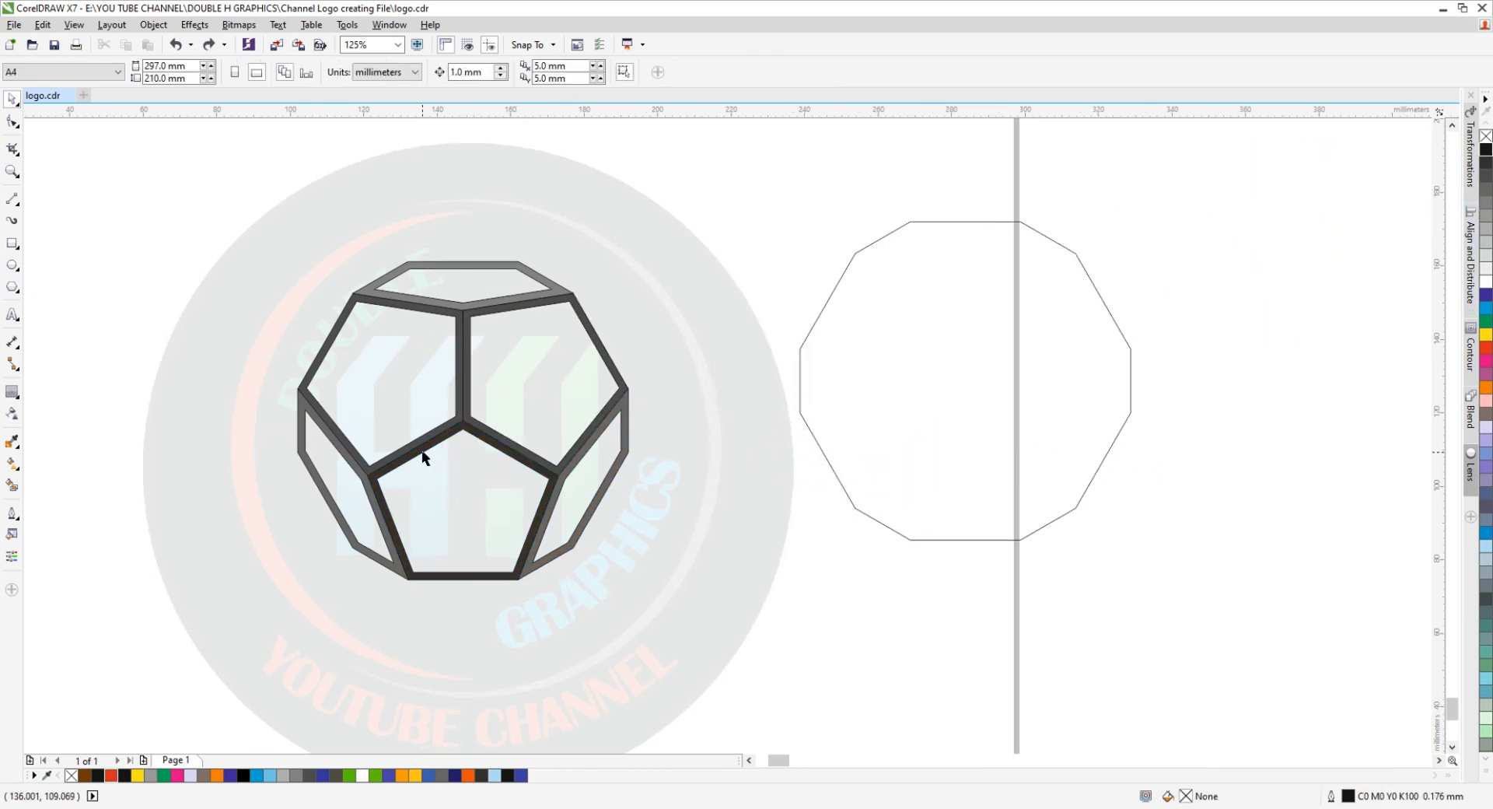
click(424, 457)
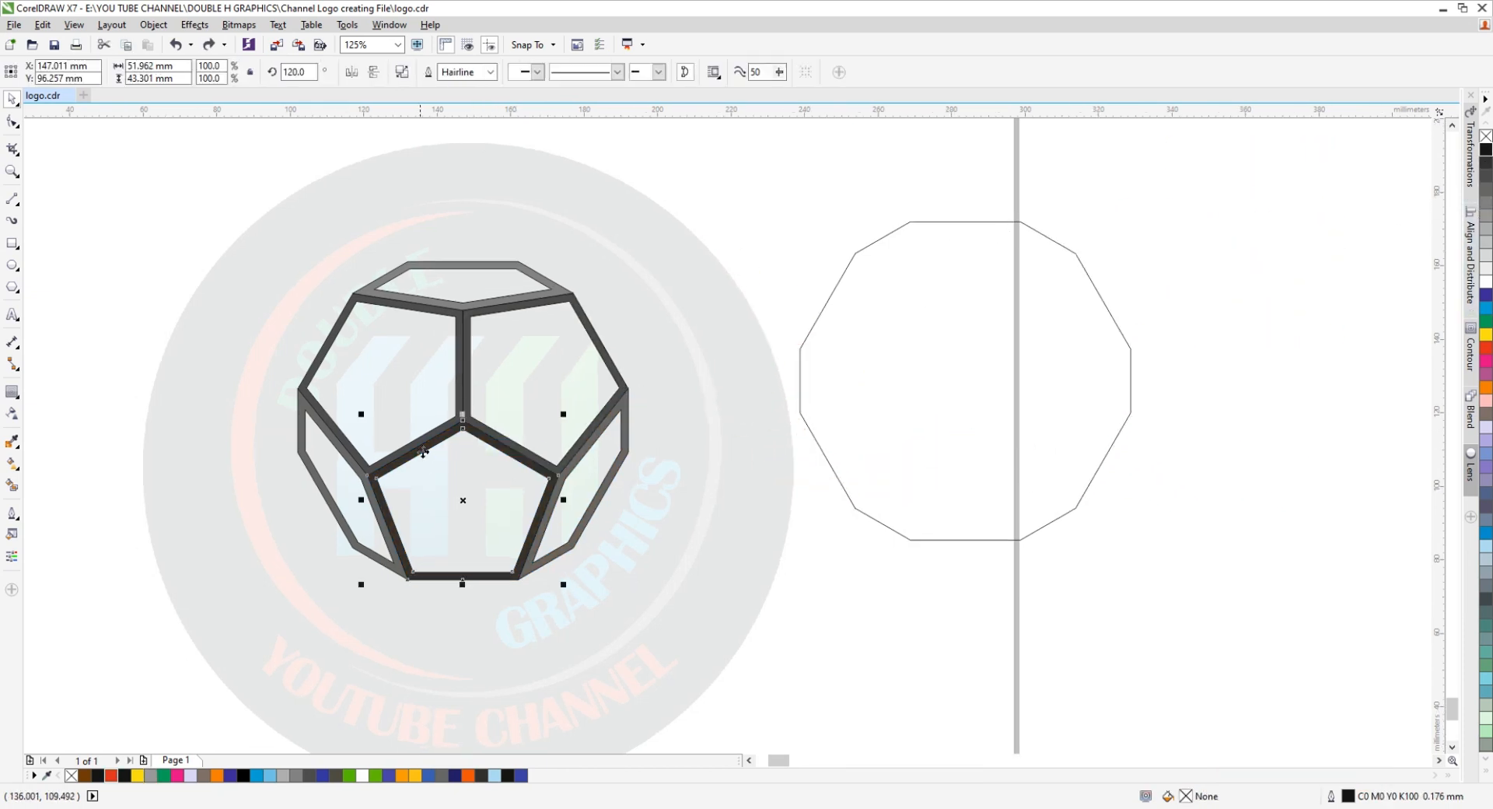
click(1481, 153)
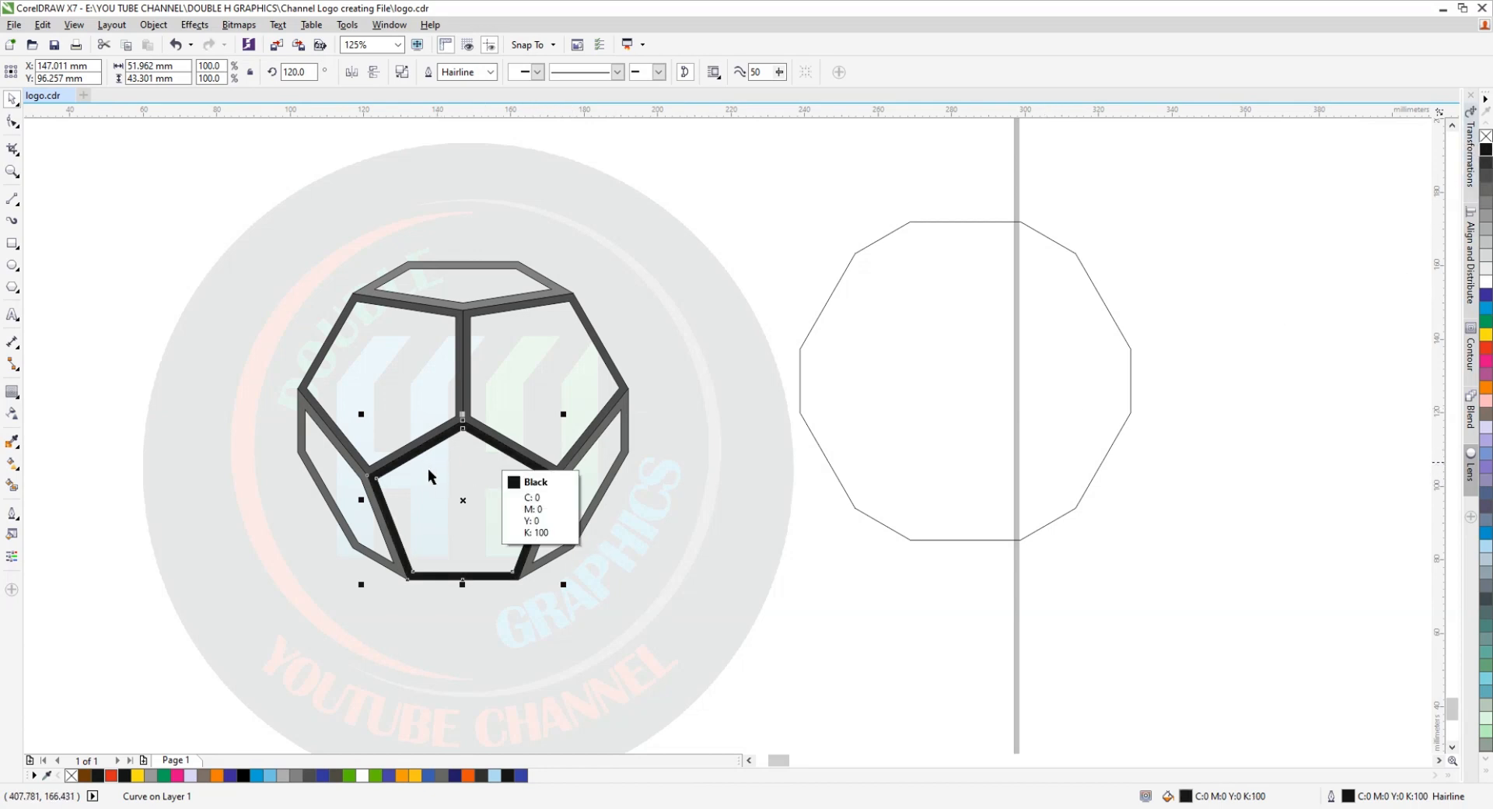
Group all twelve grey and black frame pieces and rotate a duplicate of the group 180 degrees about its centre.
click(272, 245)
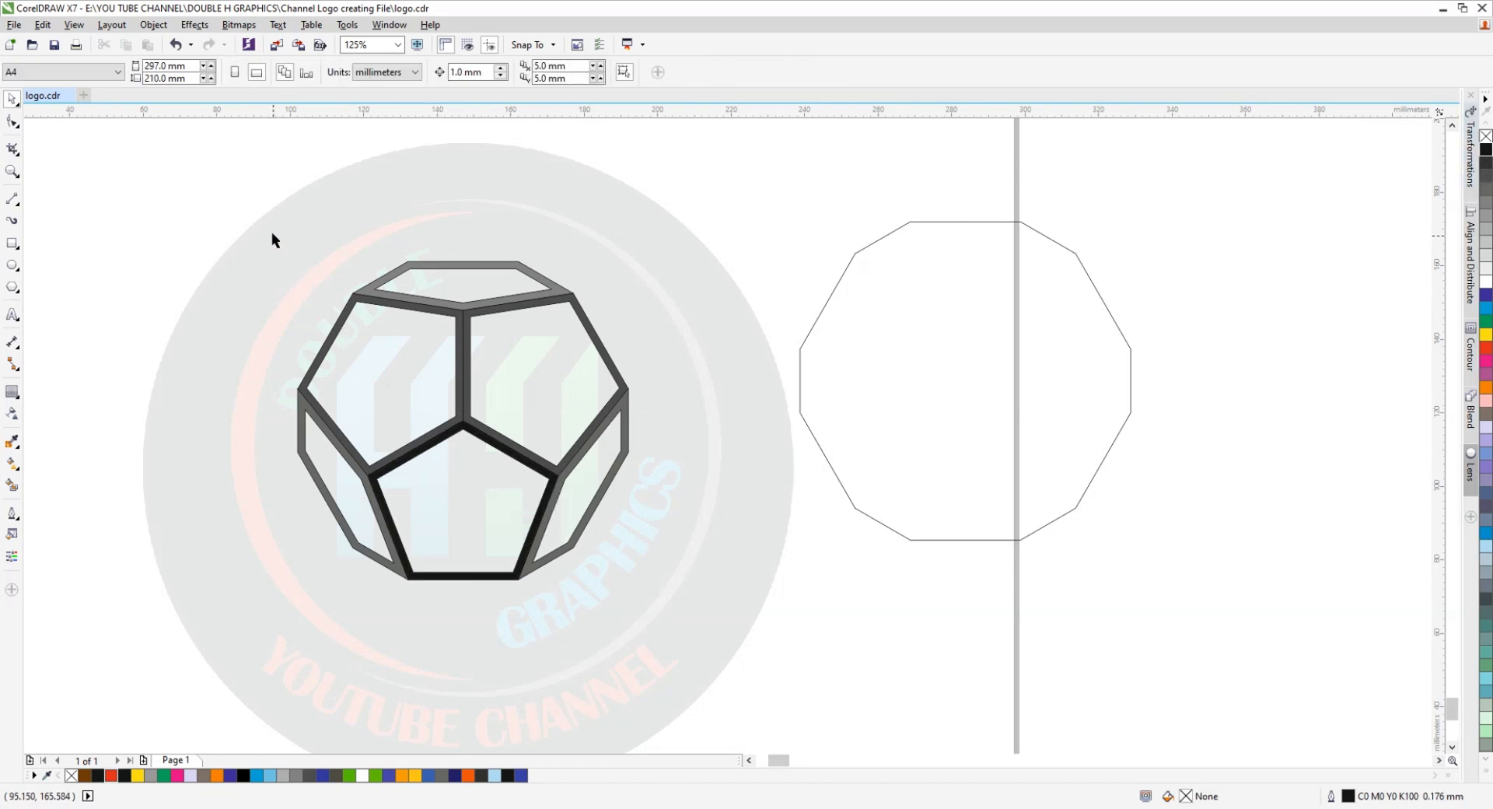
drag(268, 227, 706, 618)
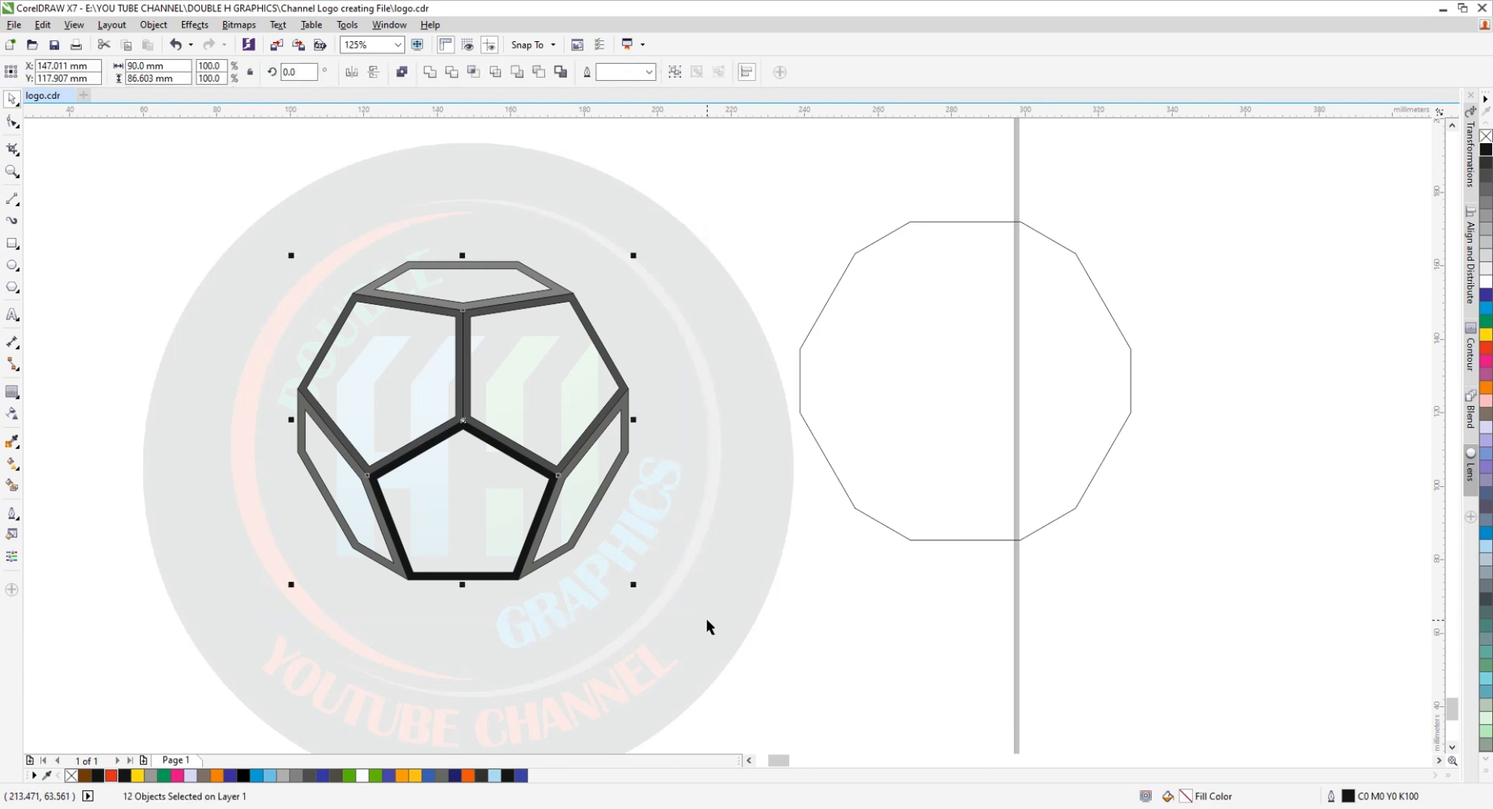
key(ctrl+g)
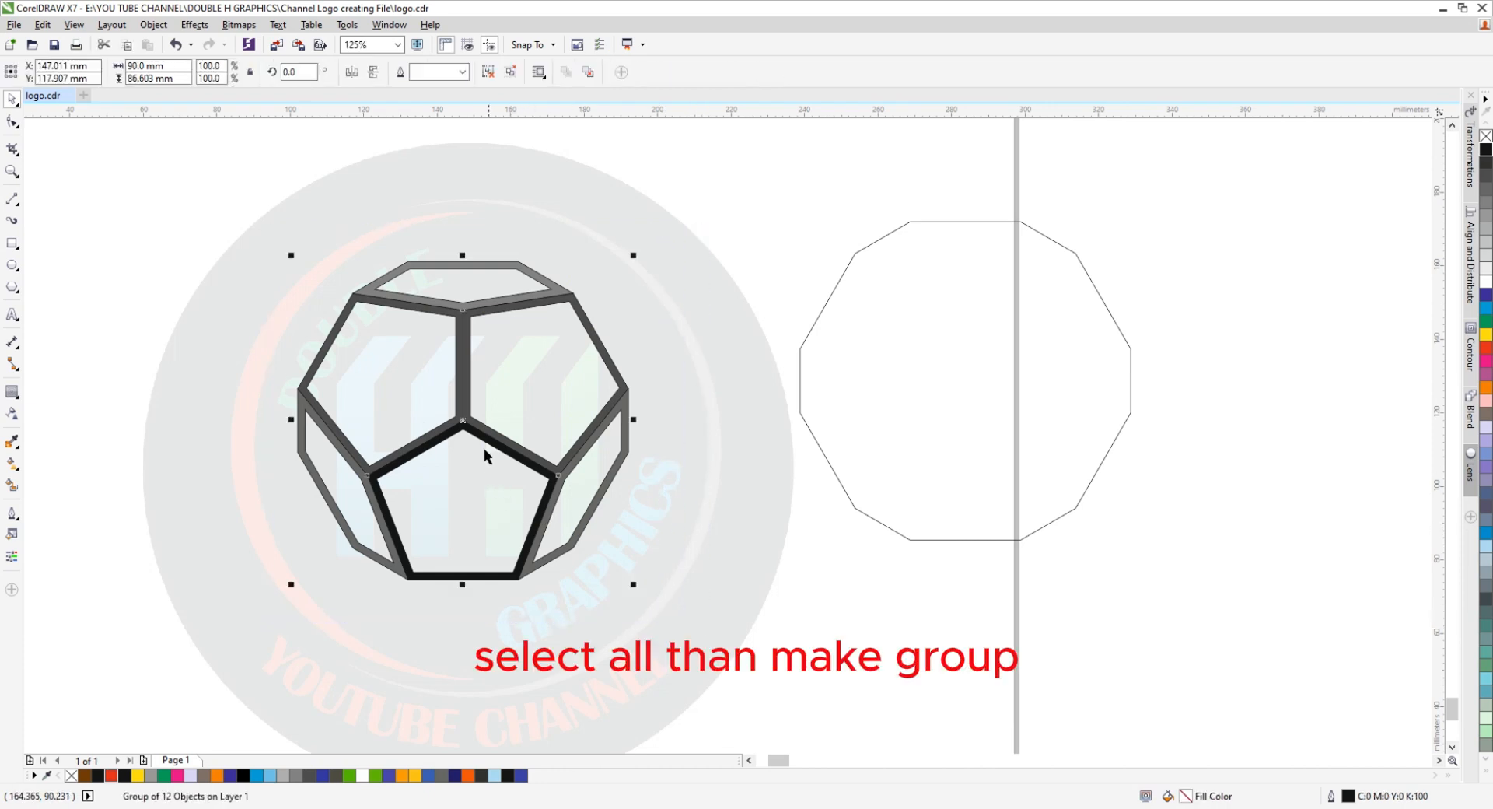
click(463, 410)
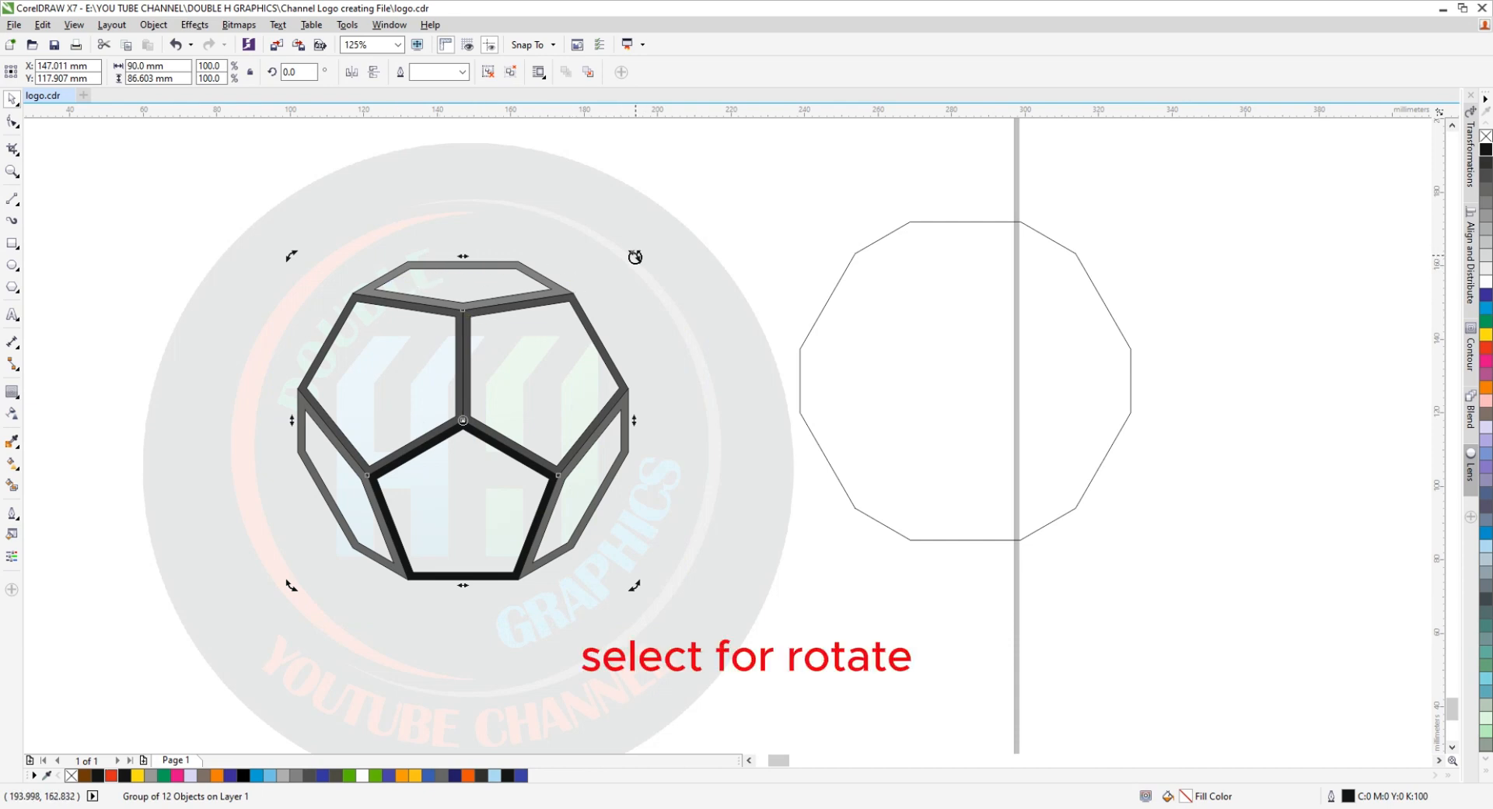
drag(635, 257, 400, 469)
right_click(400, 469)
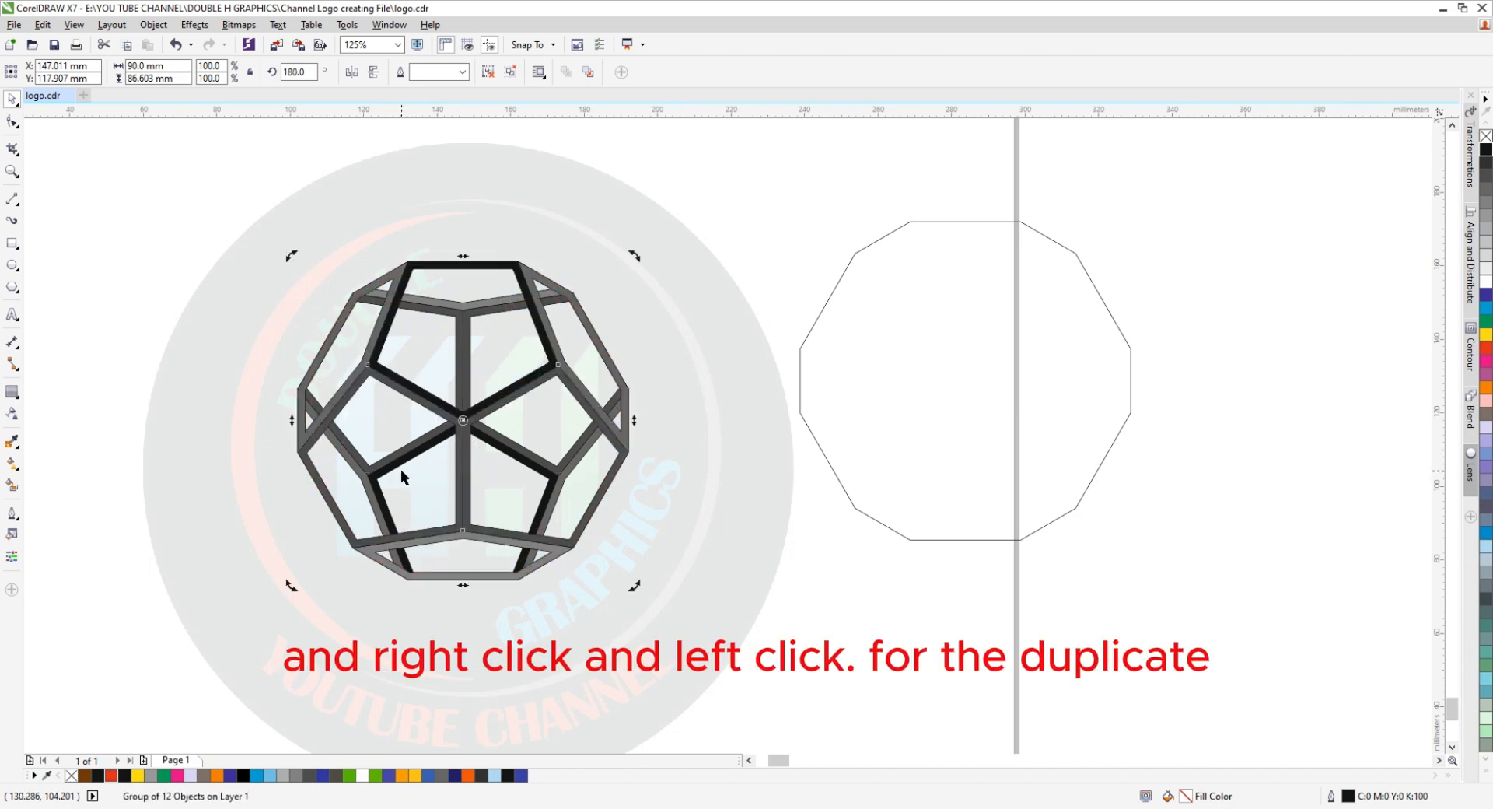
Send the 180-degree rotated frame group back one level, behind the original frames.
click(507, 266)
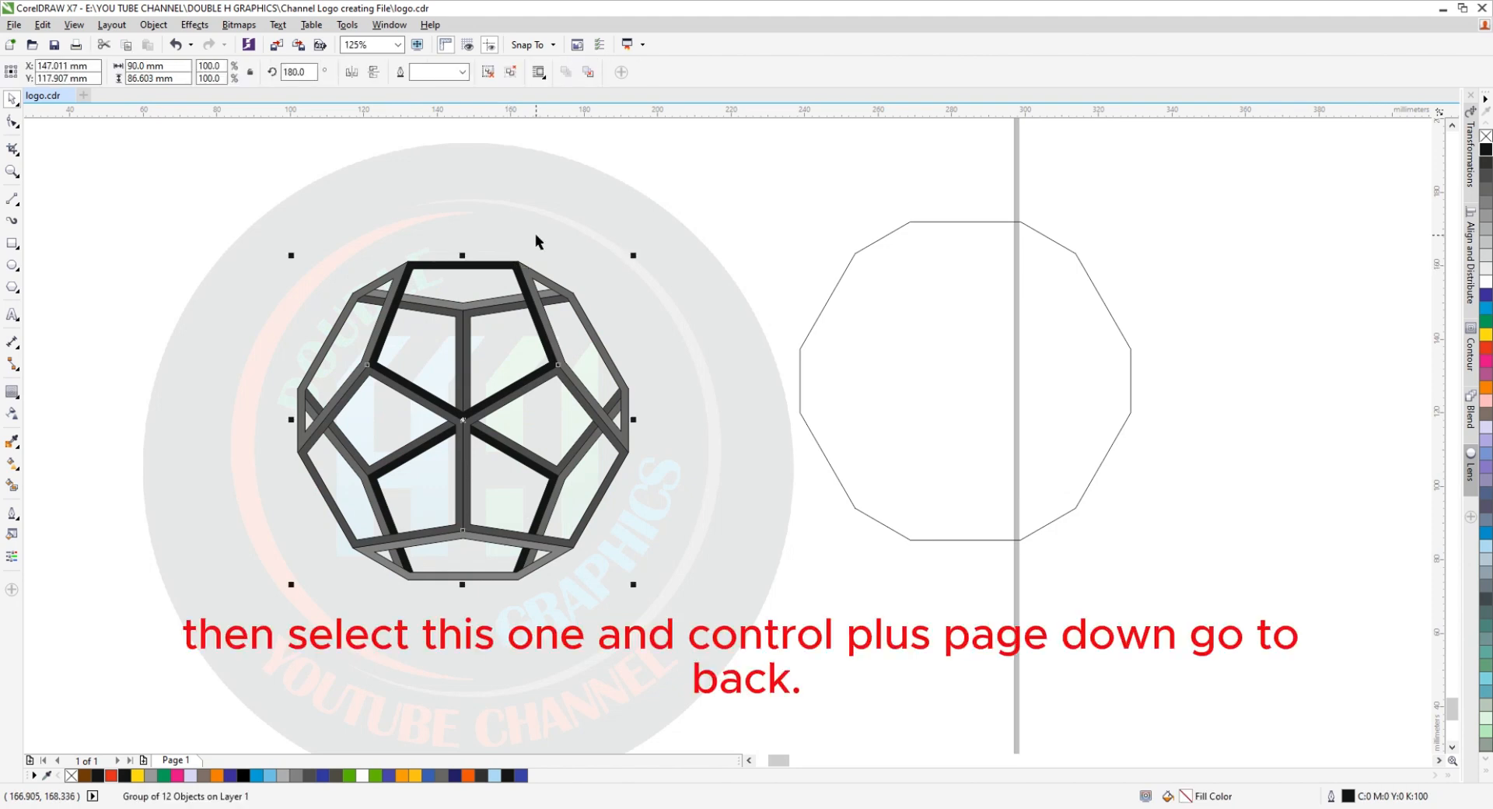
key(ctrl+Next)
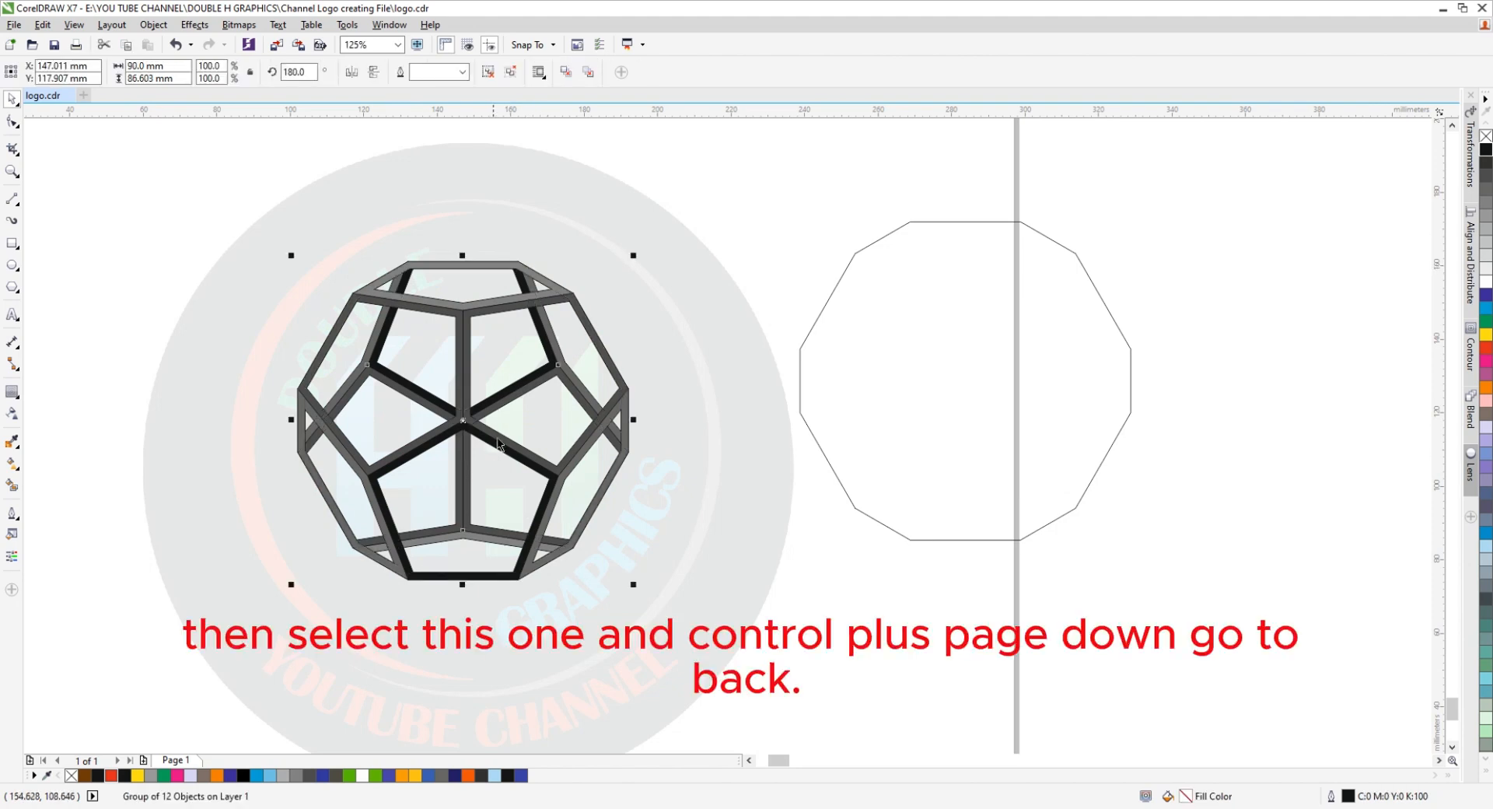
click(753, 293)
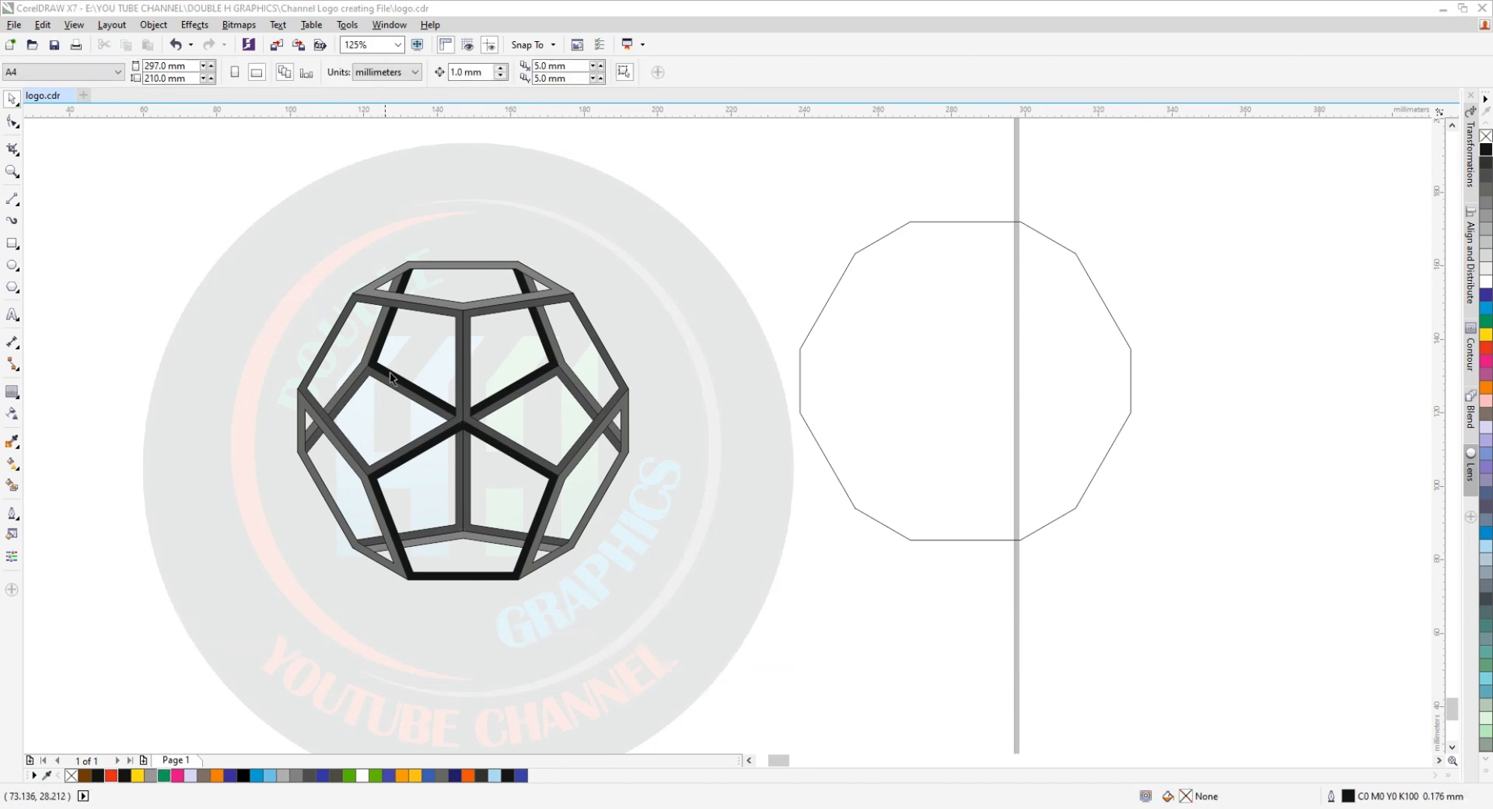
Ungroup the rotated frame group at the back and select its black pentagon frame.
scroll(403, 358, up, 2)
click(408, 409)
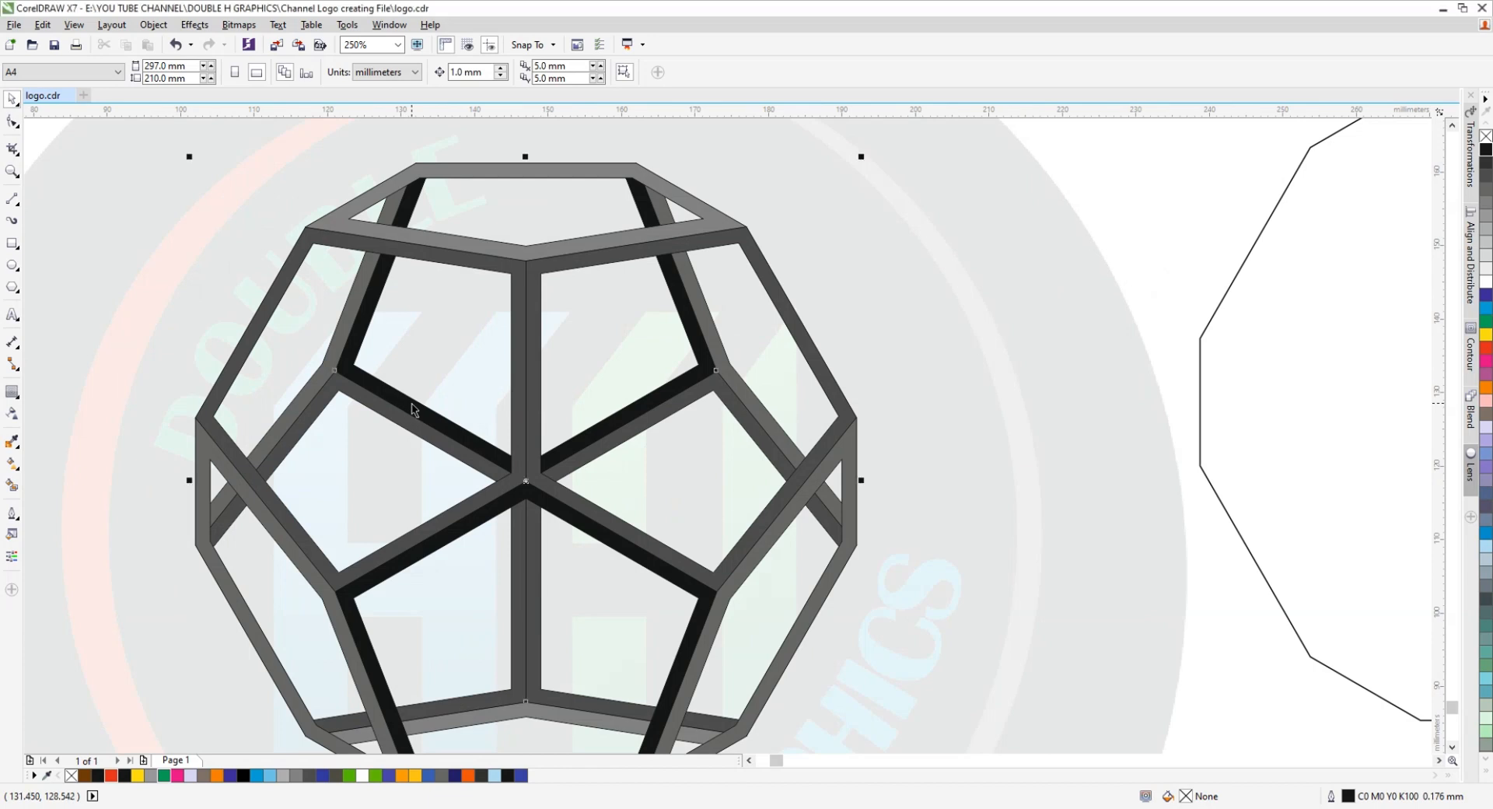
scroll(613, 336, down, 2)
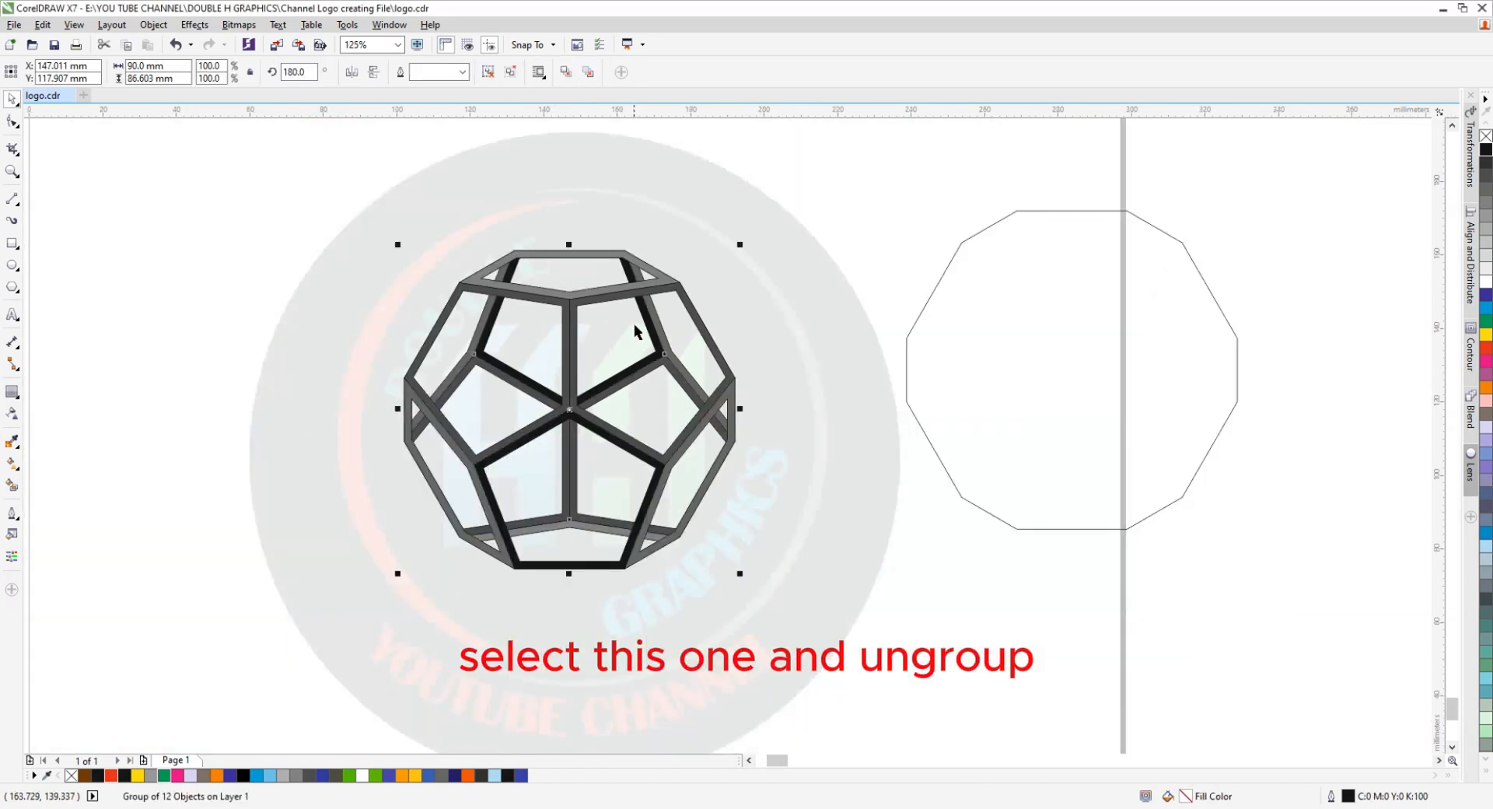
right_click(642, 319)
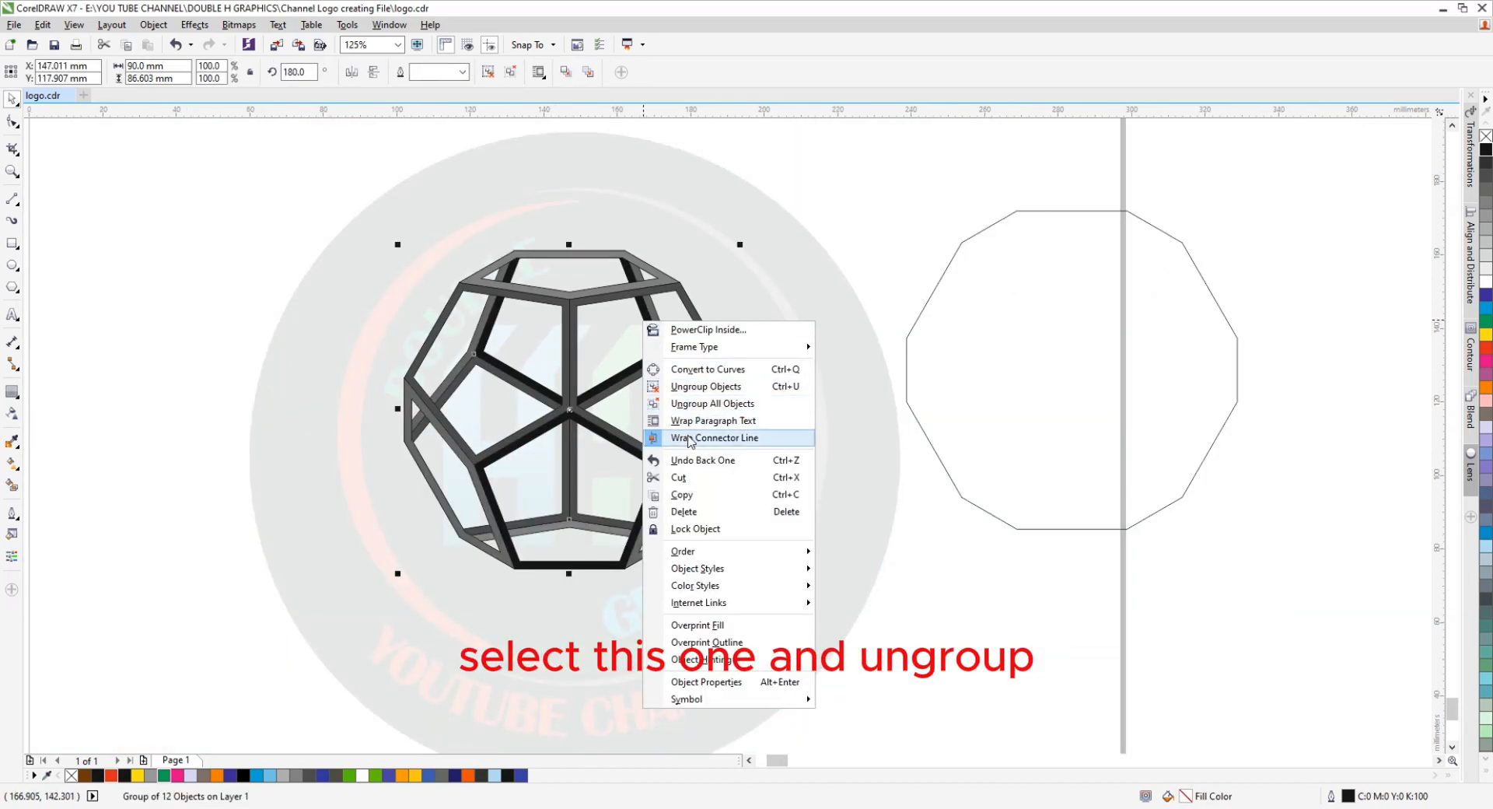
click(688, 393)
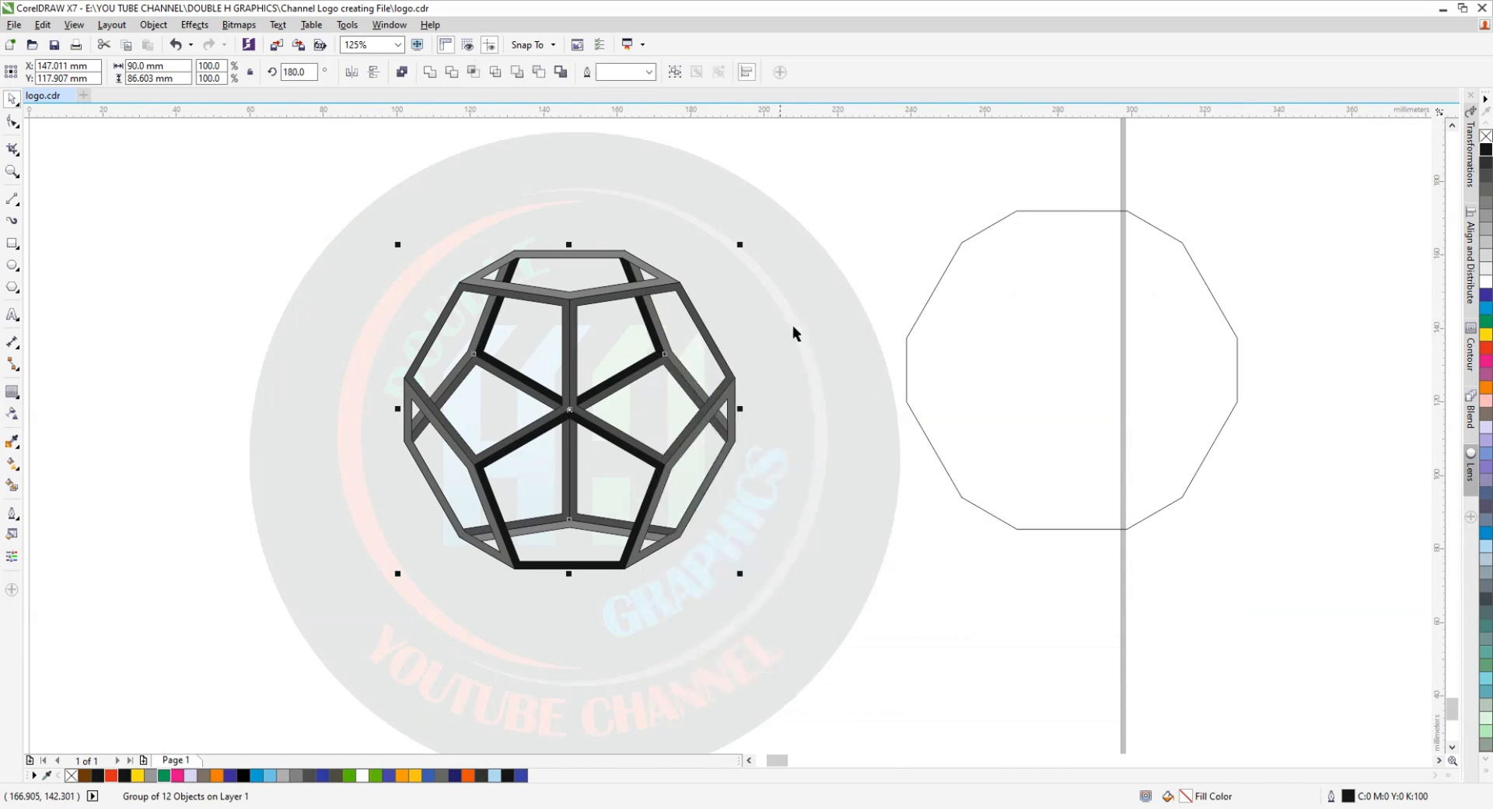
click(649, 336)
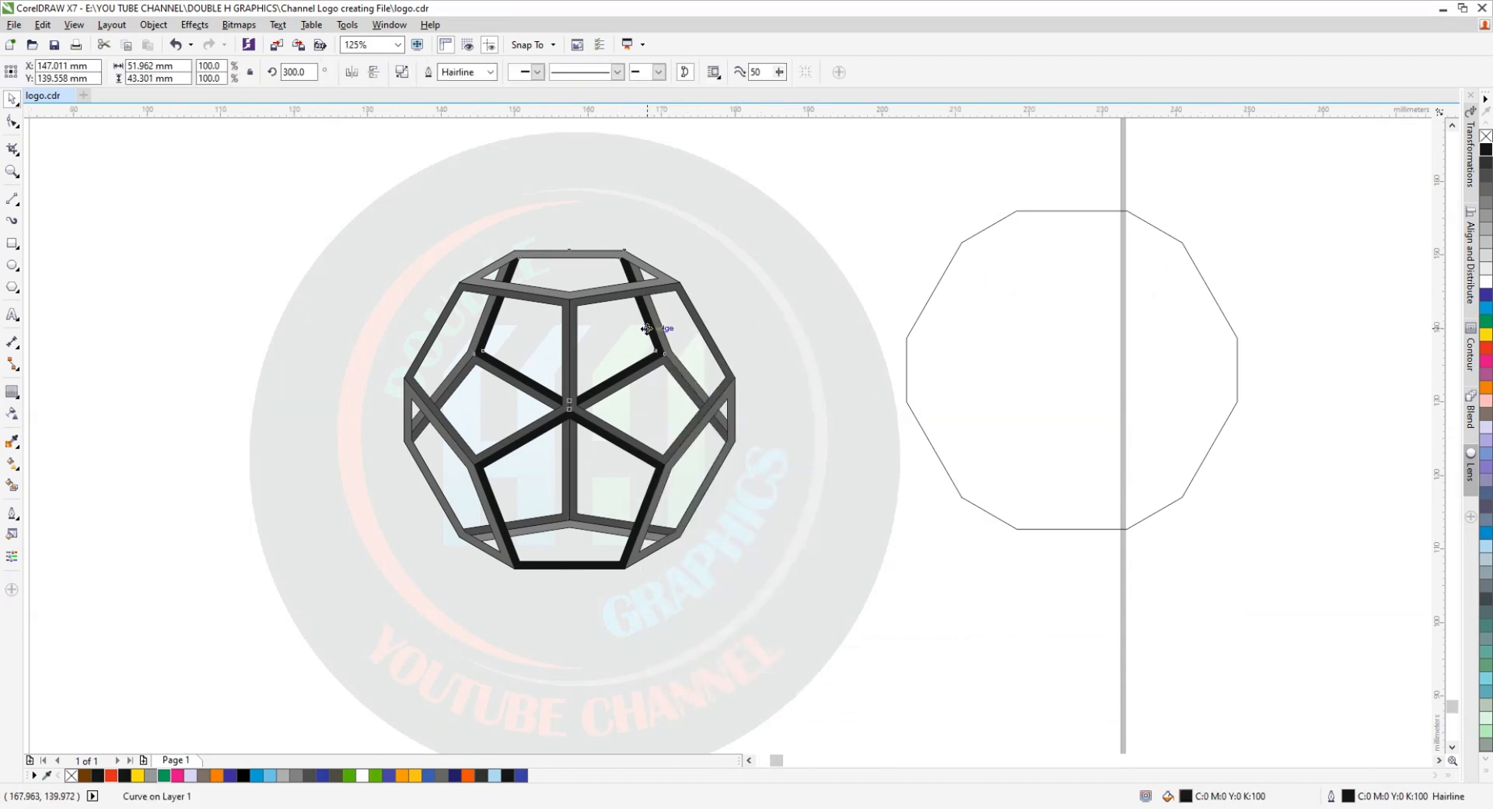
Fill the rear pentagon frame with mid grey and the two rear frames beside it with 30% black.
scroll(650, 335, up, 2)
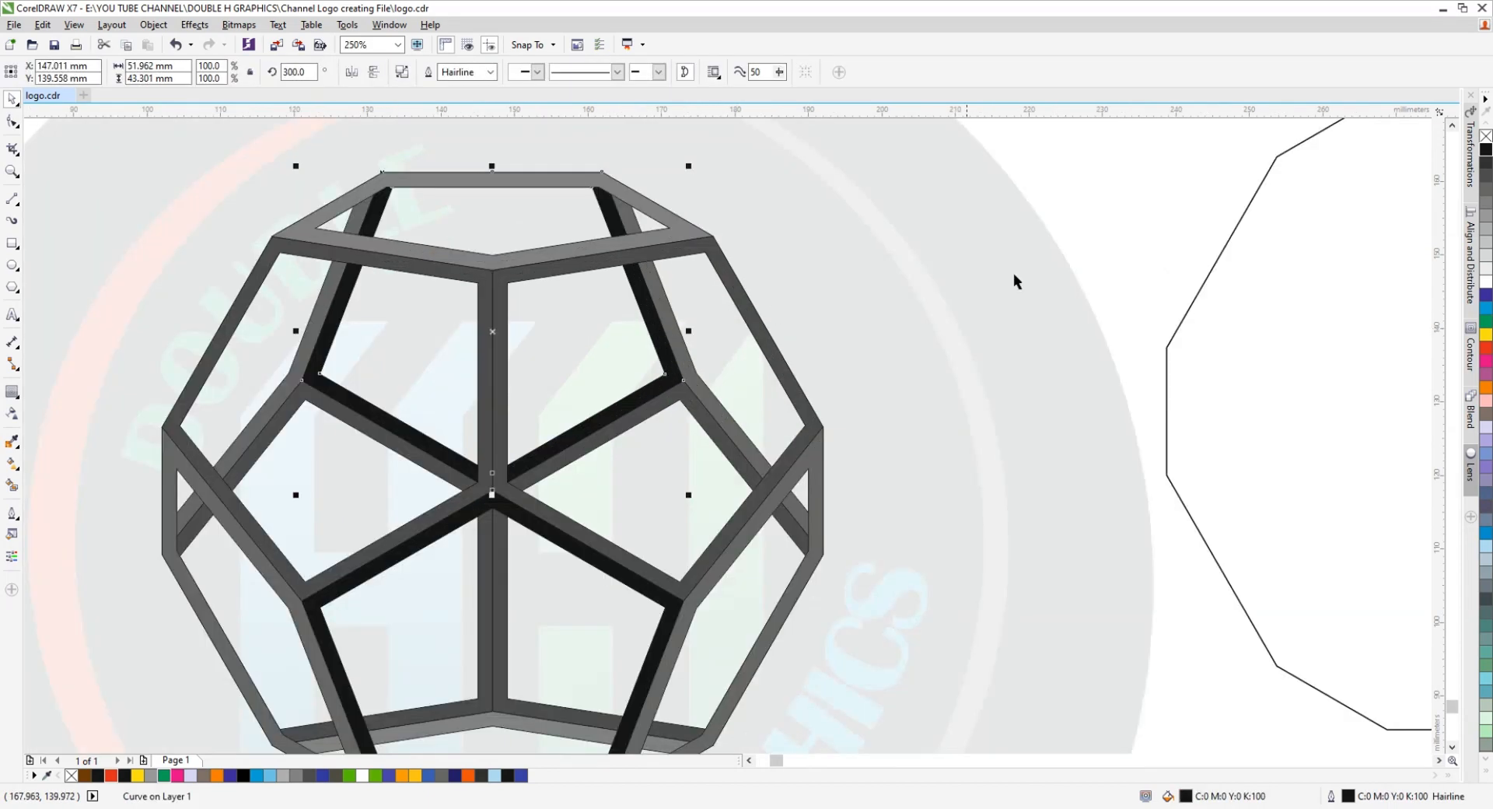
click(1485, 219)
click(306, 339)
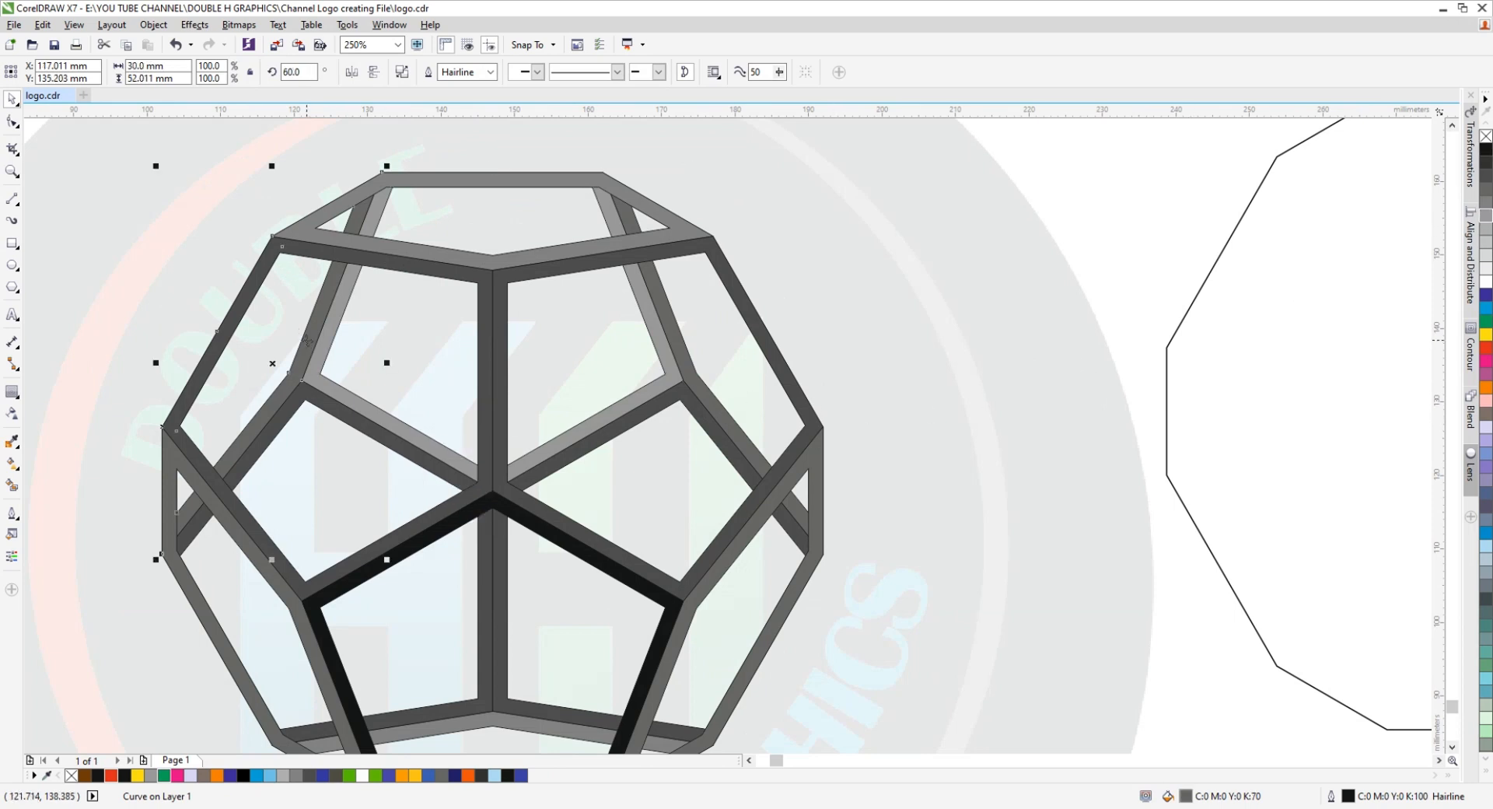
shift+click(684, 356)
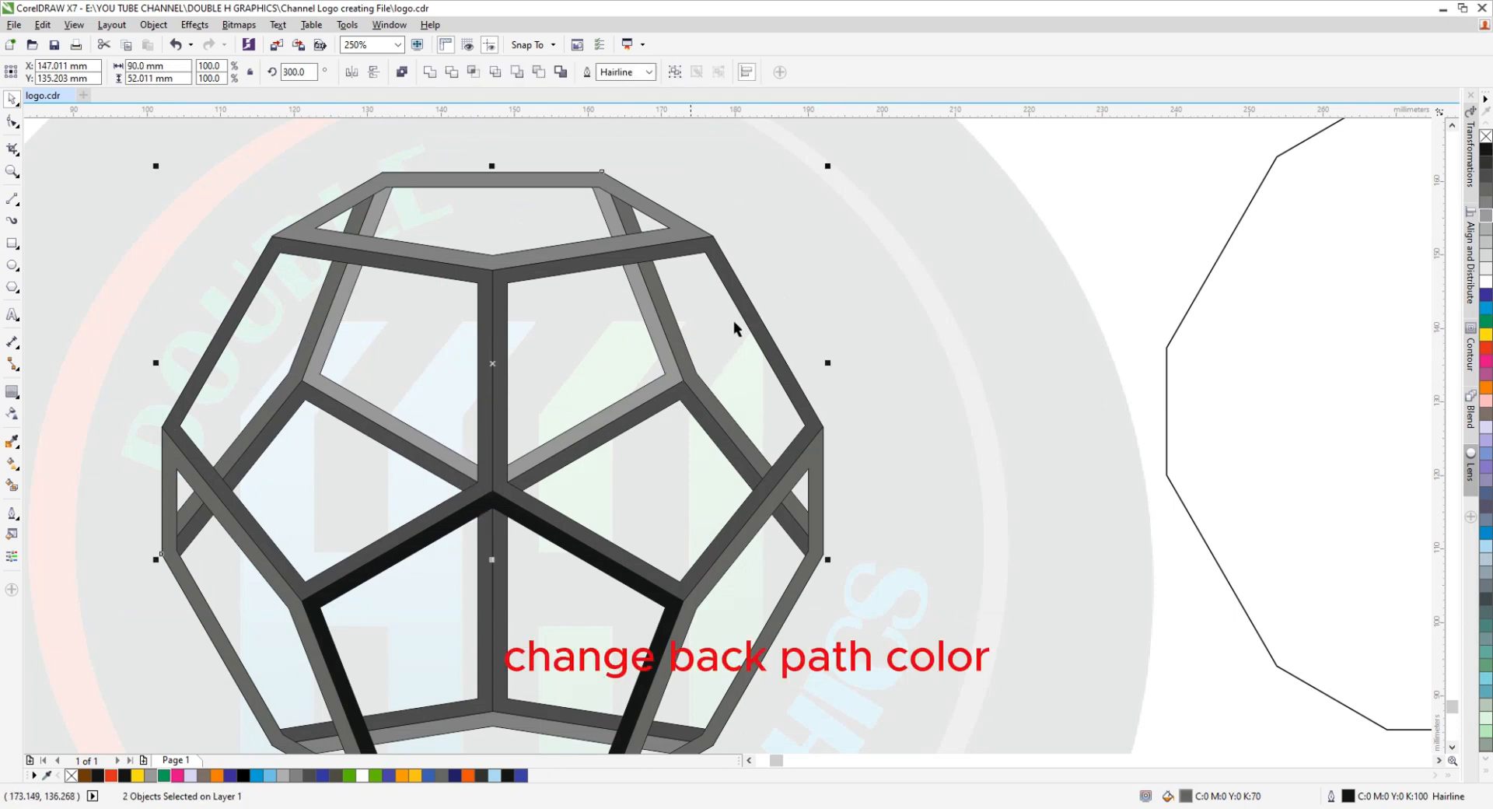
click(1486, 247)
scroll(569, 369, down, 3)
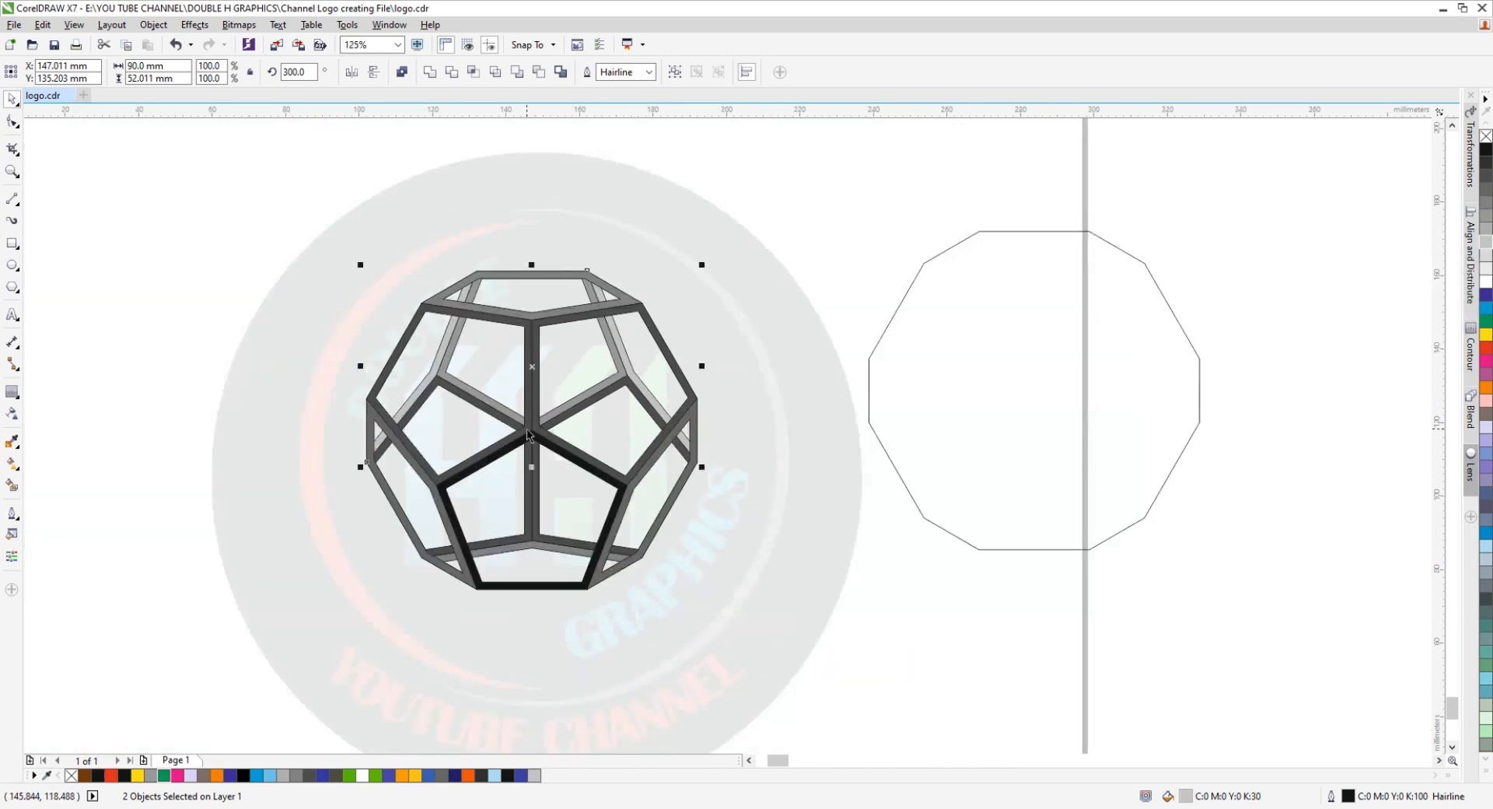
Fill the two rear frames below the rear pentagon with 60% black, leaving nothing selected.
scroll(528, 435, up, 3)
click(477, 408)
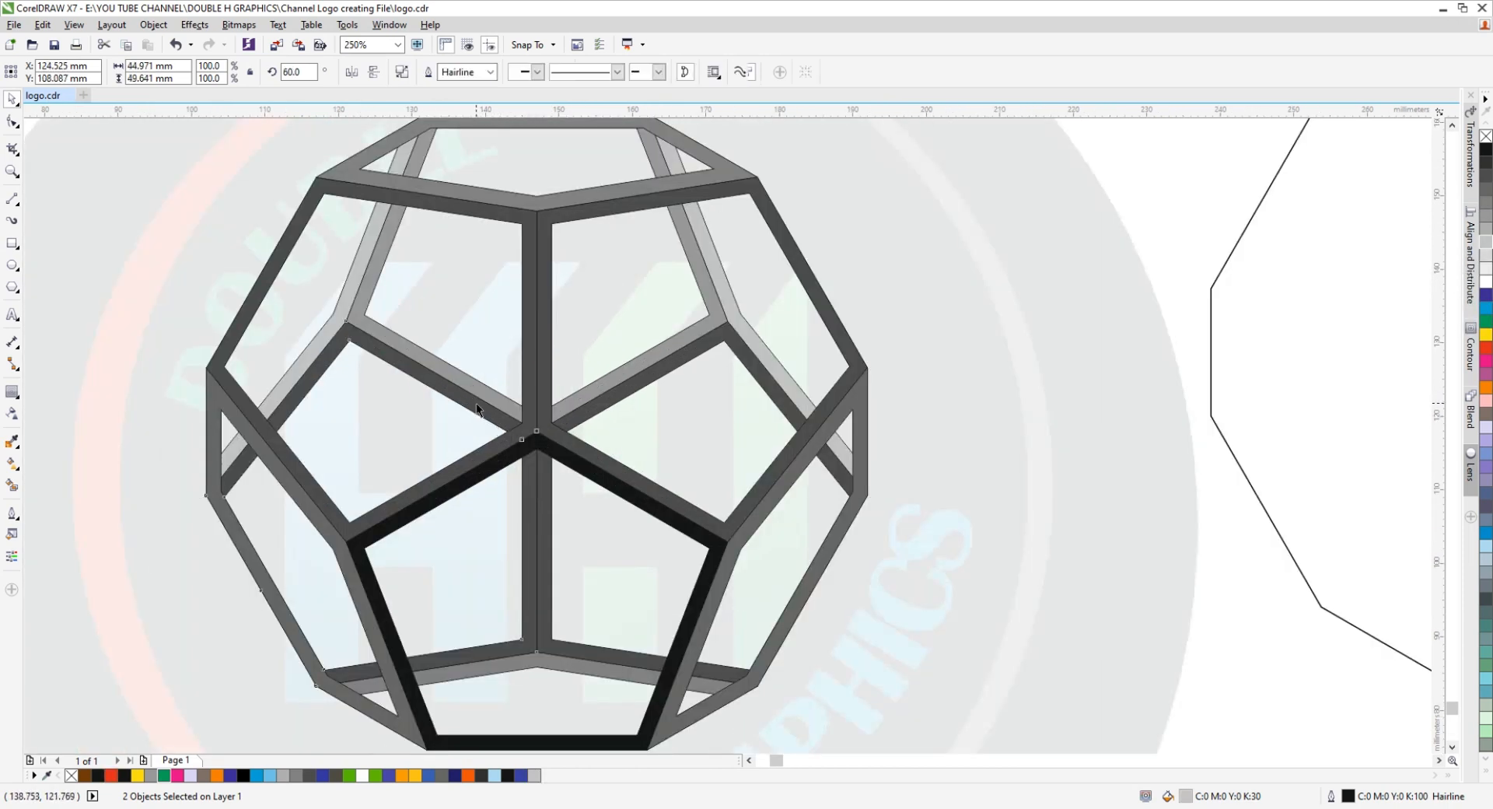
shift+click(663, 381)
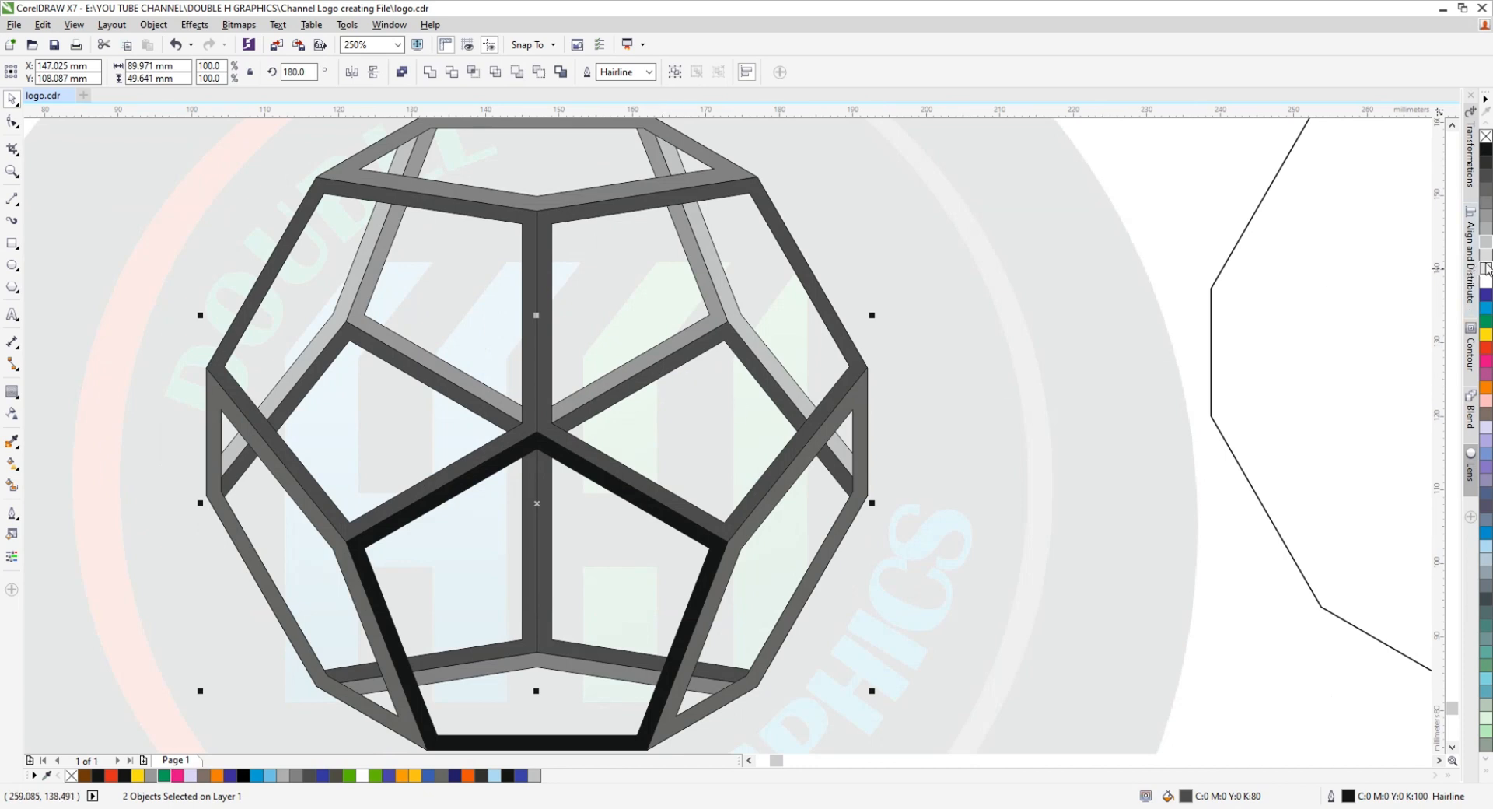
click(1486, 208)
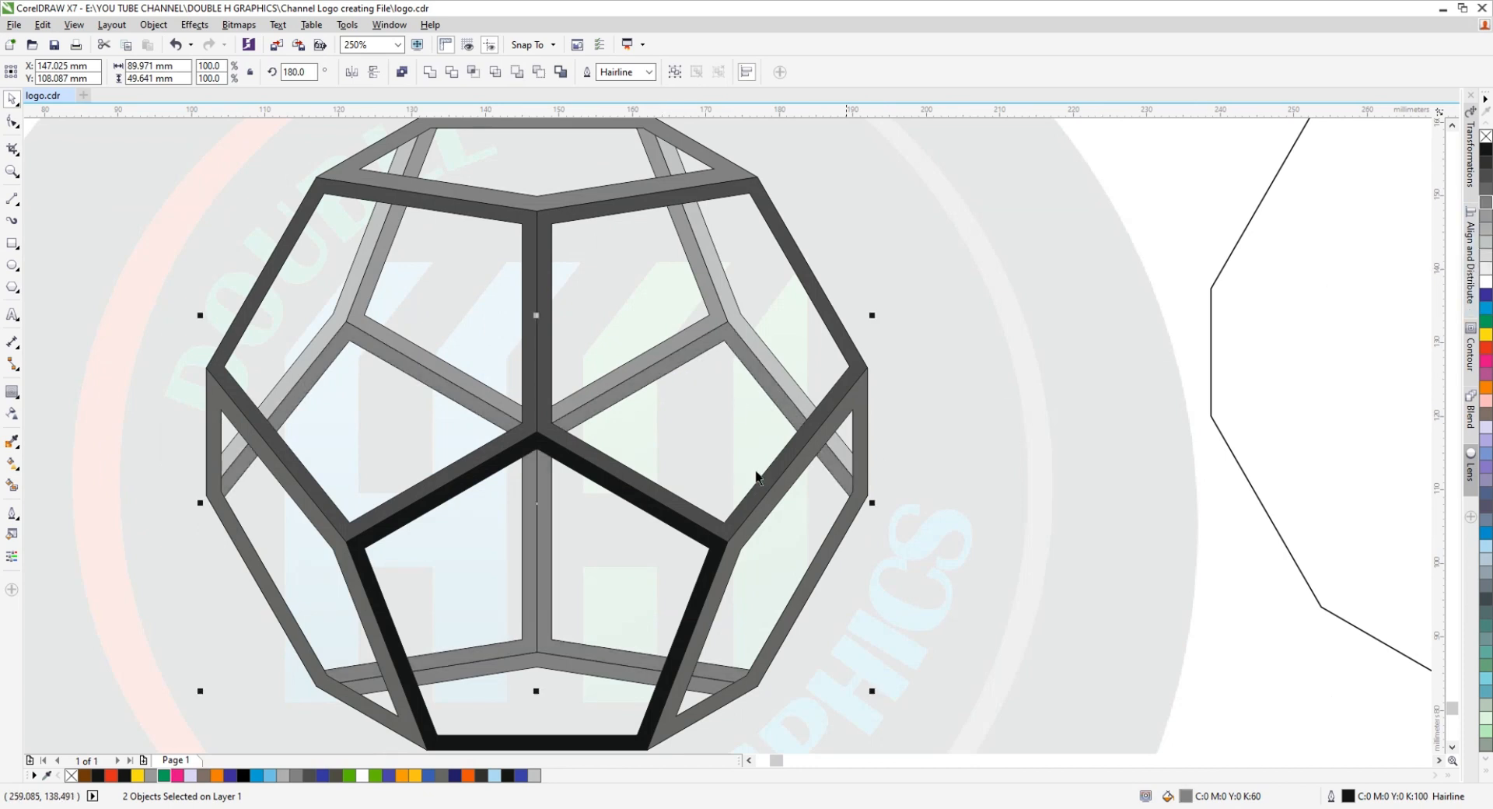
scroll(529, 409, down, 2)
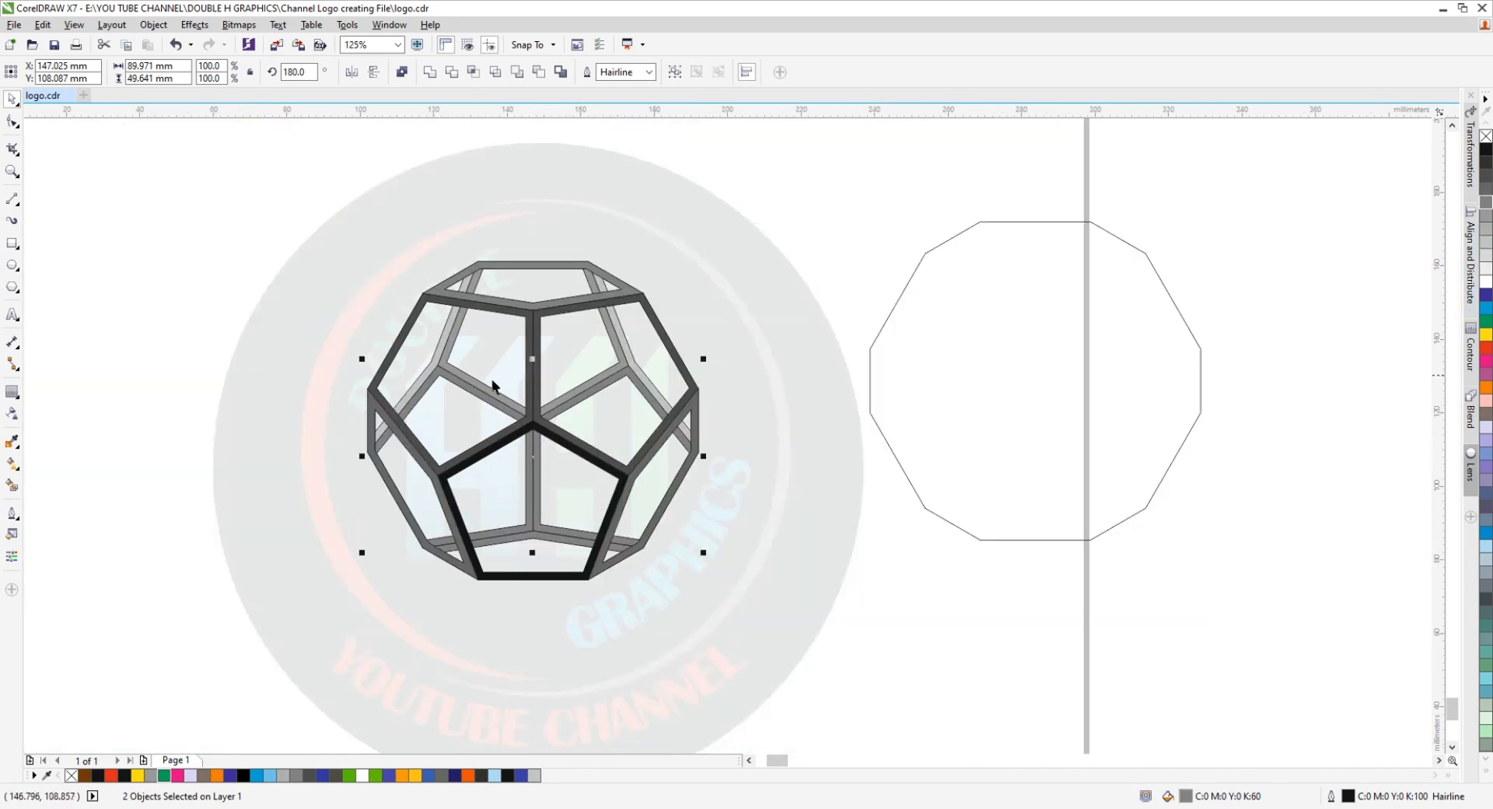
scroll(669, 445, up, 2)
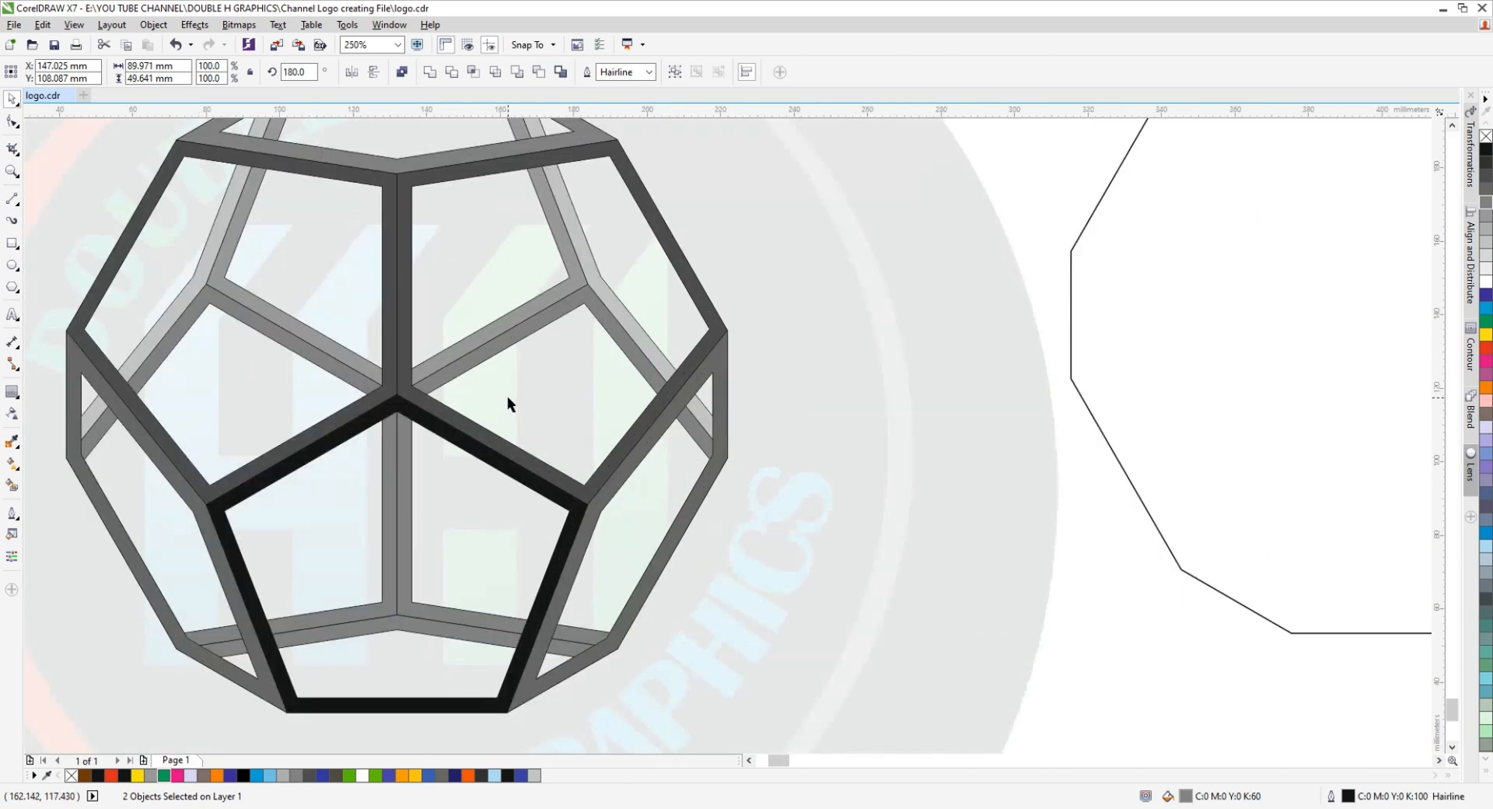
scroll(507, 395, down, 2)
click(658, 361)
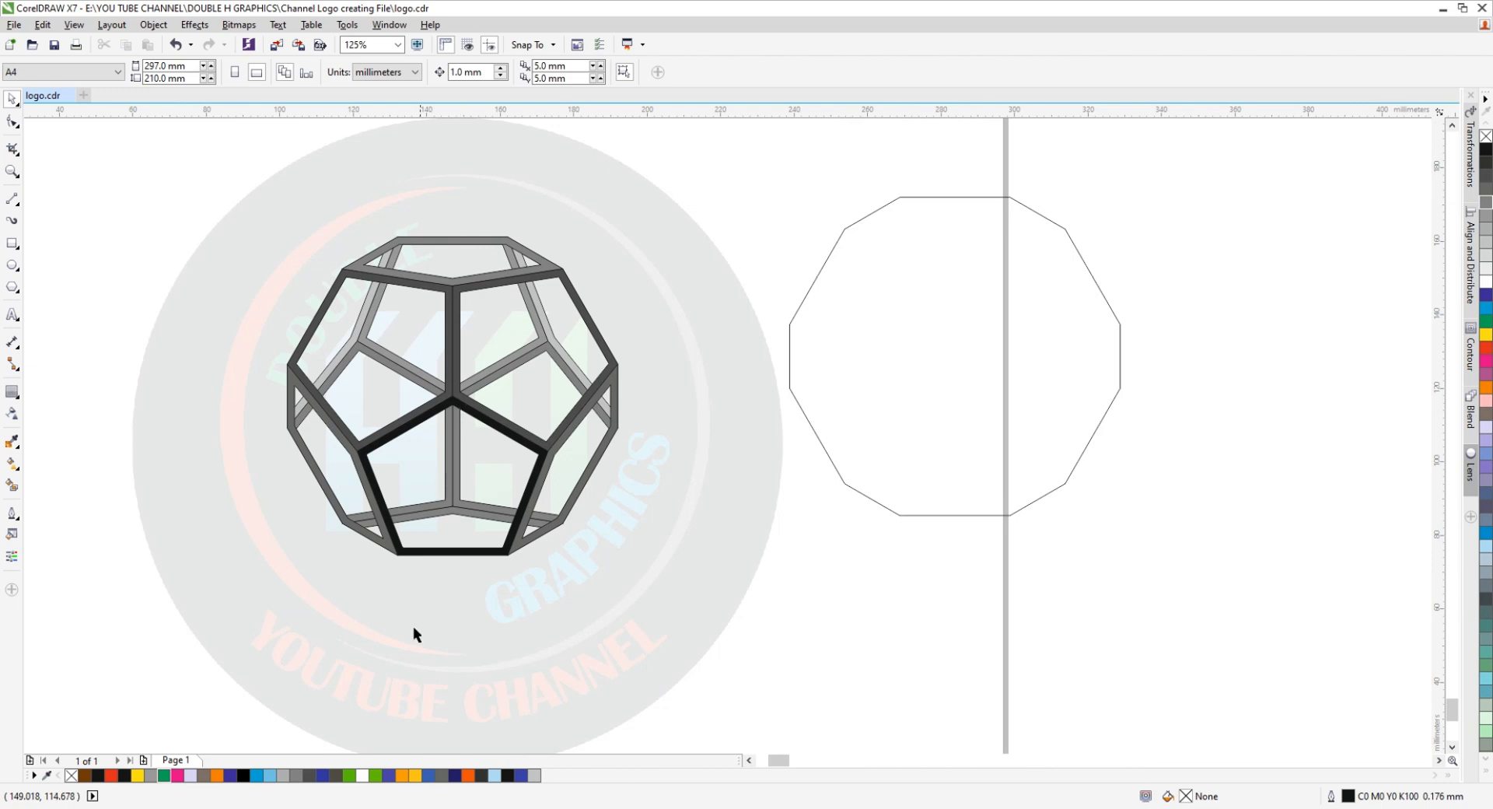
Move all 13 objects of the wireframe ball up and right off the reference logo's lettering, centred near X 214 mm, Y 199 mm.
scroll(621, 376, down, 2)
scroll(540, 333, up, 2)
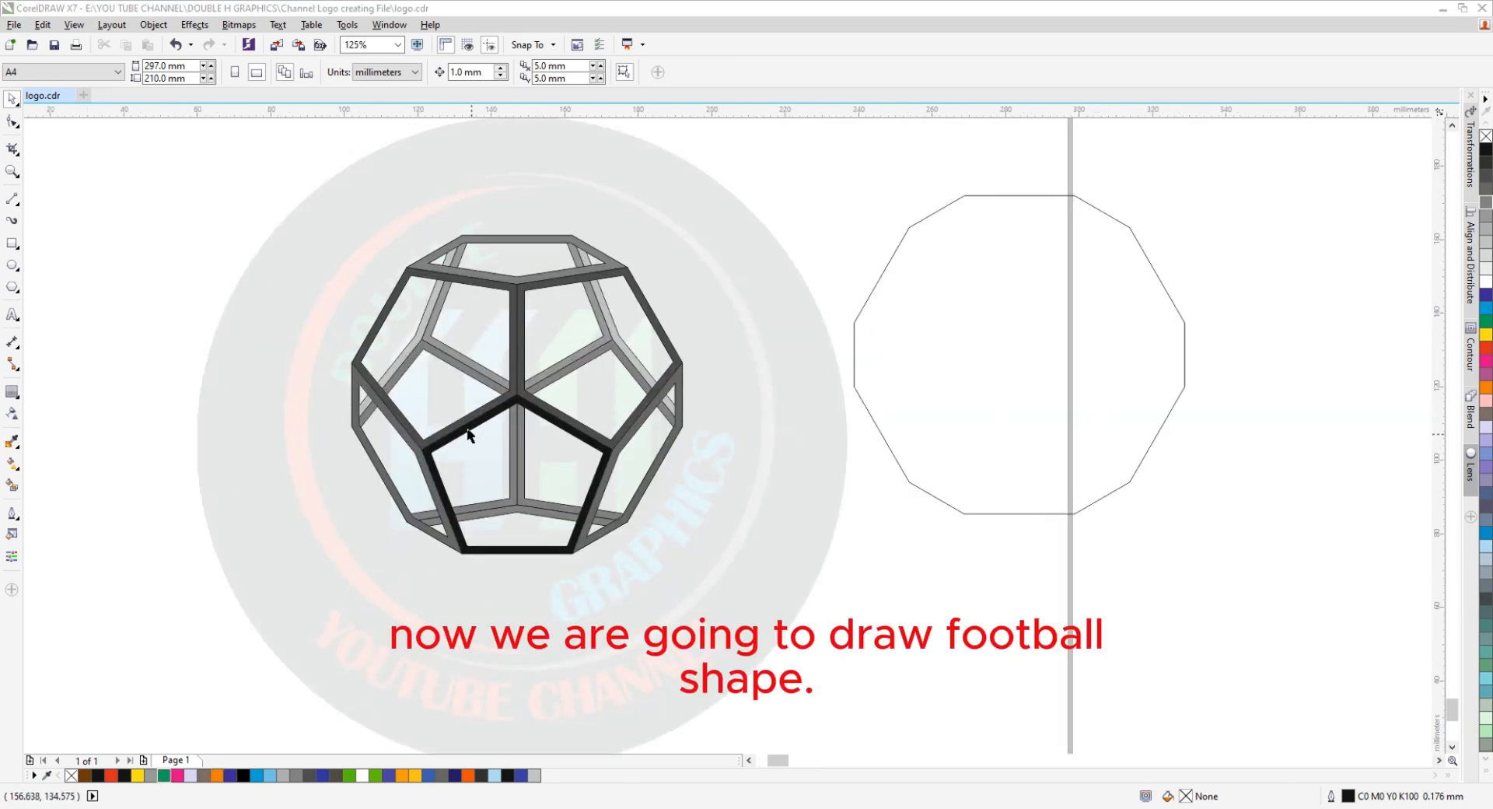
scroll(468, 434, down, 4)
scroll(441, 354, up, 2)
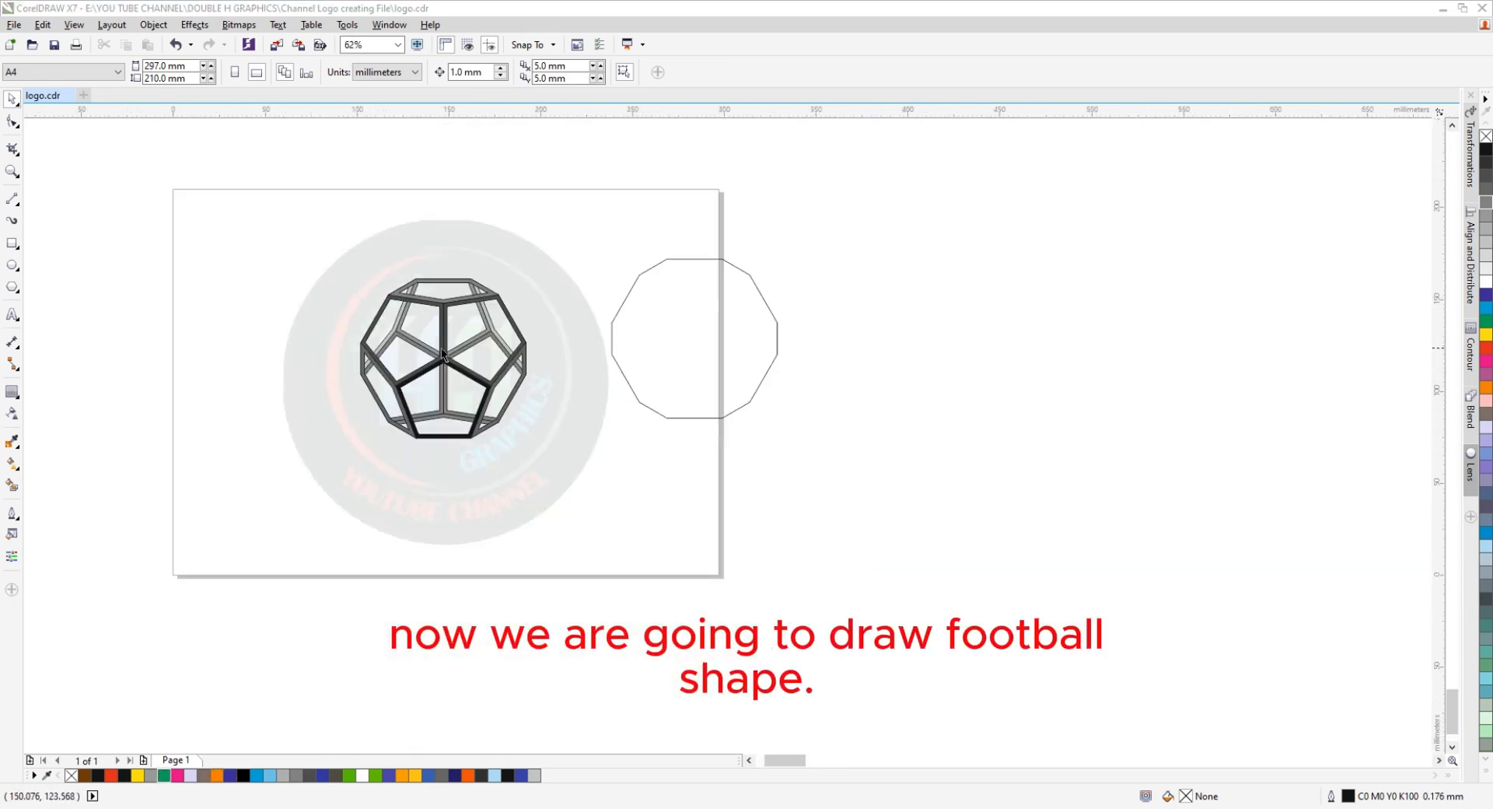
drag(317, 241, 577, 484)
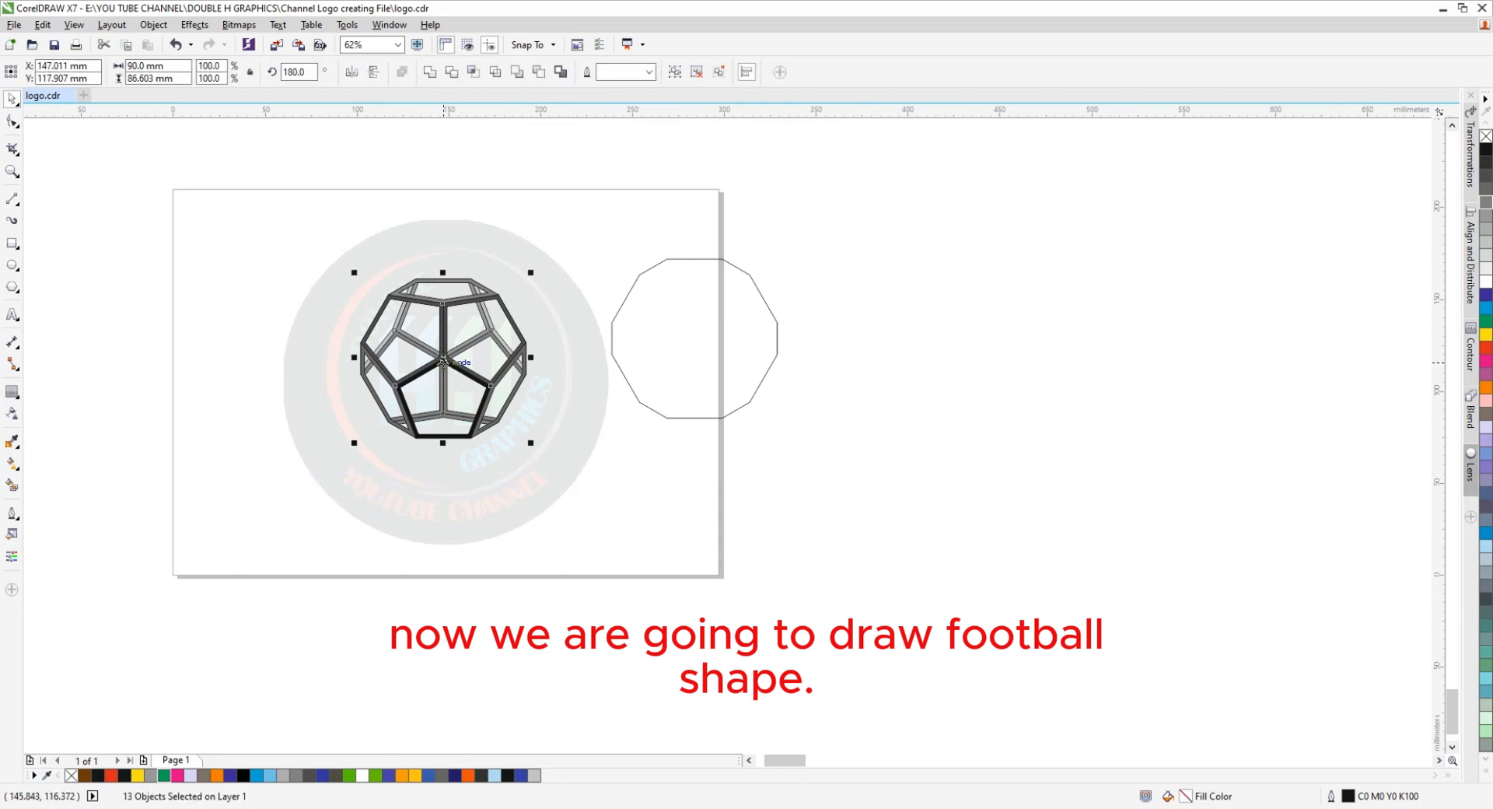
drag(442, 362, 567, 212)
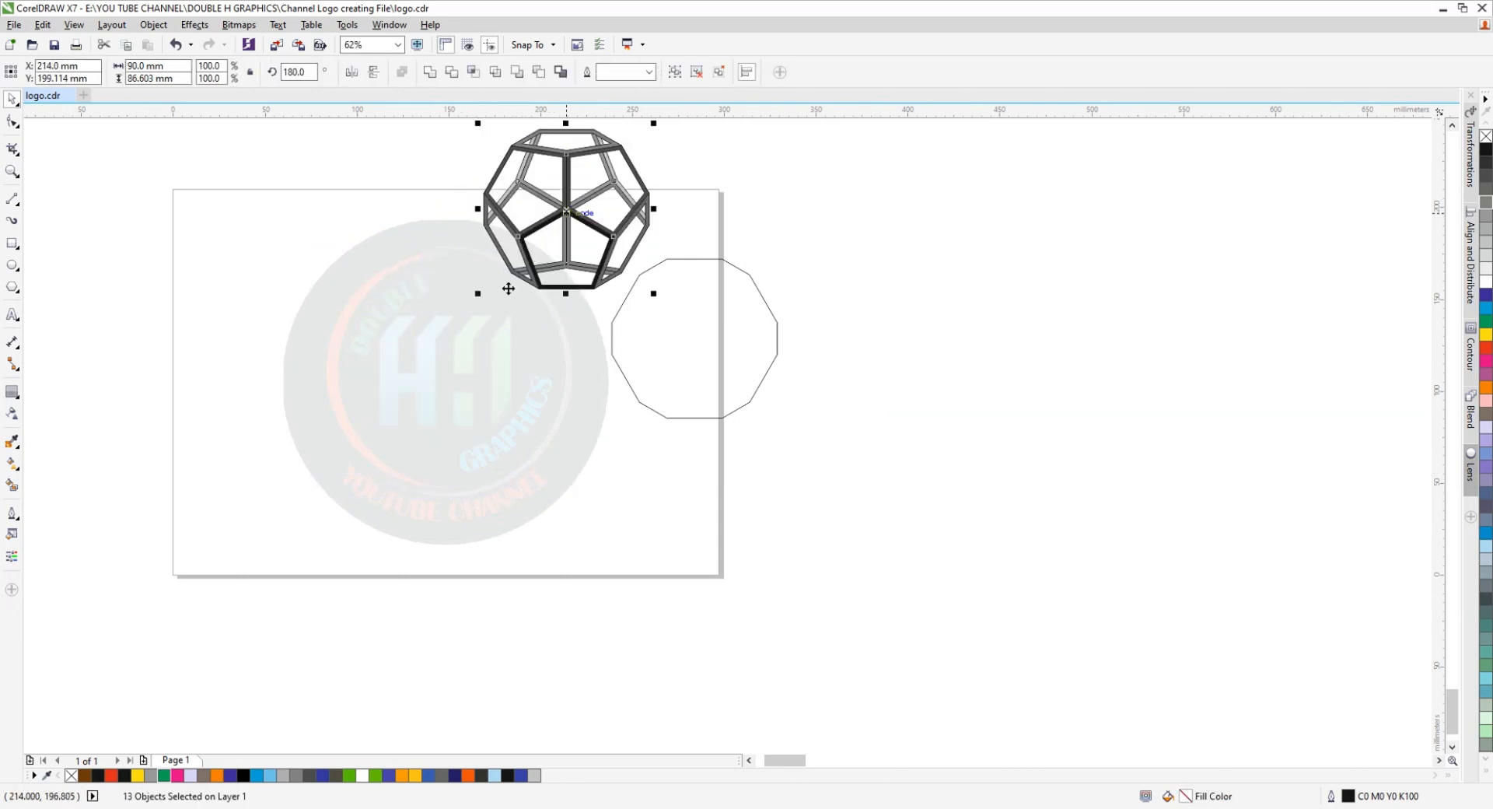
Draw a six-sided polygon about 21.3 mm wide and 24.6 mm high over the reference logo's red arc.
click(12, 287)
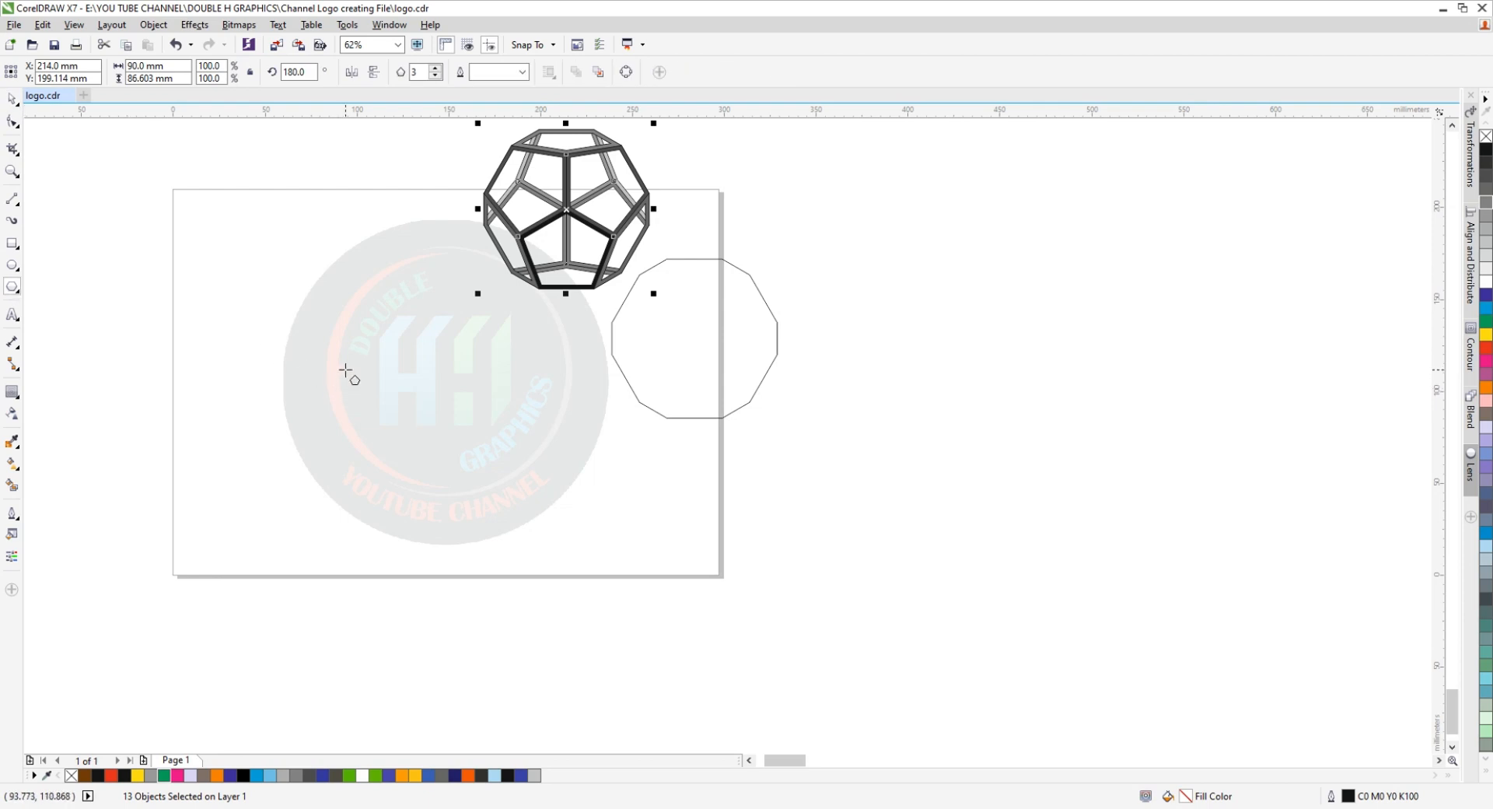
drag(345, 370, 357, 393)
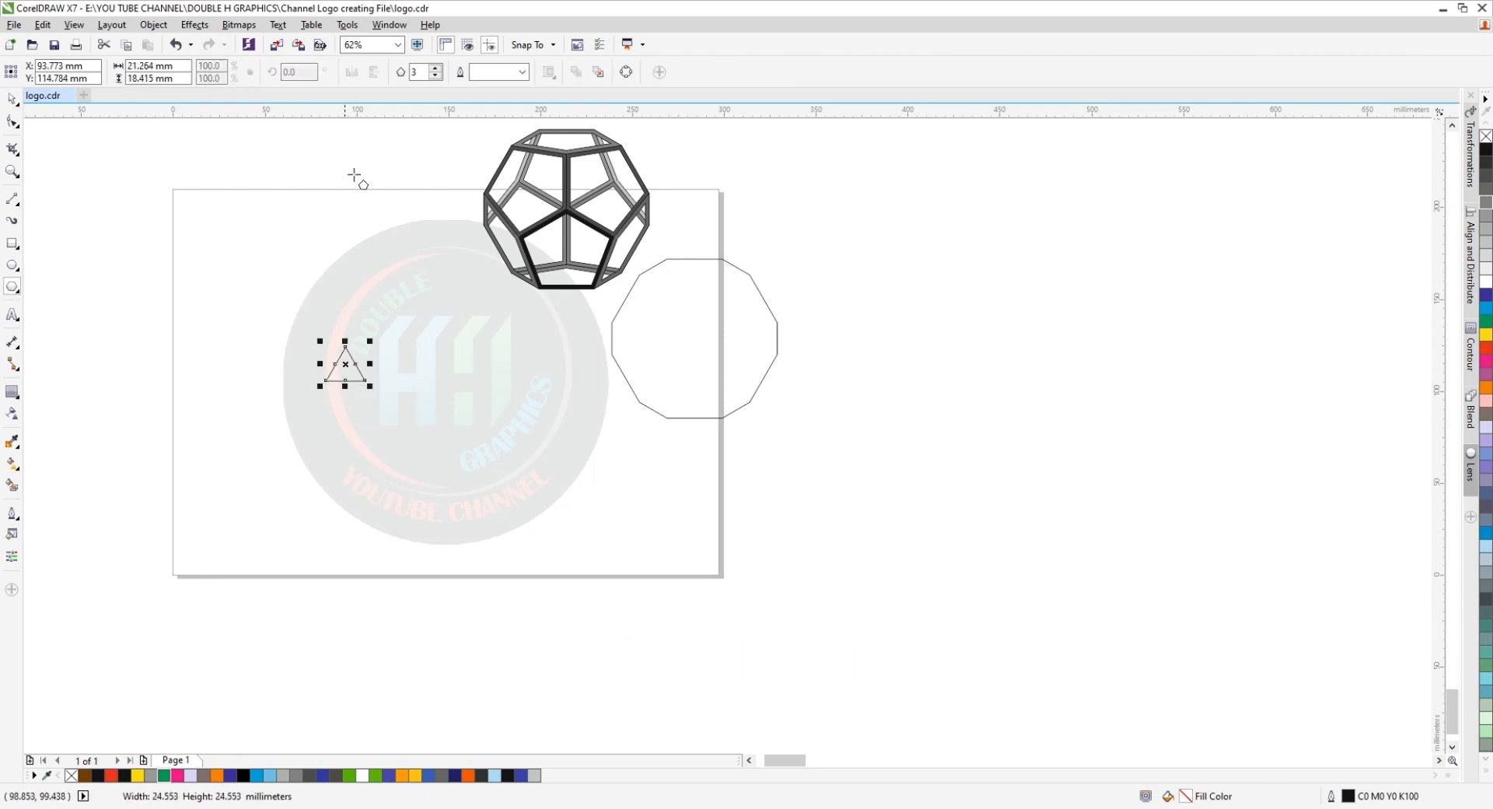
click(437, 69)
click(436, 69)
click(436, 69)
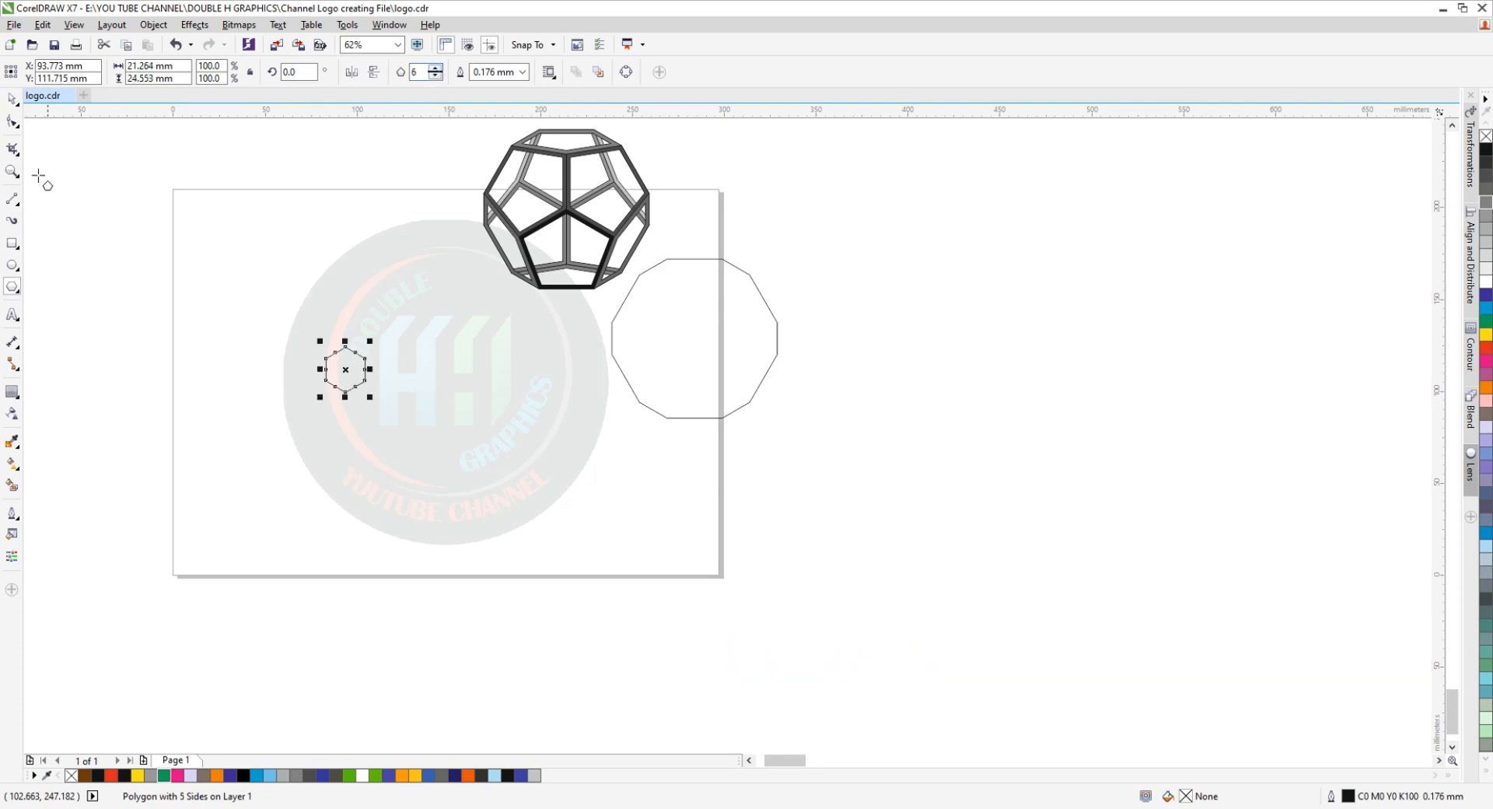
click(12, 99)
Scale the hexagon down to 50% and place a duplicate against its right edge so the sides touch.
scroll(343, 370, up, 2)
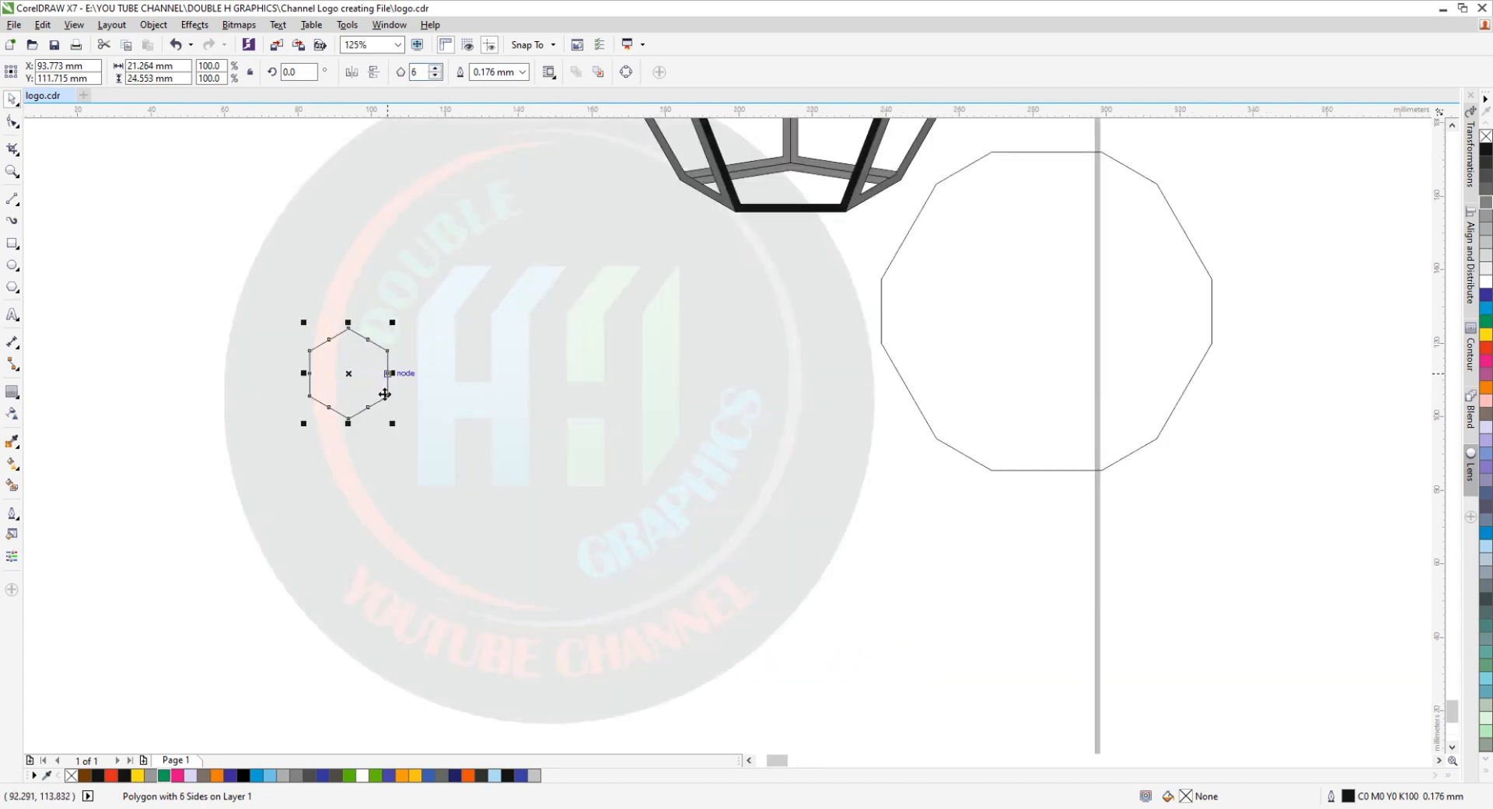
drag(392, 424, 328, 352)
scroll(255, 346, up, 1)
right_click(328, 353)
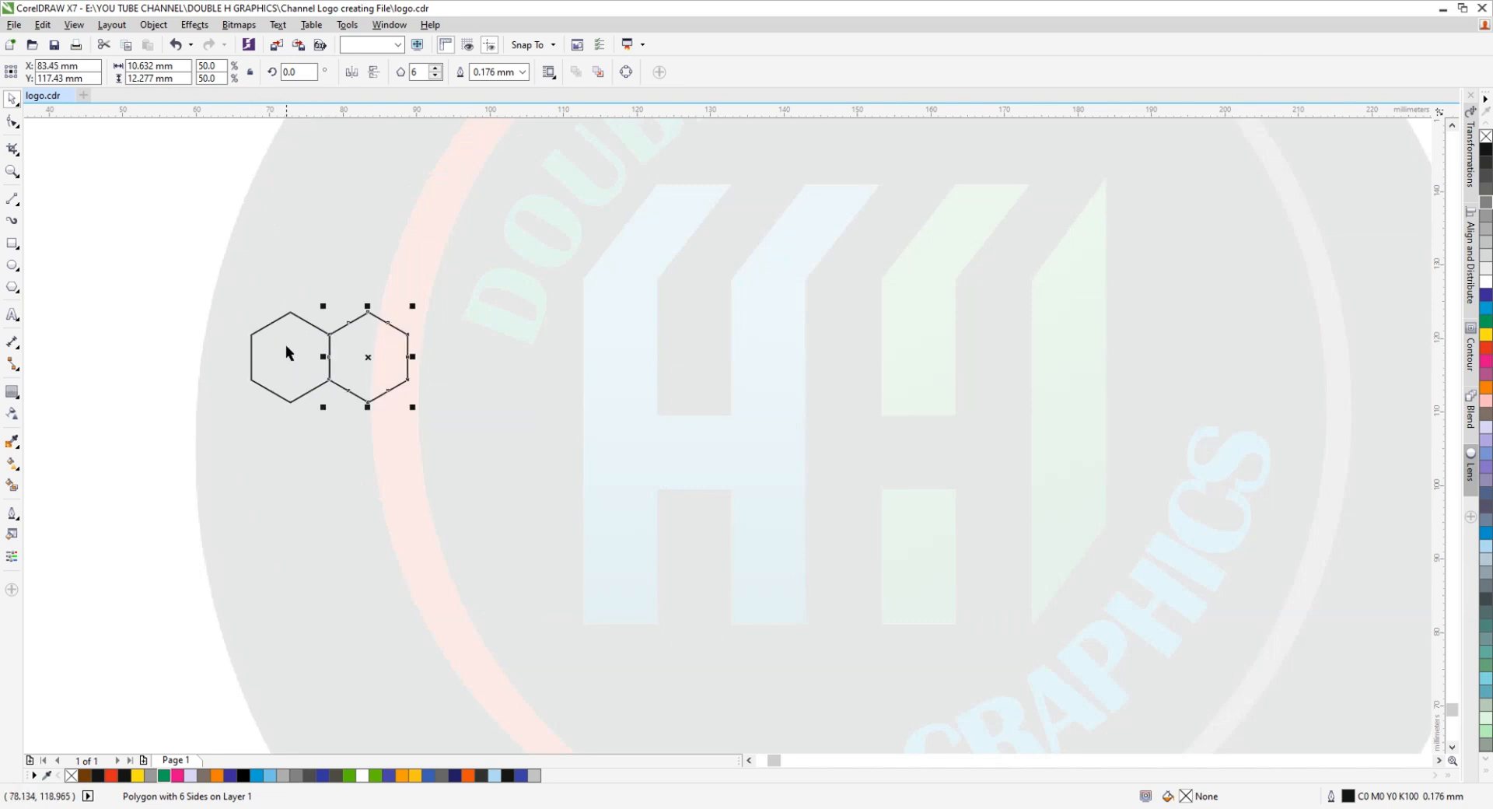
Repeat the hexagon duplication three times to extend the row to five touching hexagons.
scroll(286, 343, down, 1)
key(ctrl+r)
key(ctrl+r)
key(ctrl+r)
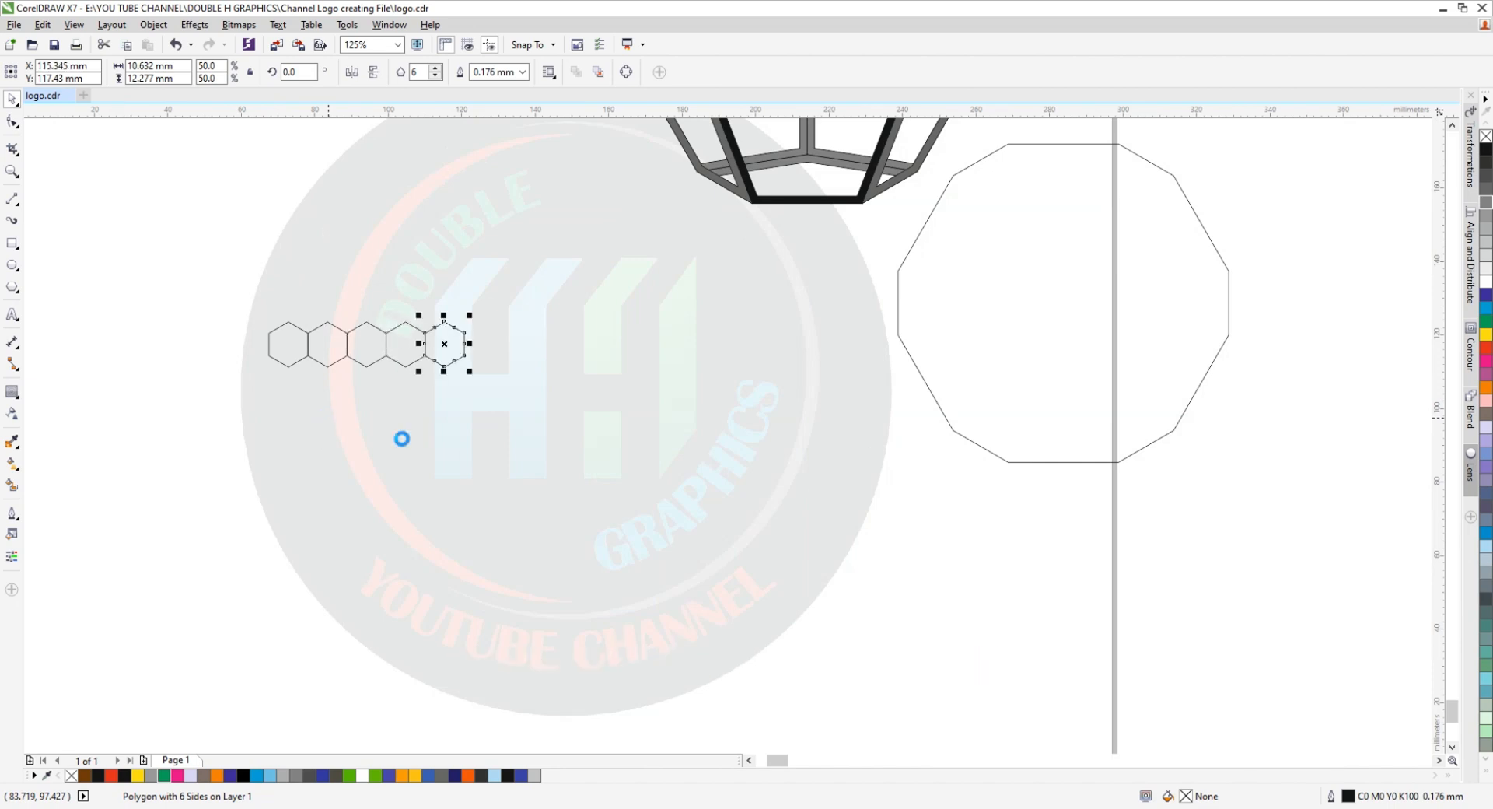
click(549, 265)
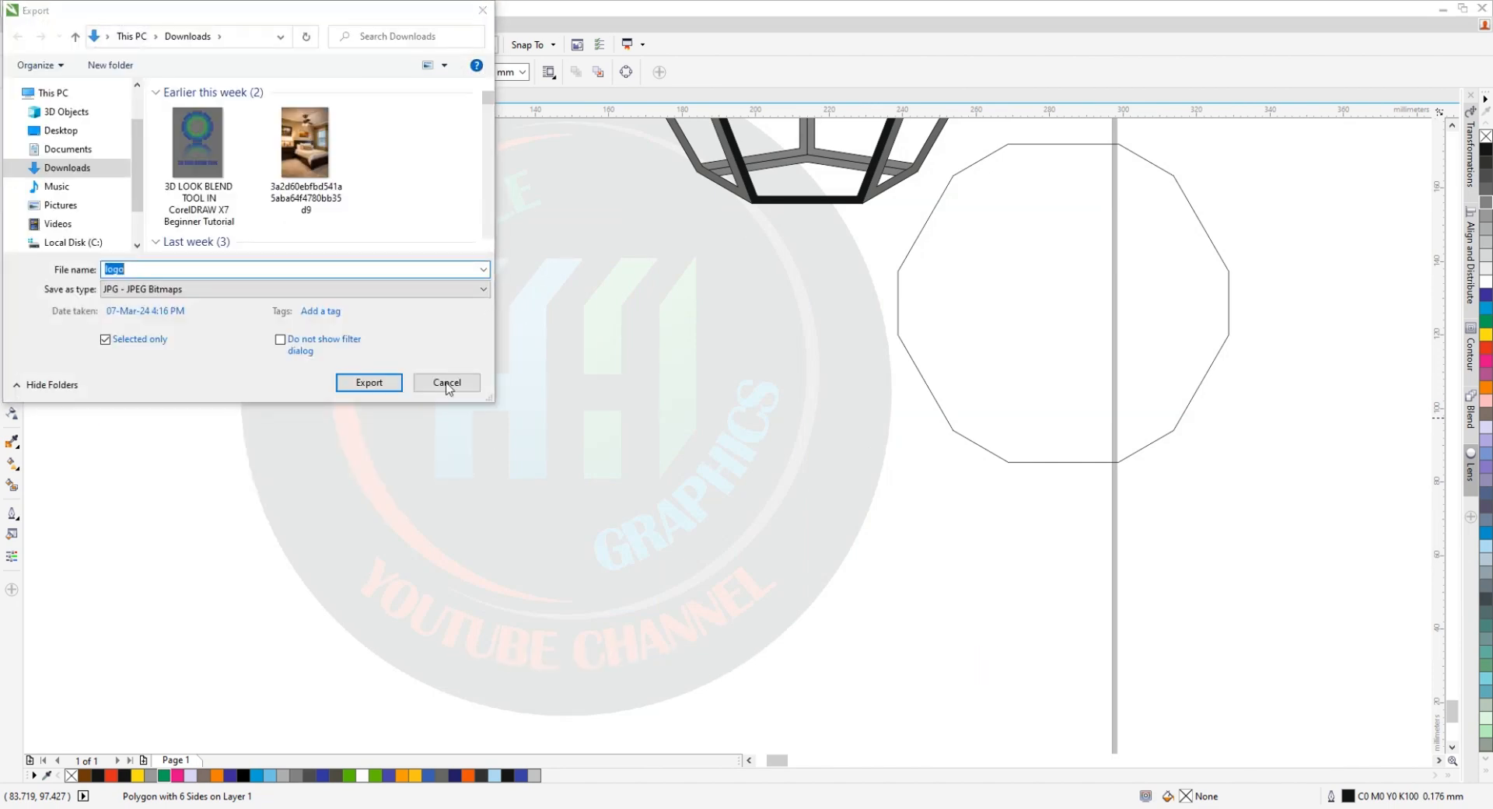
click(447, 382)
key(ctrl+z)
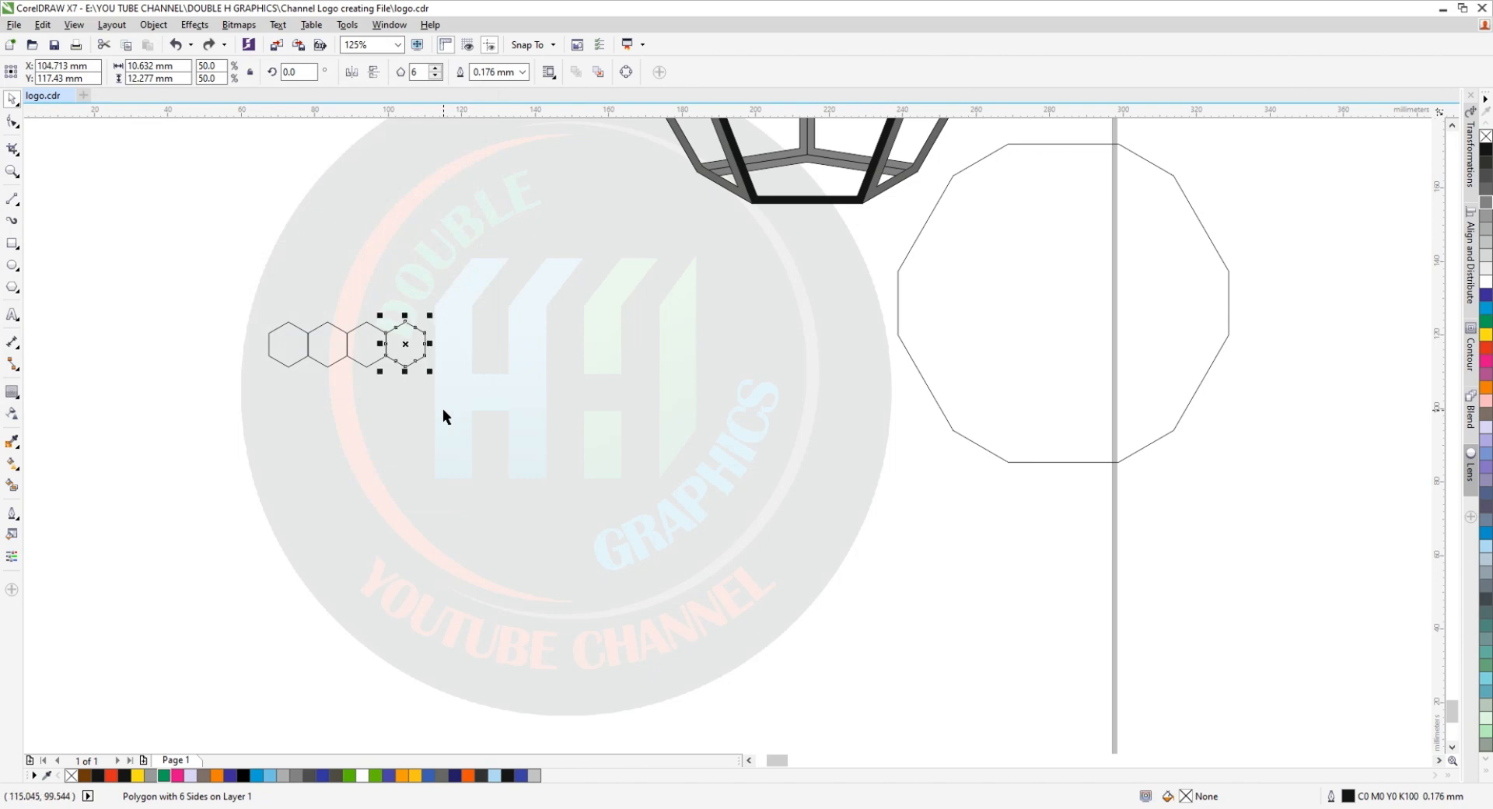
Keep repeating the duplication until the row holds twelve touching hexagons.
key(ctrl+r)
key(ctrl+r)
key(ctrl+r)
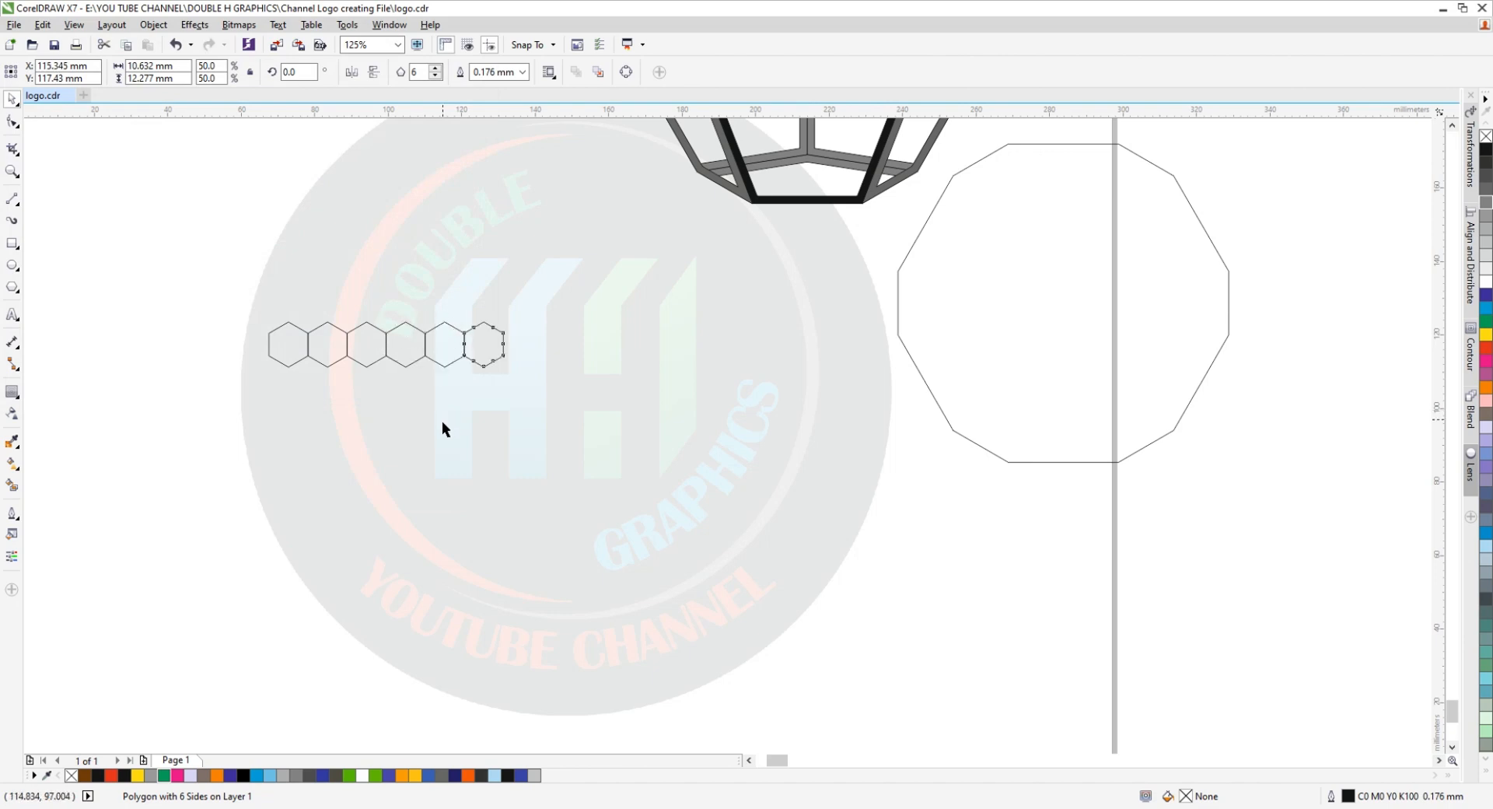
key(ctrl+r)
key(ctrl+r)
key(ctrl+r)
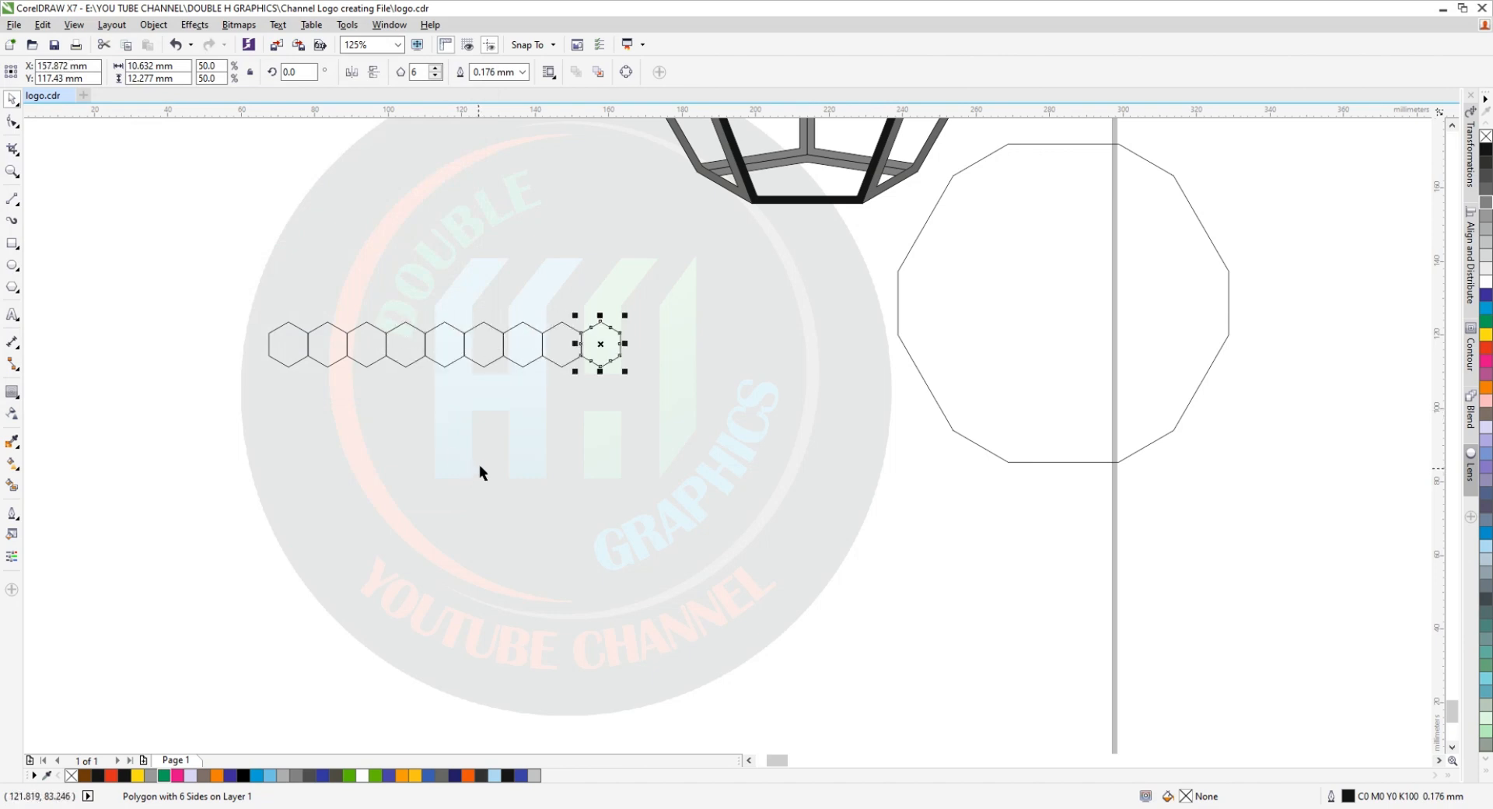
key(ctrl+r)
key(ctrl+r)
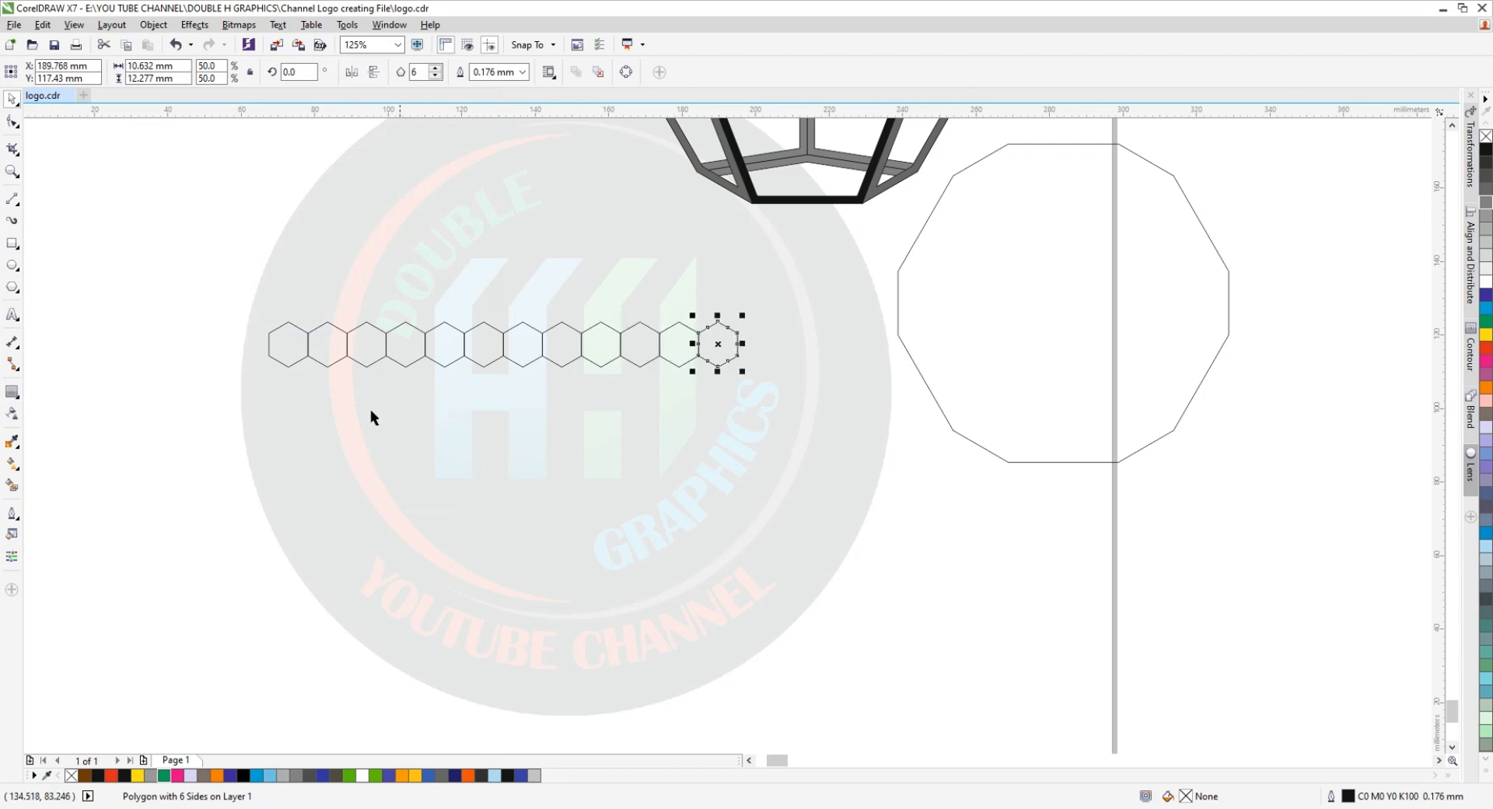
Duplicate the whole twelve-hexagon row directly below, shifted half a hexagon right so both rows interlock.
drag(228, 292, 790, 420)
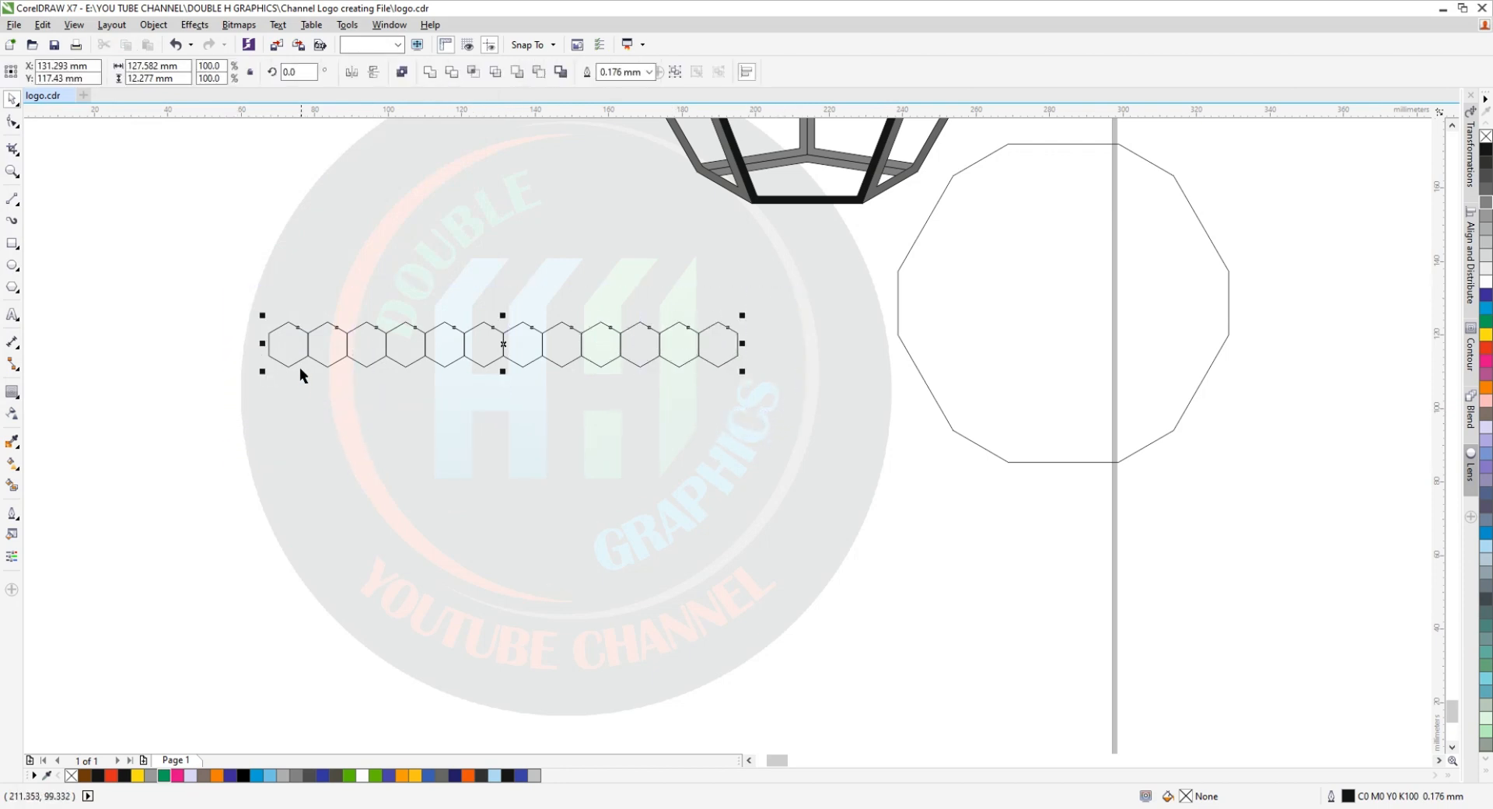
scroll(308, 338, up, 2)
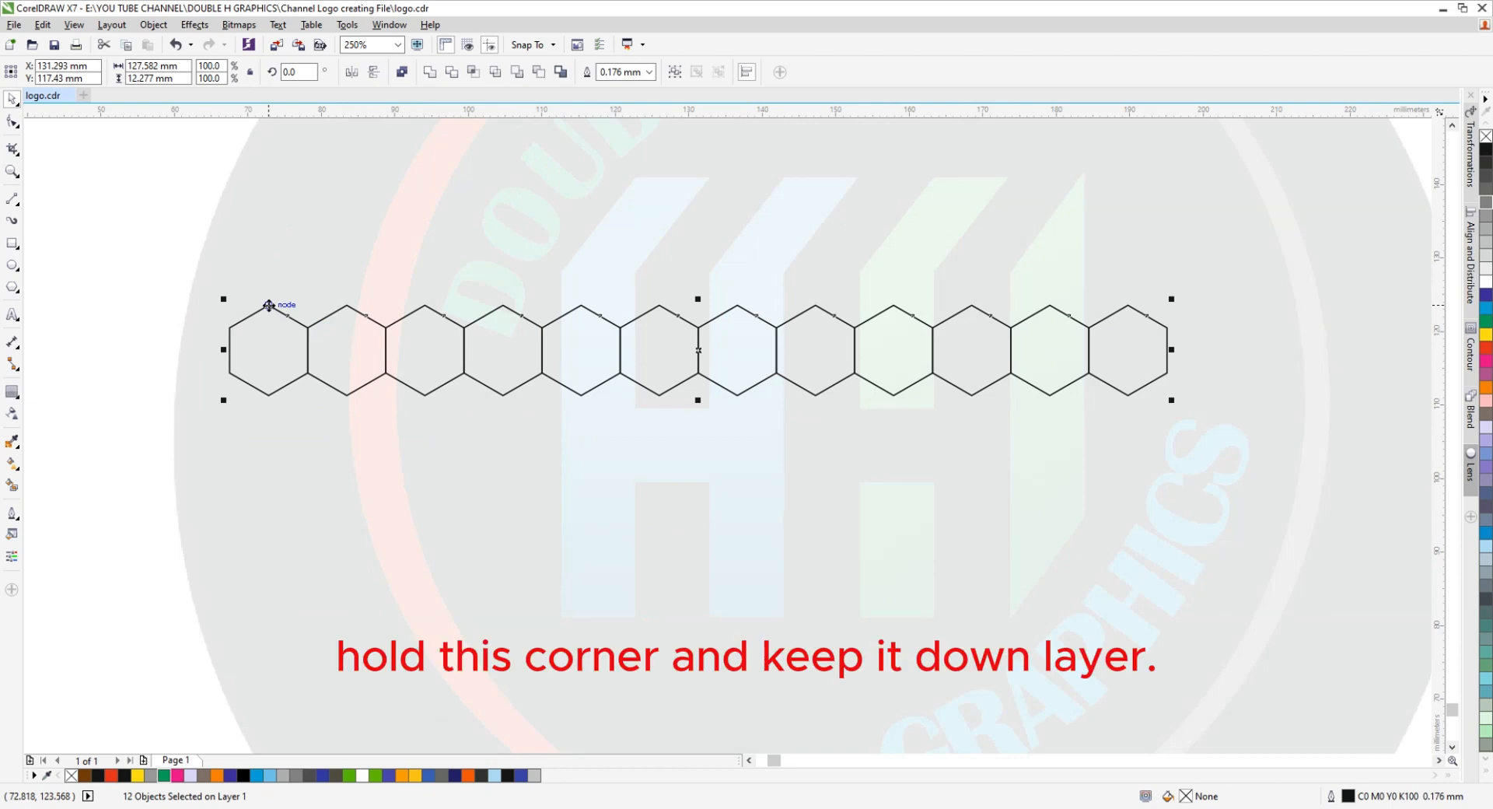
drag(270, 307, 308, 373)
scroll(346, 366, down, 2)
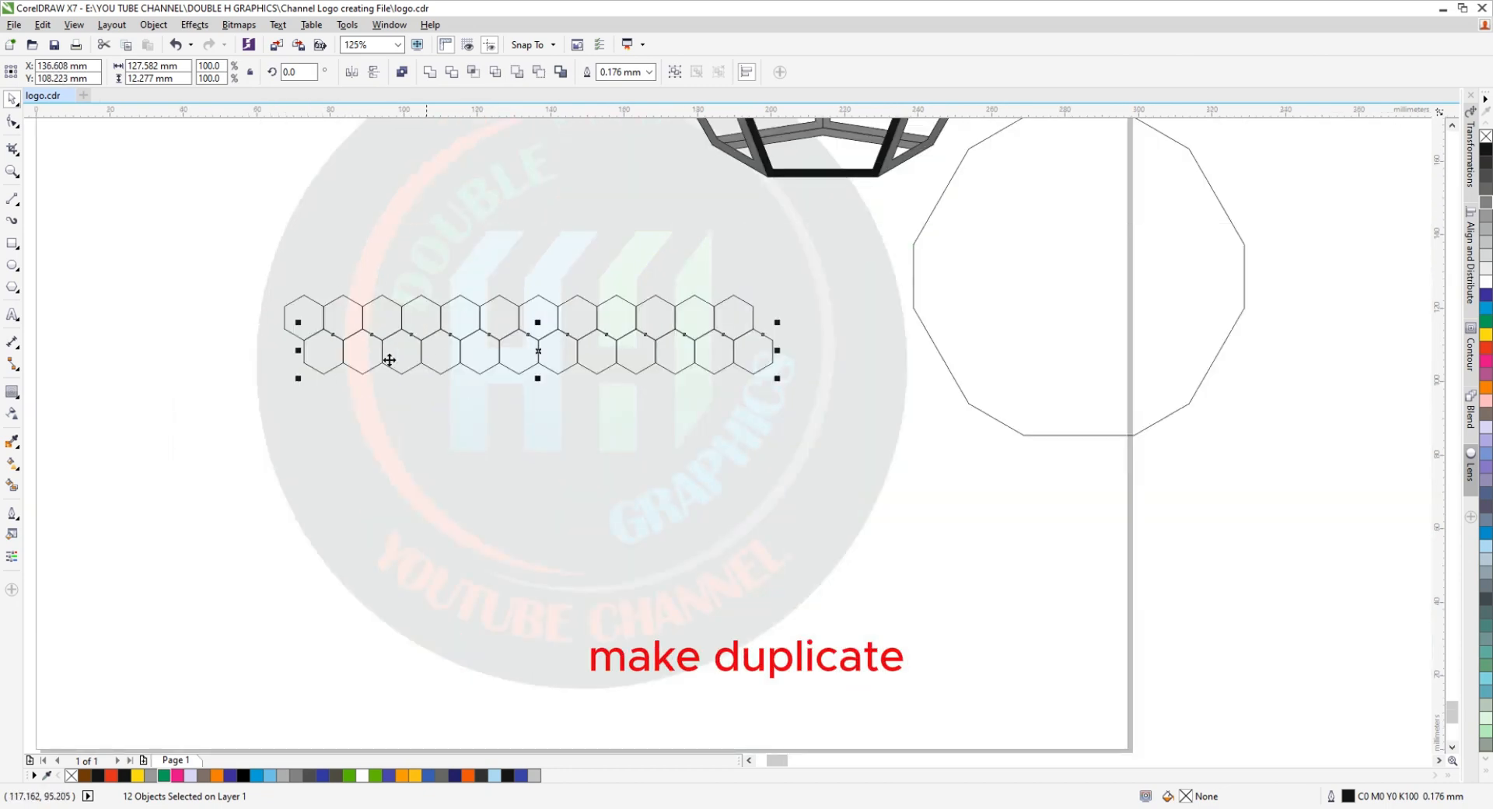
Fill eight hexagons alternating between the two rows with black: every third one in each row, starting with the upper row's first.
click(285, 315)
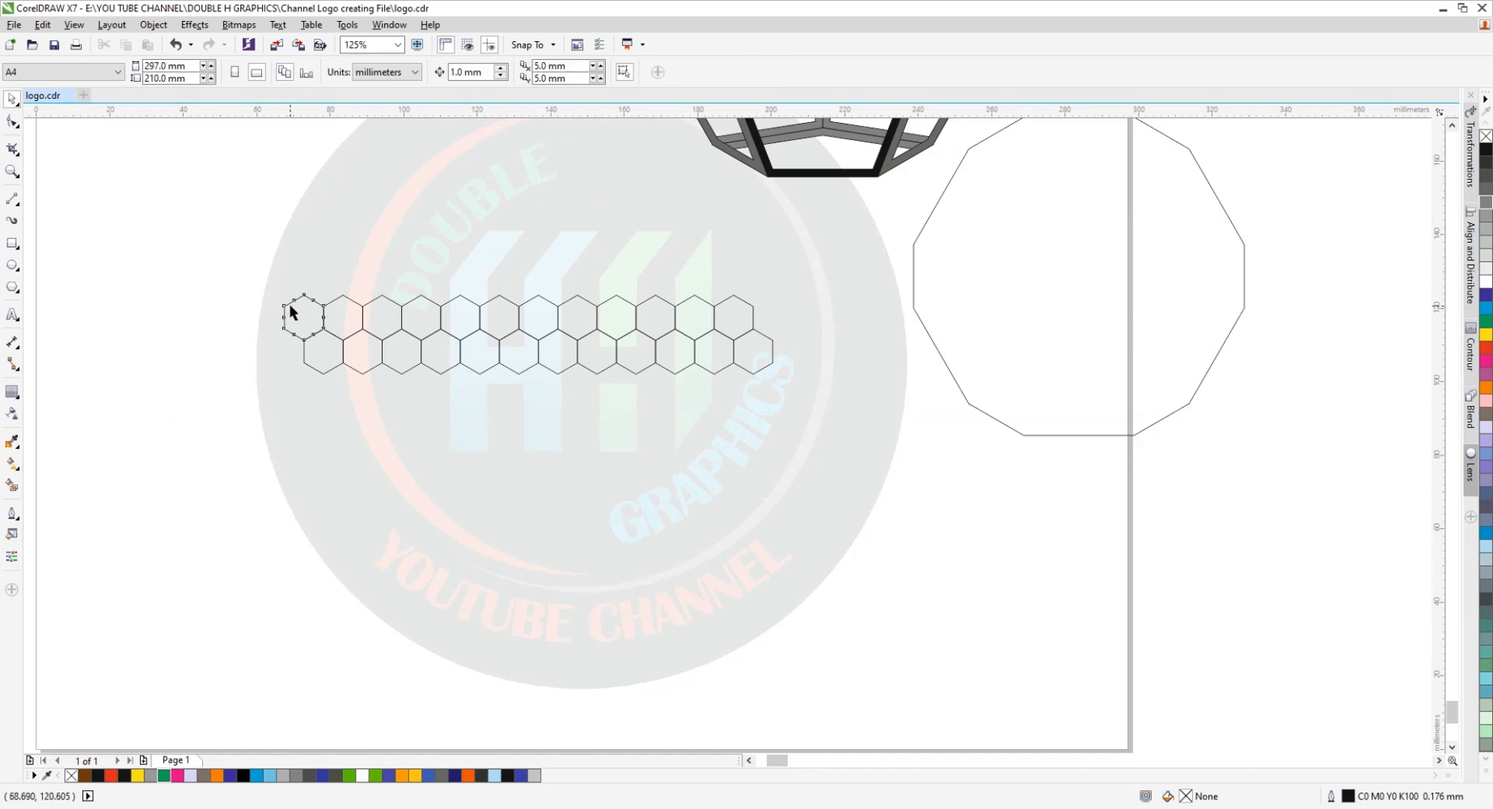
shift+click(356, 359)
shift+click(428, 309)
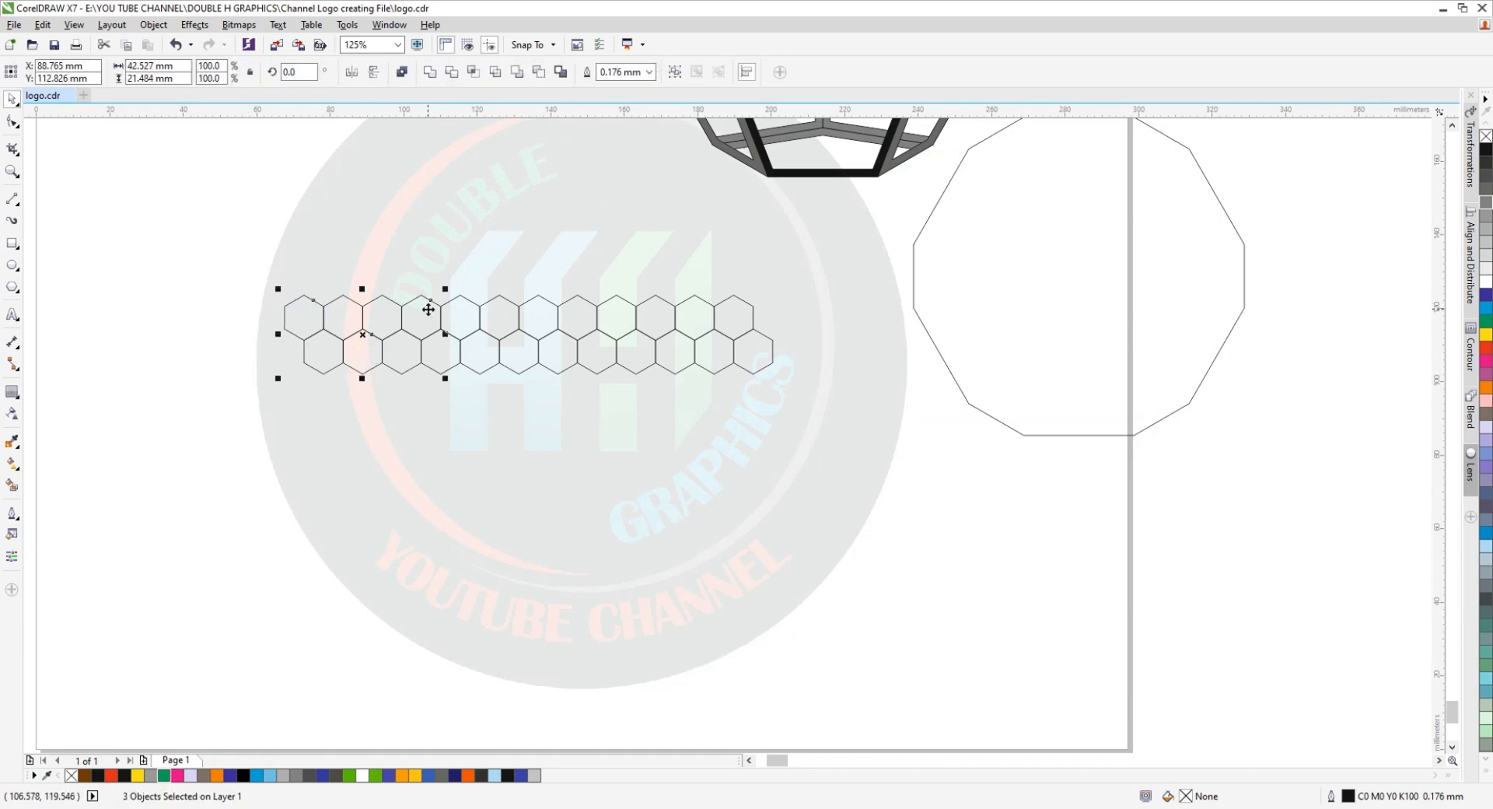
shift+click(549, 317)
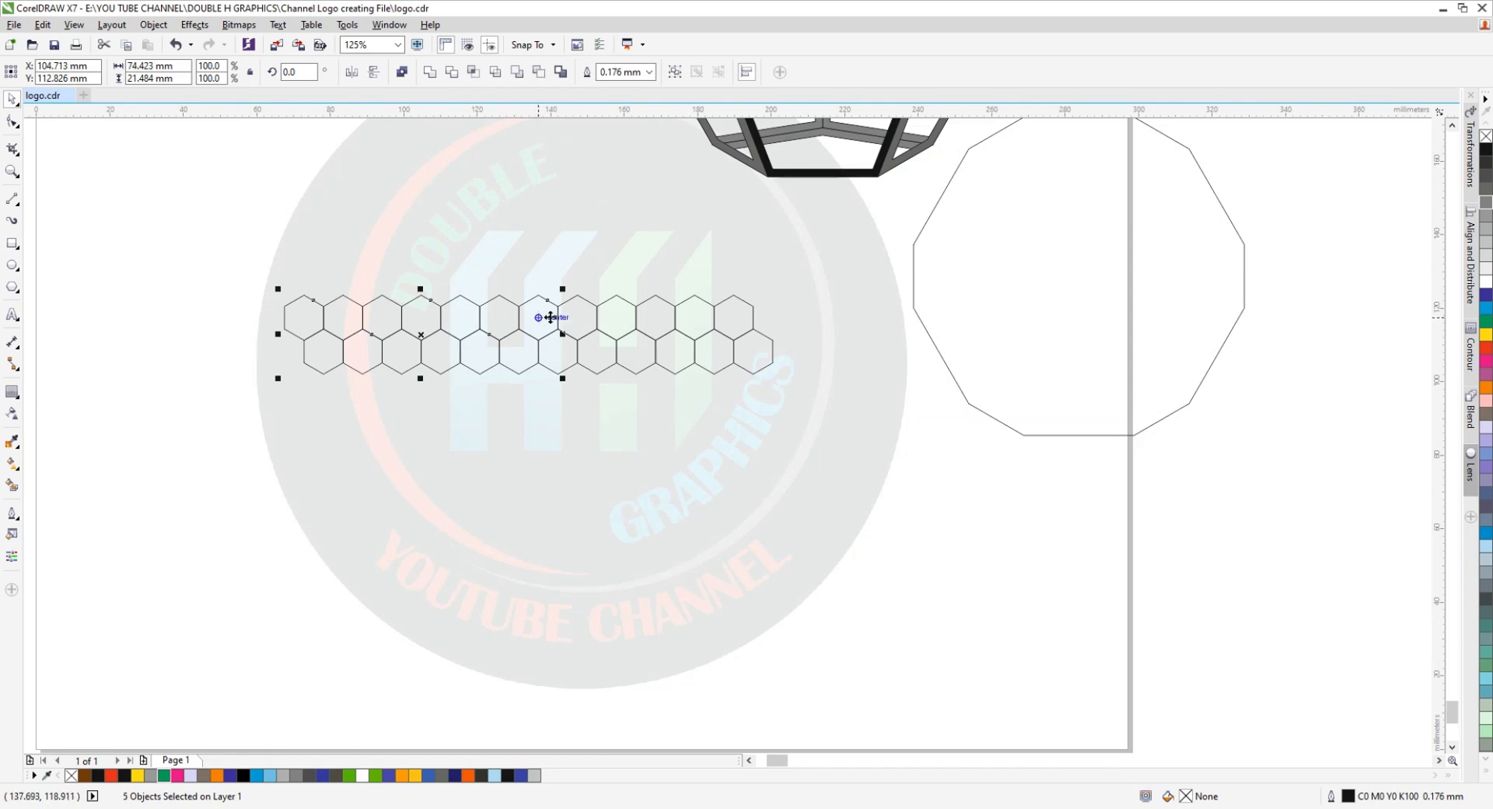
shift+click(654, 316)
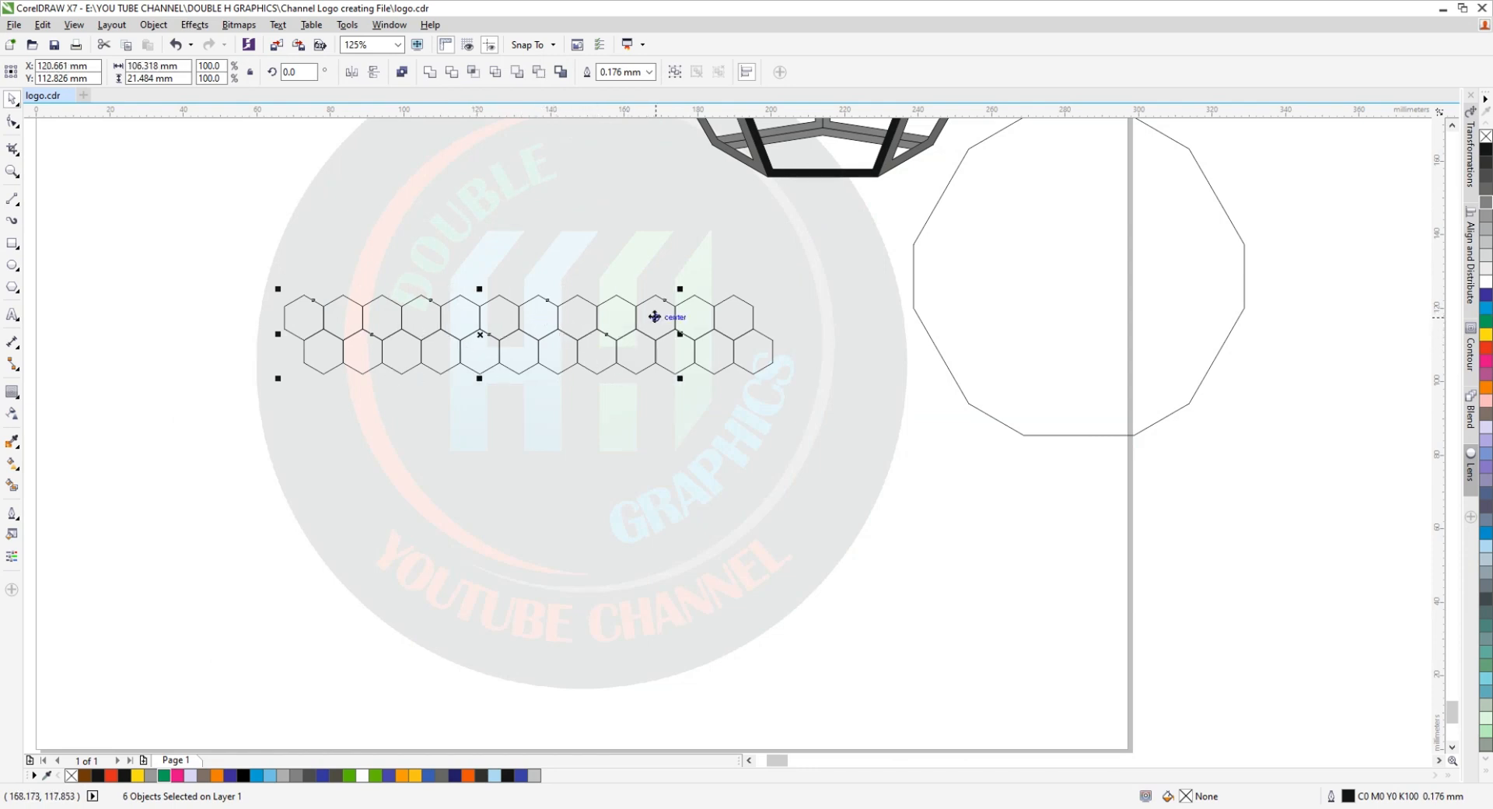
shift+click(707, 358)
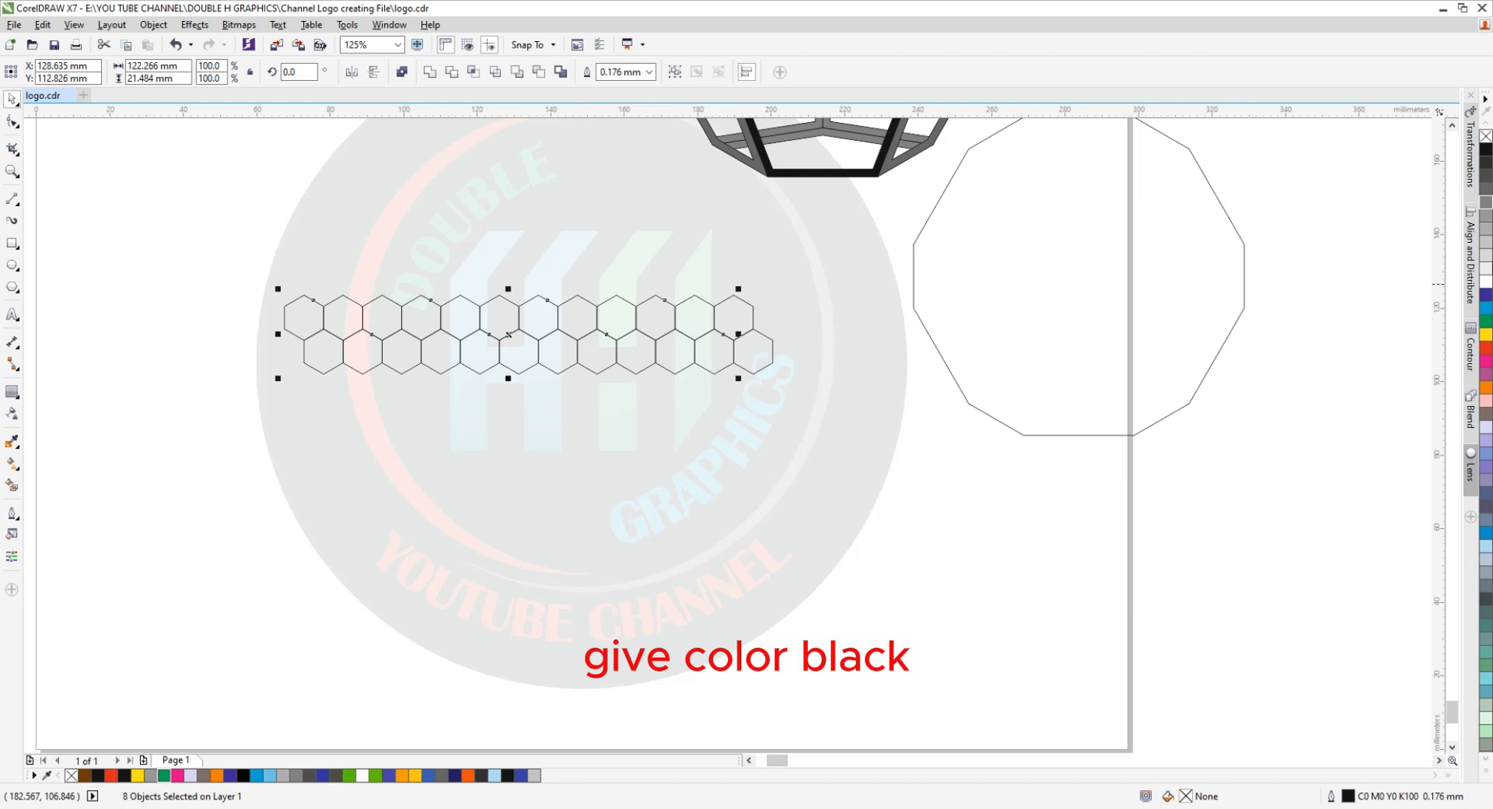
click(1486, 149)
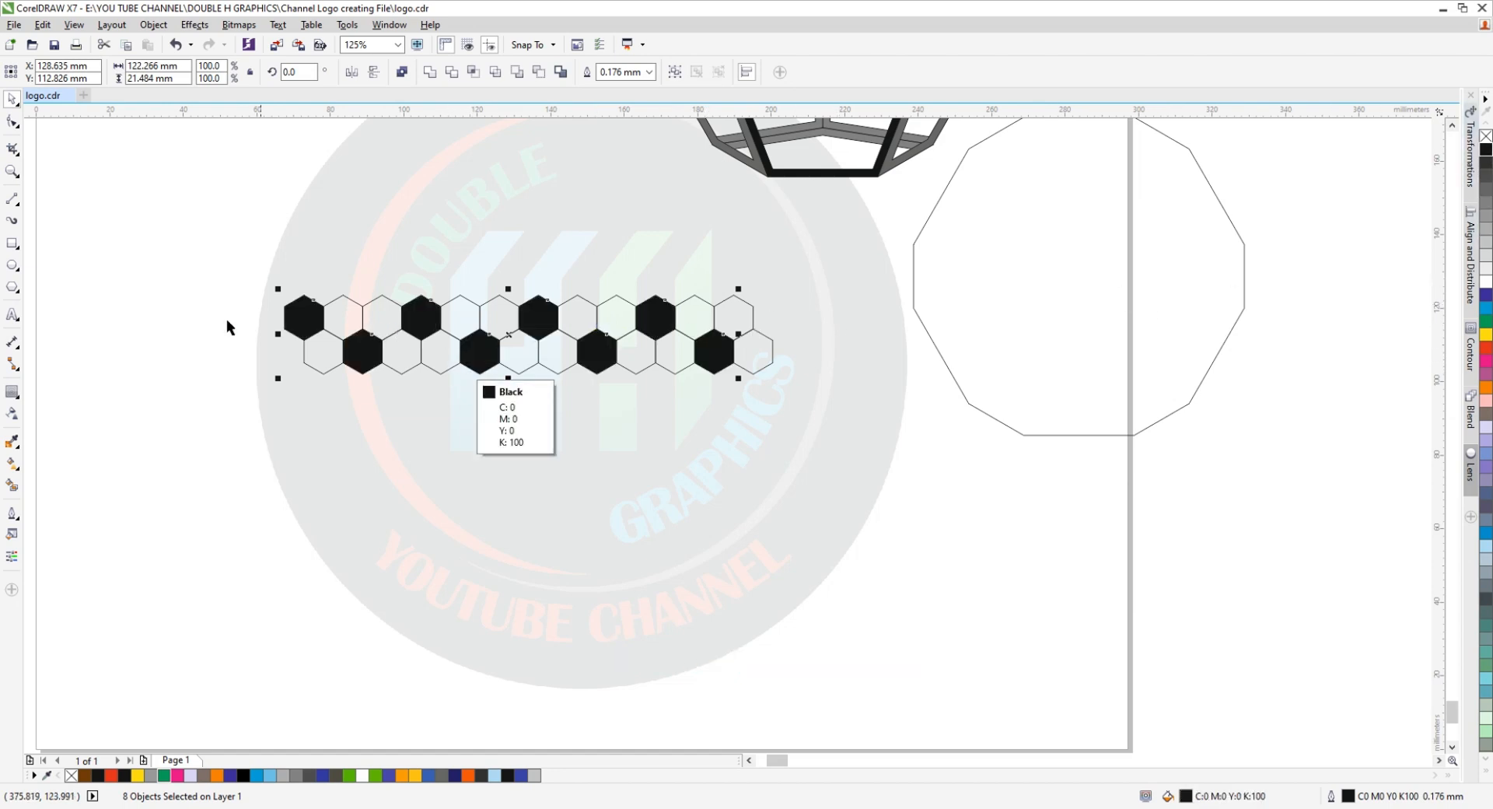
Duplicate the whole two-row hexagon block directly below so it interlocks, and repeat the duplication until the pattern has twelve rows.
drag(195, 257, 807, 400)
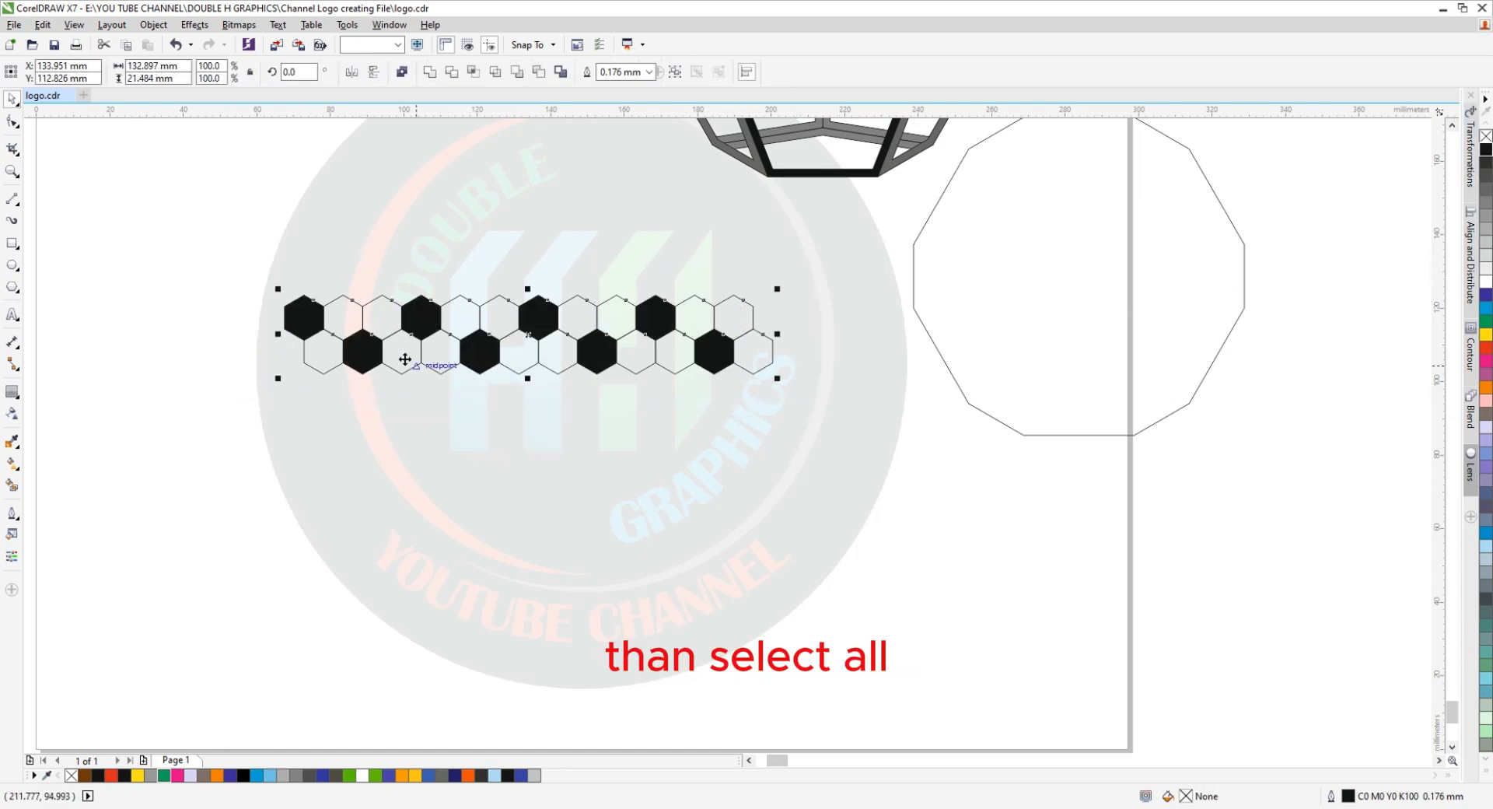
scroll(333, 310, up, 2)
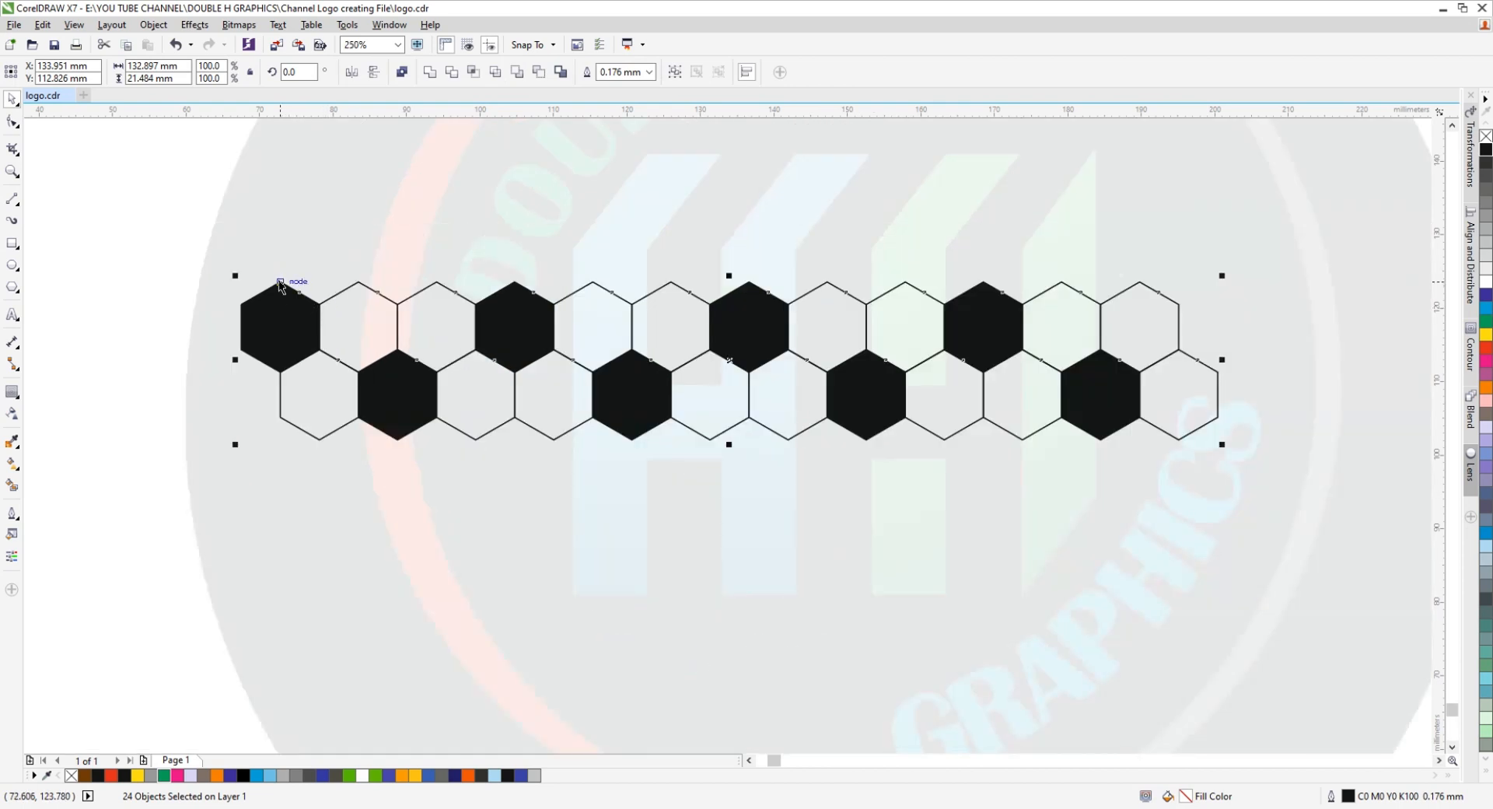
drag(281, 282, 279, 418)
right_click(279, 418)
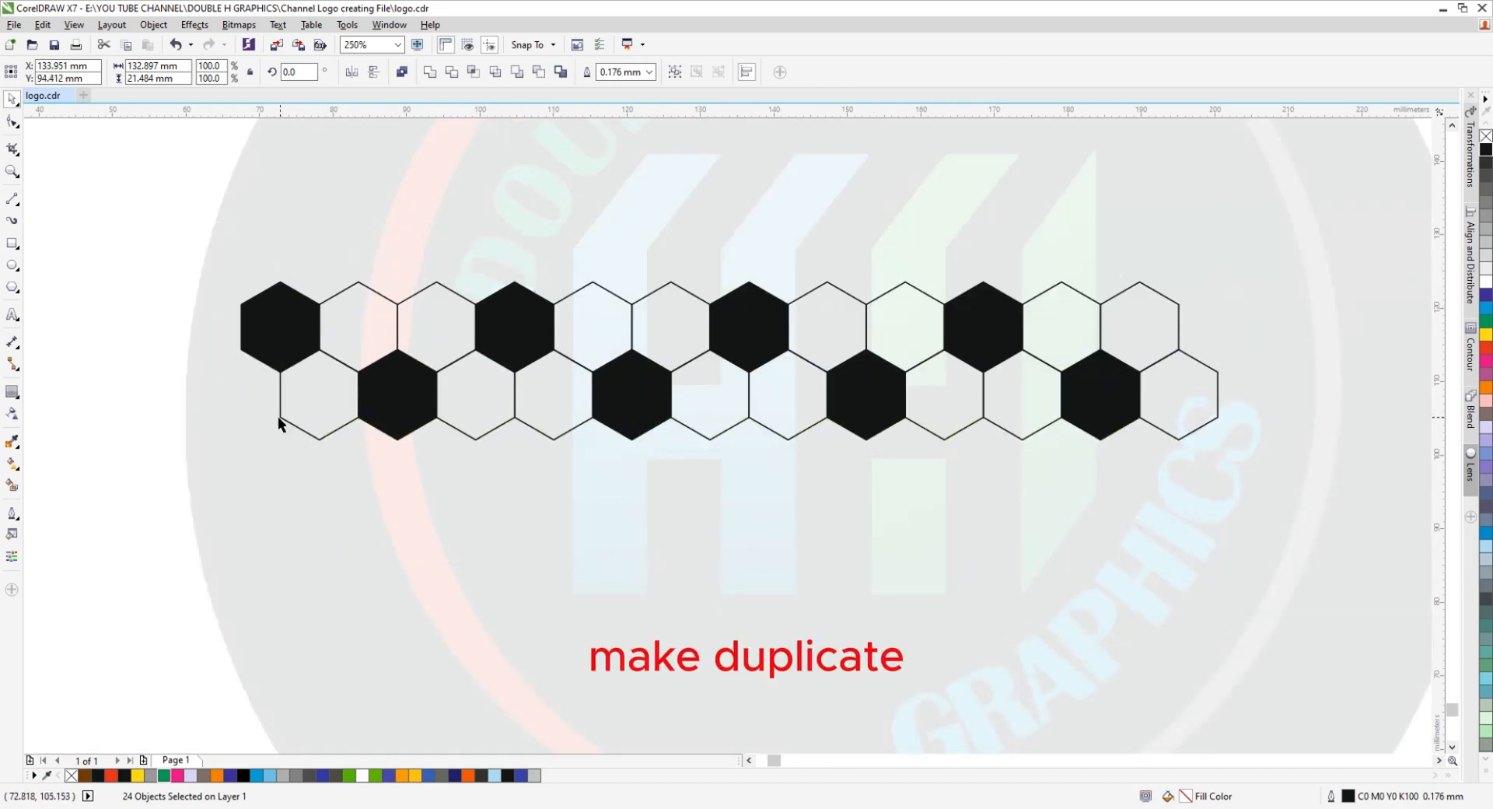
scroll(459, 264, down, 2)
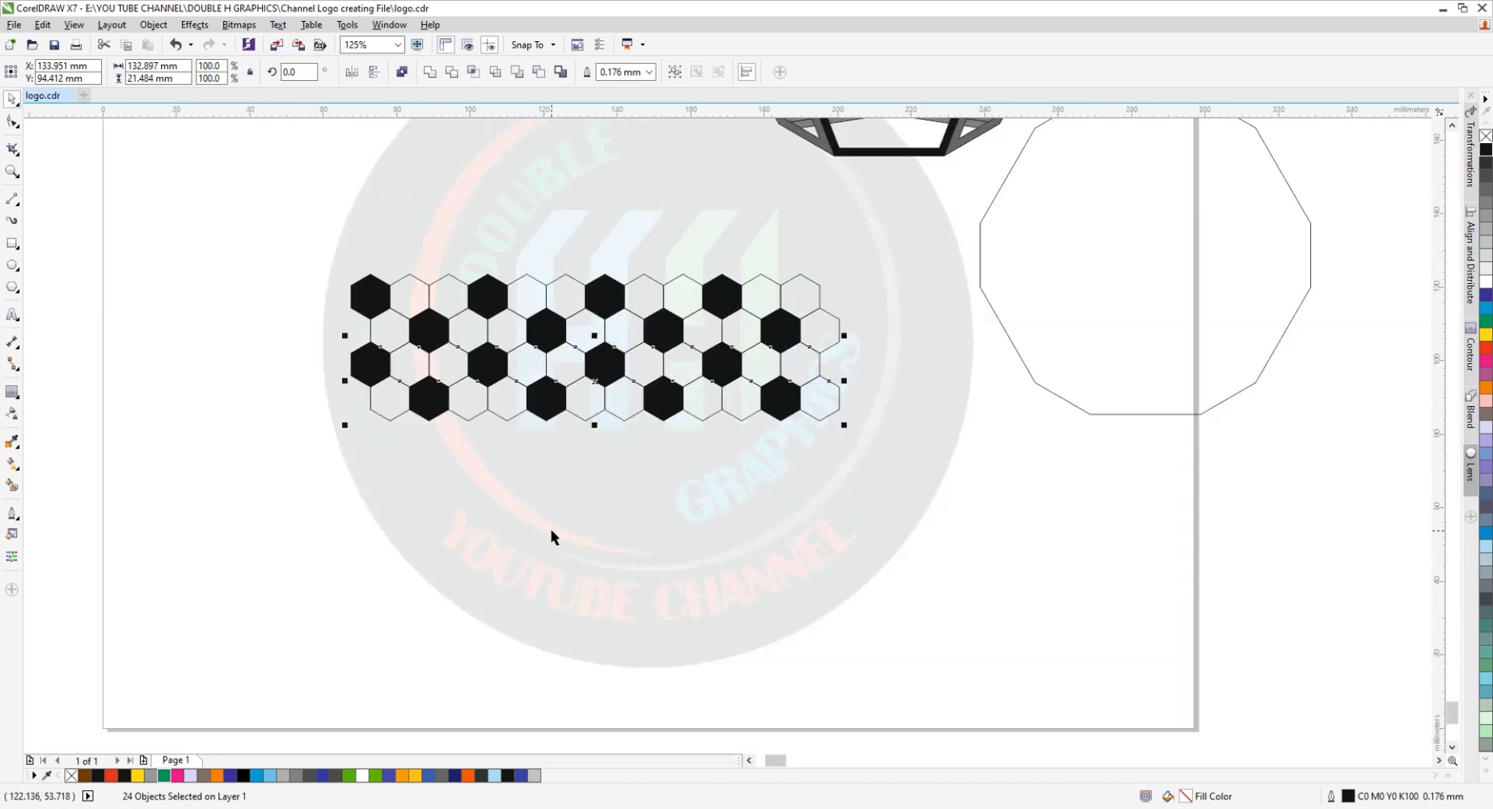
key(ctrl+r)
key(ctrl+r)
key(ctrl+r)
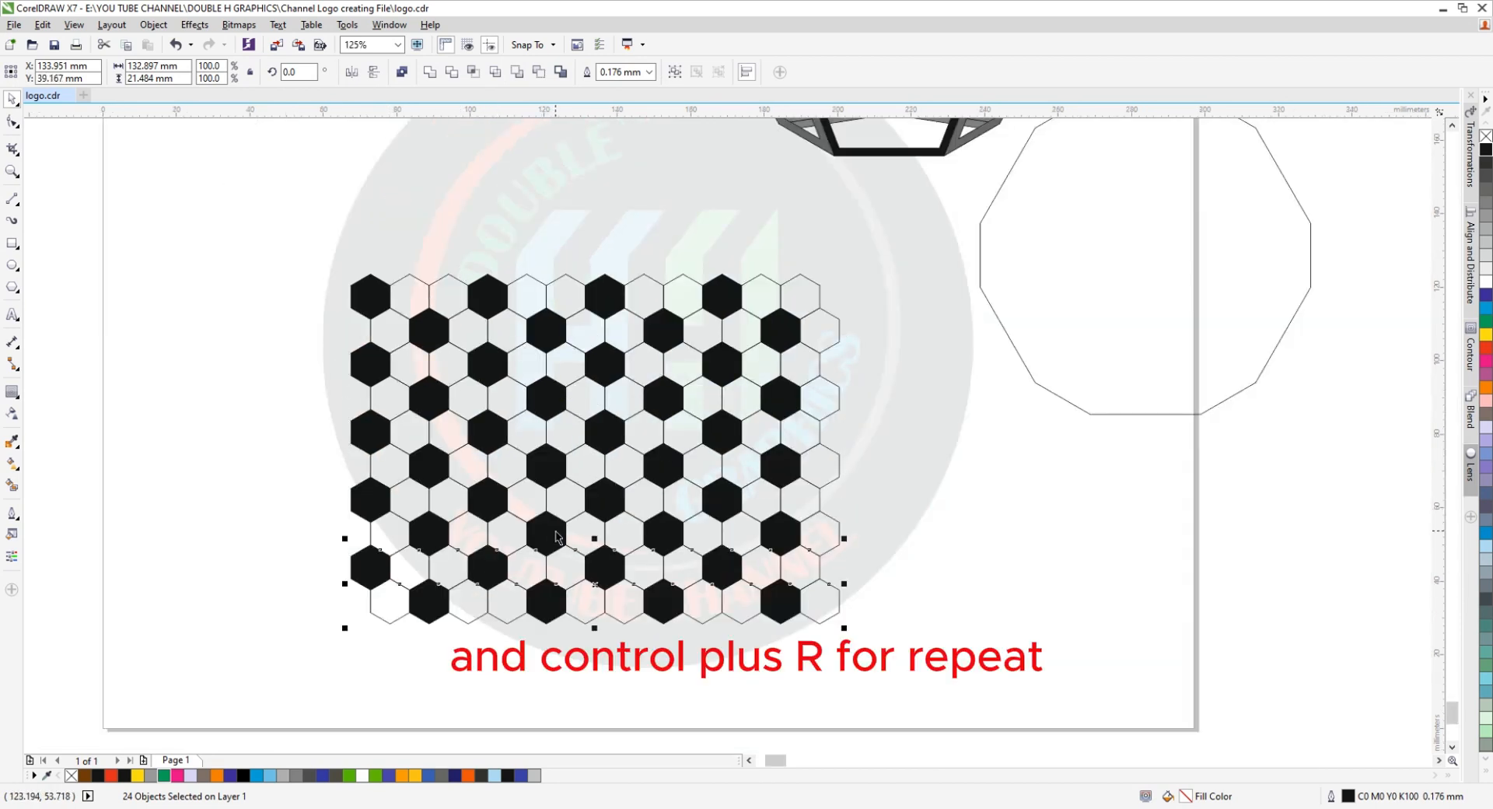
Scale the complete hexagon pattern down proportionally to about 90.6 by 77.4 mm and group it into one object.
scroll(555, 531, down, 2)
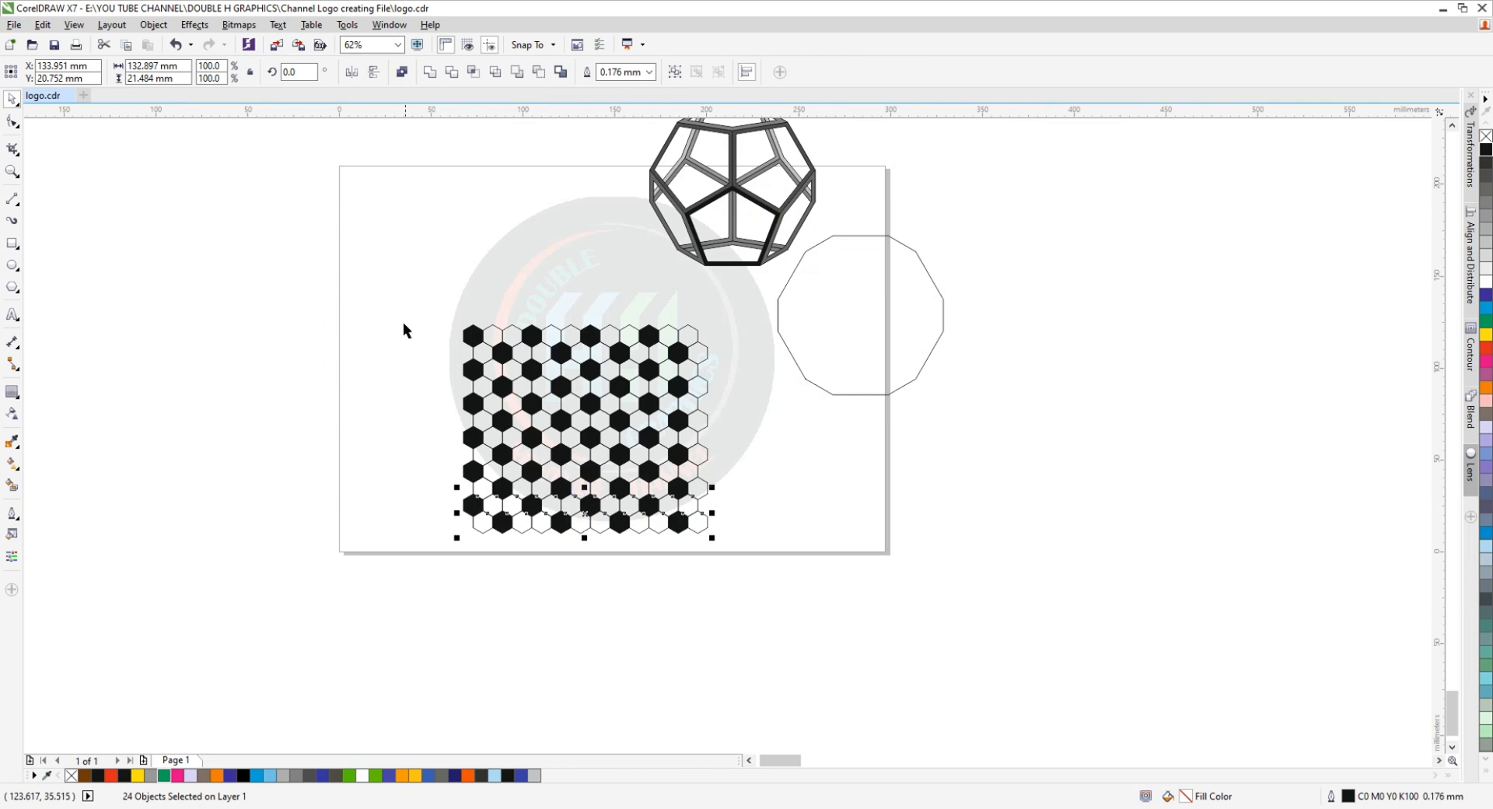
drag(402, 287, 739, 583)
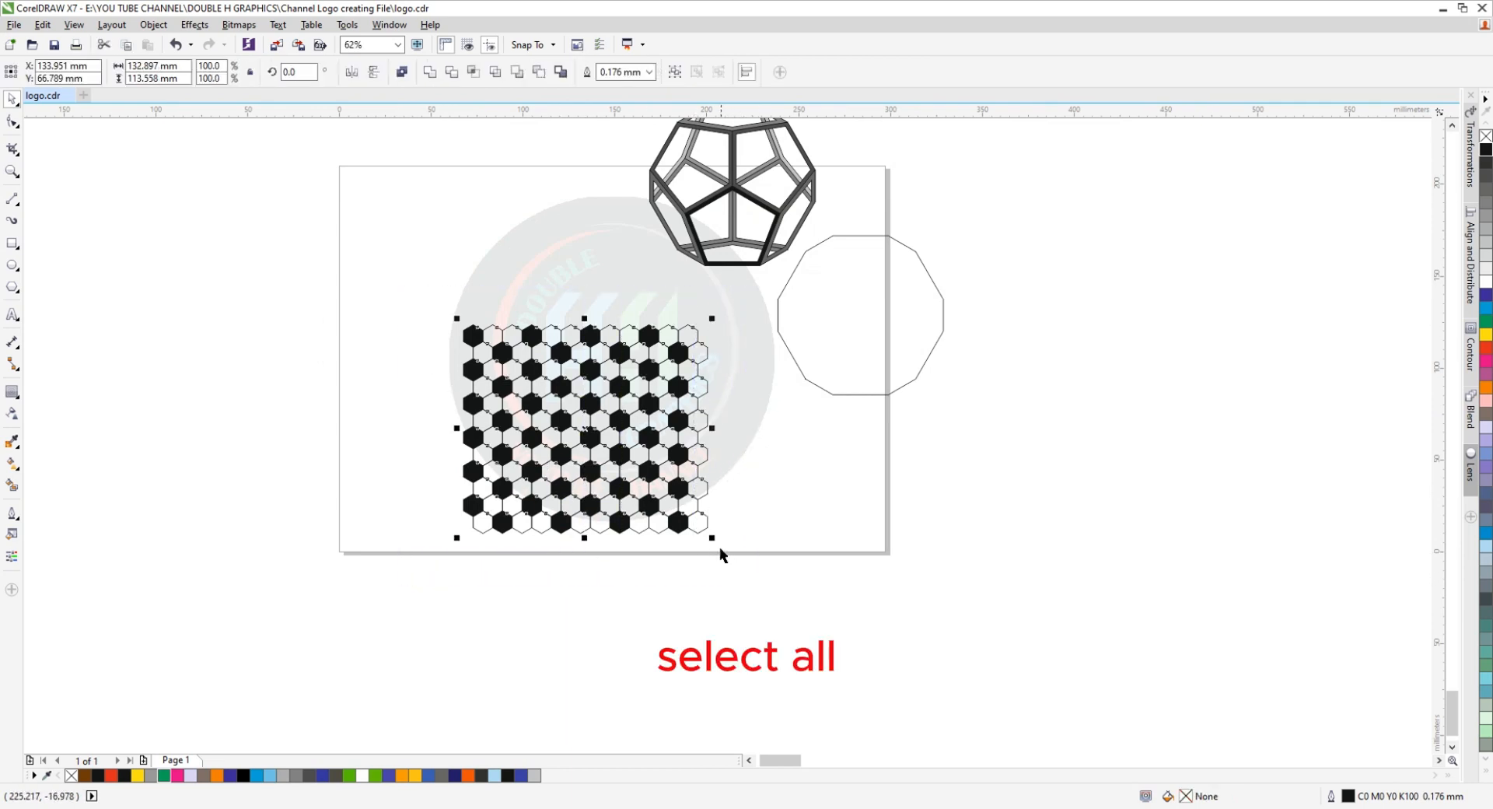
drag(712, 537, 627, 479)
scroll(574, 399, up, 2)
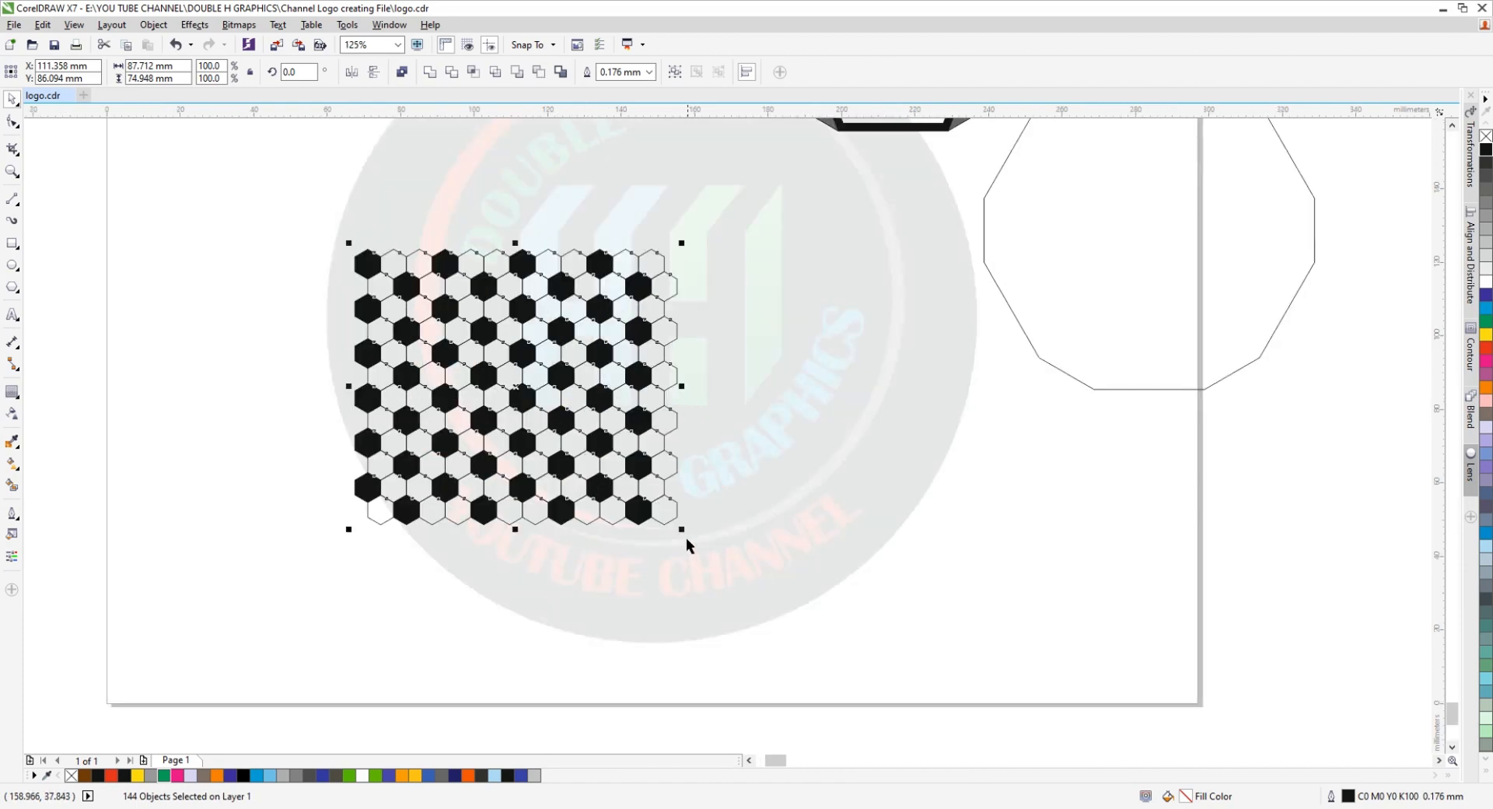
drag(682, 527, 690, 539)
scroll(534, 412, down, 2)
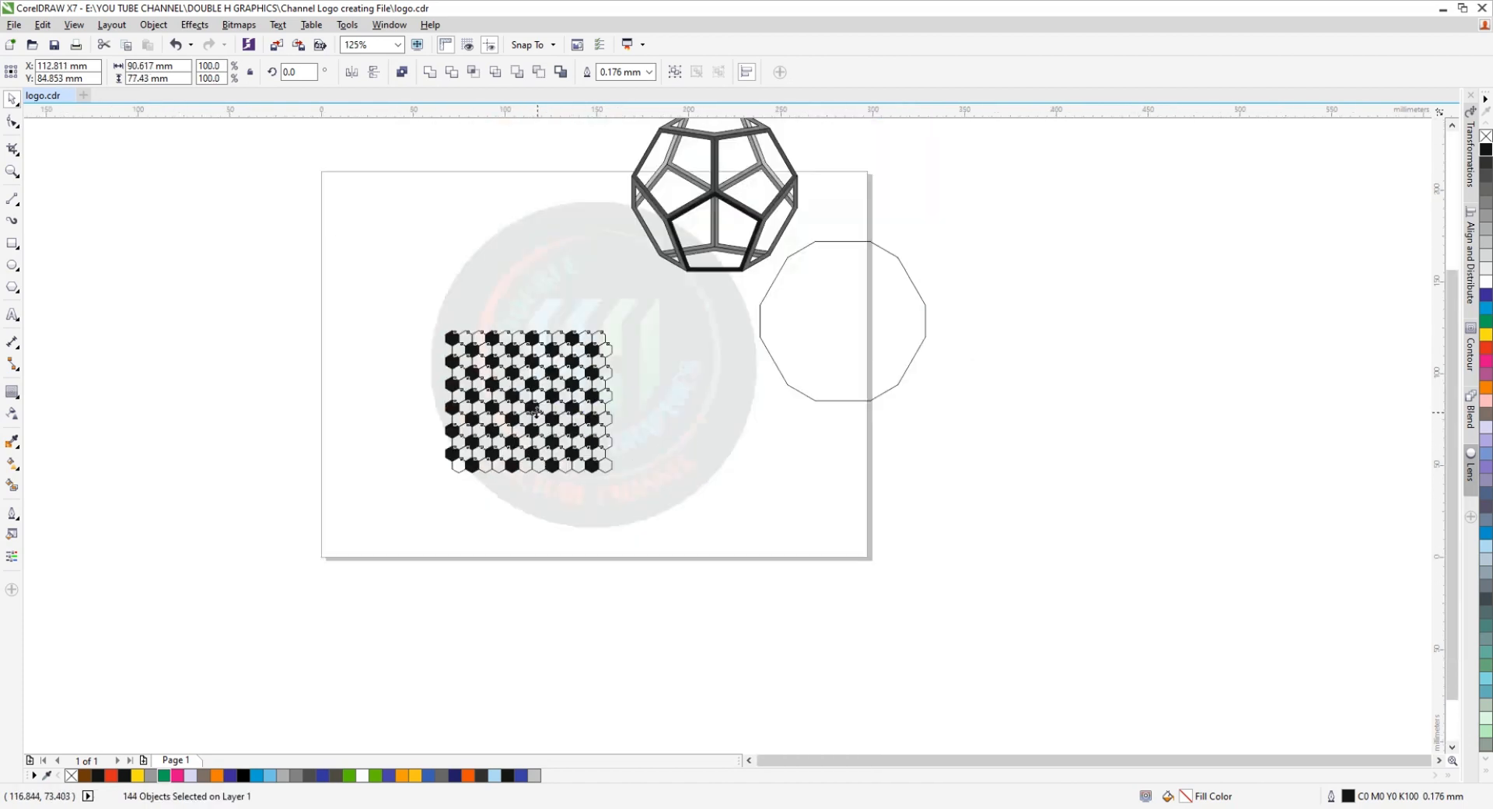
key(ctrl+g)
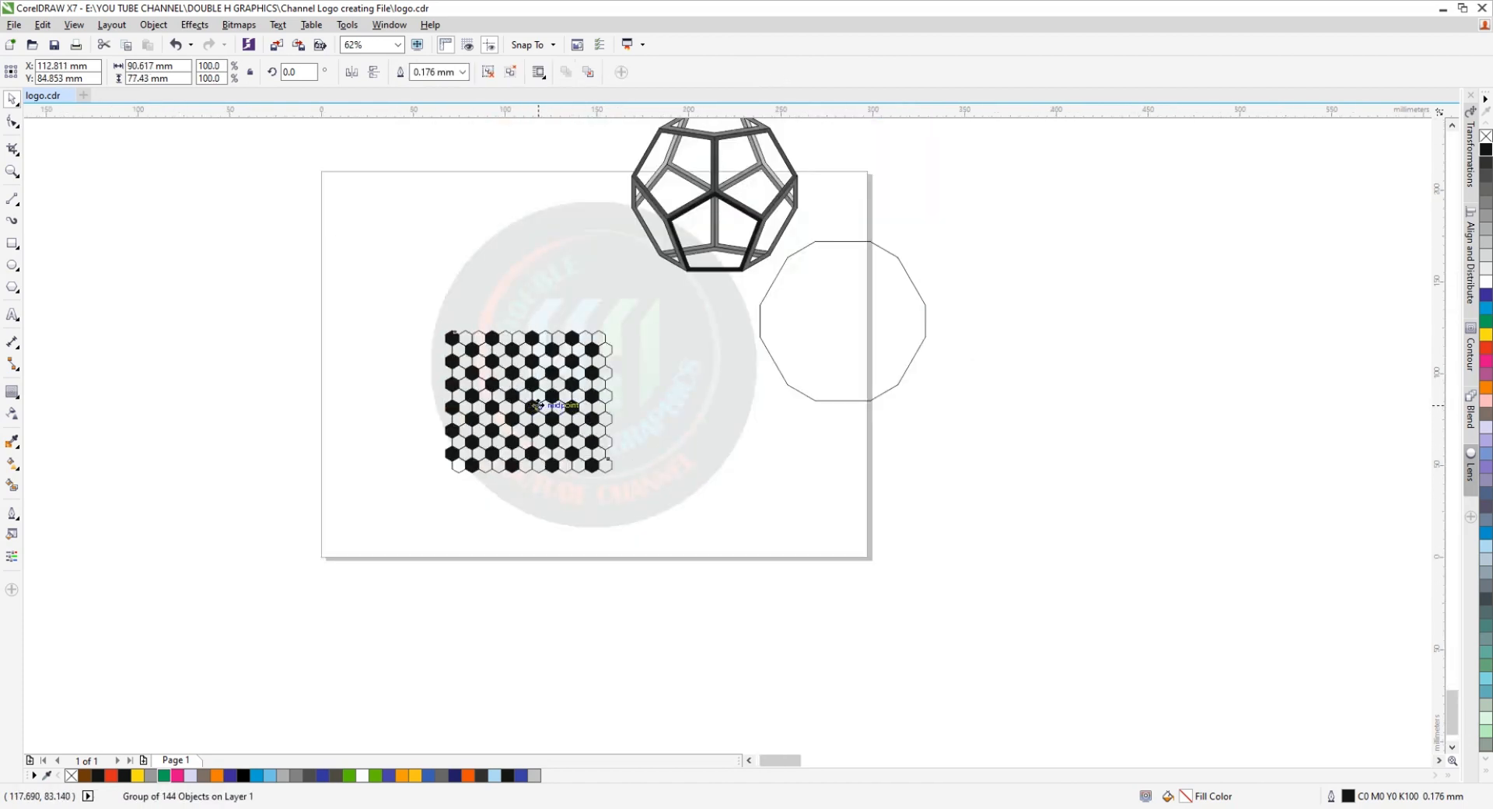
scroll(533, 406, up, 2)
drag(525, 397, 529, 381)
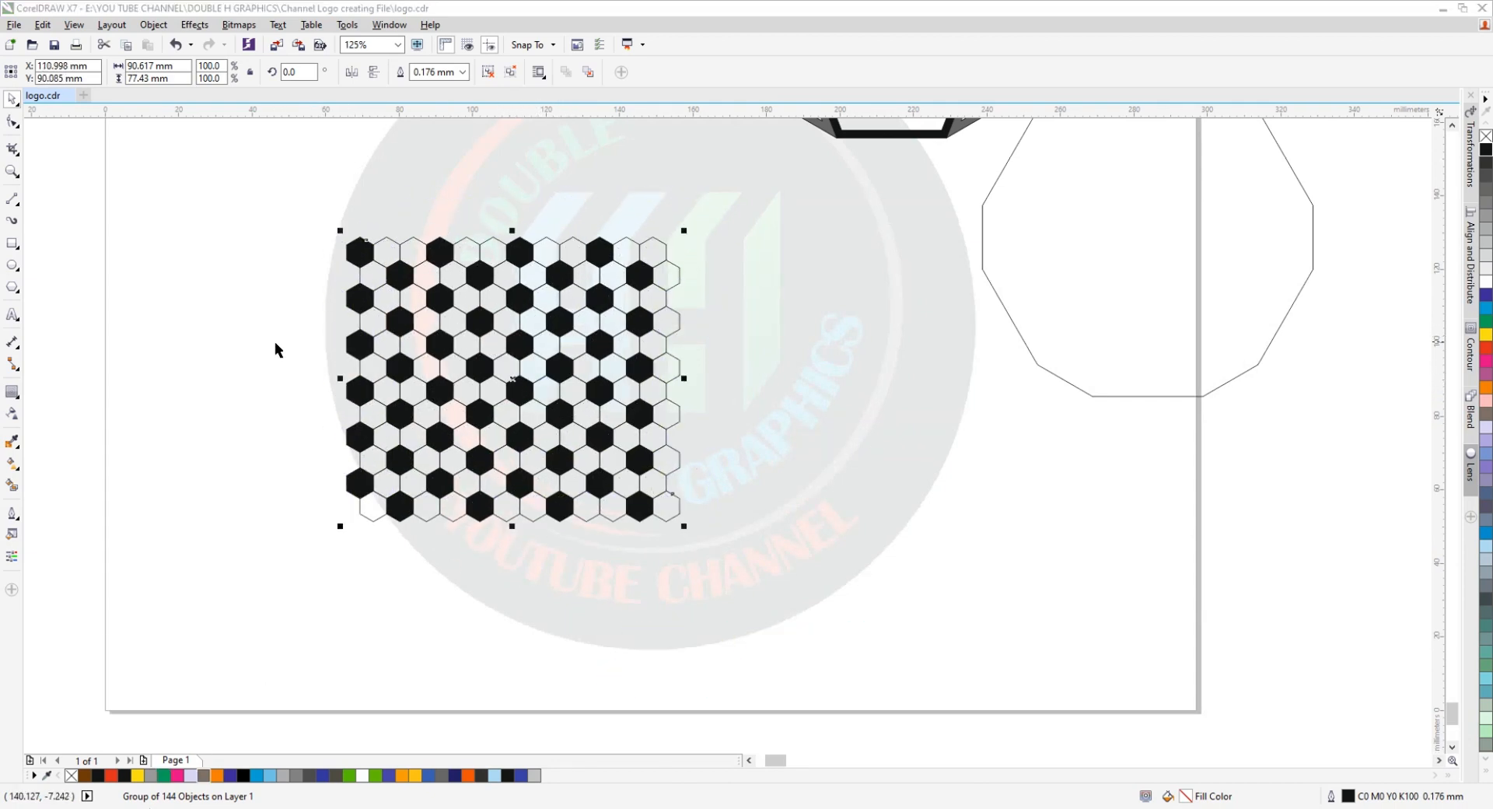
Draw a circle about 45 mm in diameter over the middle of the hexagon pattern.
click(101, 339)
click(13, 265)
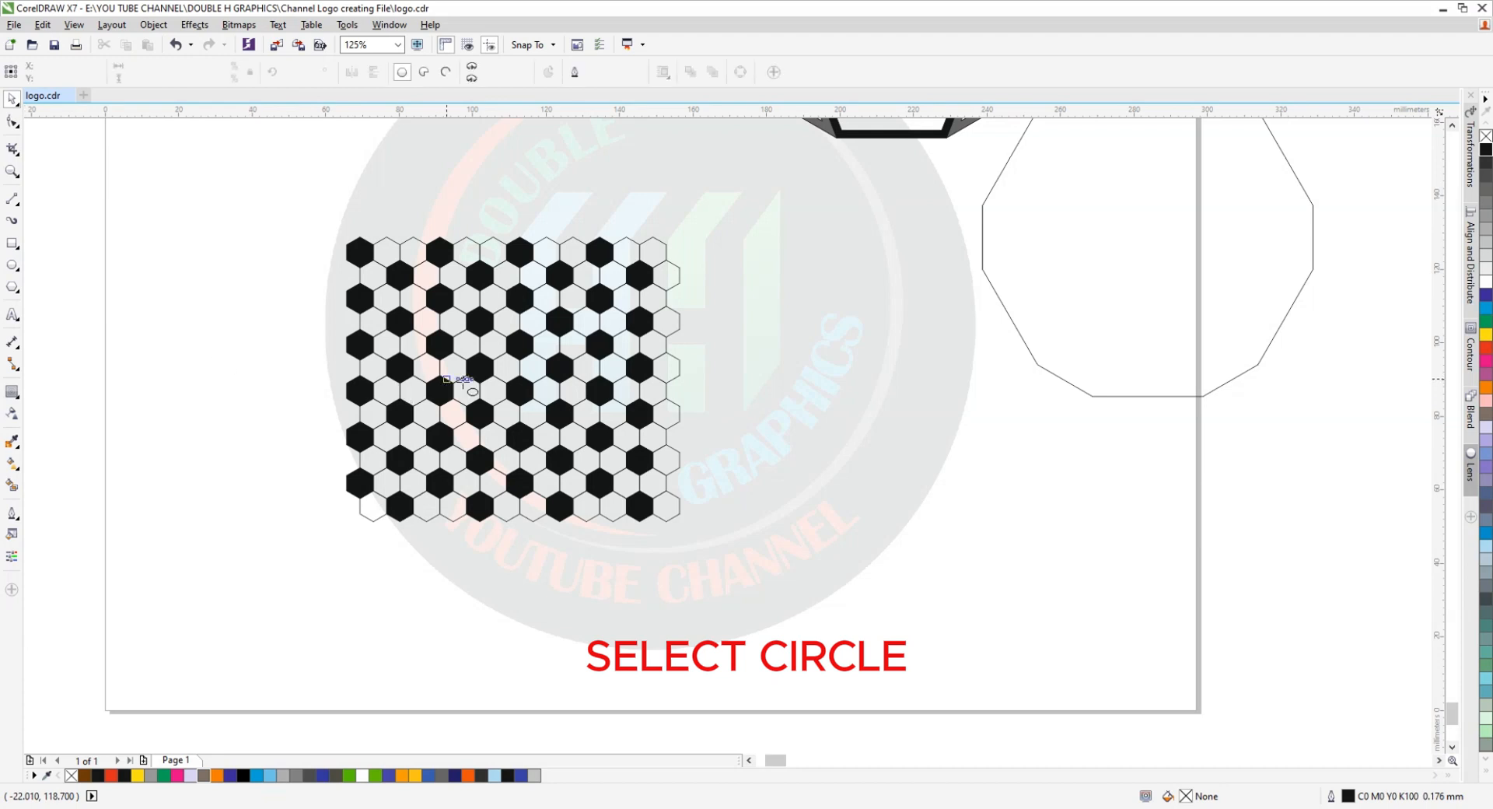
drag(491, 379, 536, 458)
click(11, 99)
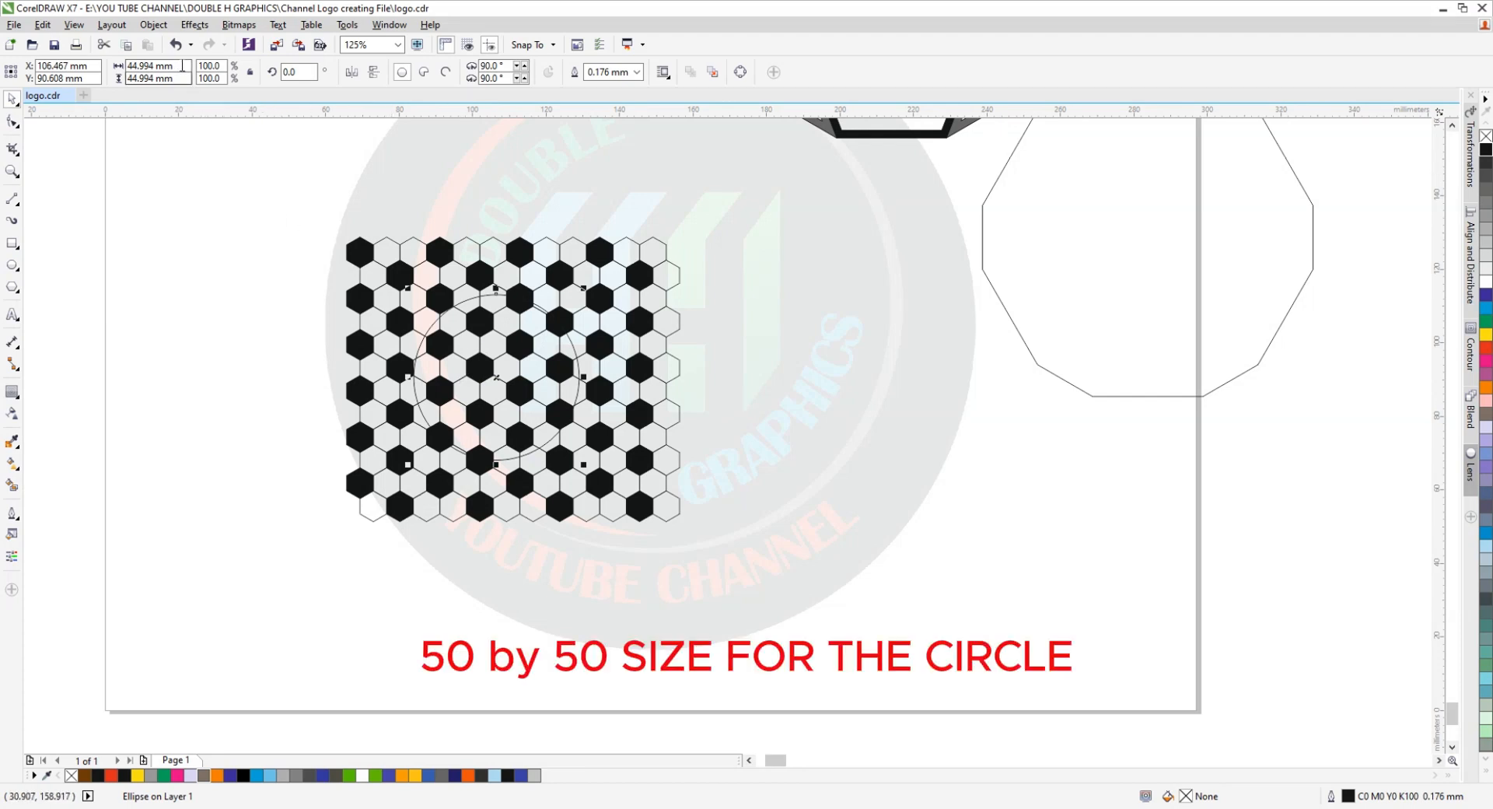
Set the circle's width and height to 50 mm each.
drag(184, 66, 69, 64)
text(5)
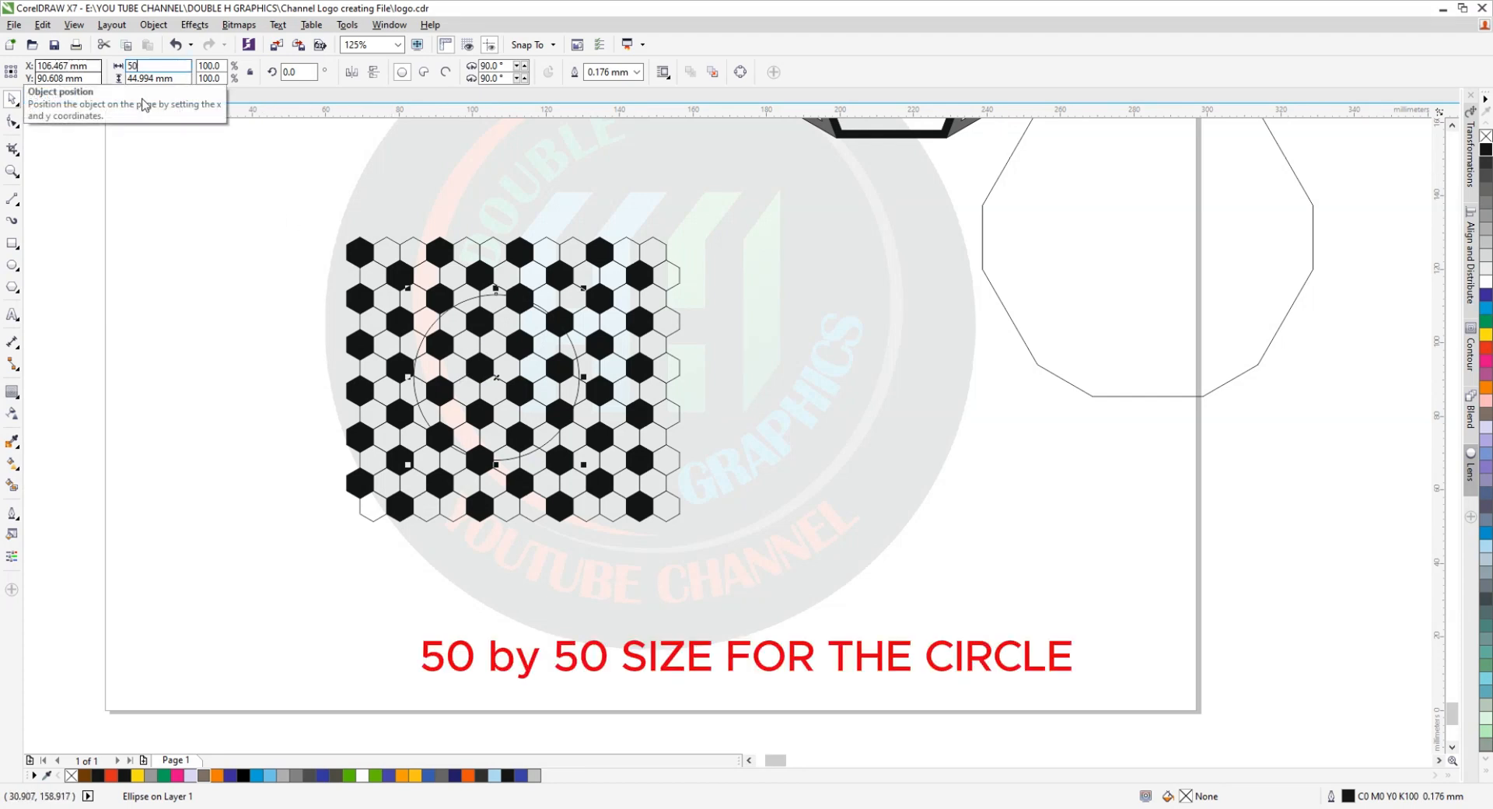
text(0)
drag(189, 78, 68, 83)
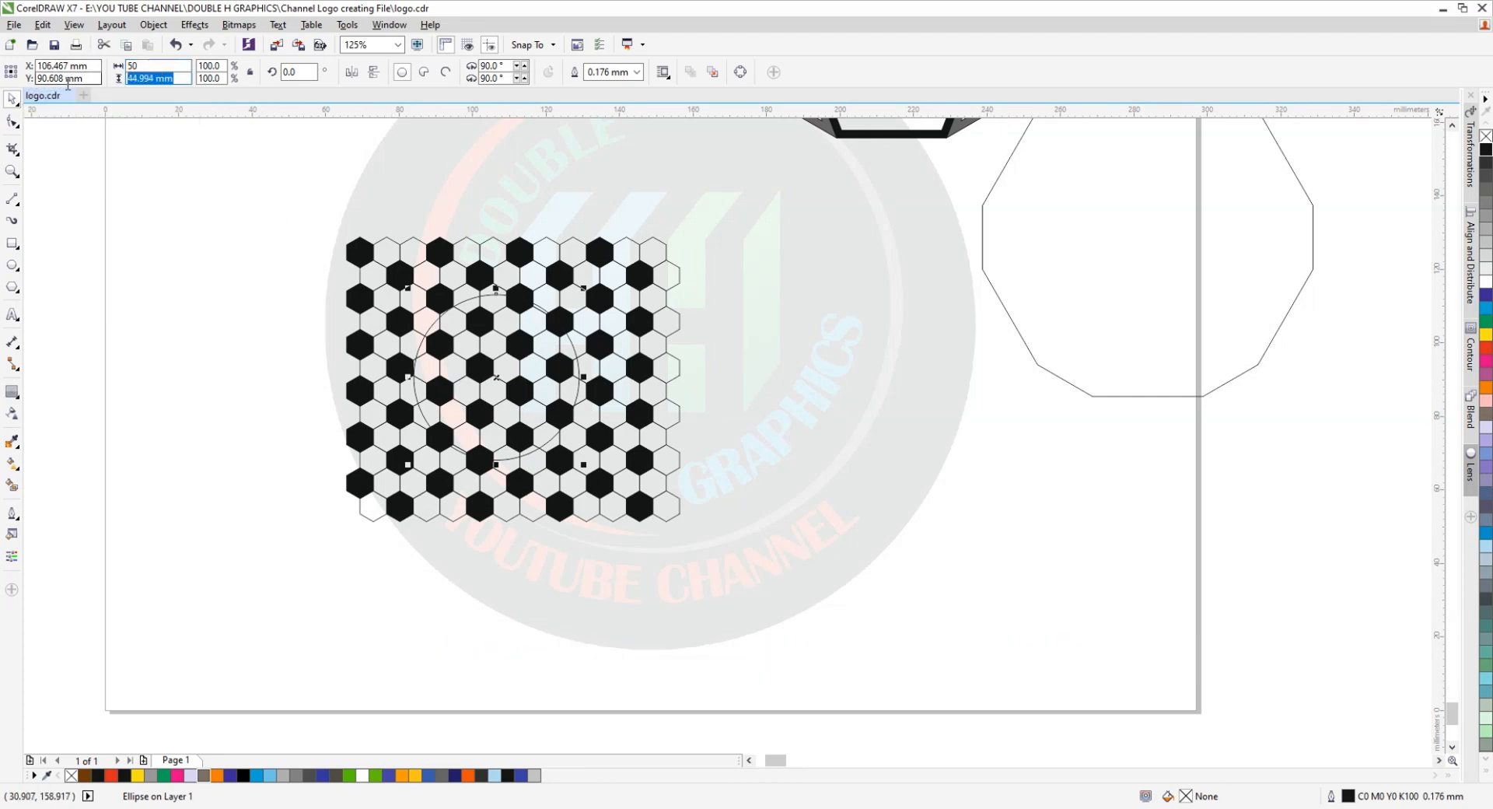
text(50)
key(Return)
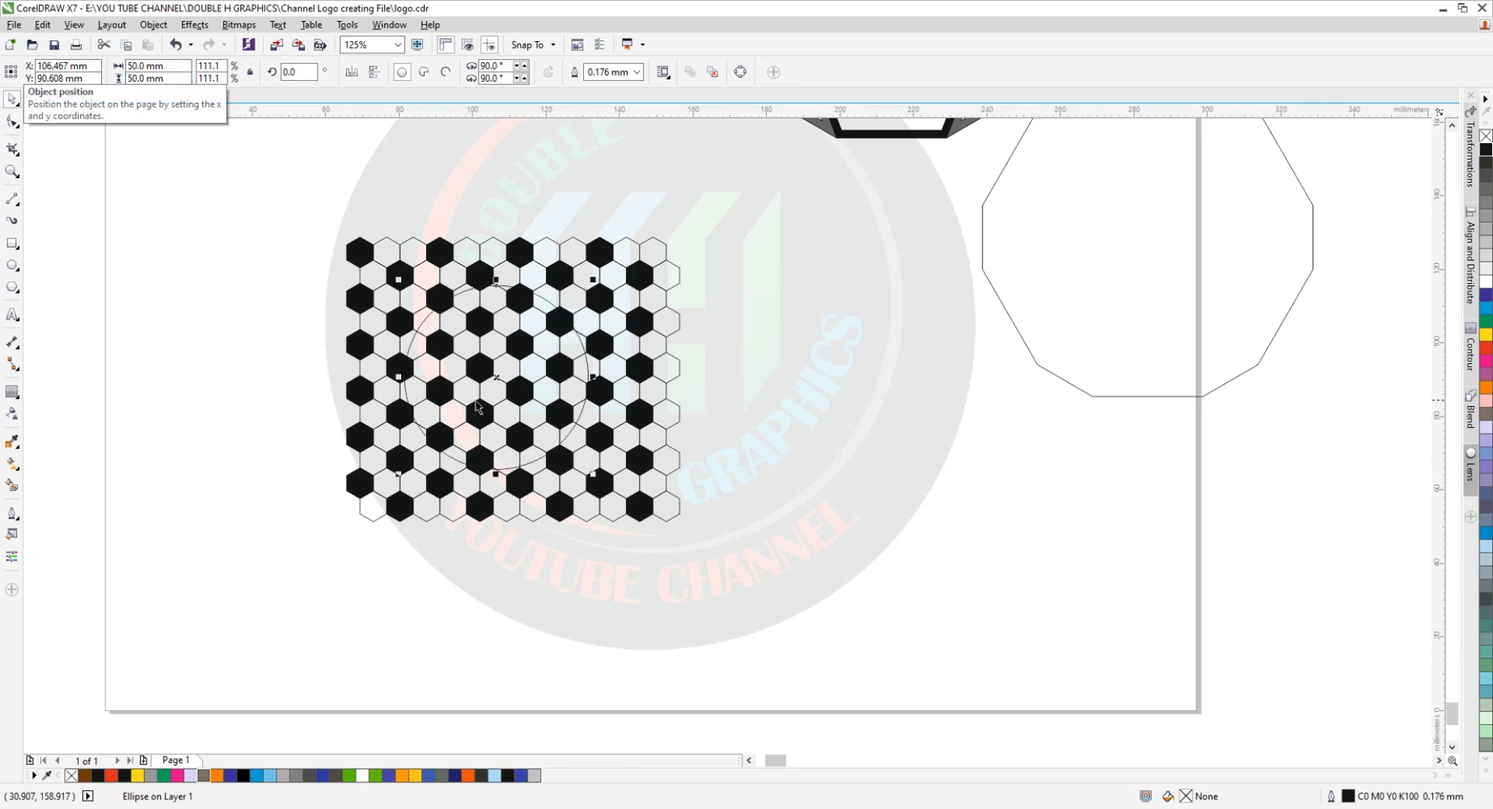
Apply a Fish Eye lens effect to the circle over the hexagon pattern.
click(194, 25)
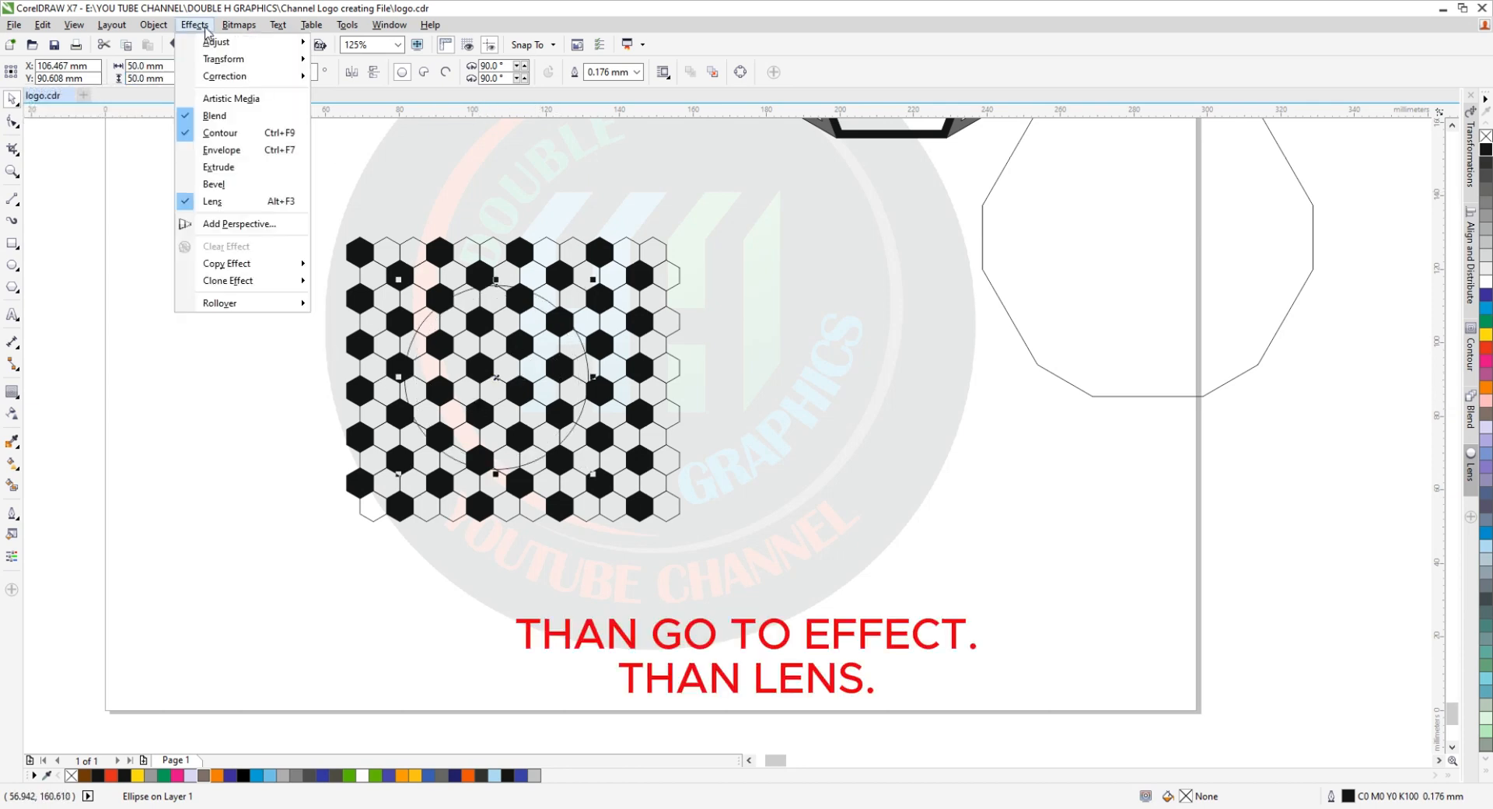
click(218, 201)
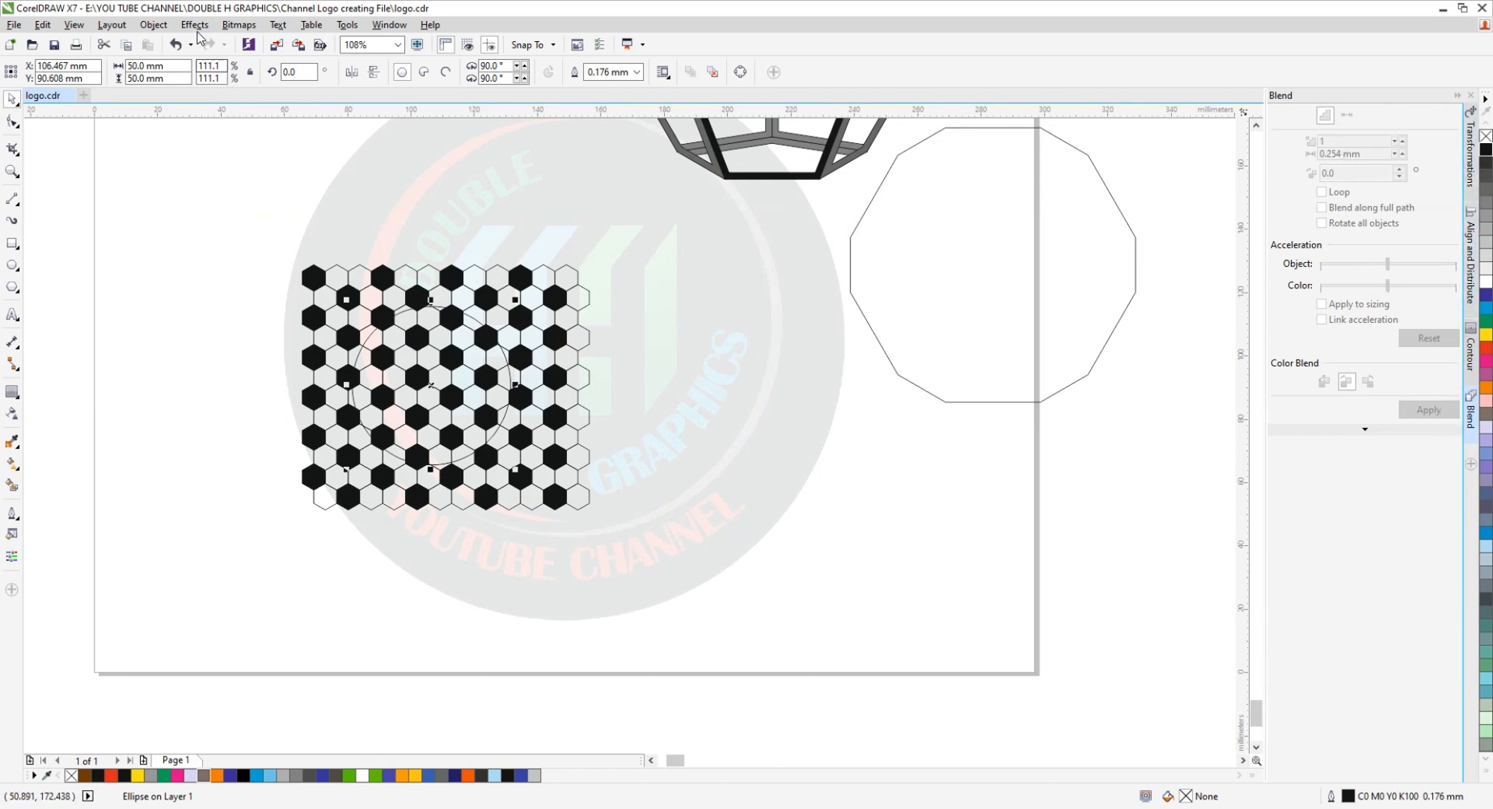
click(194, 24)
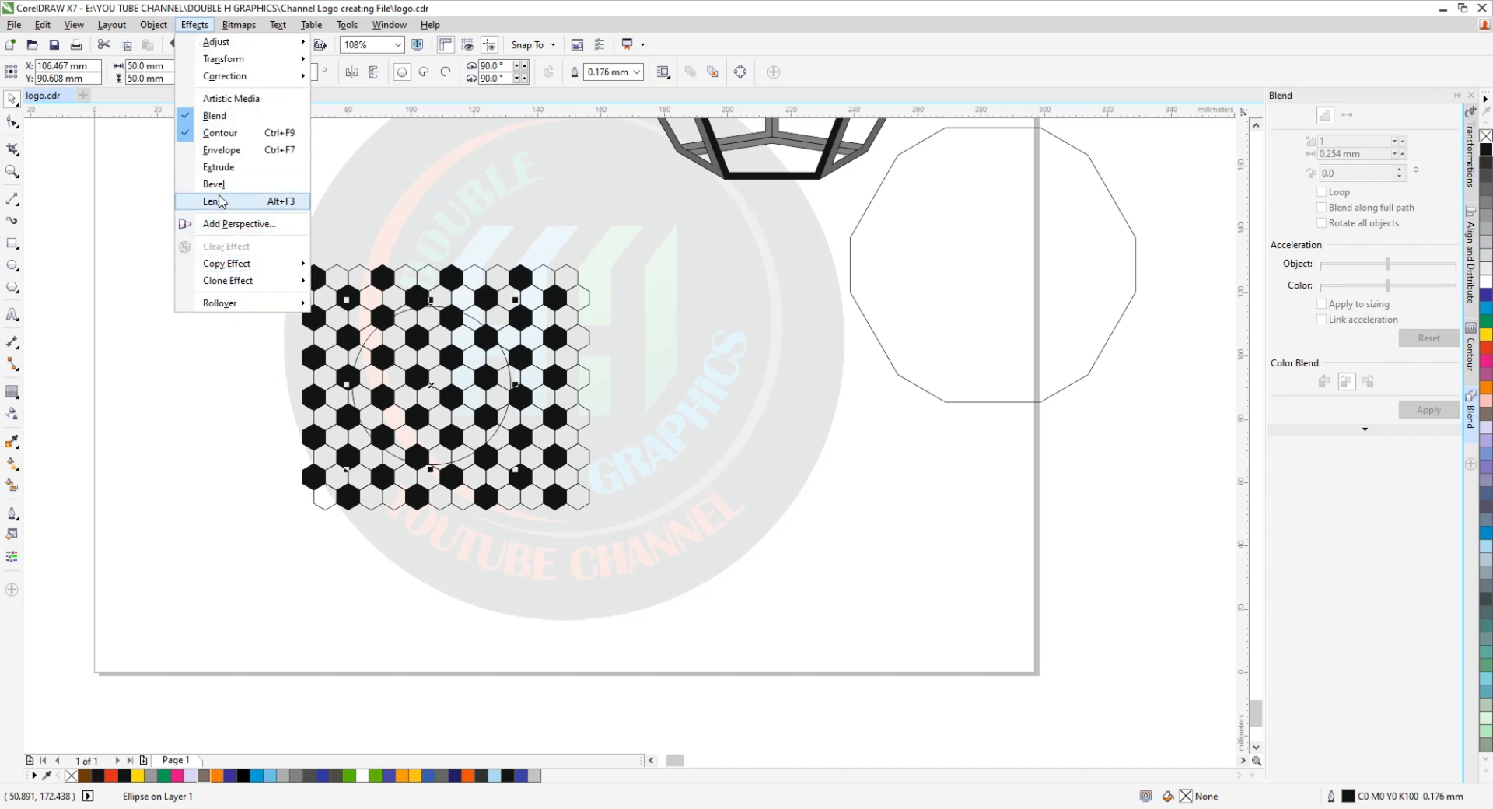
click(220, 203)
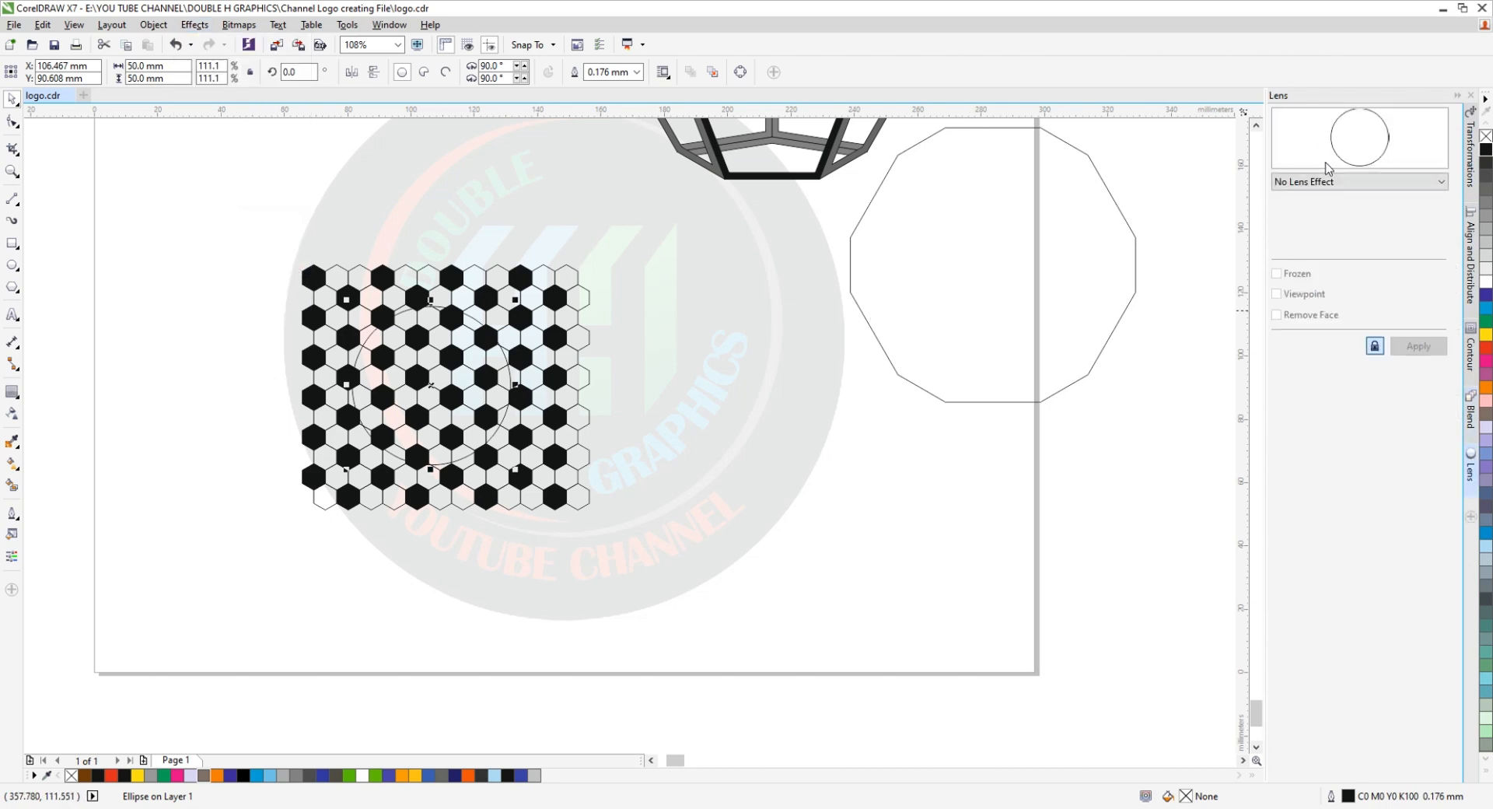
click(1337, 181)
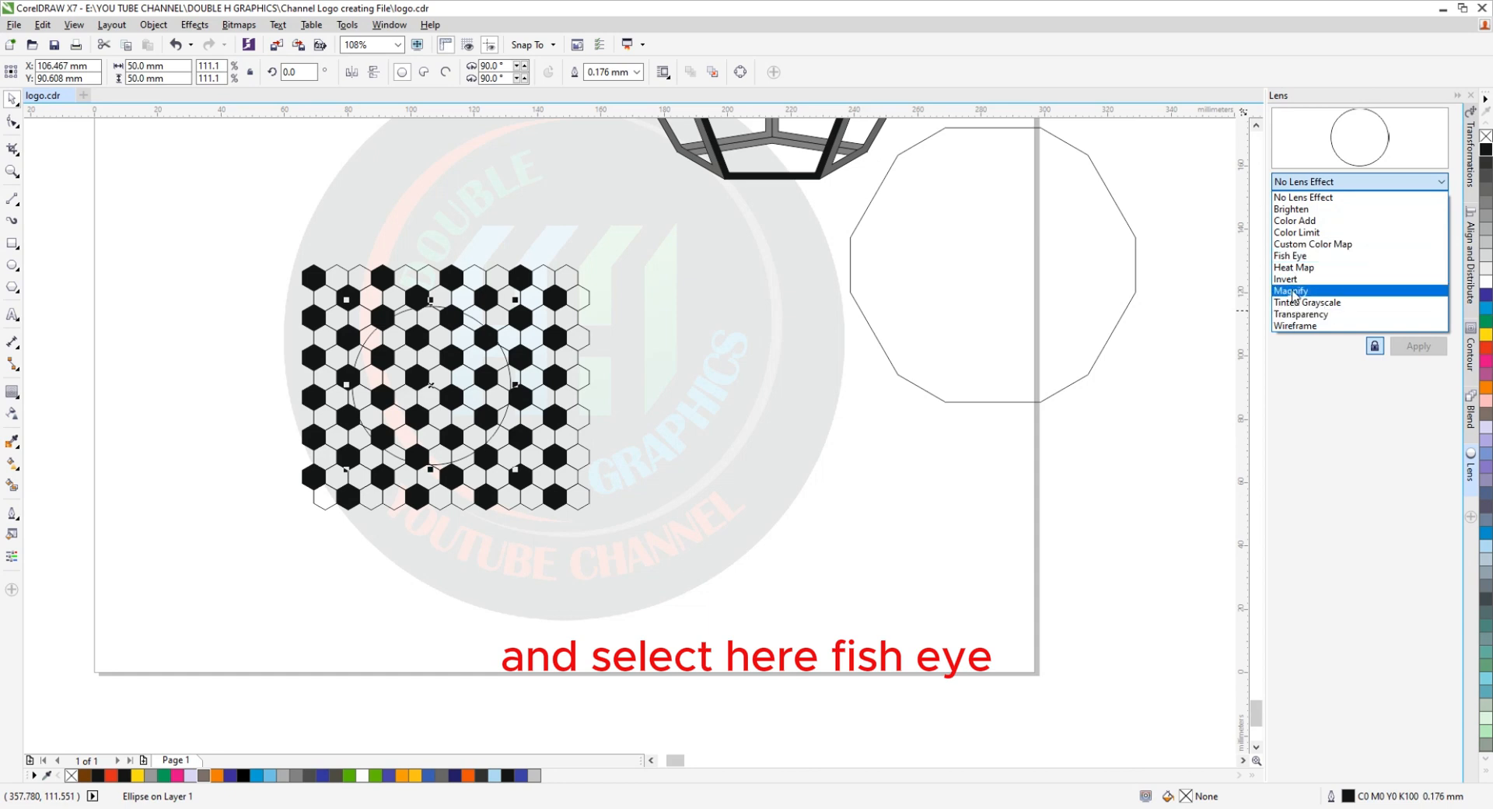
click(1292, 256)
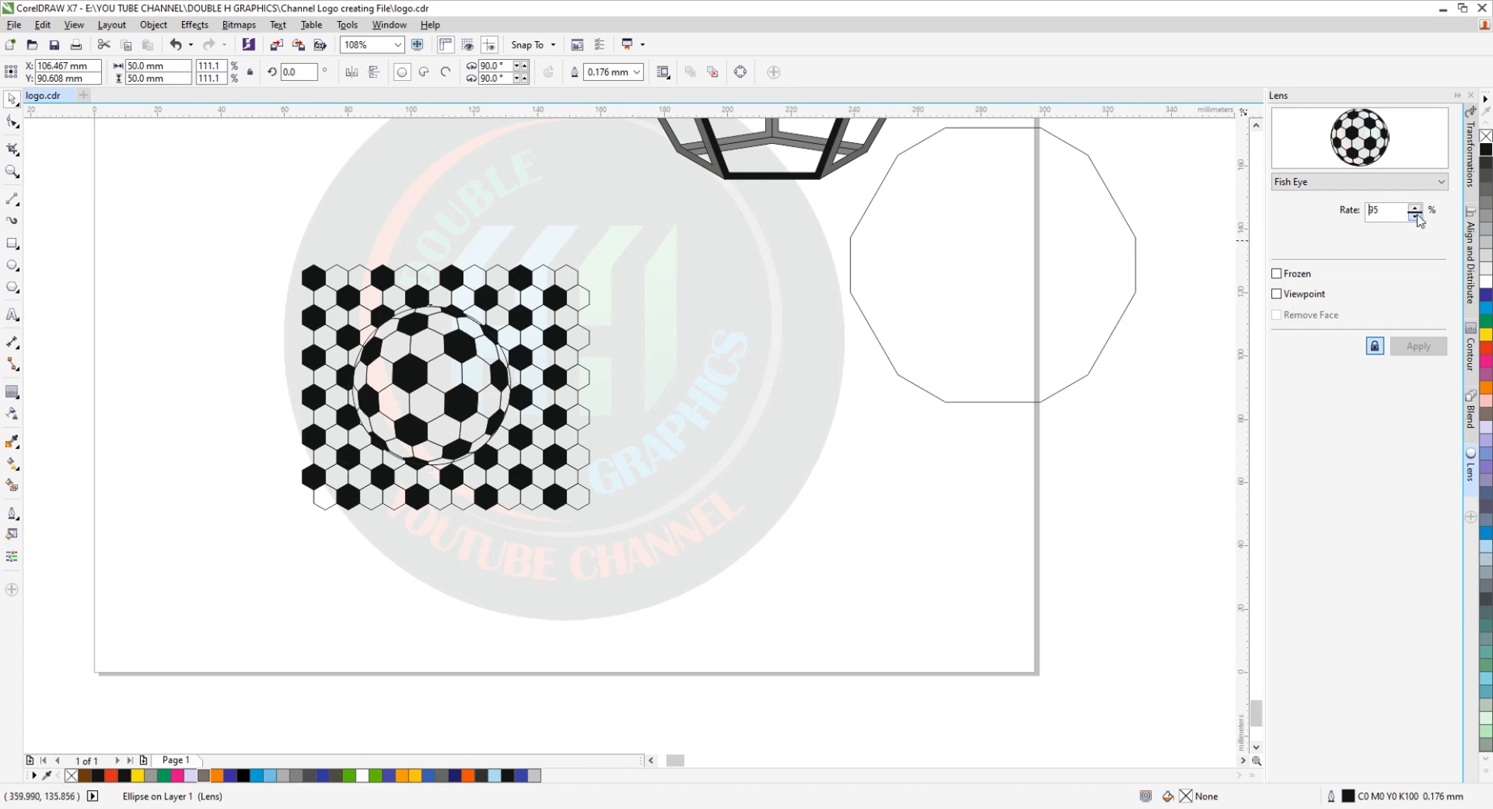
Freeze the circle's Fish Eye lens at a rate of 75% and move the frozen ball to the right of the hexagon pattern.
click(1415, 216)
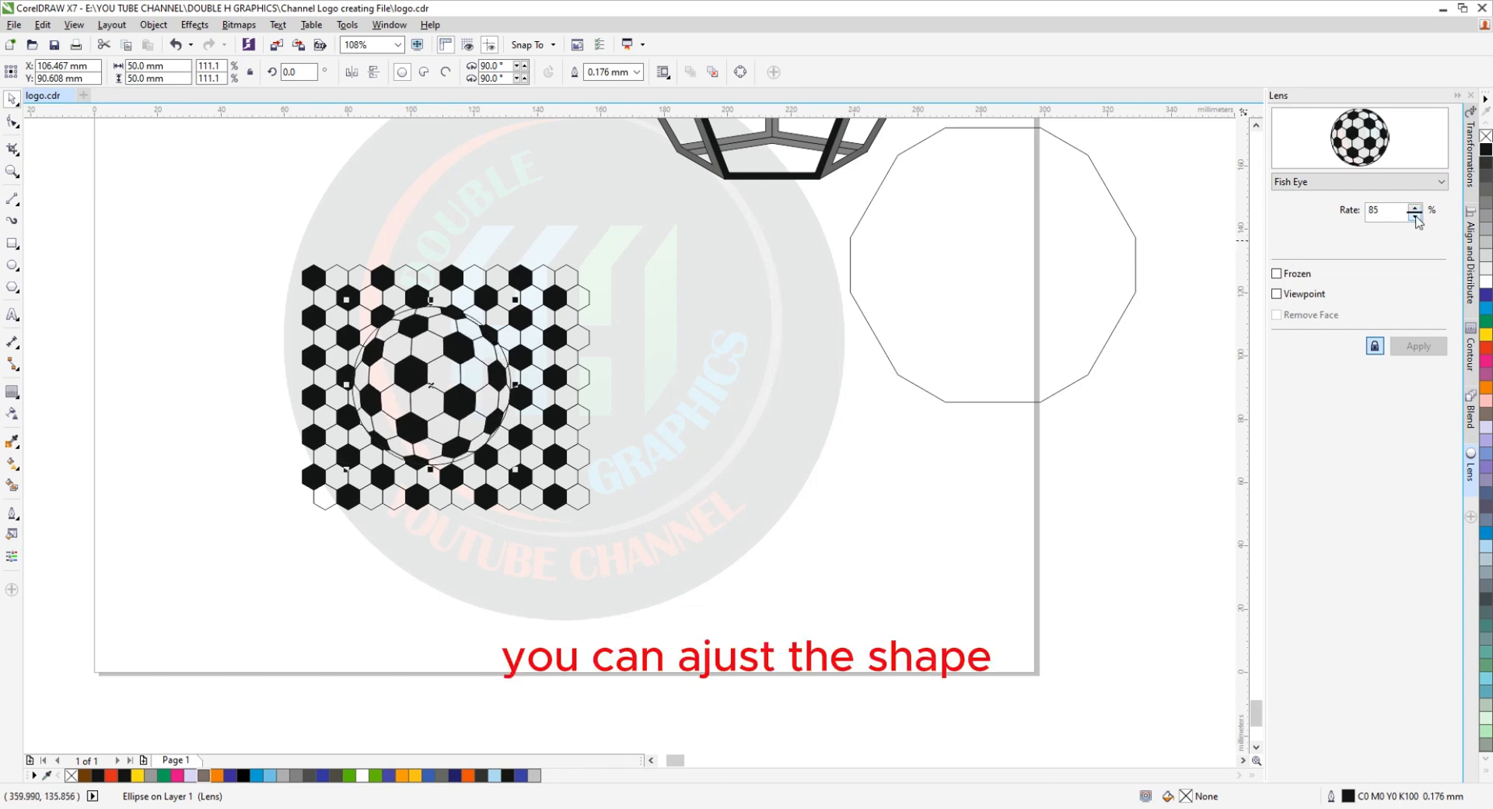
click(1415, 215)
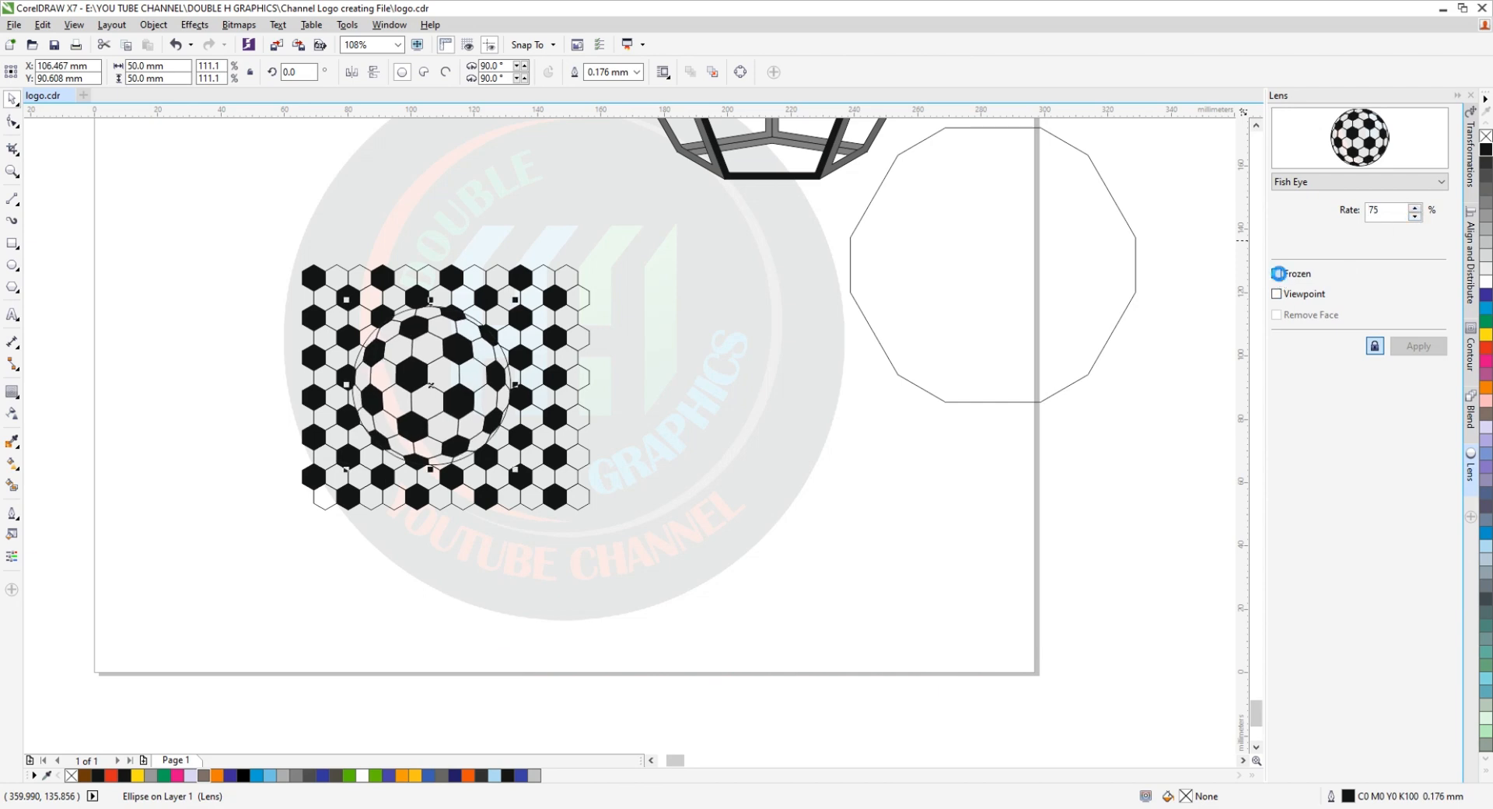
click(1285, 276)
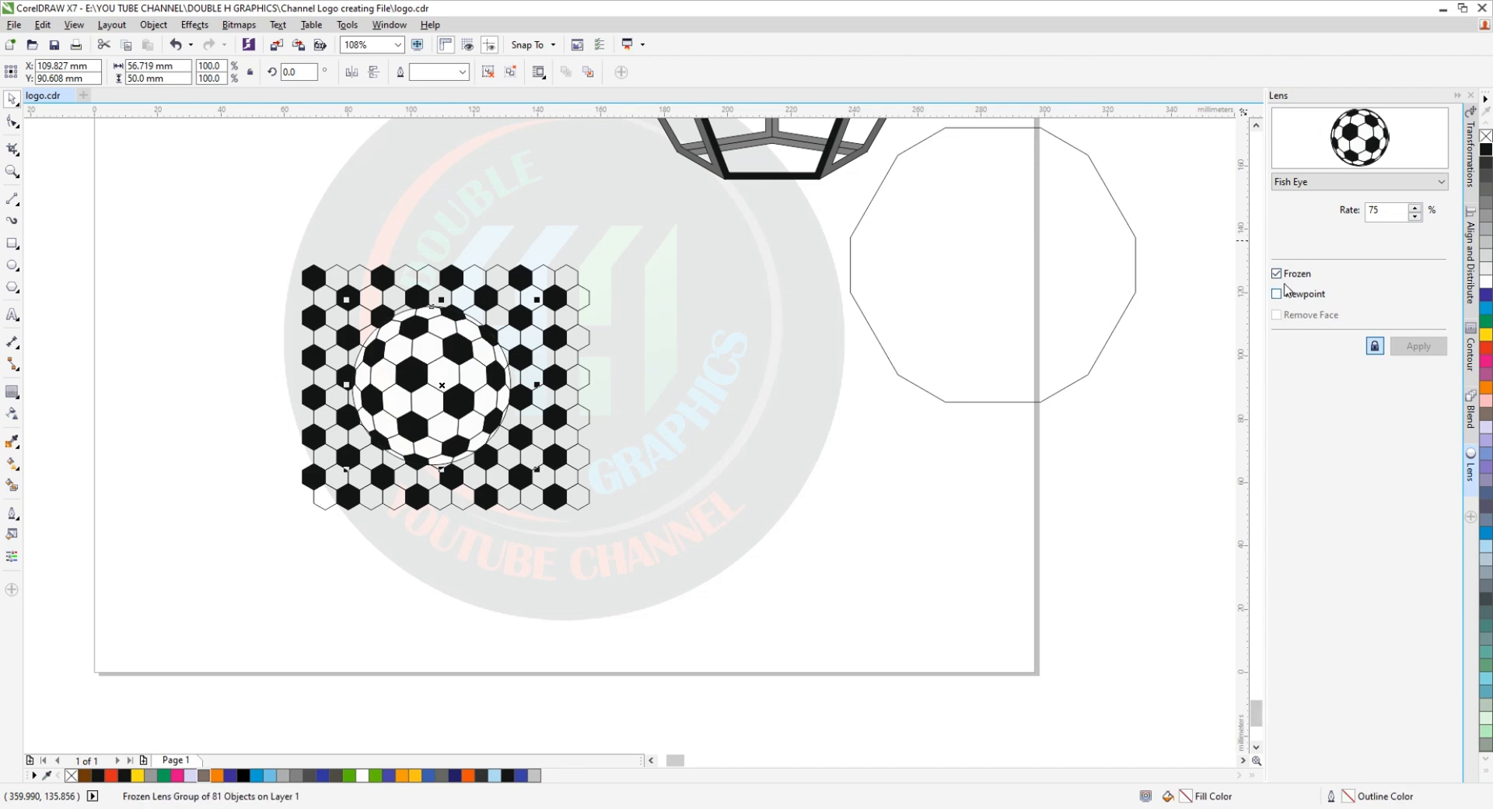
drag(442, 385, 745, 380)
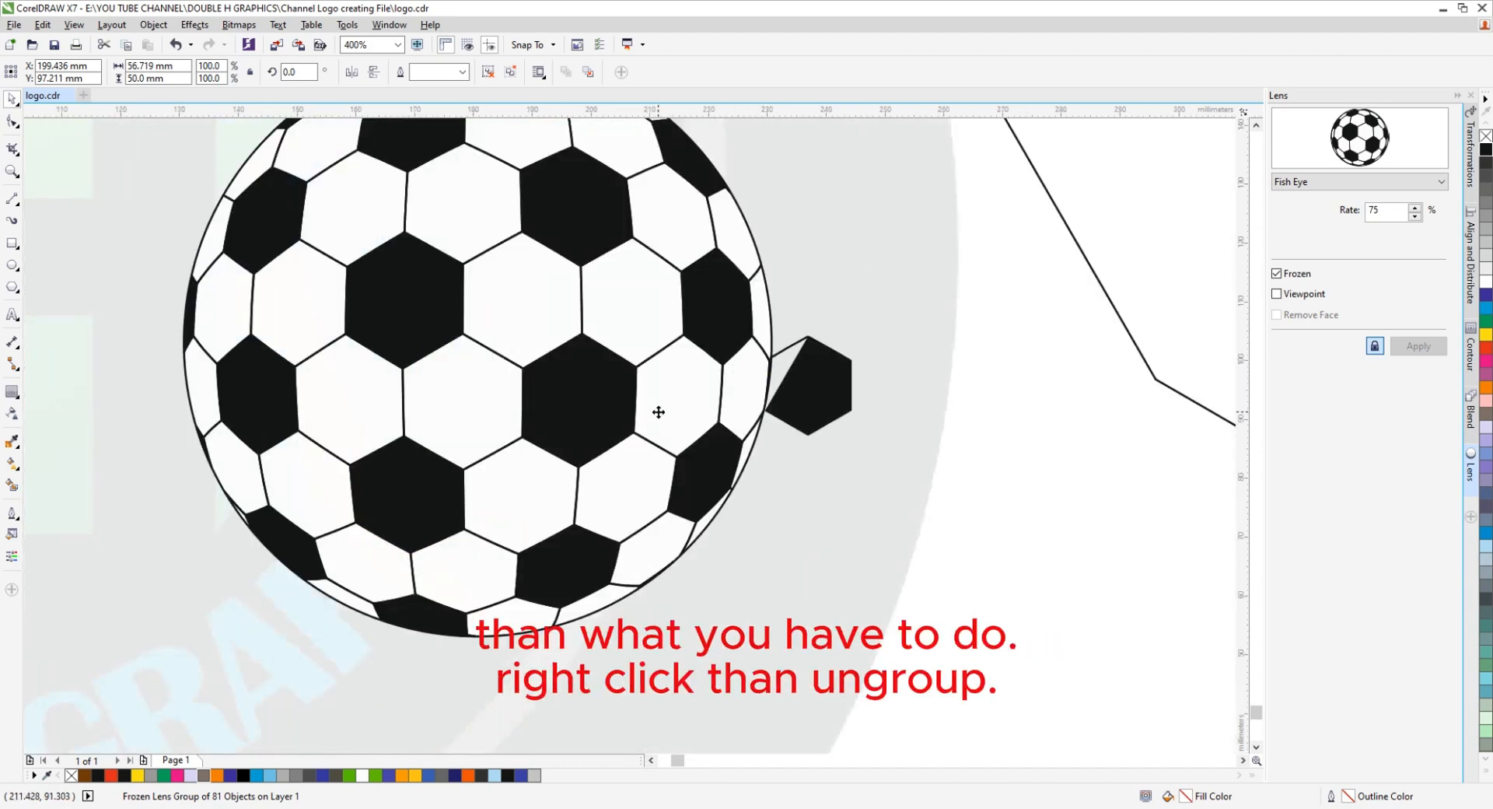
Ungroup the frozen ball and delete the two stray hexagon pieces sticking out beside its right edge.
scroll(657, 412, down, 1)
right_click(684, 350)
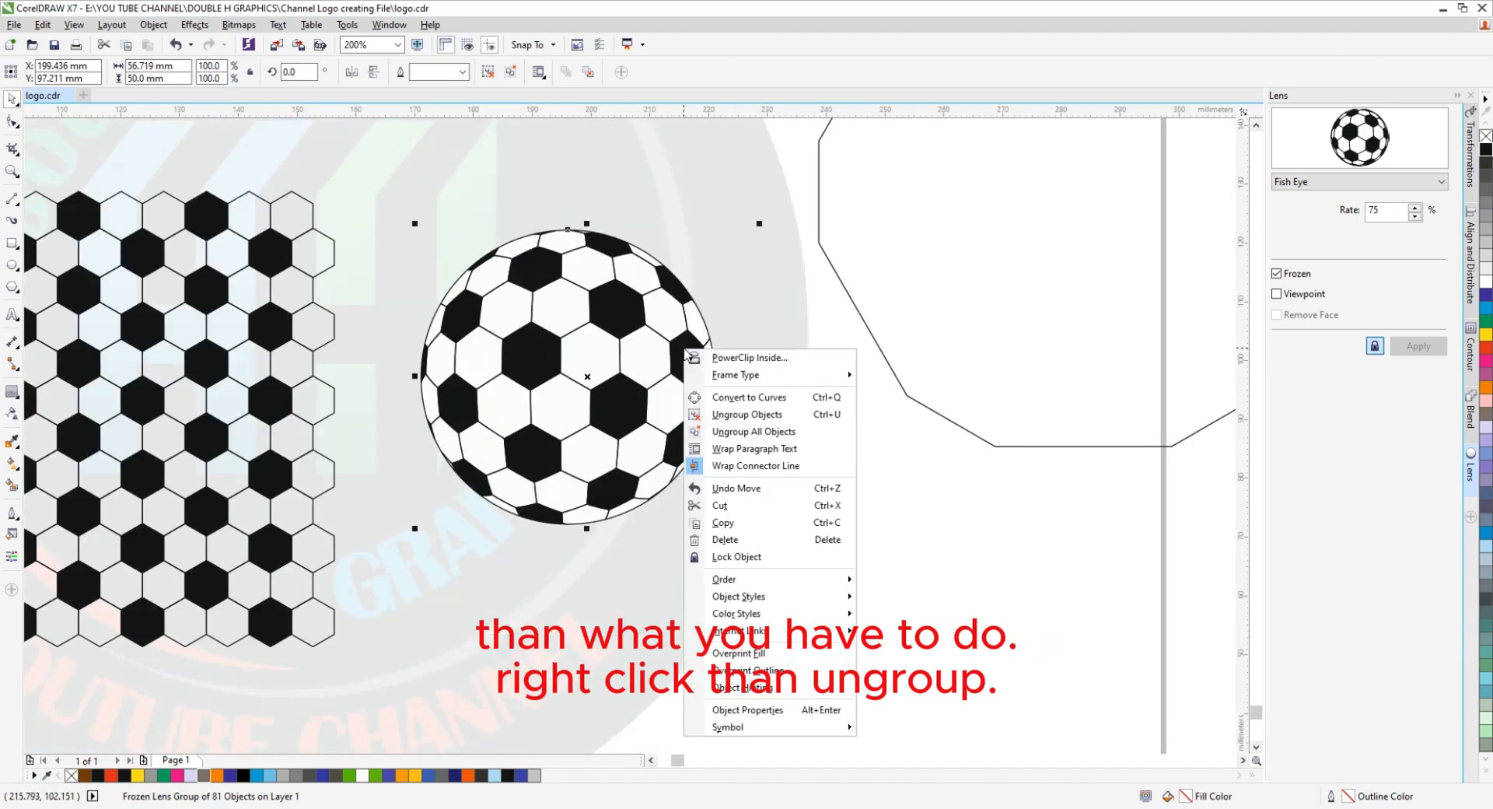
click(731, 415)
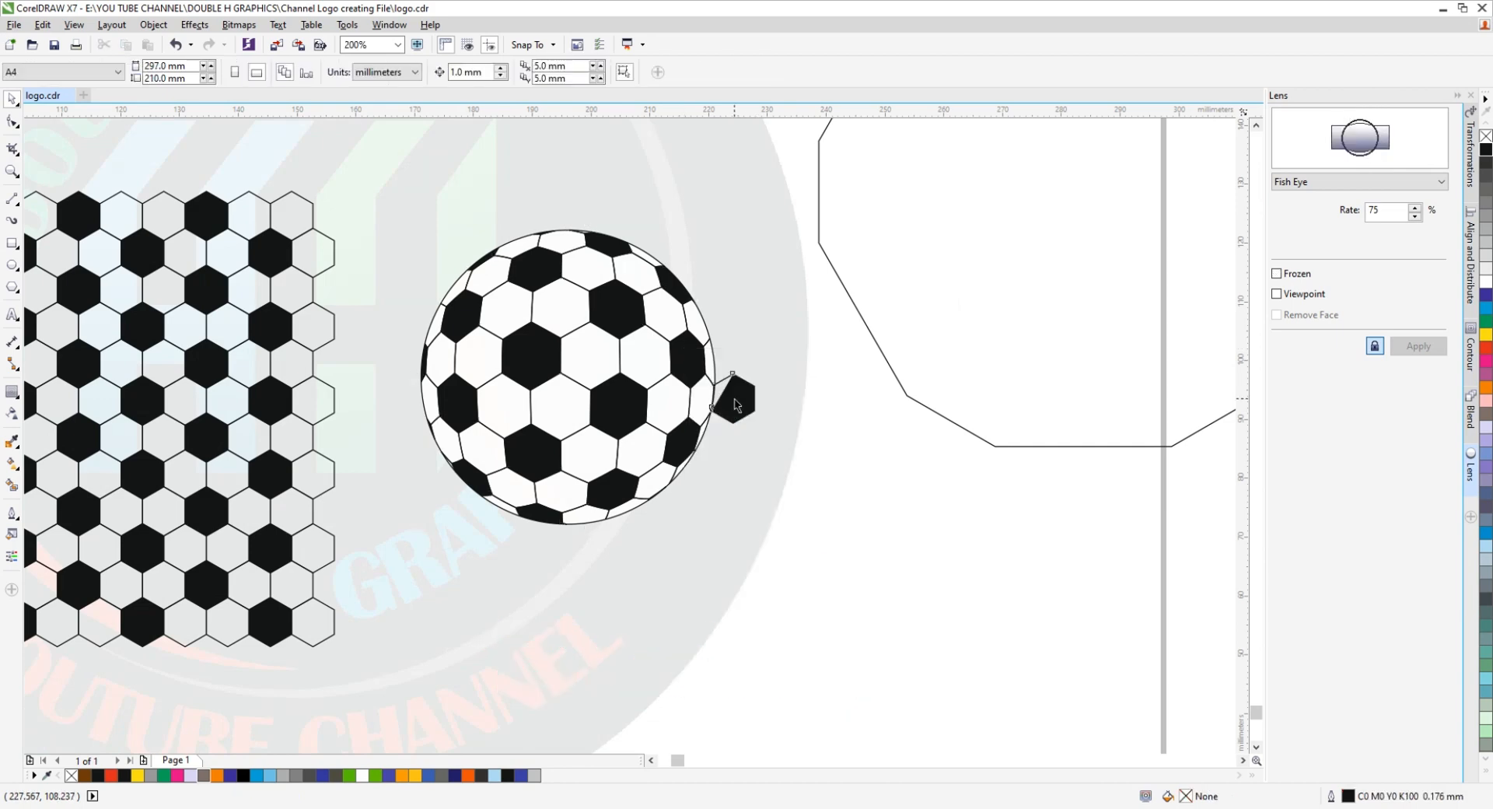
click(735, 398)
key(Delete)
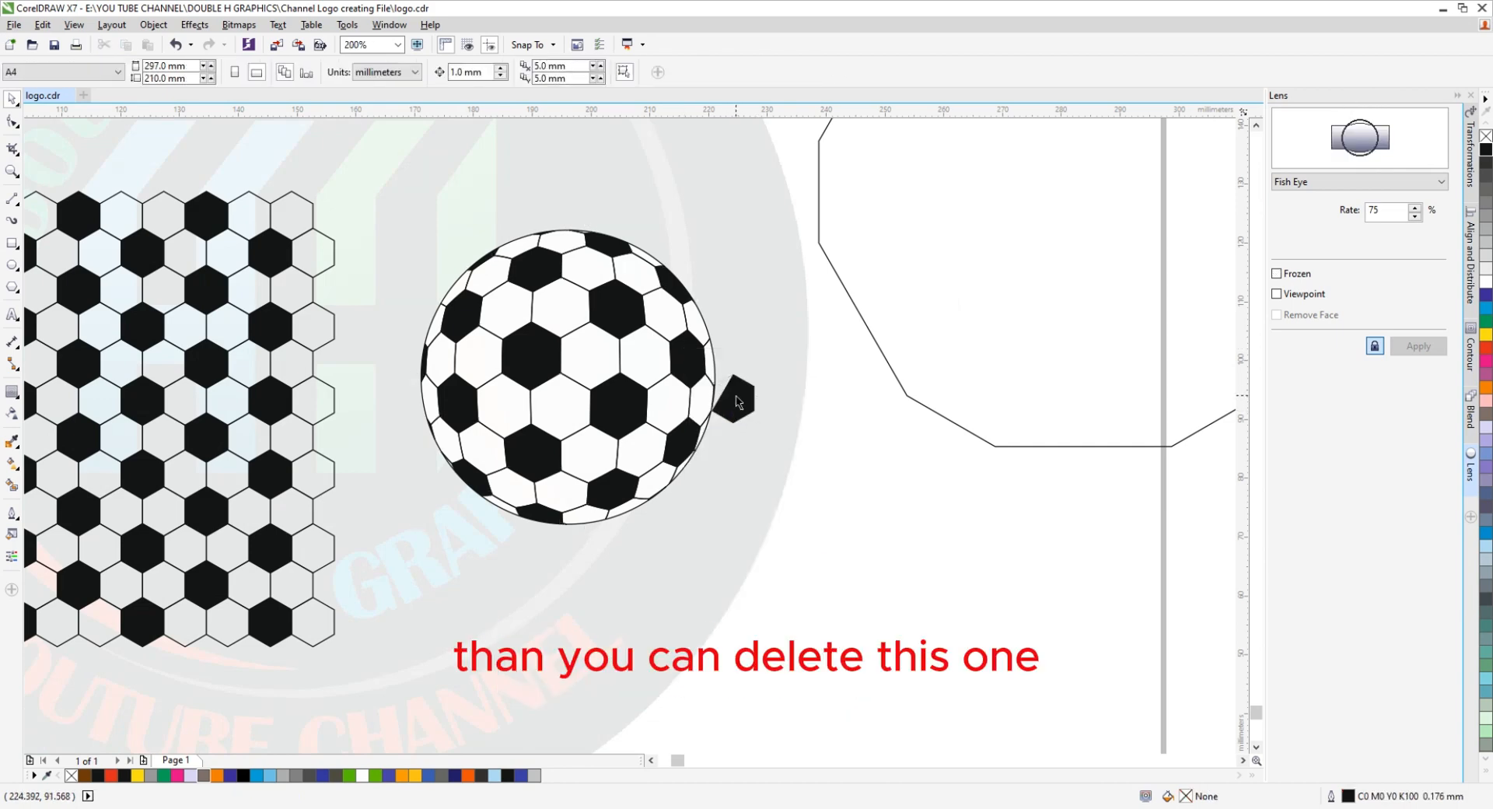
click(736, 398)
key(Delete)
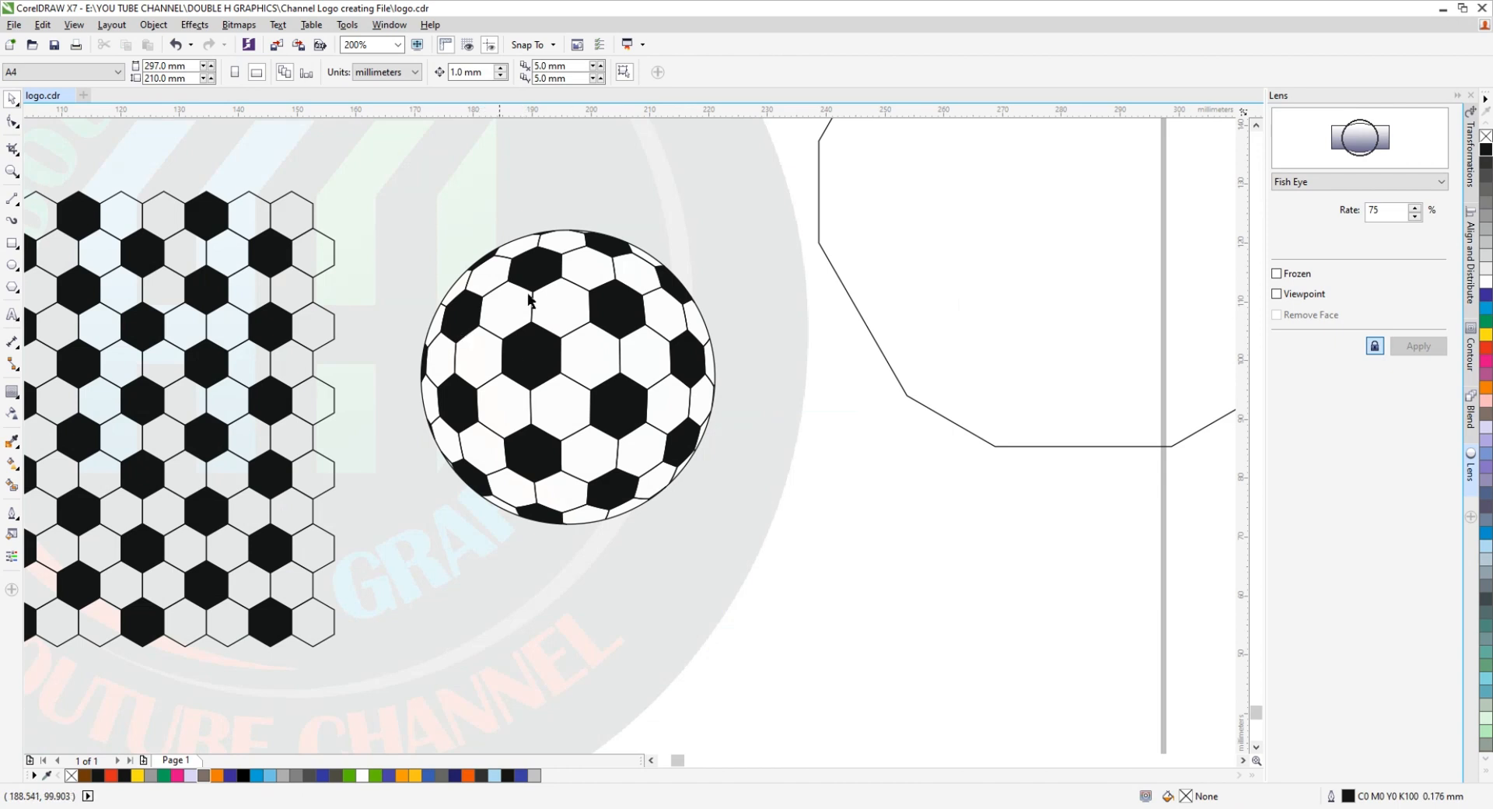
Group all pieces of the football and move it above the hexagon pattern, near the page's upper-left corner.
scroll(529, 299, down, 4)
drag(521, 248, 629, 393)
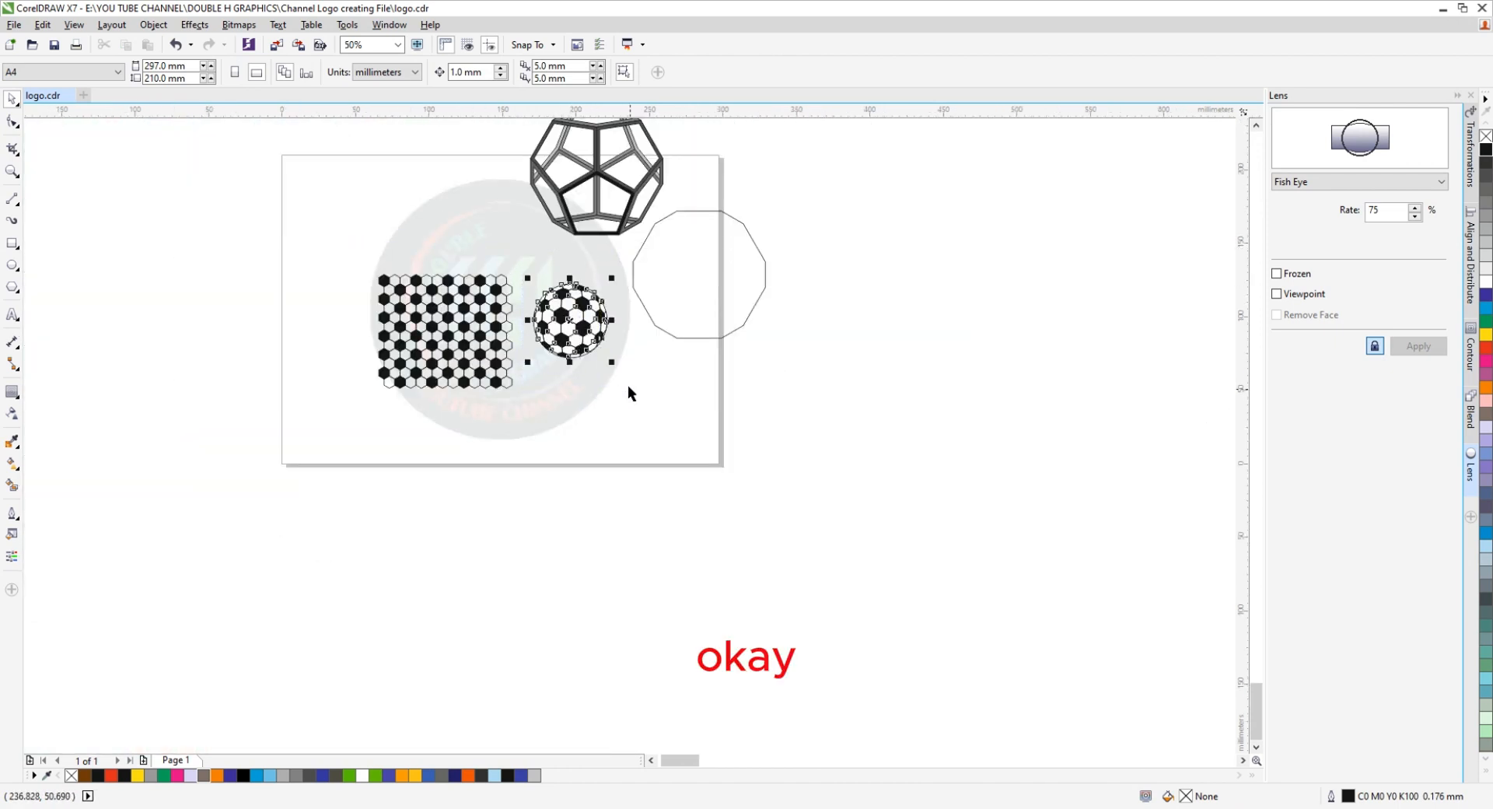
scroll(585, 294, up, 2)
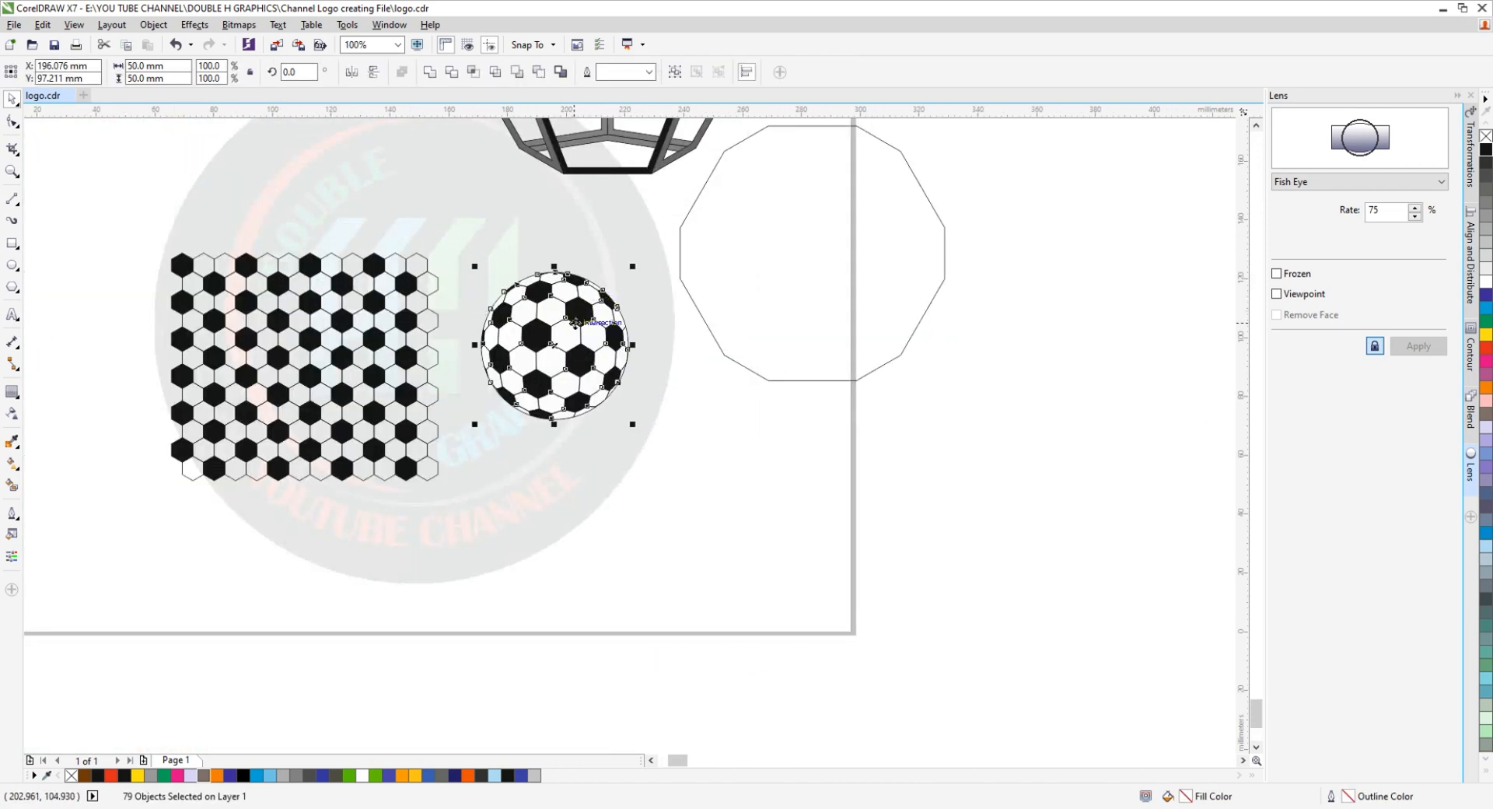
key(ctrl+g)
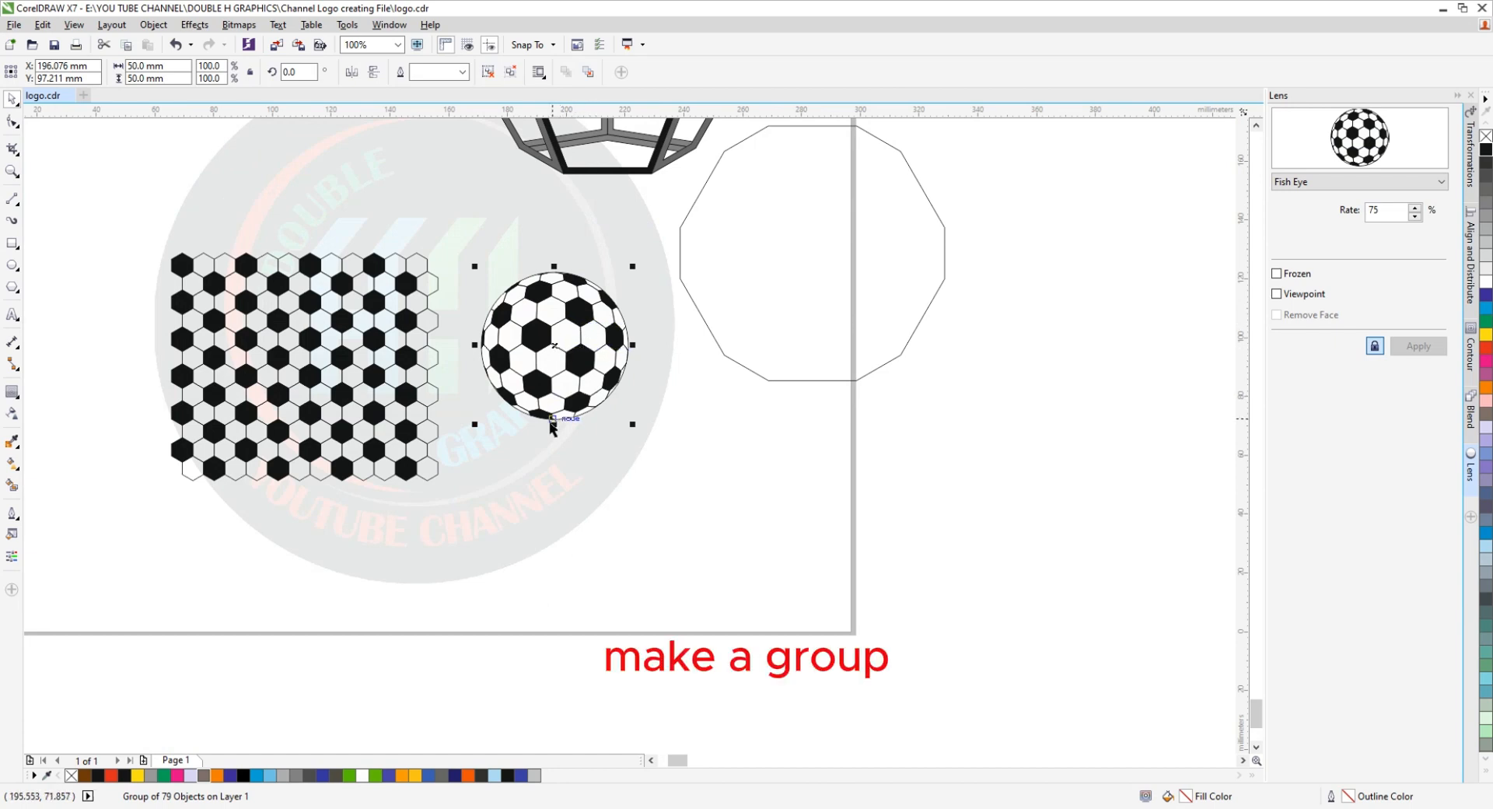
scroll(553, 348, down, 2)
drag(551, 384, 384, 257)
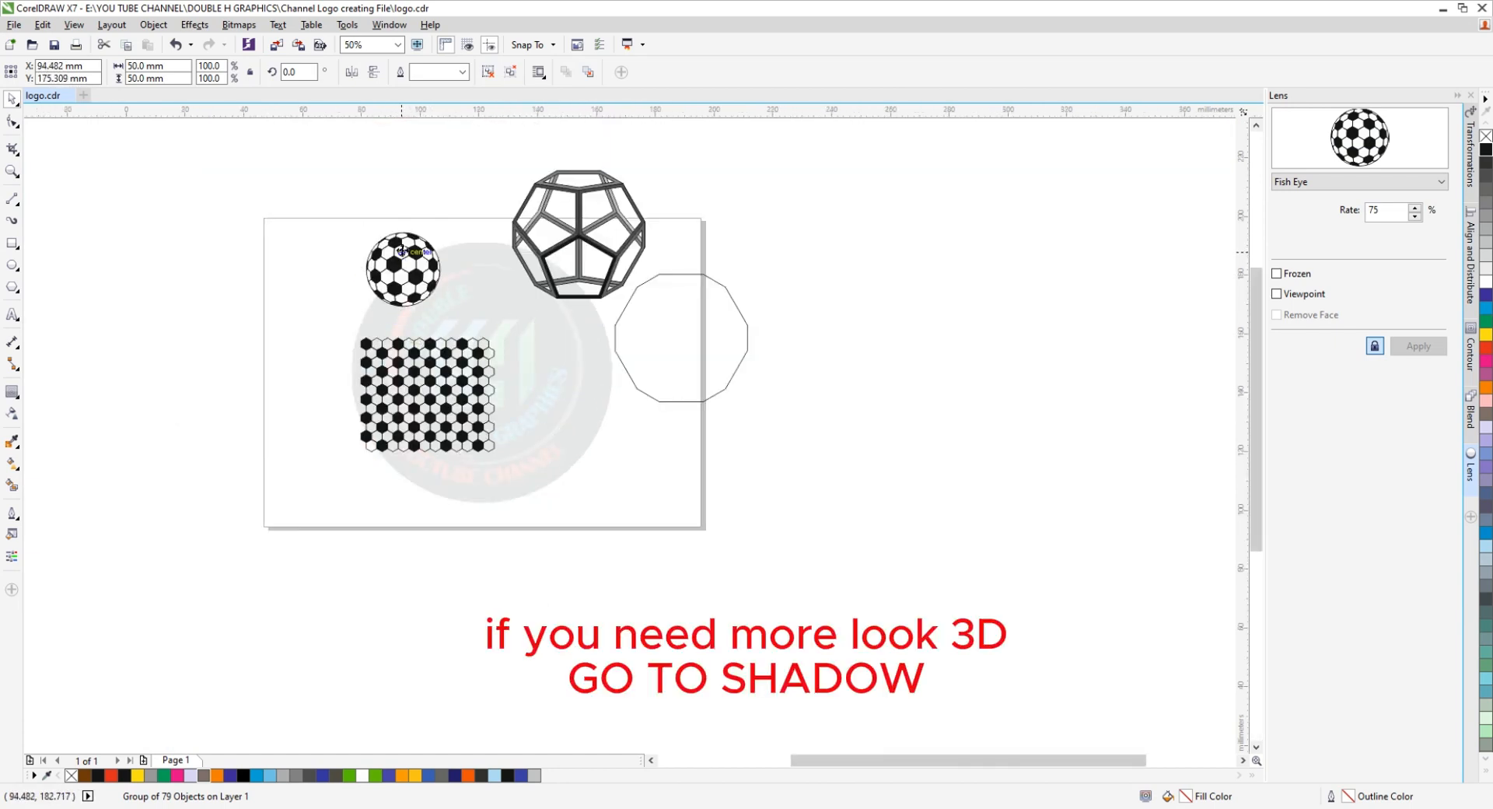
scroll(402, 249, up, 2)
drag(374, 306, 306, 302)
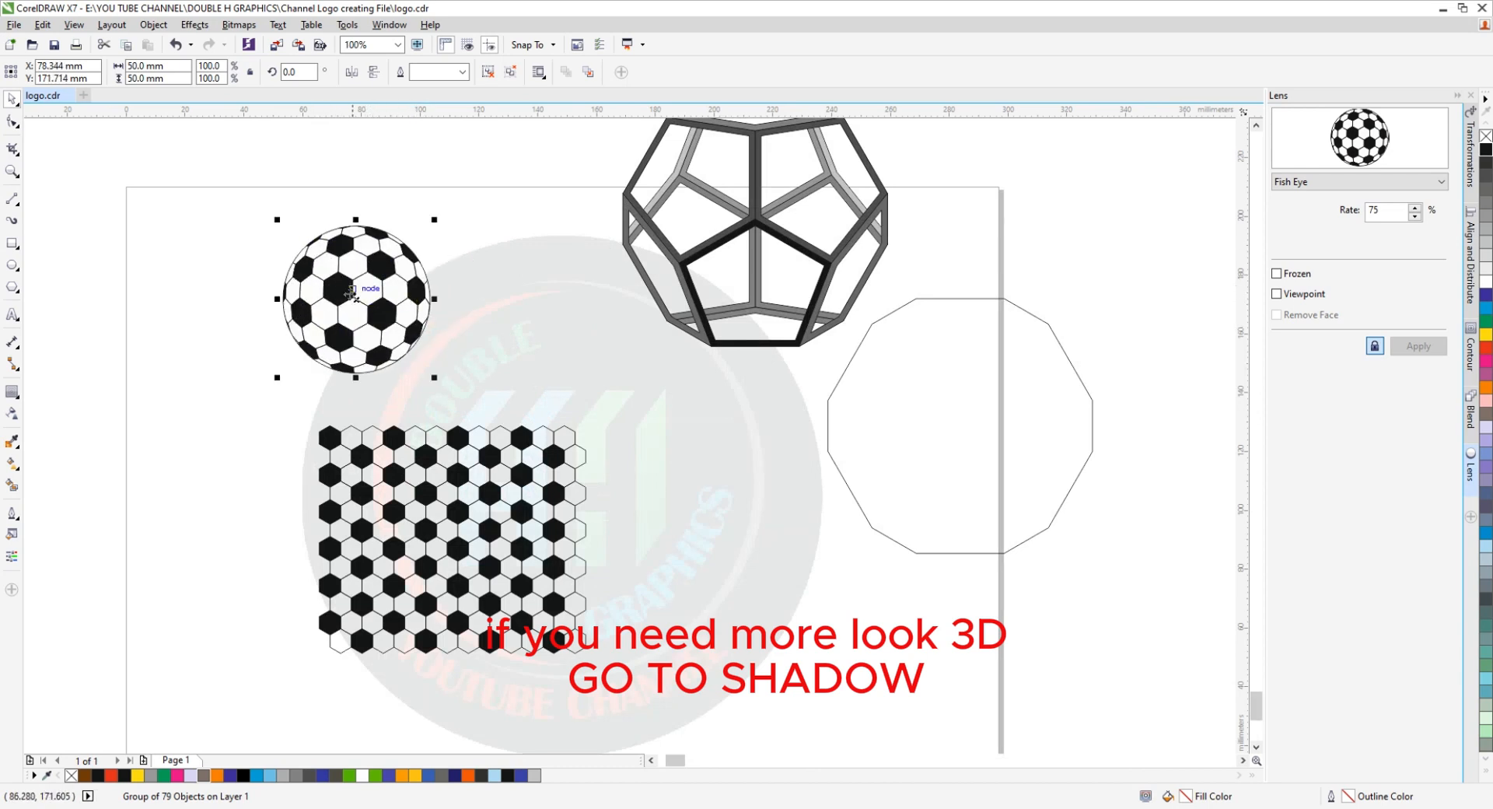
Draw a circle to the right of the football and set its size to 50 by 50 mm.
click(12, 265)
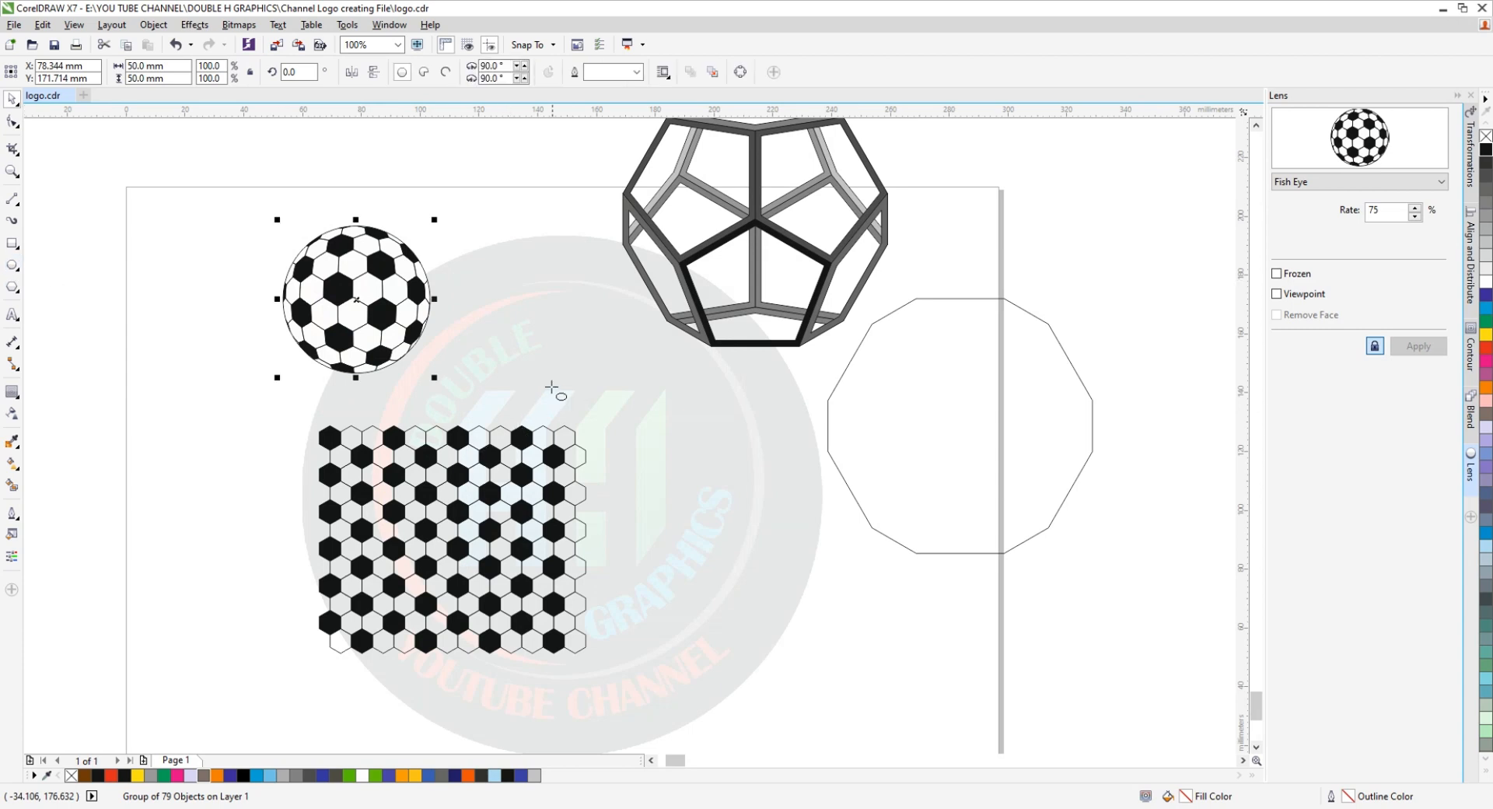
drag(526, 319, 564, 363)
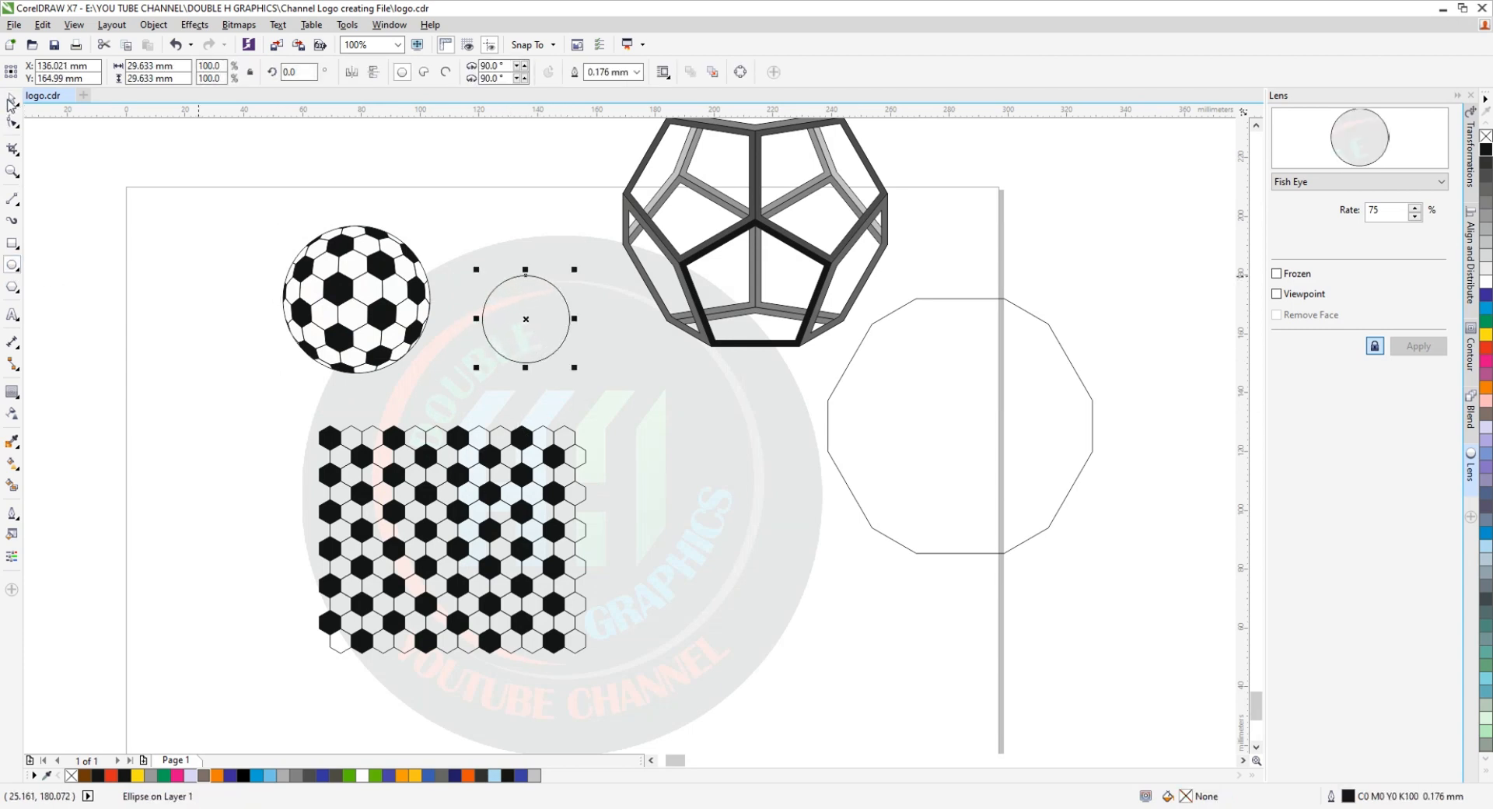
key(space)
click(152, 66)
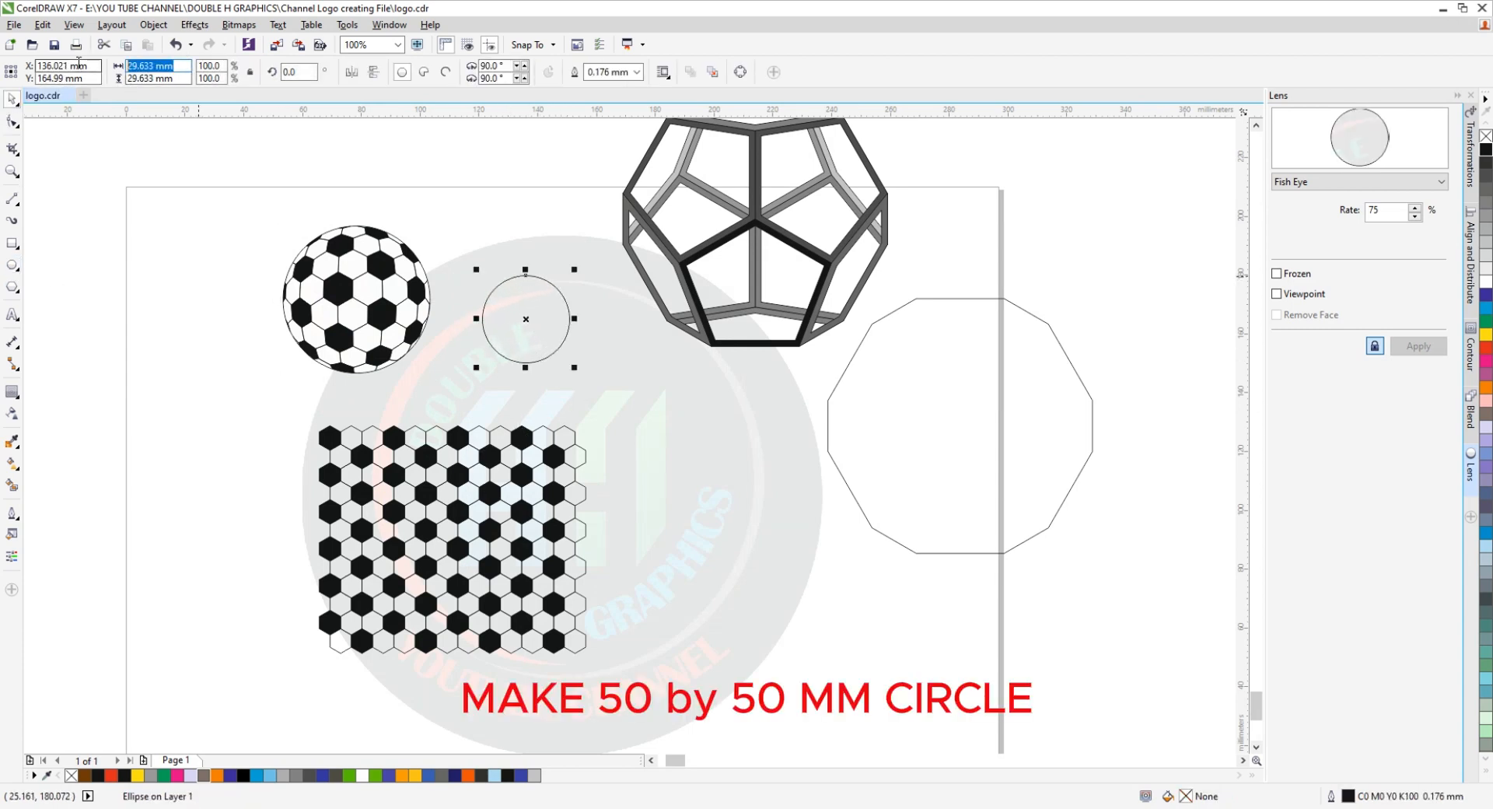
text(50)
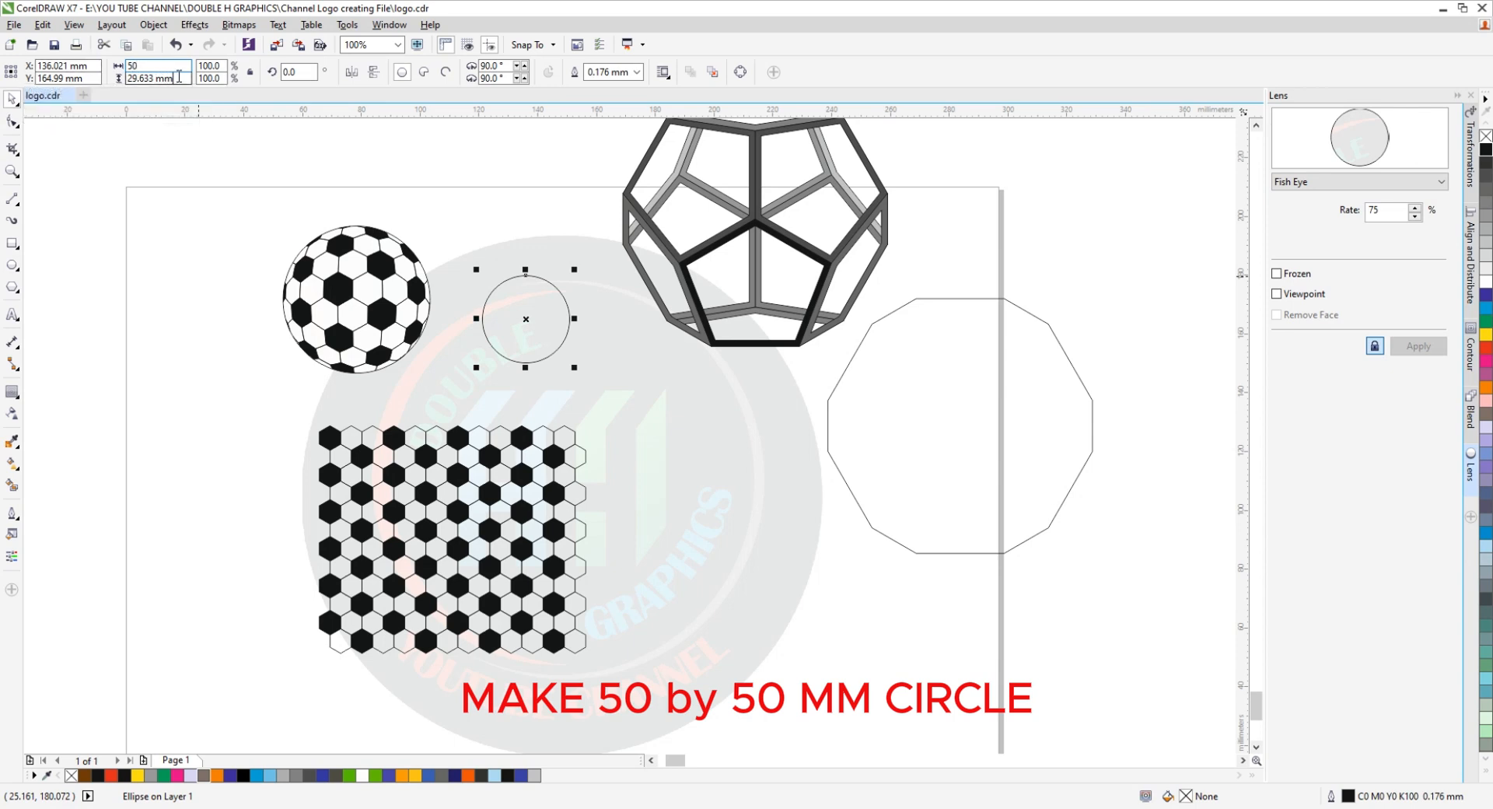
key(Tab)
text(5)
key(Return)
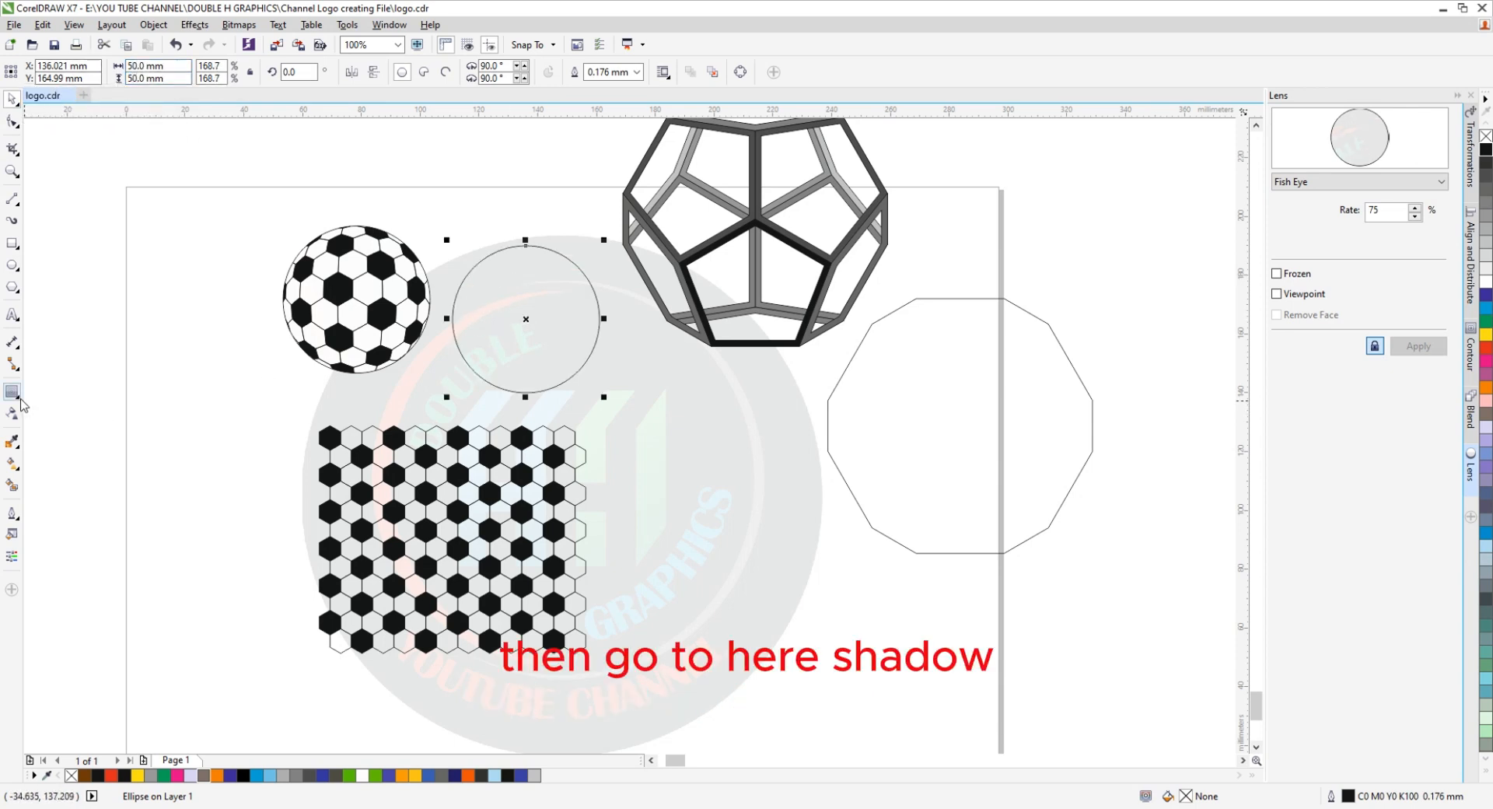
Add a drop shadow to the circle, offset about 12.2 mm right and 8.5 mm down, with the feathering direction set to Outside.
click(14, 393)
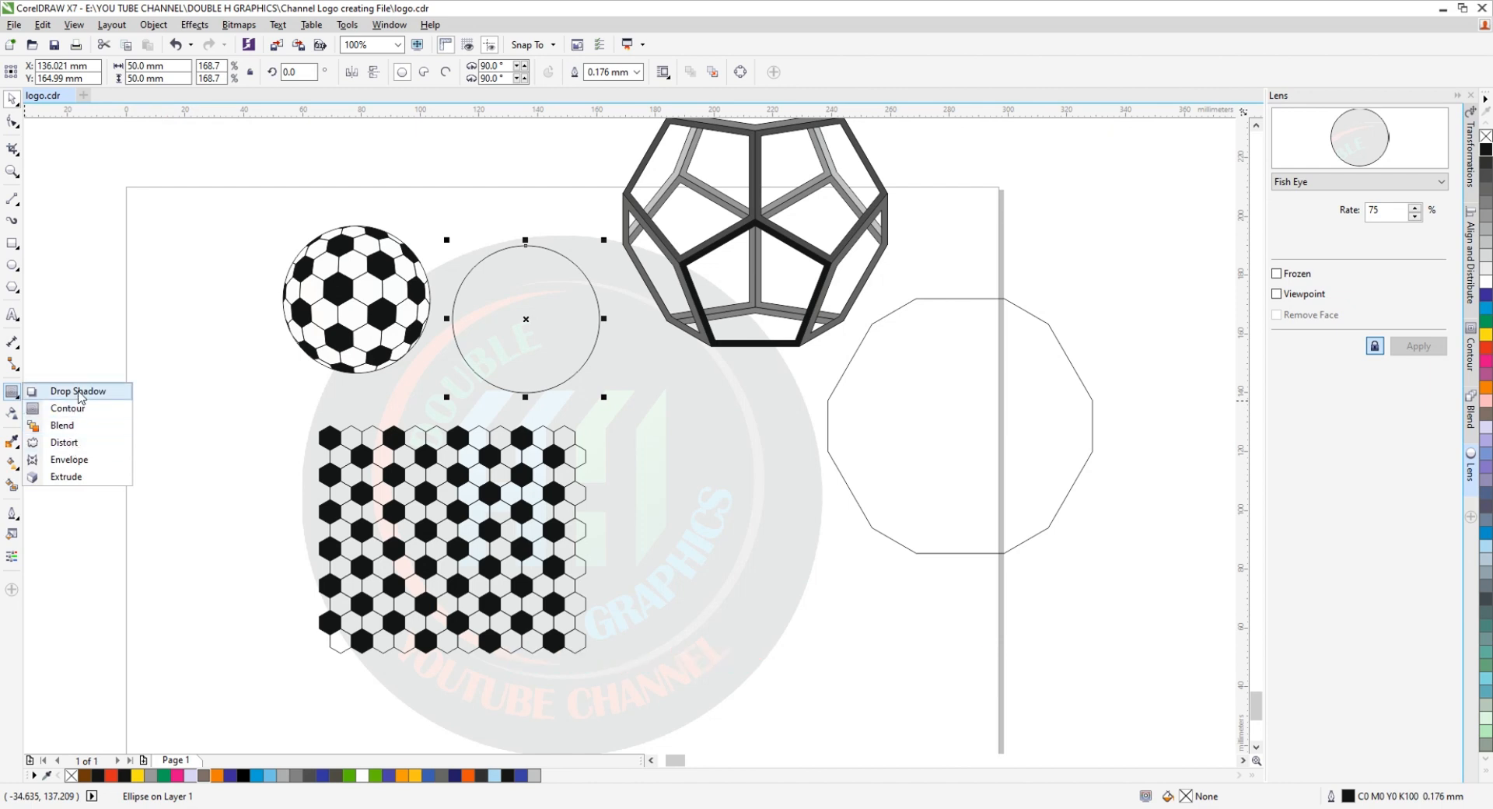
click(42, 390)
drag(538, 332, 634, 394)
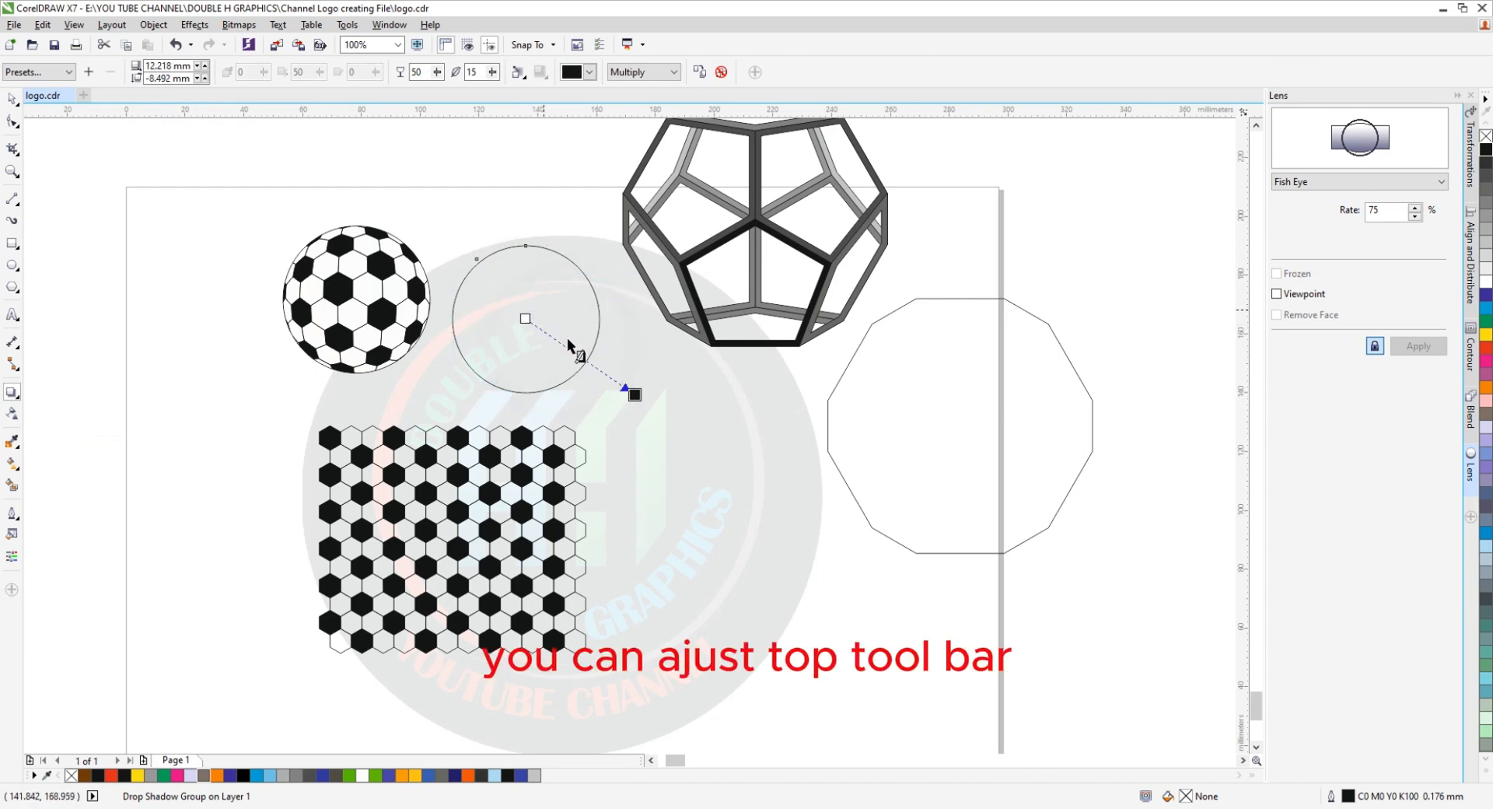
click(518, 72)
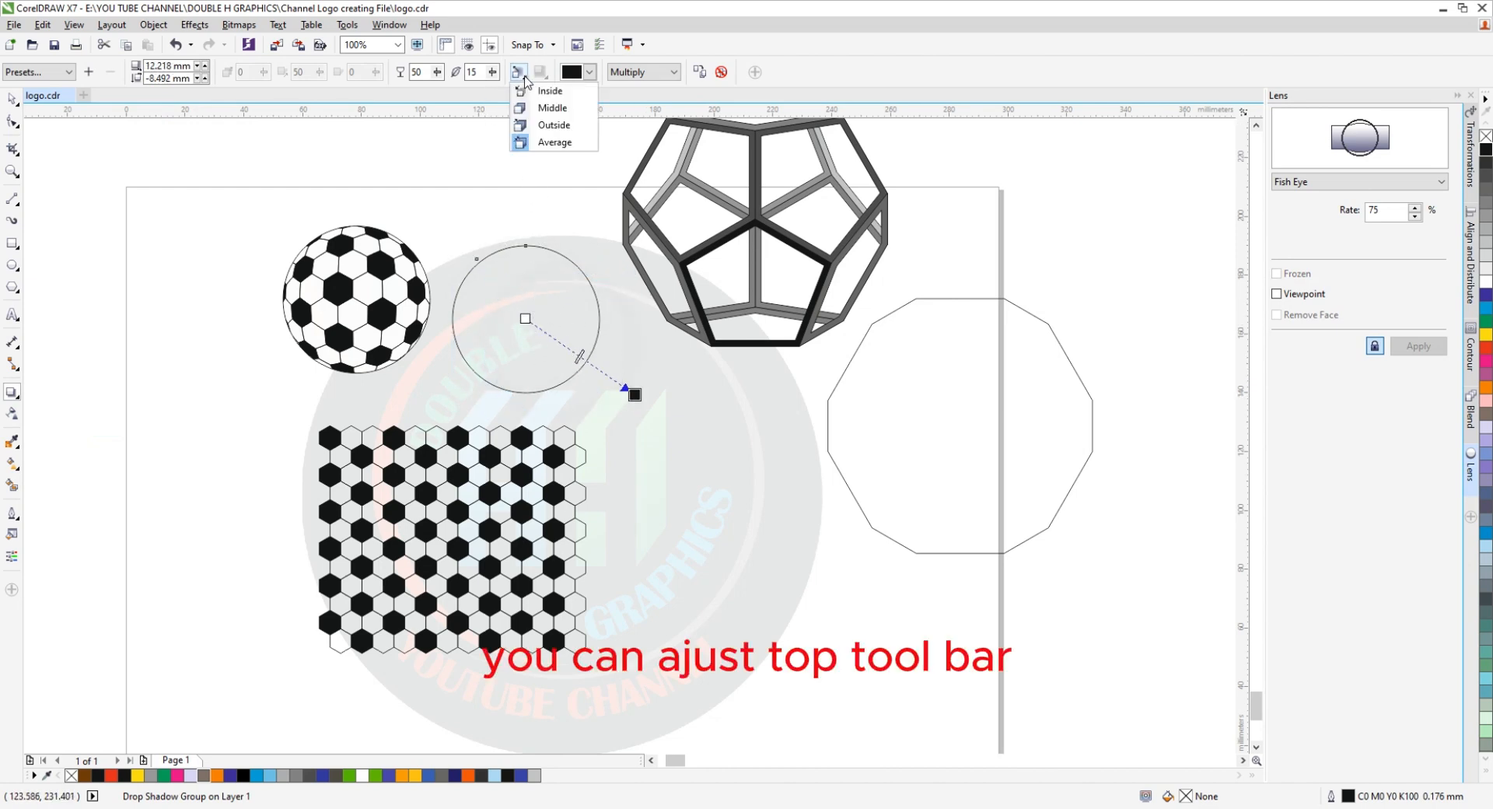
click(548, 124)
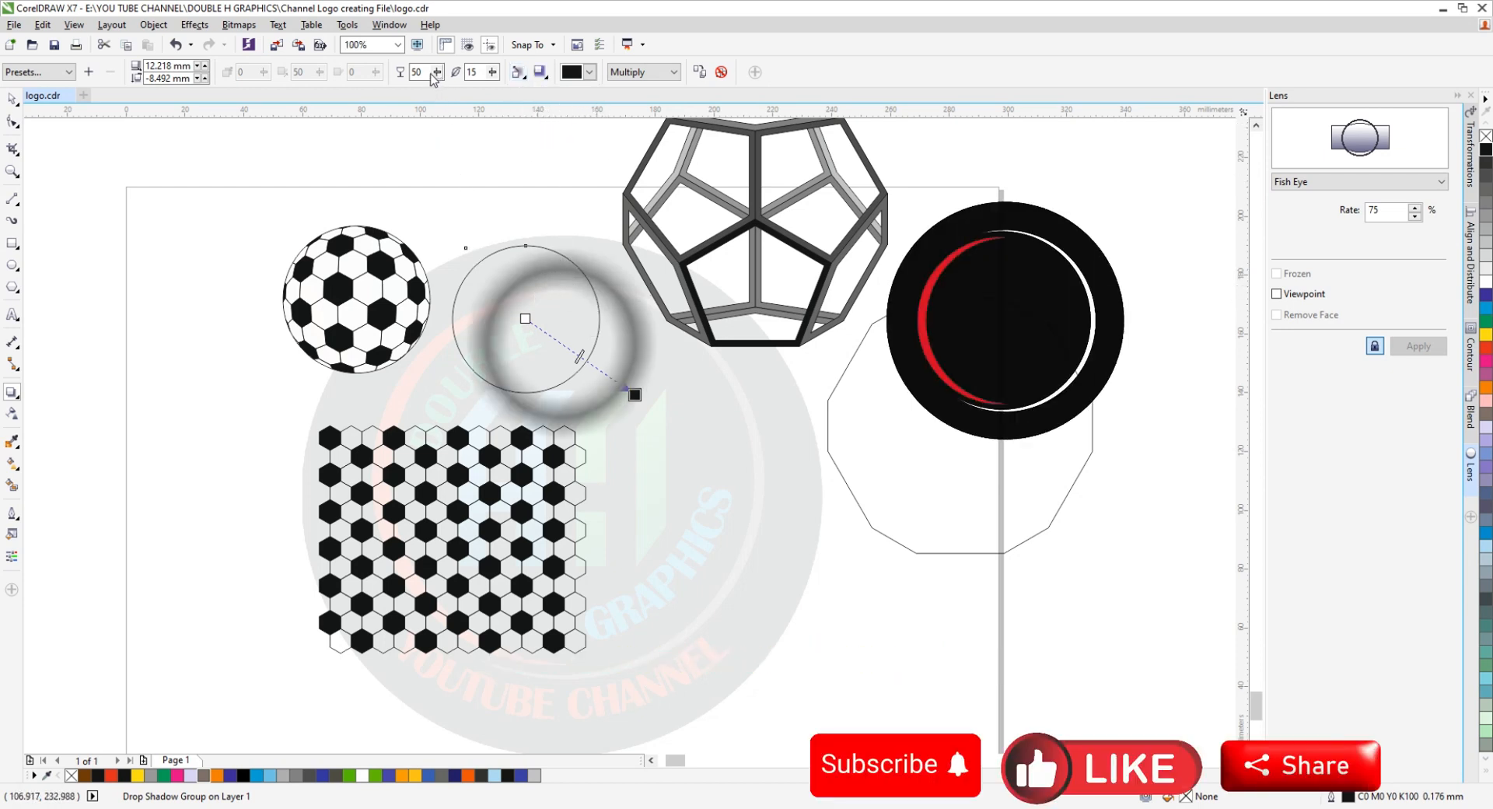
Set the circle's drop shadow opacity to 60 and reduce its feathering to 12.
drag(424, 72, 390, 73)
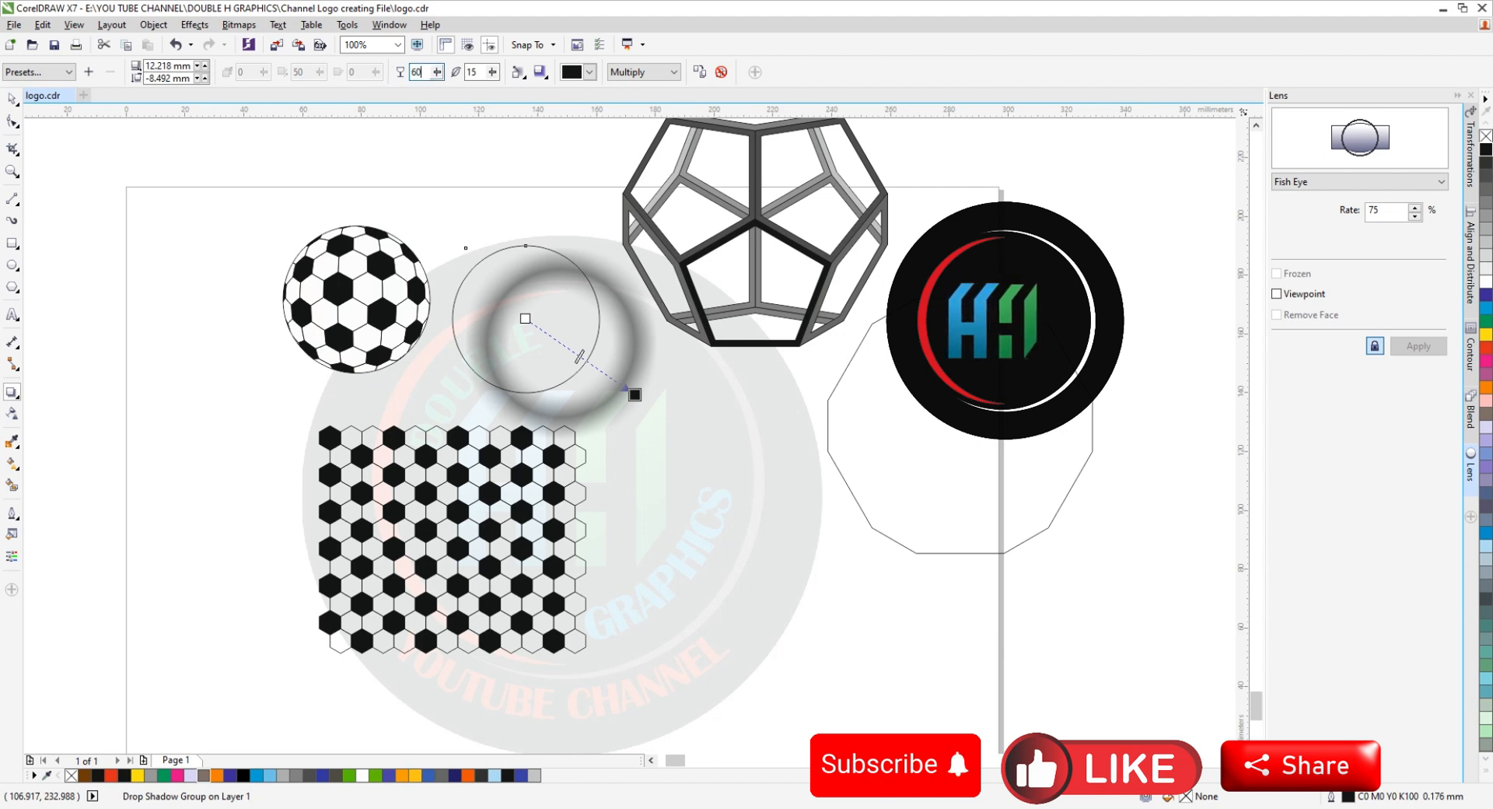
text(60)
key(Return)
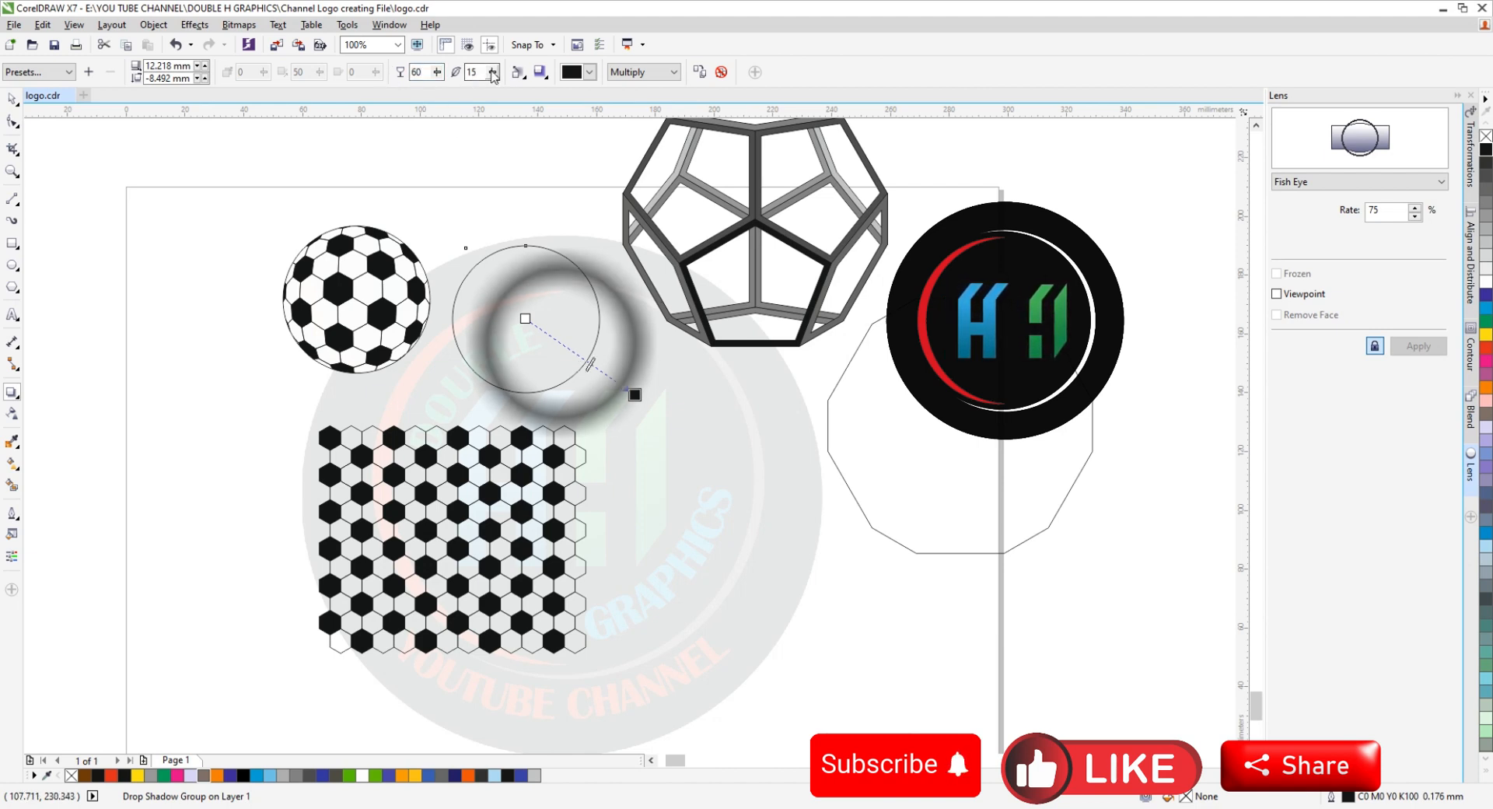
click(492, 74)
click(494, 75)
click(491, 76)
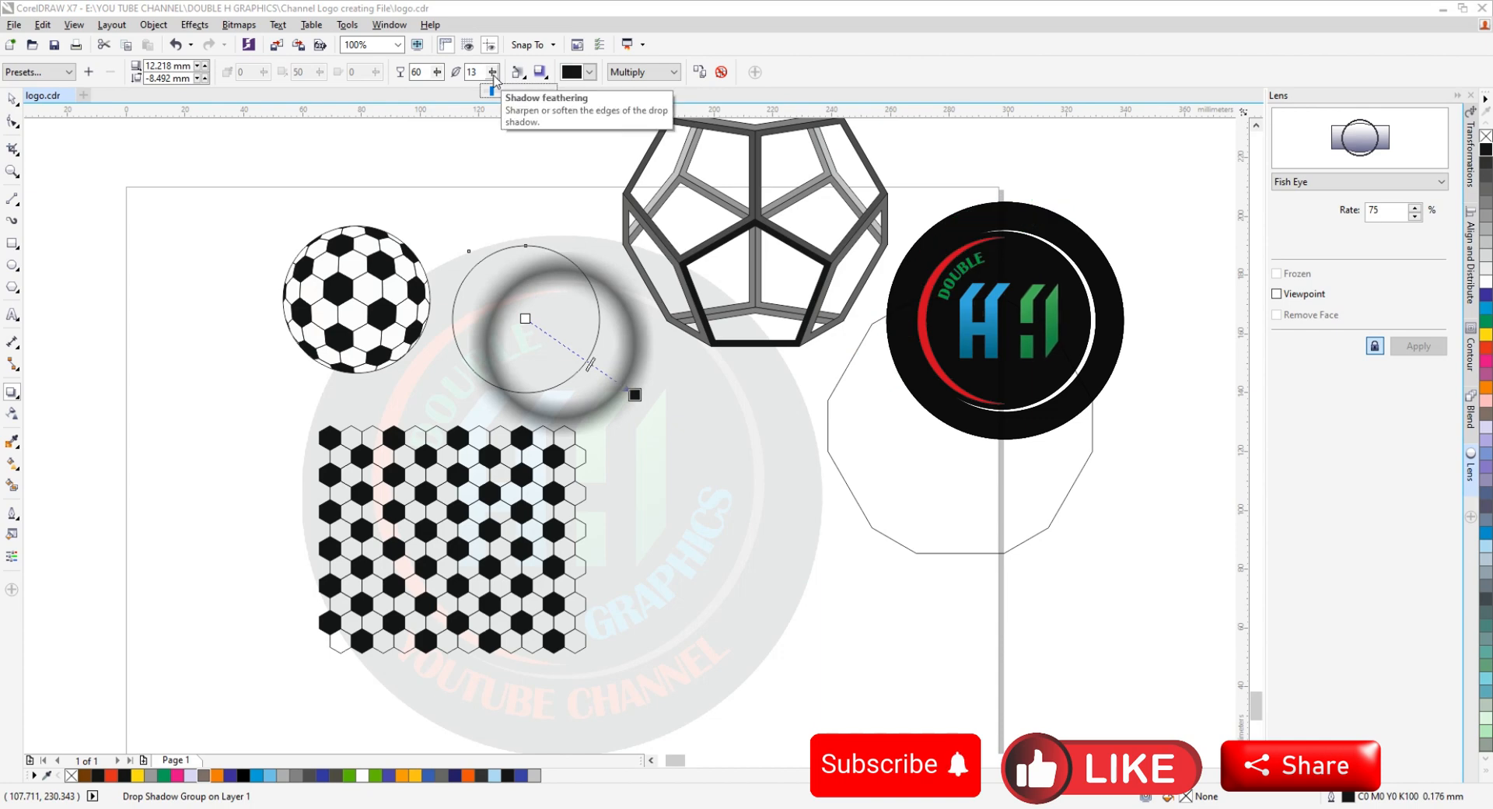
click(489, 75)
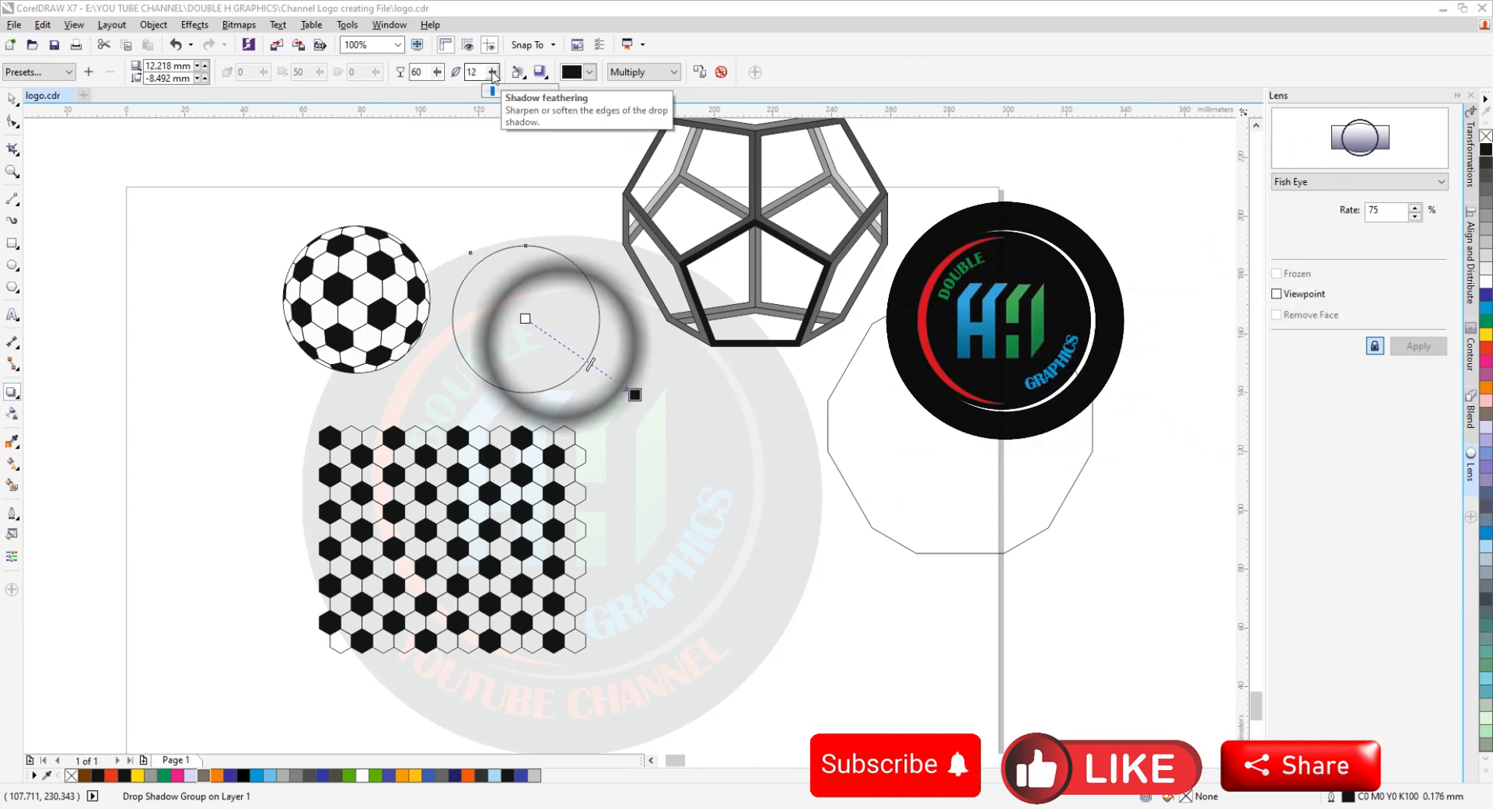
Try drop shadow feathering values of 0 and 25 on the circle.
double_click(476, 72)
text(0)
key(Return)
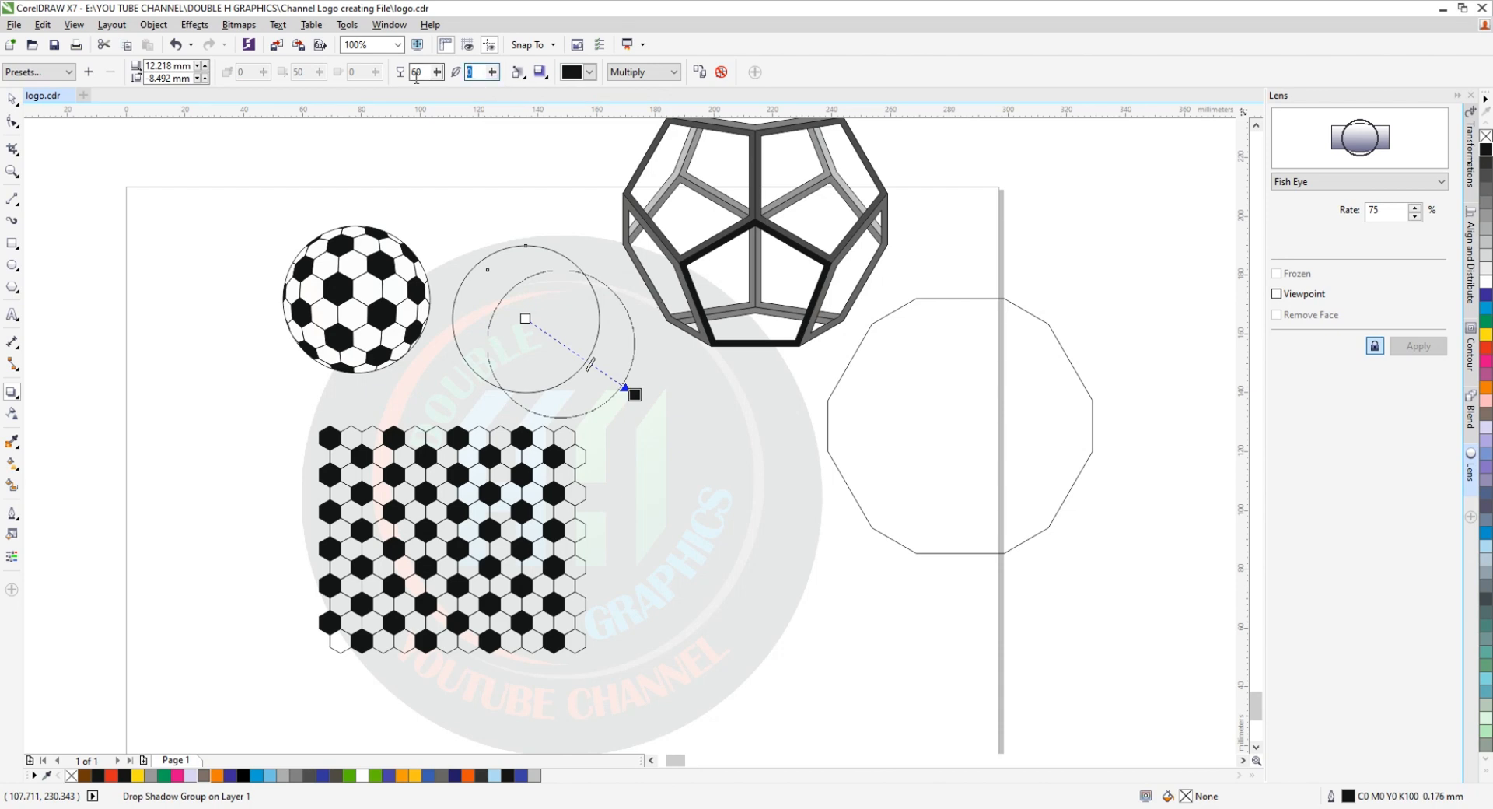
text(25)
key(Return)
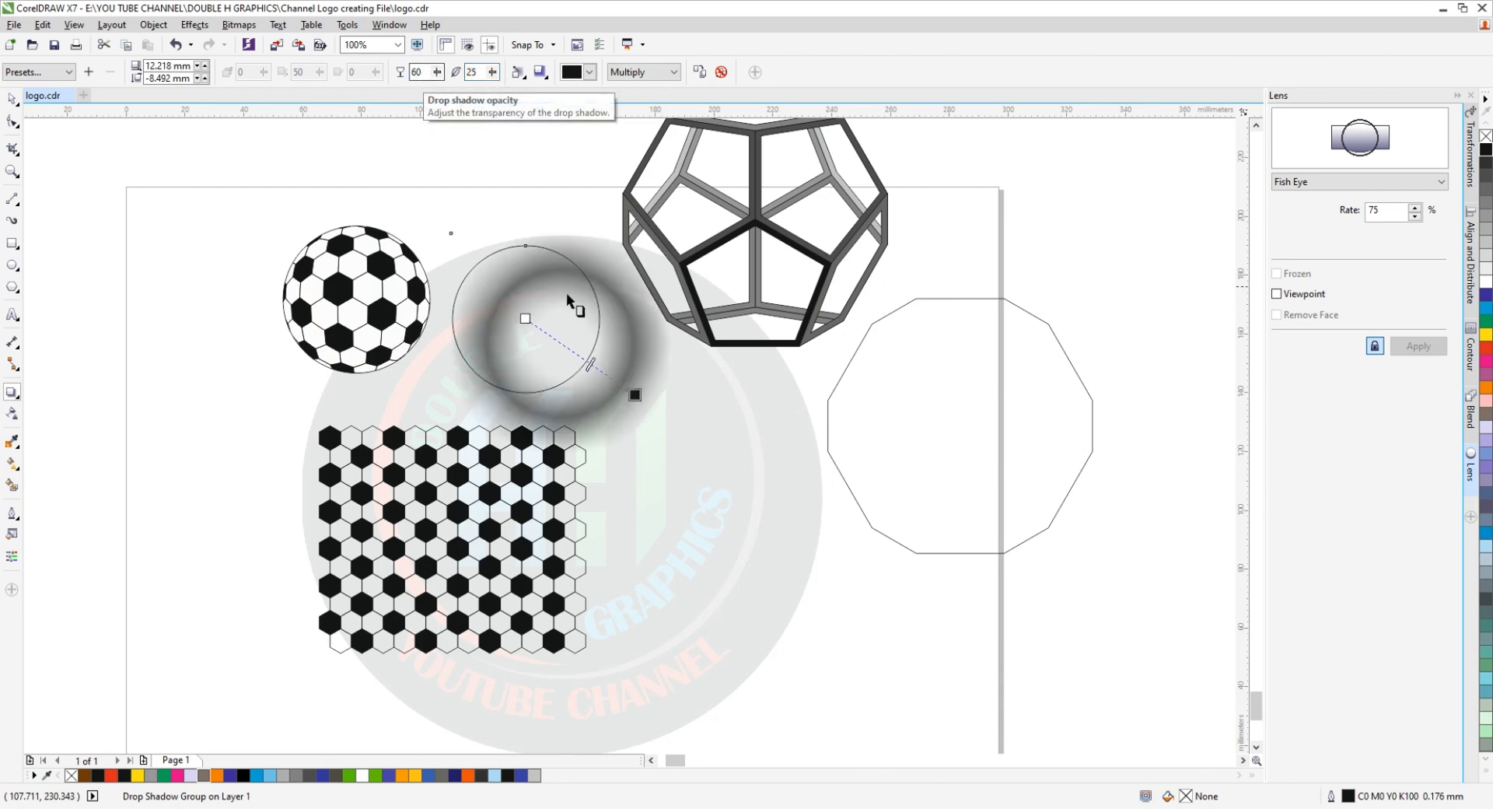
Set the drop shadow to opacity 70 with feathering 12 and break the drop shadow group apart.
double_click(418, 73)
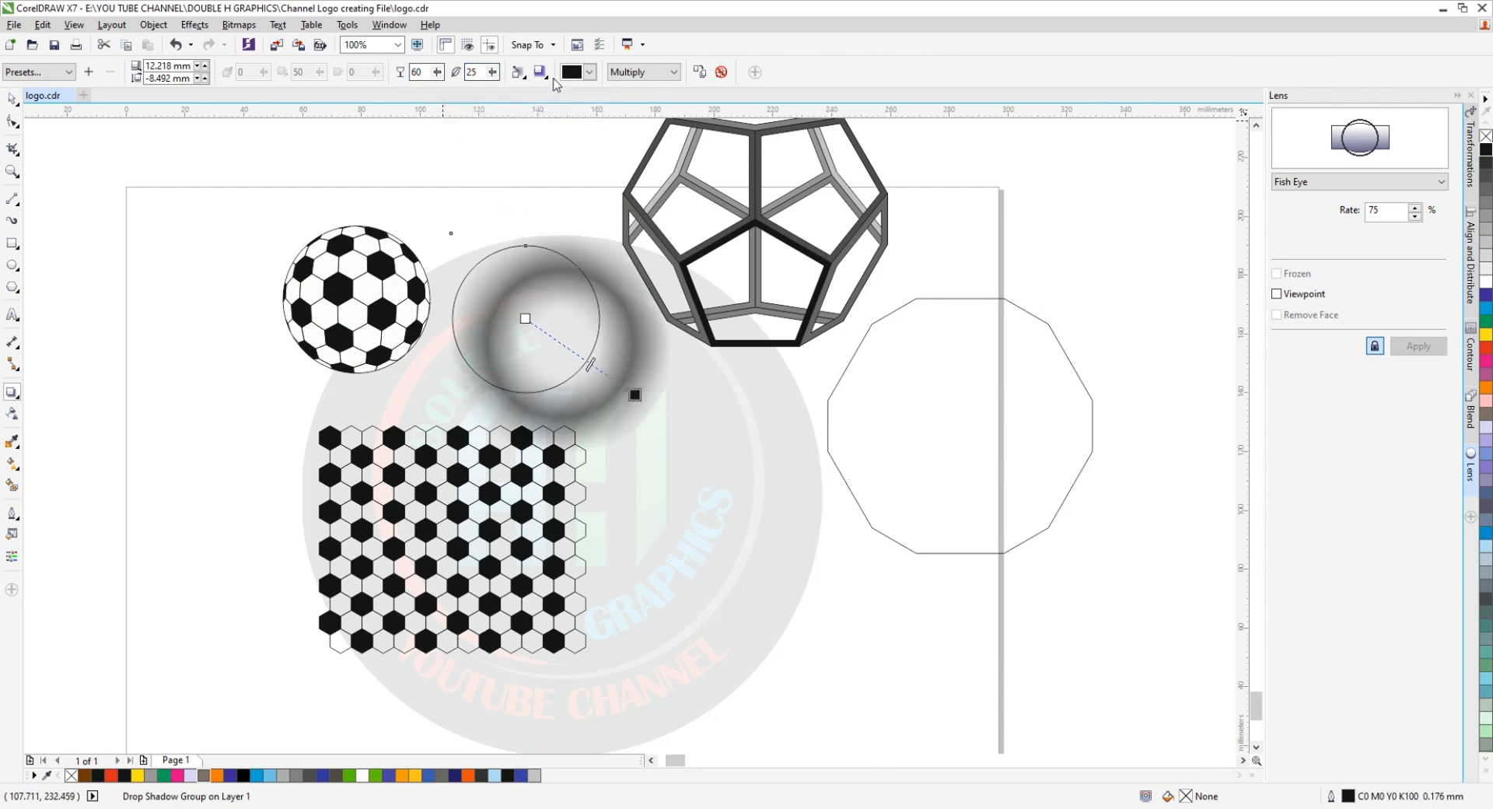
text(70)
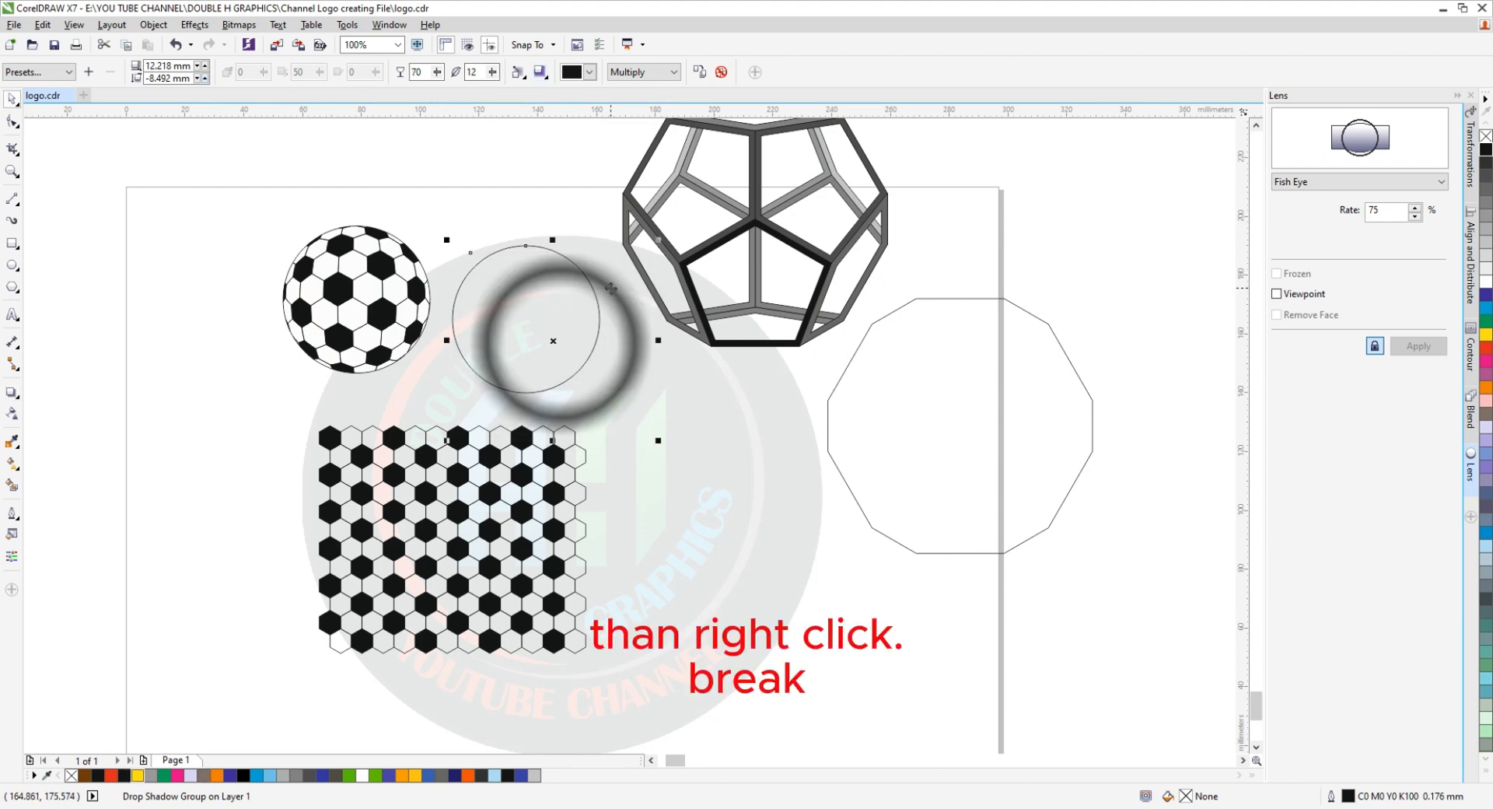
right_click(611, 288)
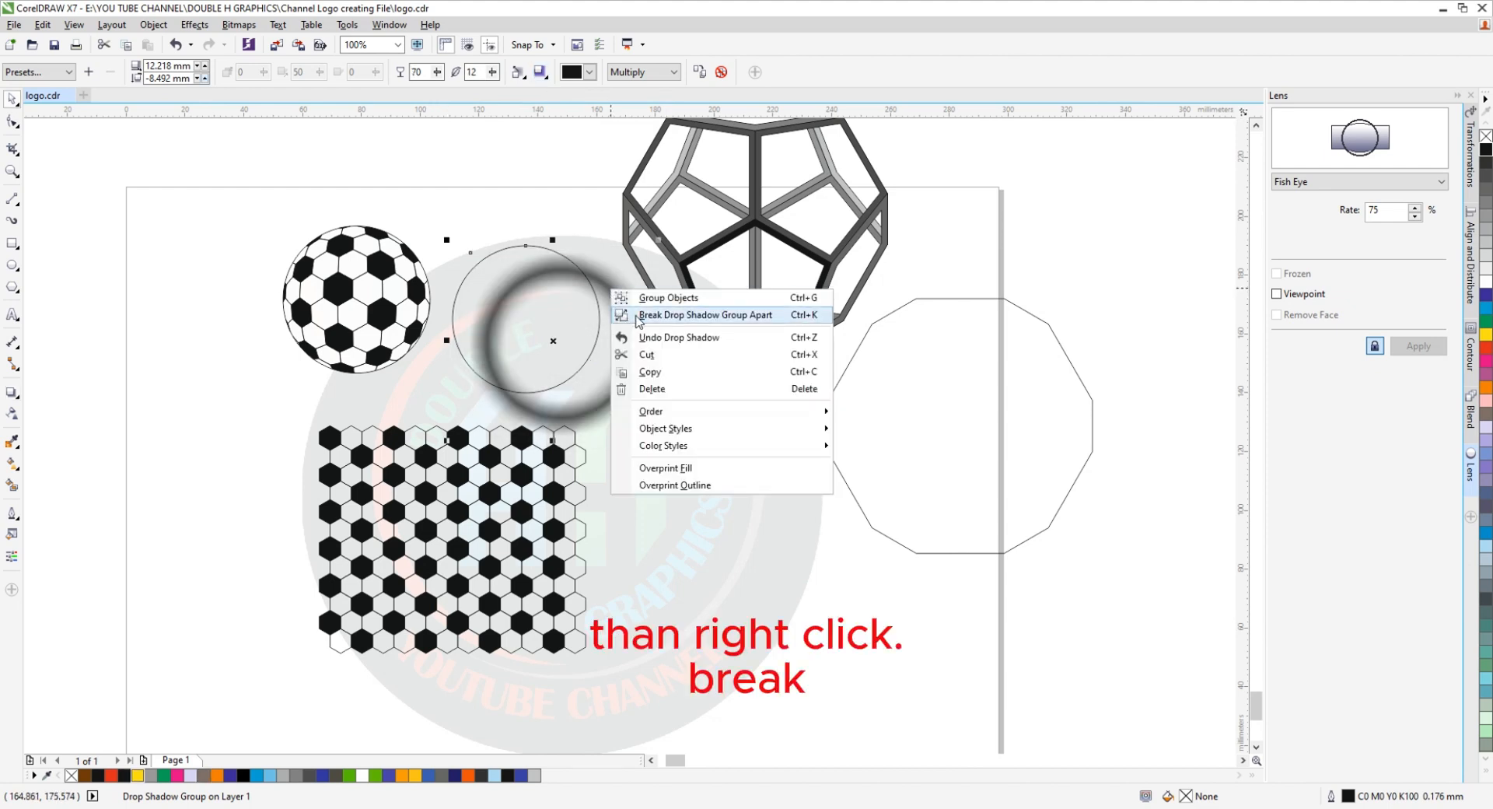
click(634, 321)
Move the separated shadow ring down and to the right, and PowerClip it inside the 50 mm circle.
click(633, 396)
click(633, 375)
drag(631, 343, 704, 397)
right_click(705, 380)
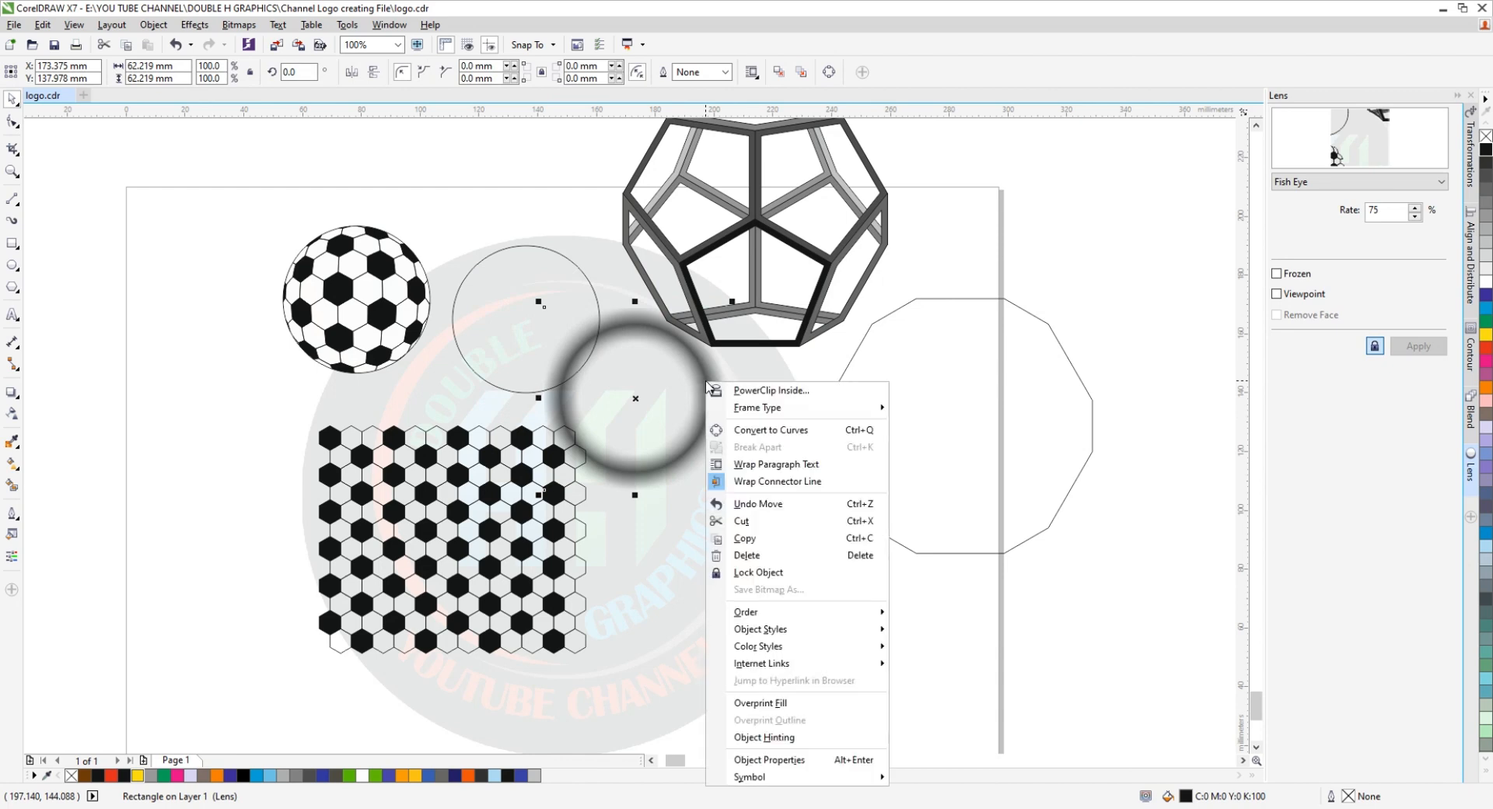
click(735, 393)
click(551, 312)
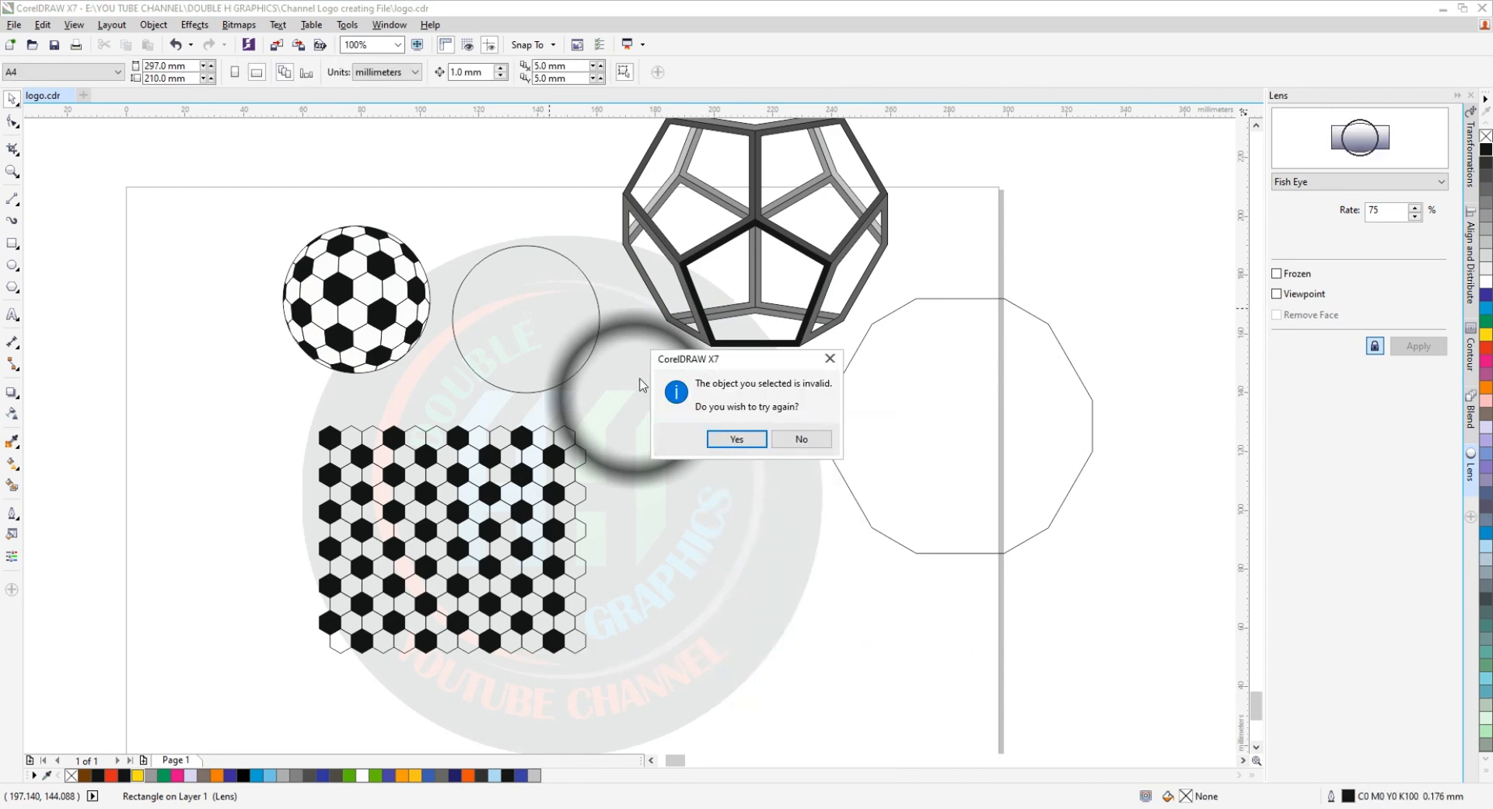
click(729, 440)
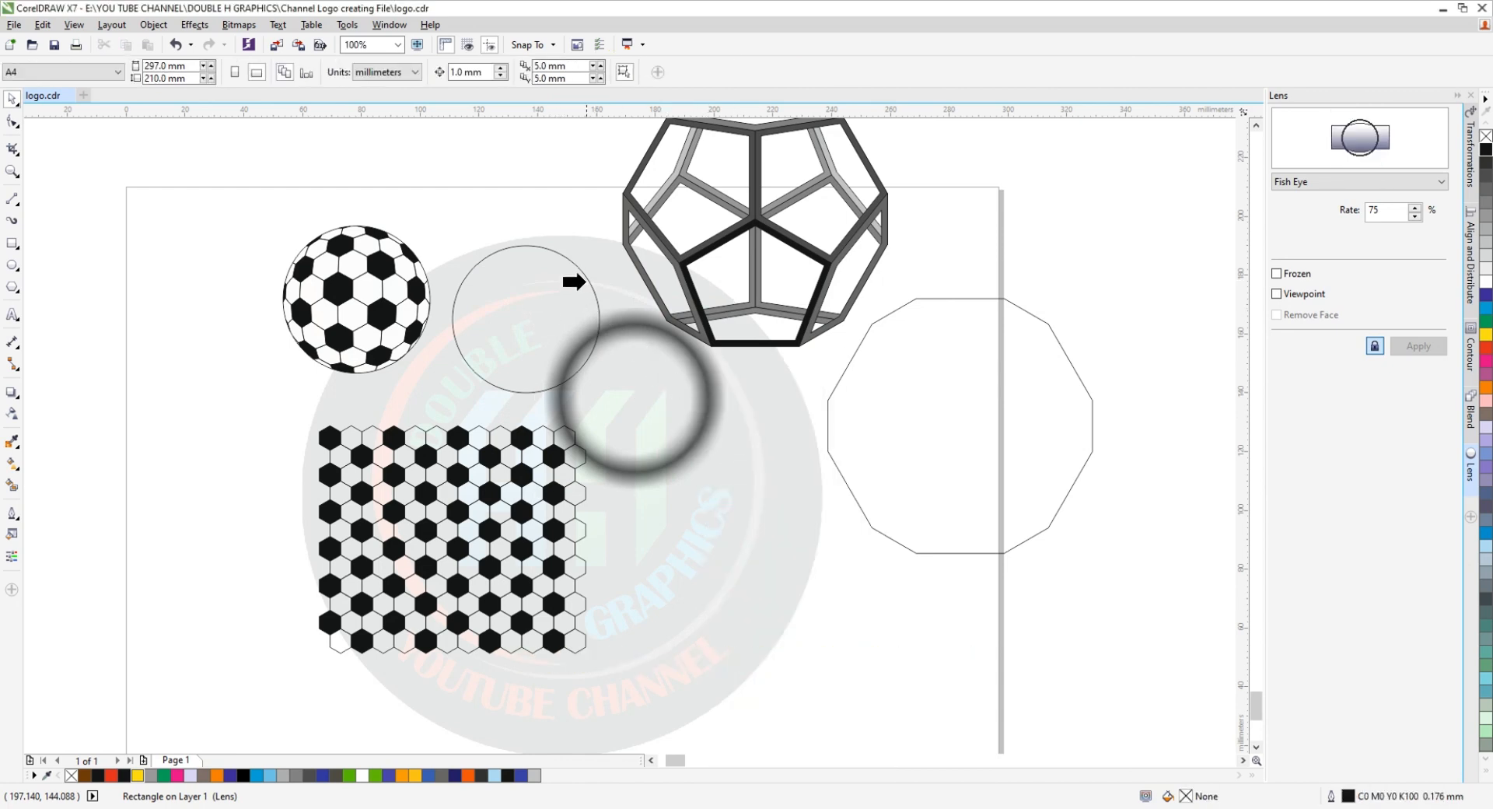
click(584, 282)
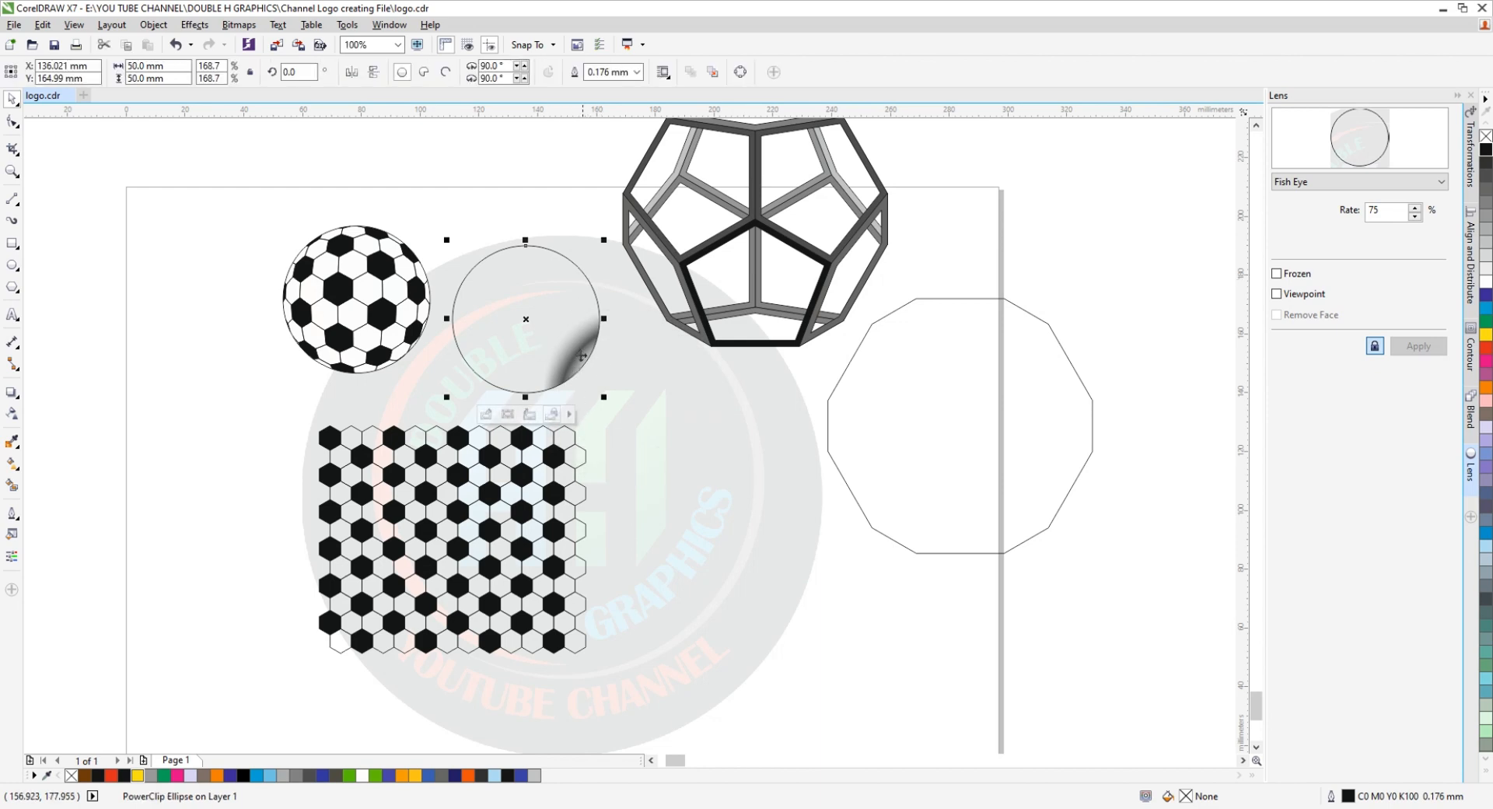
Edit the circle's PowerClip contents so the shadow ring is centred on the circle, and finish the content editing.
click(486, 414)
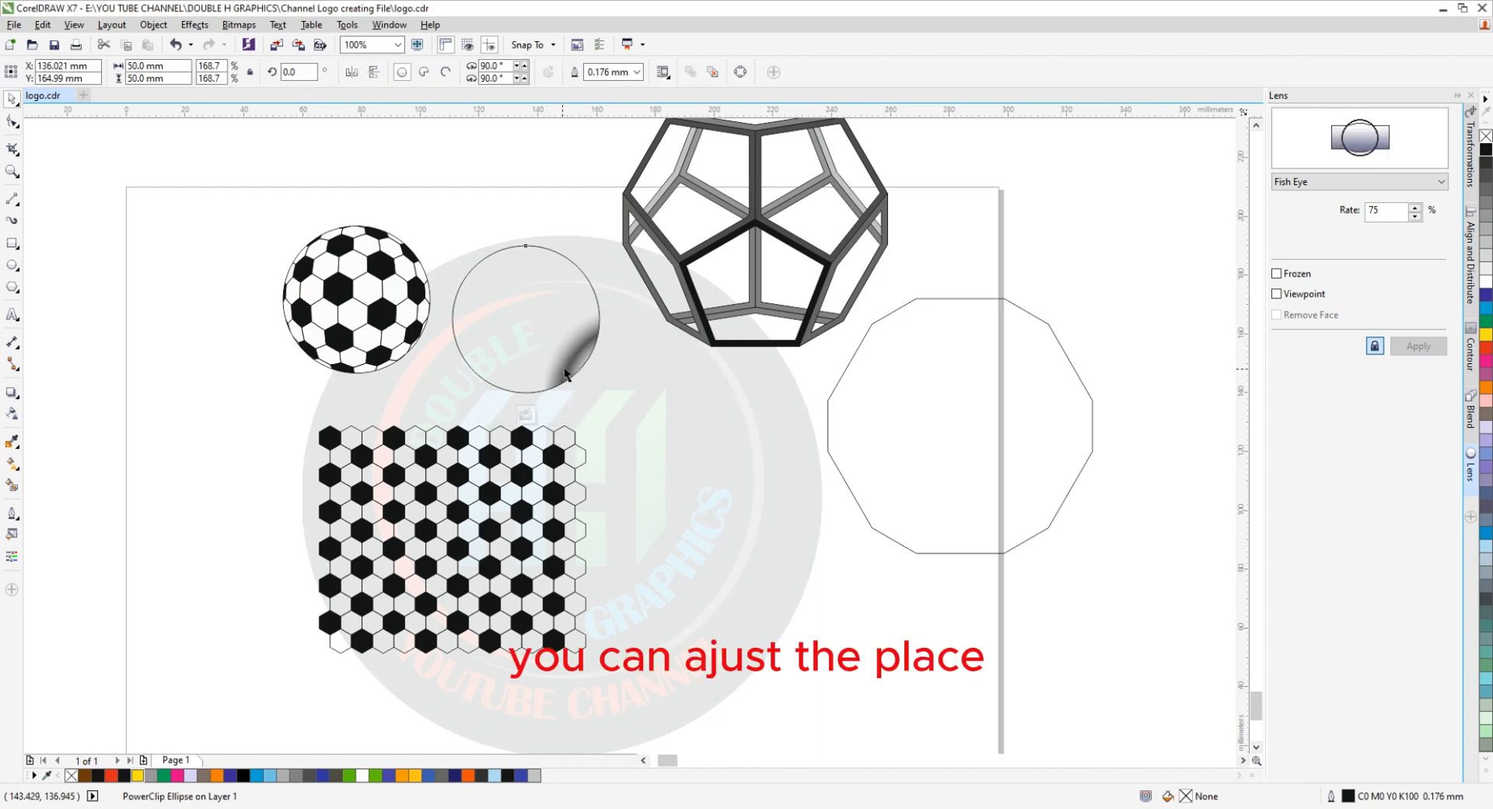
drag(574, 360, 500, 298)
key(Left)
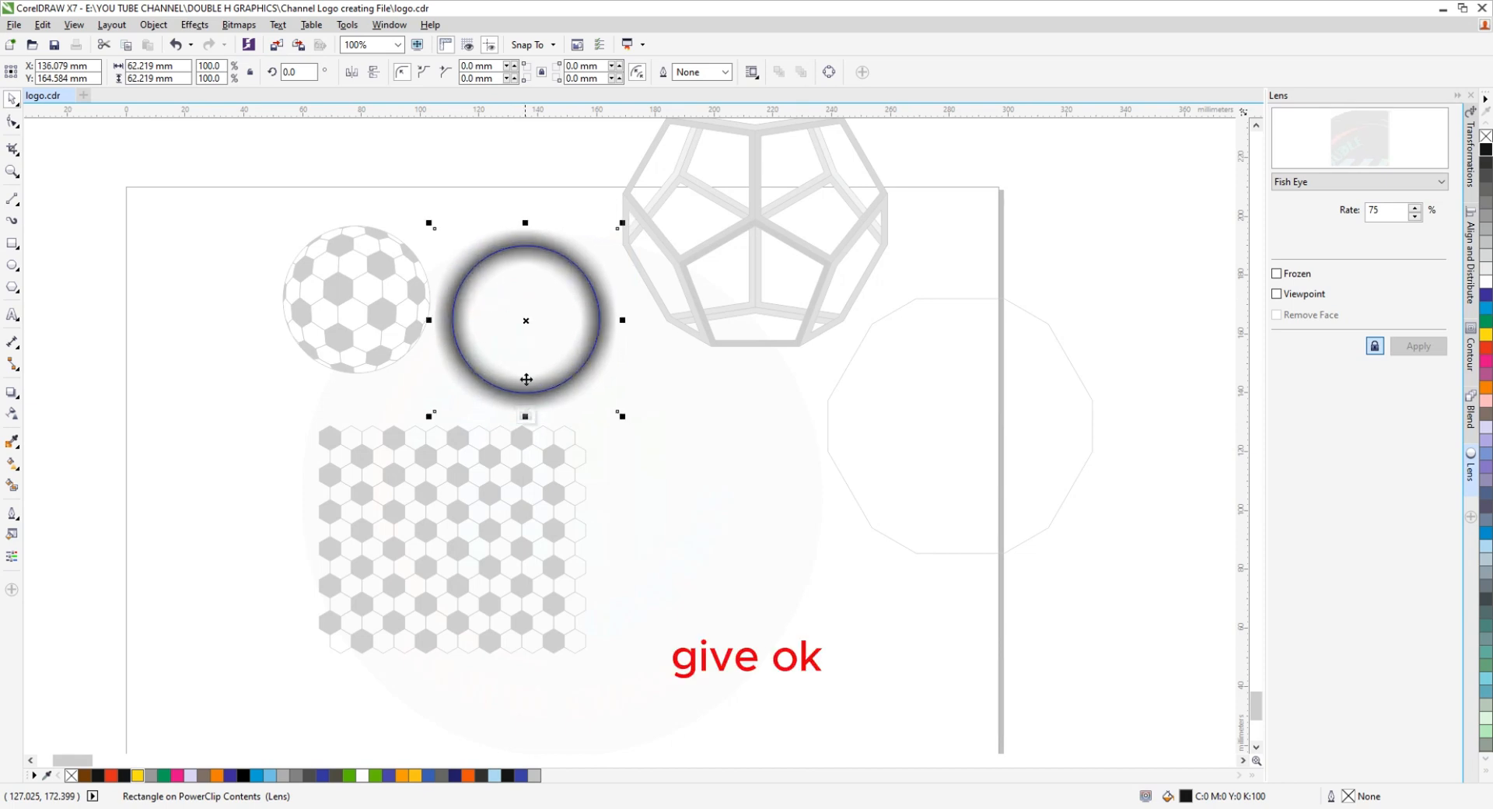
click(527, 417)
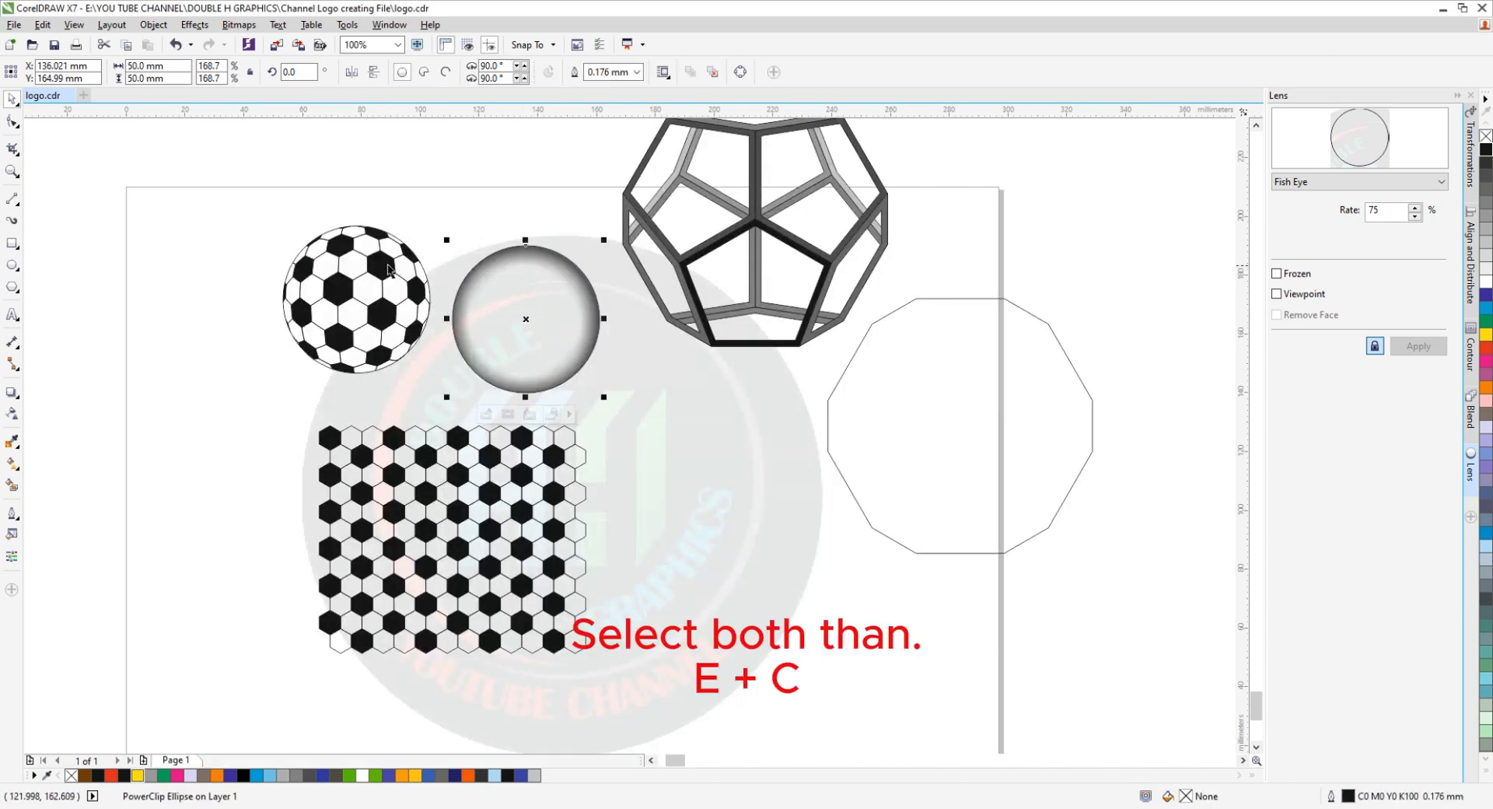
Centre the shaded circle on the football horizontally and vertically, and group the two objects.
shift+click(383, 265)
key(e)
key(c)
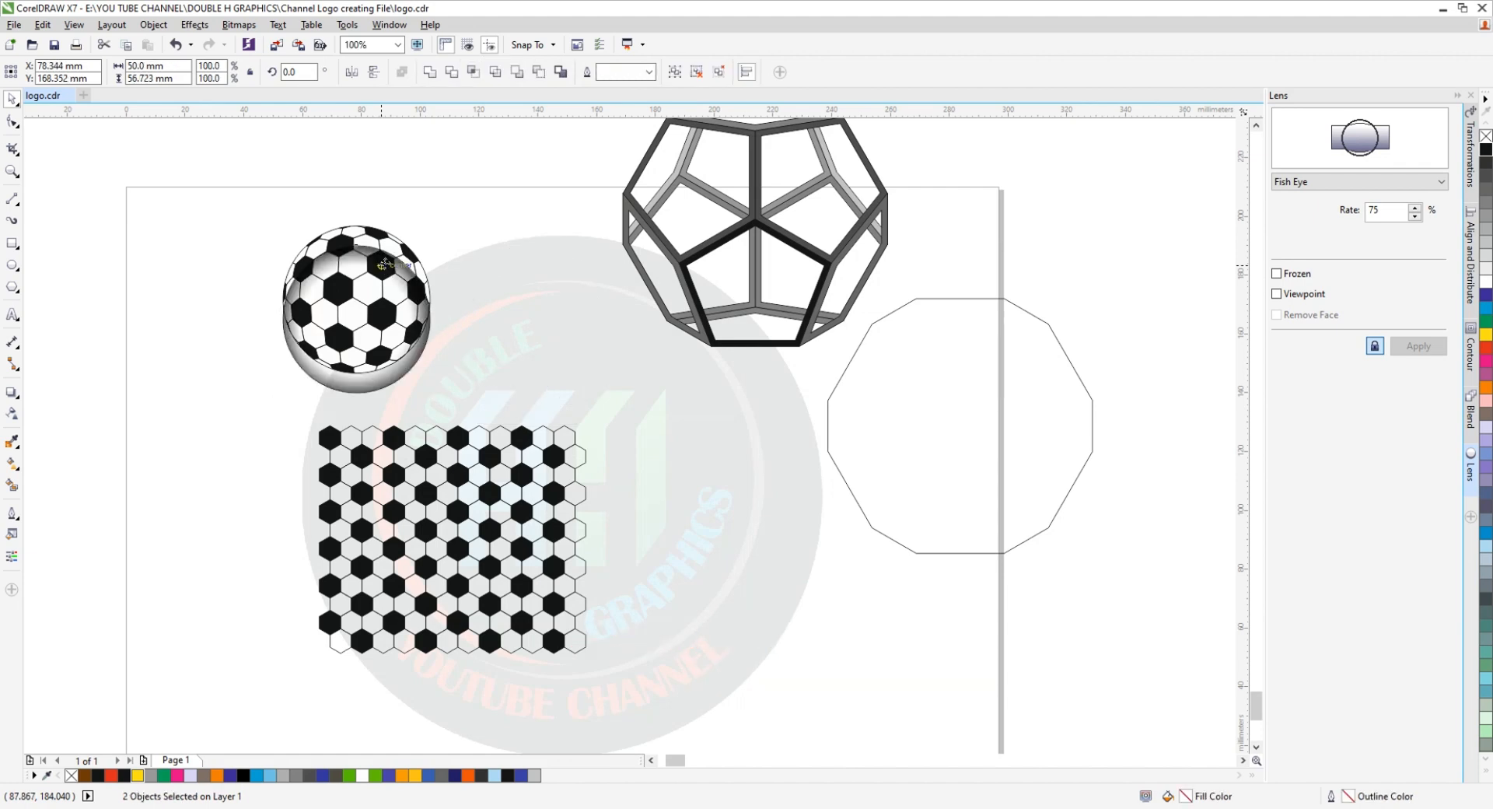
key(Escape)
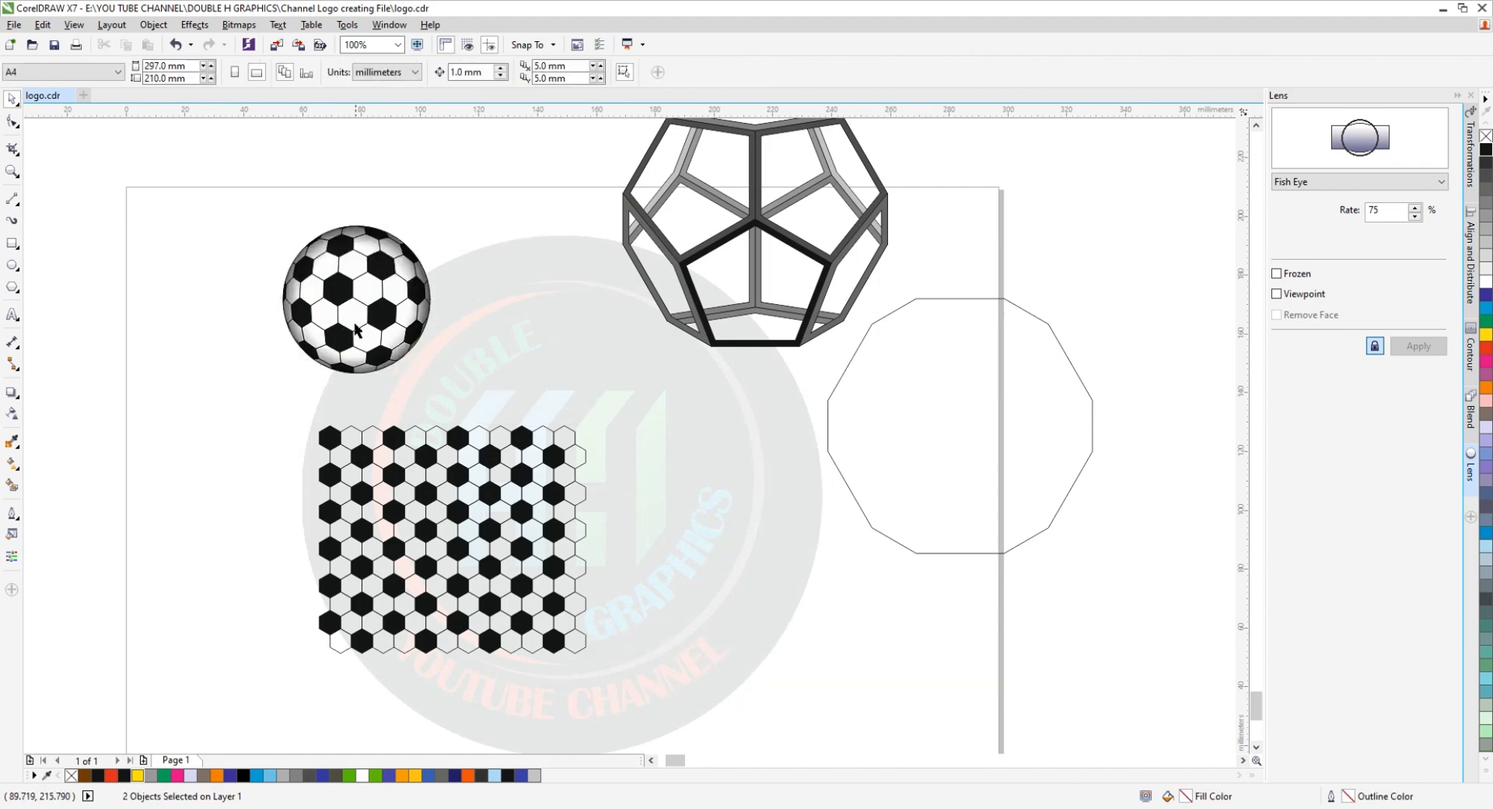
scroll(357, 289, down, 2)
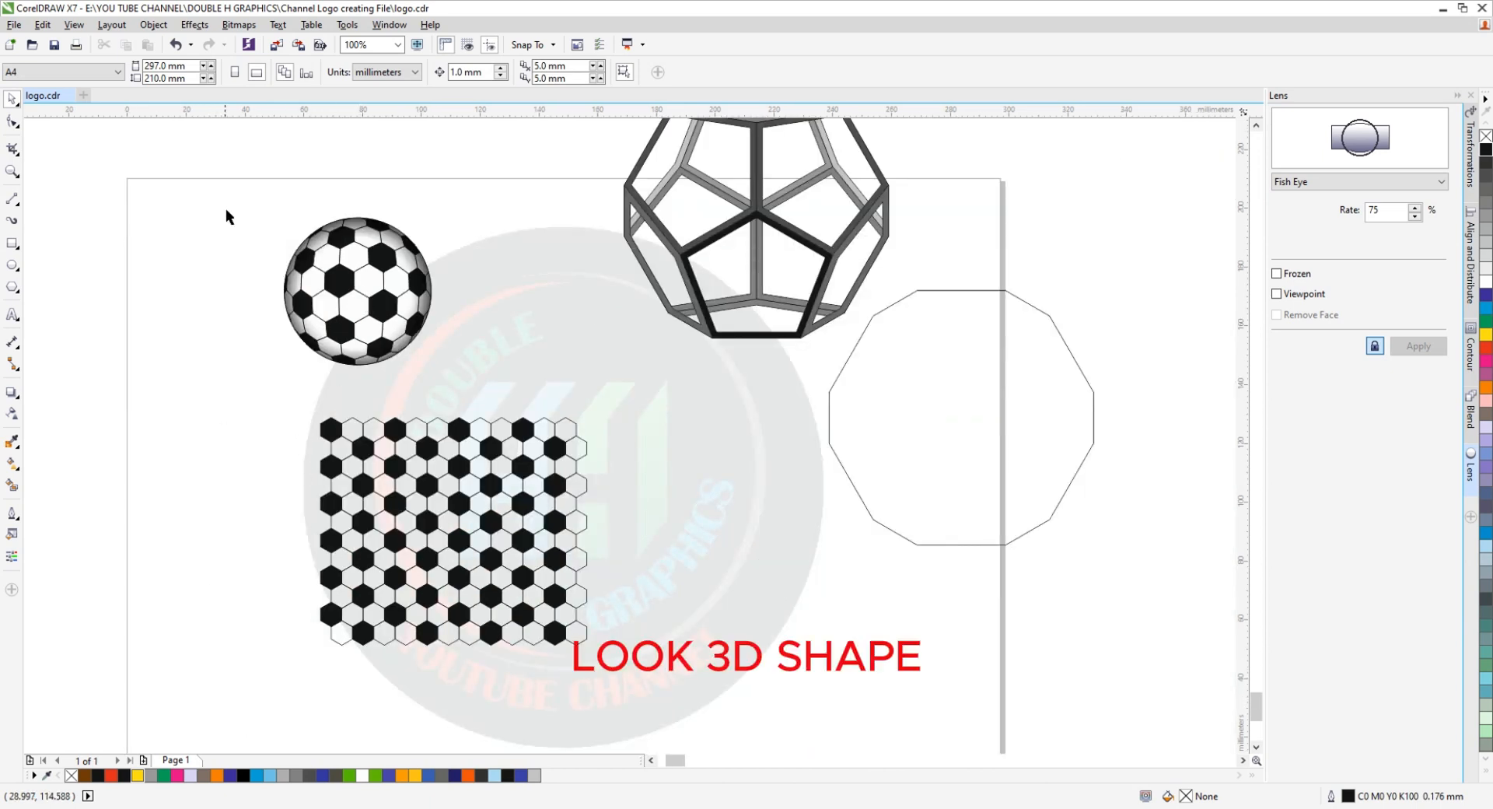
drag(229, 190, 498, 401)
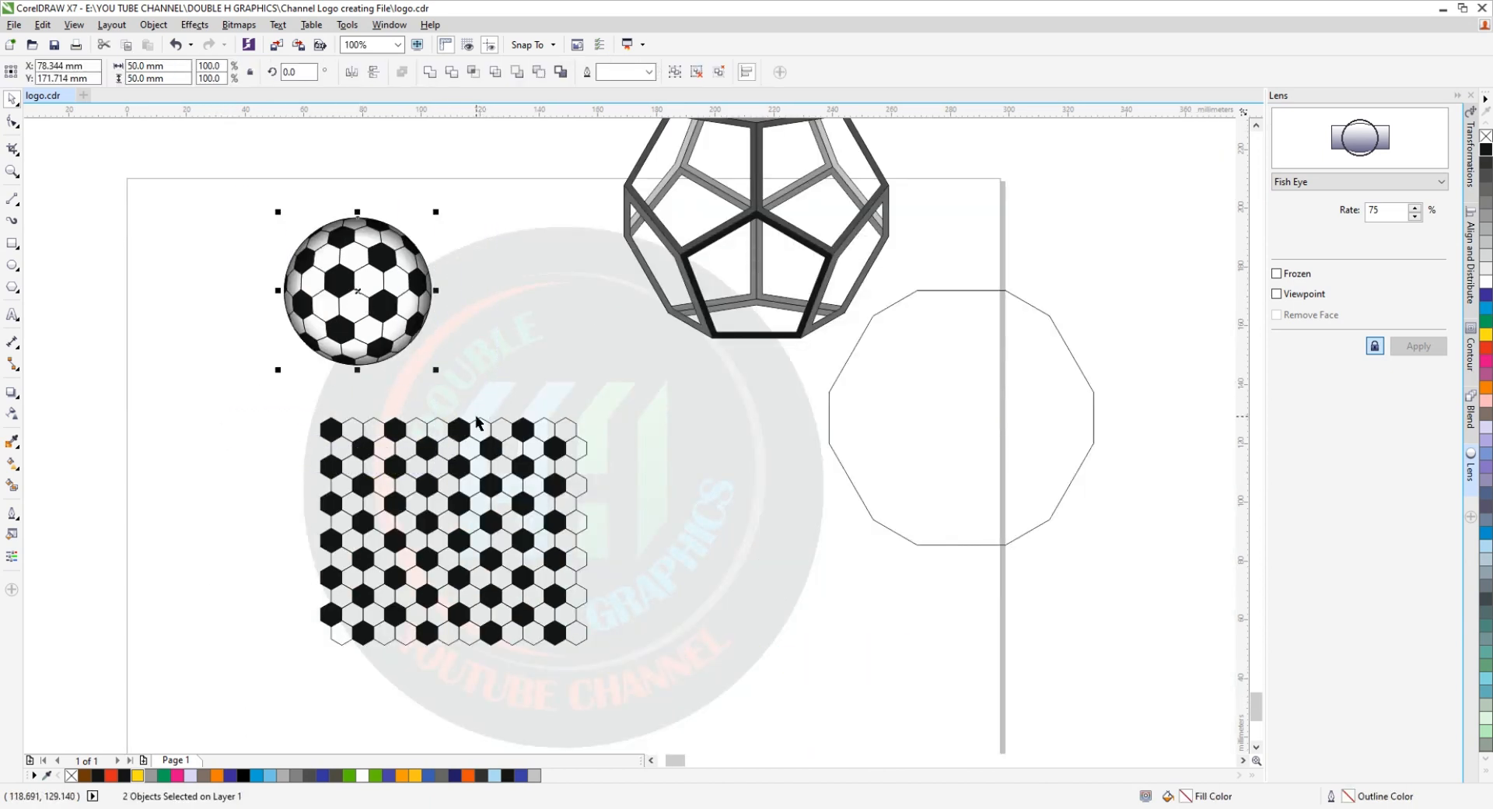
key(ctrl+g)
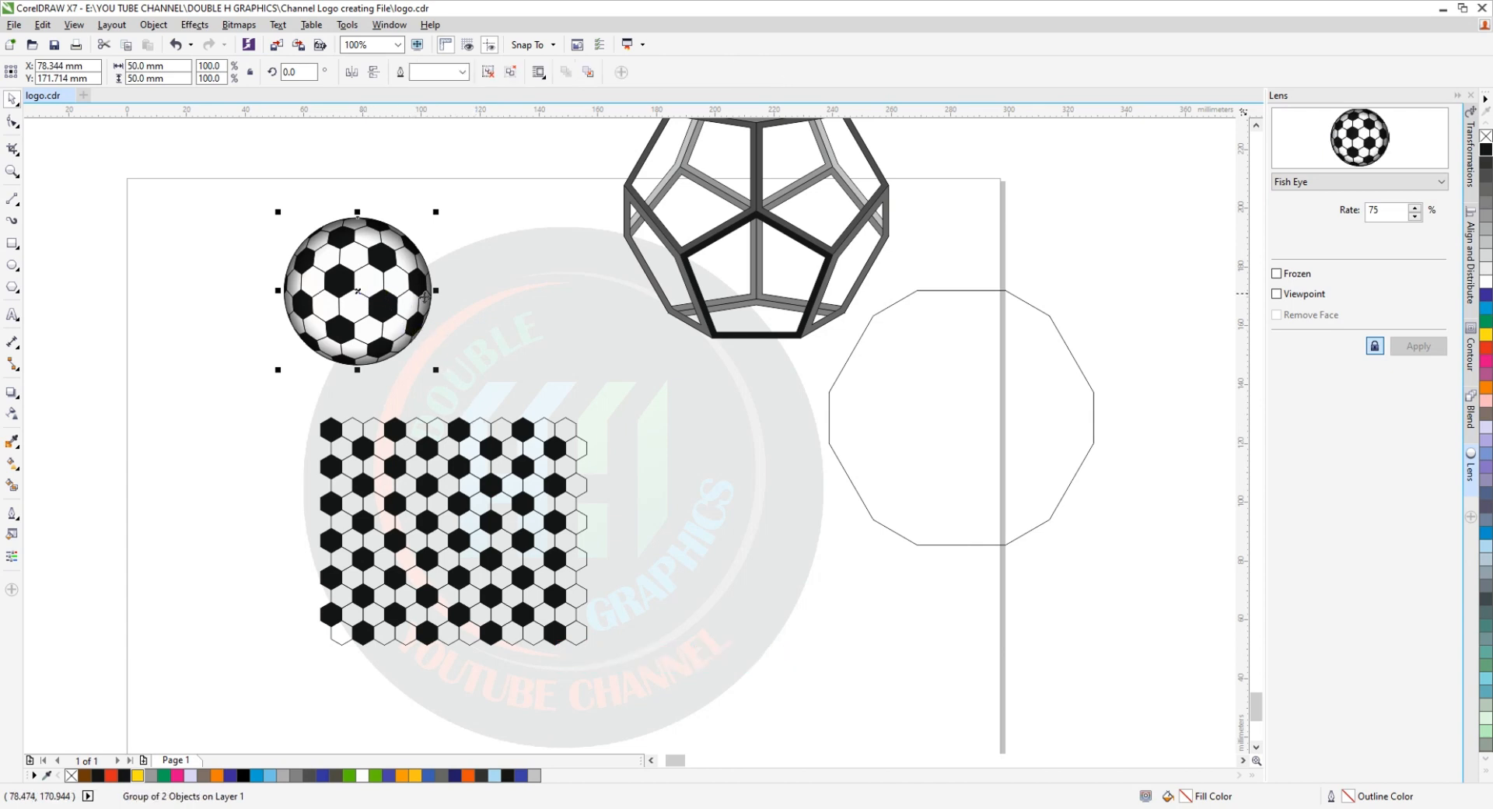
Move the shaded football to the centre of the dodecahedron frame and send it back one level, behind the frame's front edges.
scroll(398, 314, down, 1)
scroll(541, 247, up, 1)
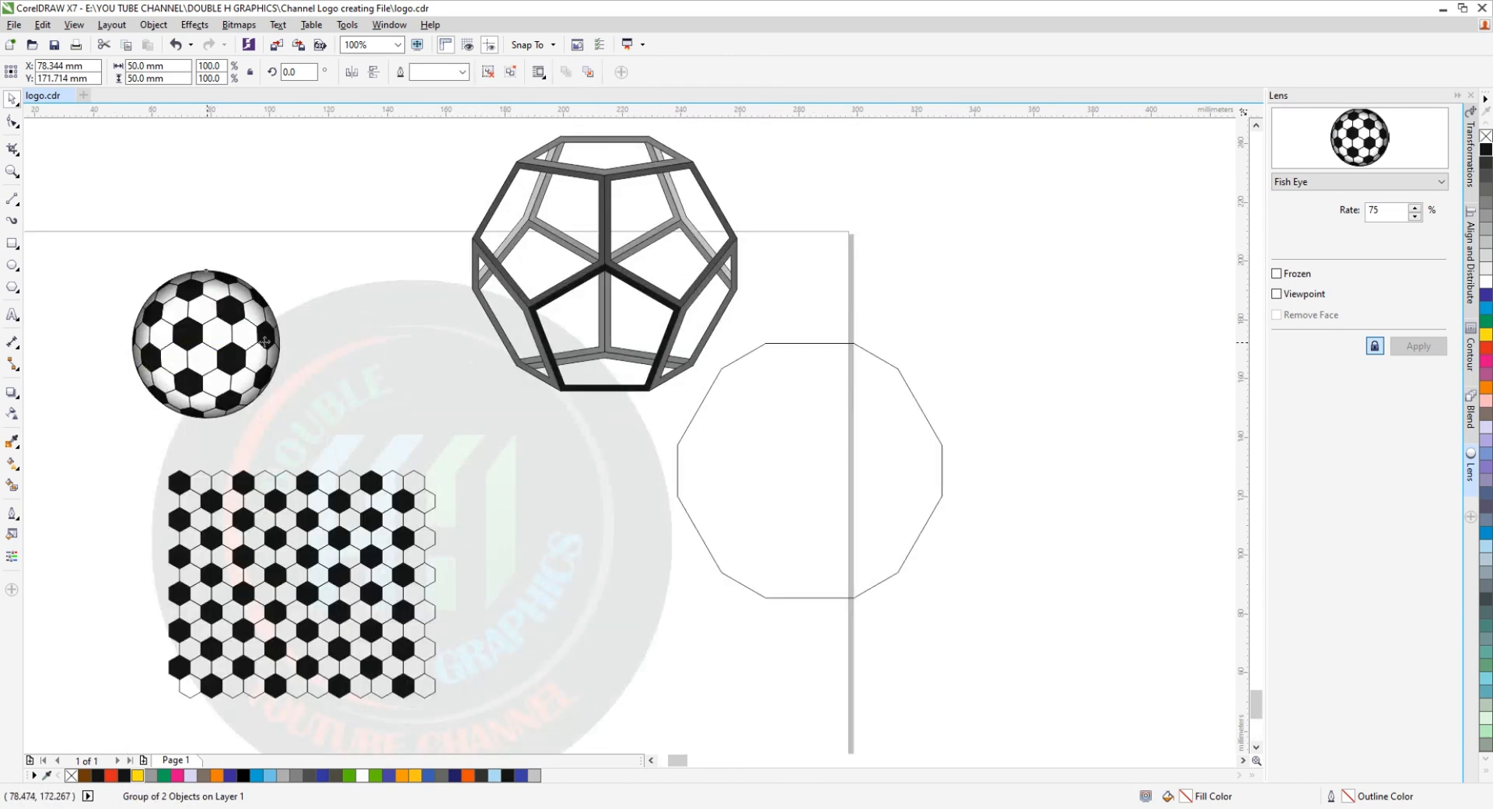
drag(265, 341, 605, 264)
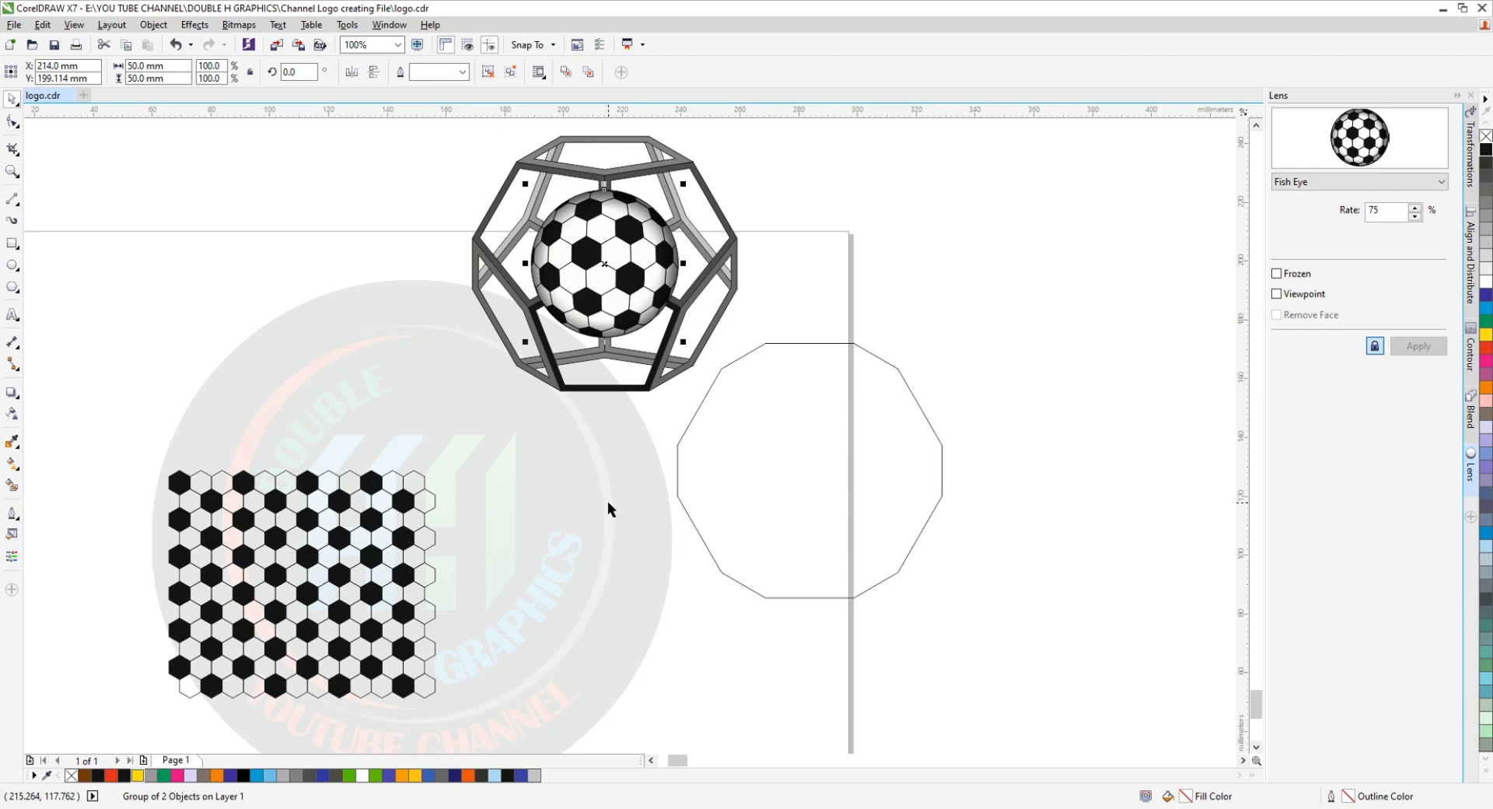
key(ctrl+Page_Down)
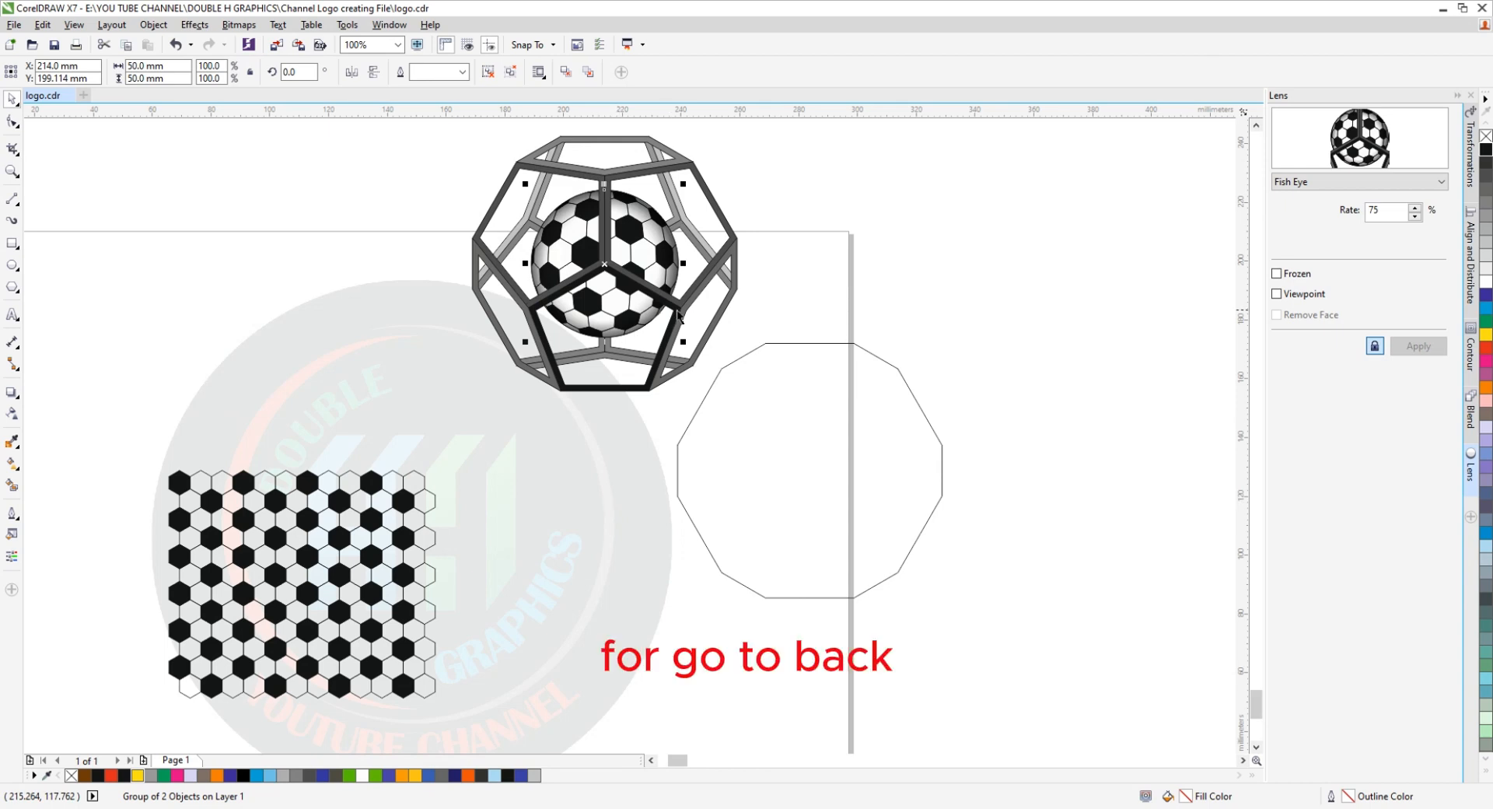
Enlarge the football about its centre to about 59.4 mm and move its shading circle down about 9 mm.
drag(681, 342, 696, 357)
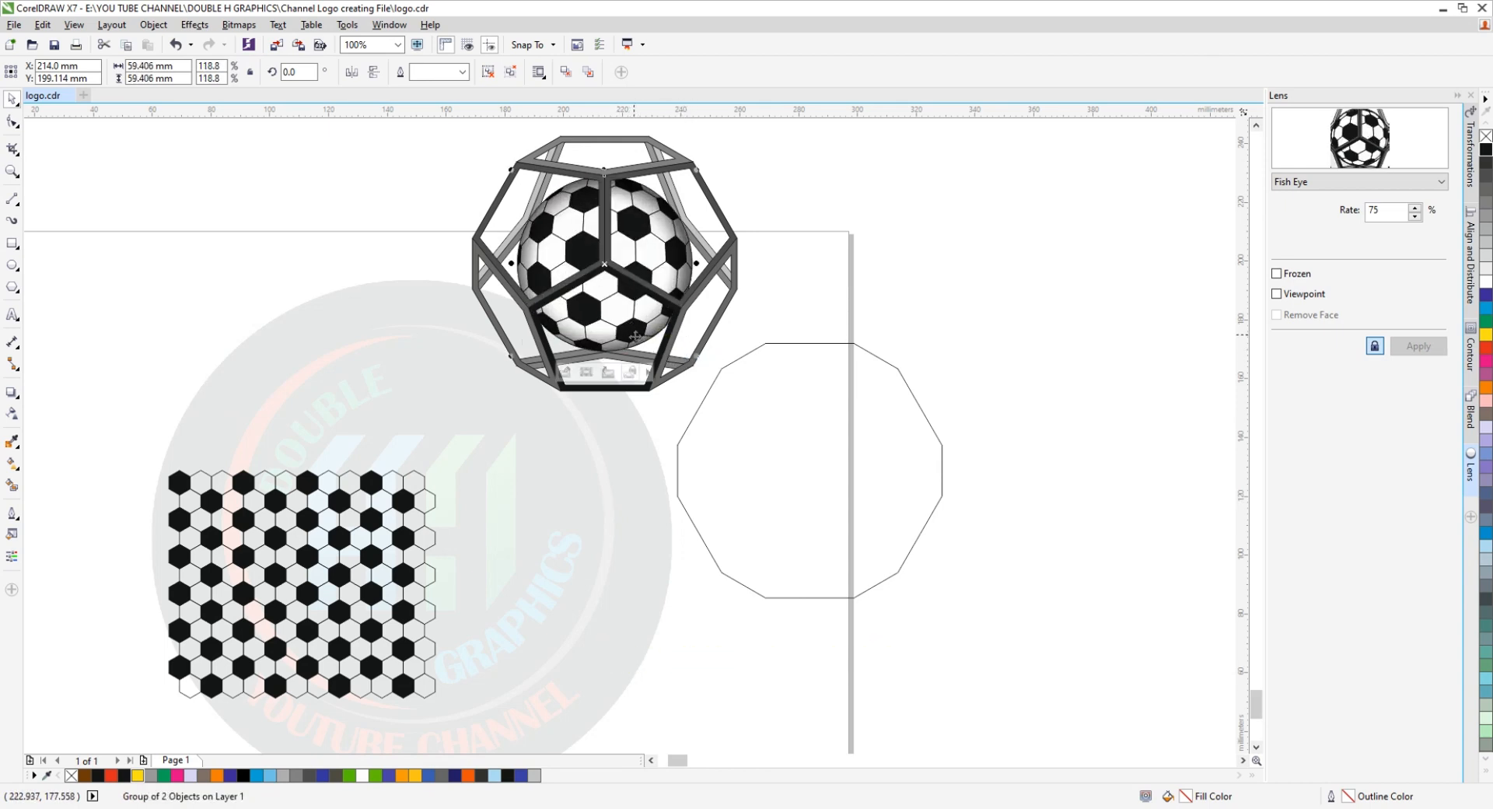
ctrl+click(609, 322)
drag(610, 327, 609, 348)
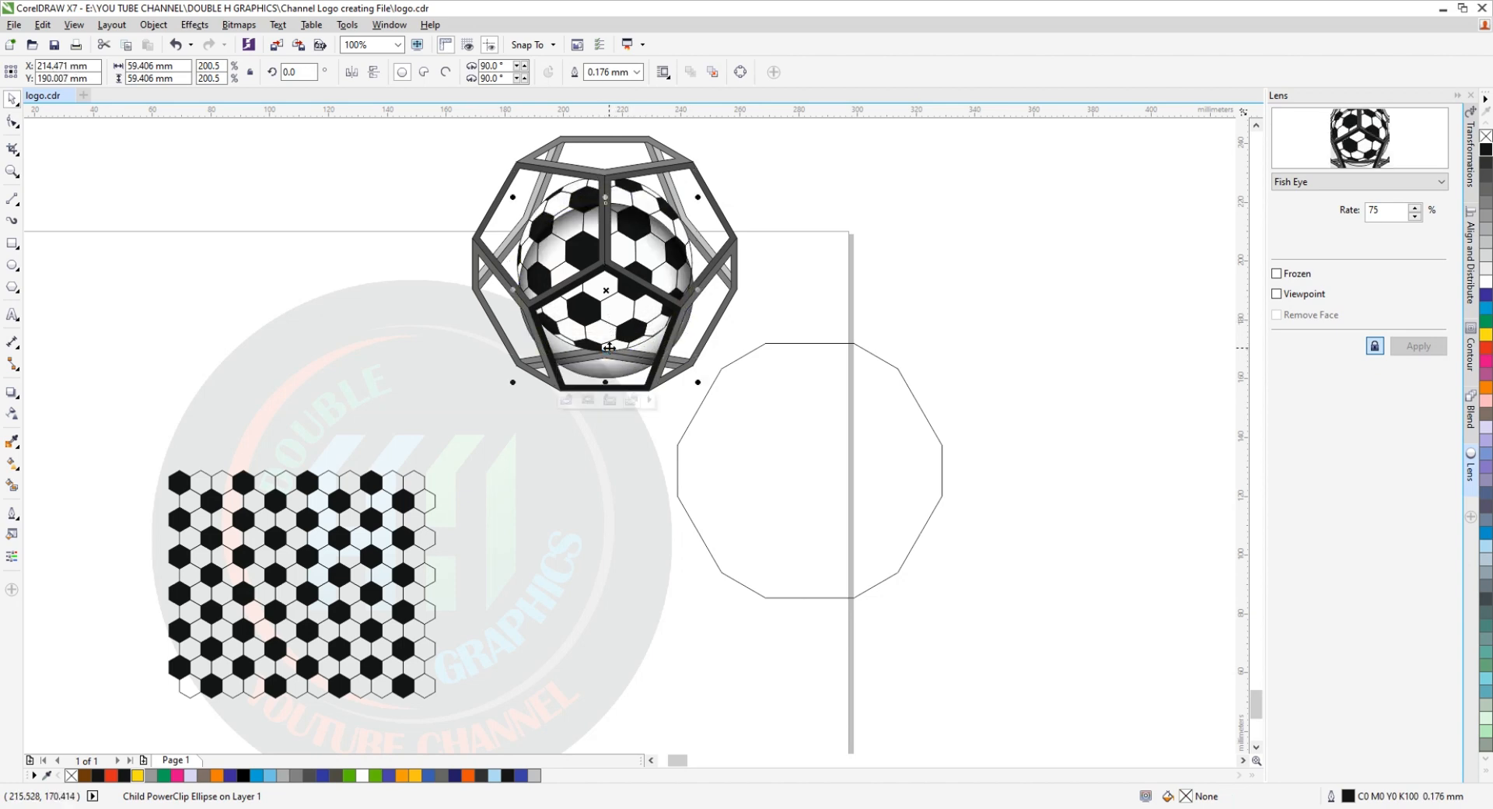
Undo the shading circle's move and shift the whole shaded football group down about 9 mm inside the dodecahedron frame.
key(ctrl+z)
click(791, 285)
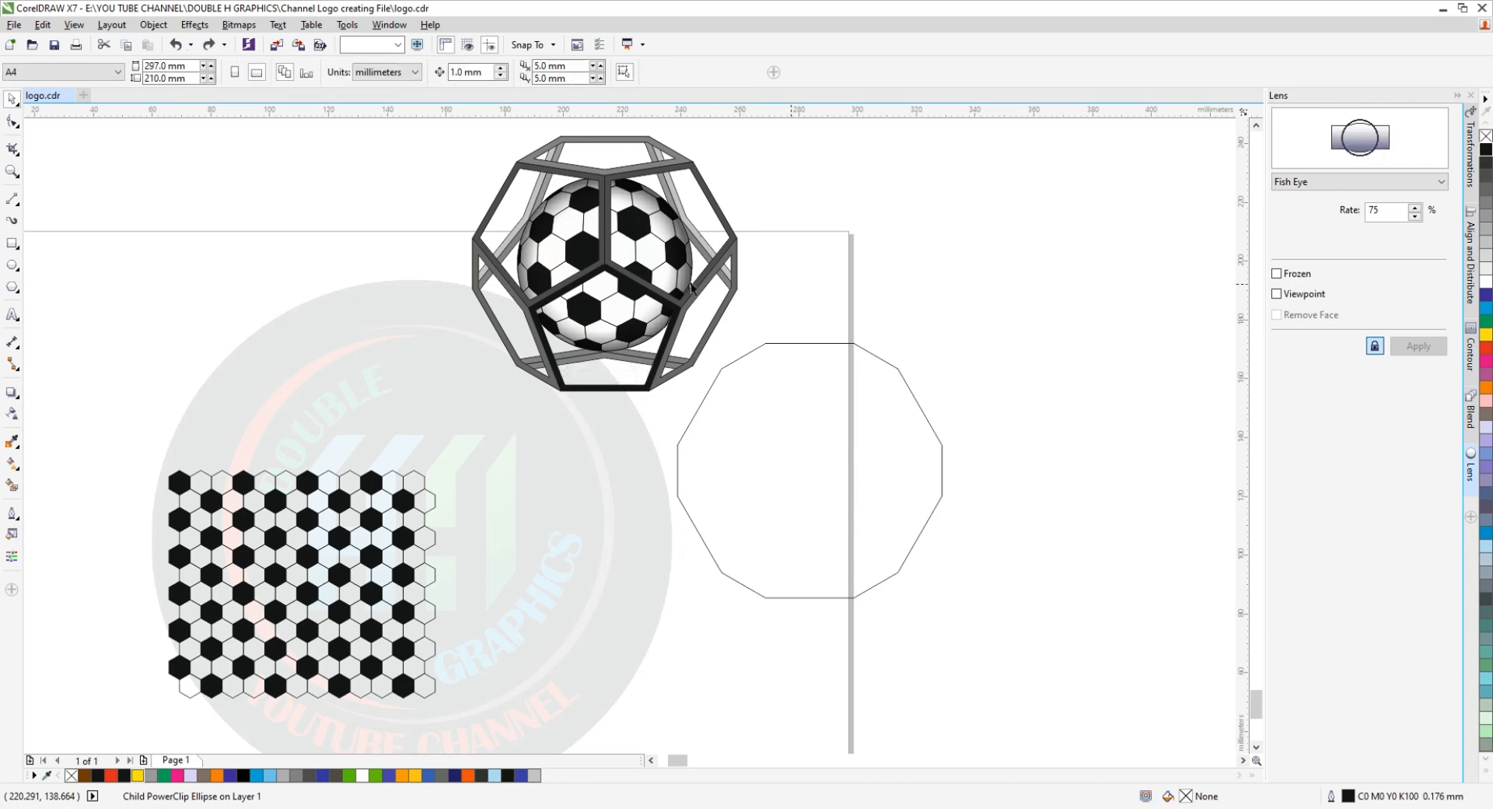
click(632, 251)
drag(631, 237, 635, 270)
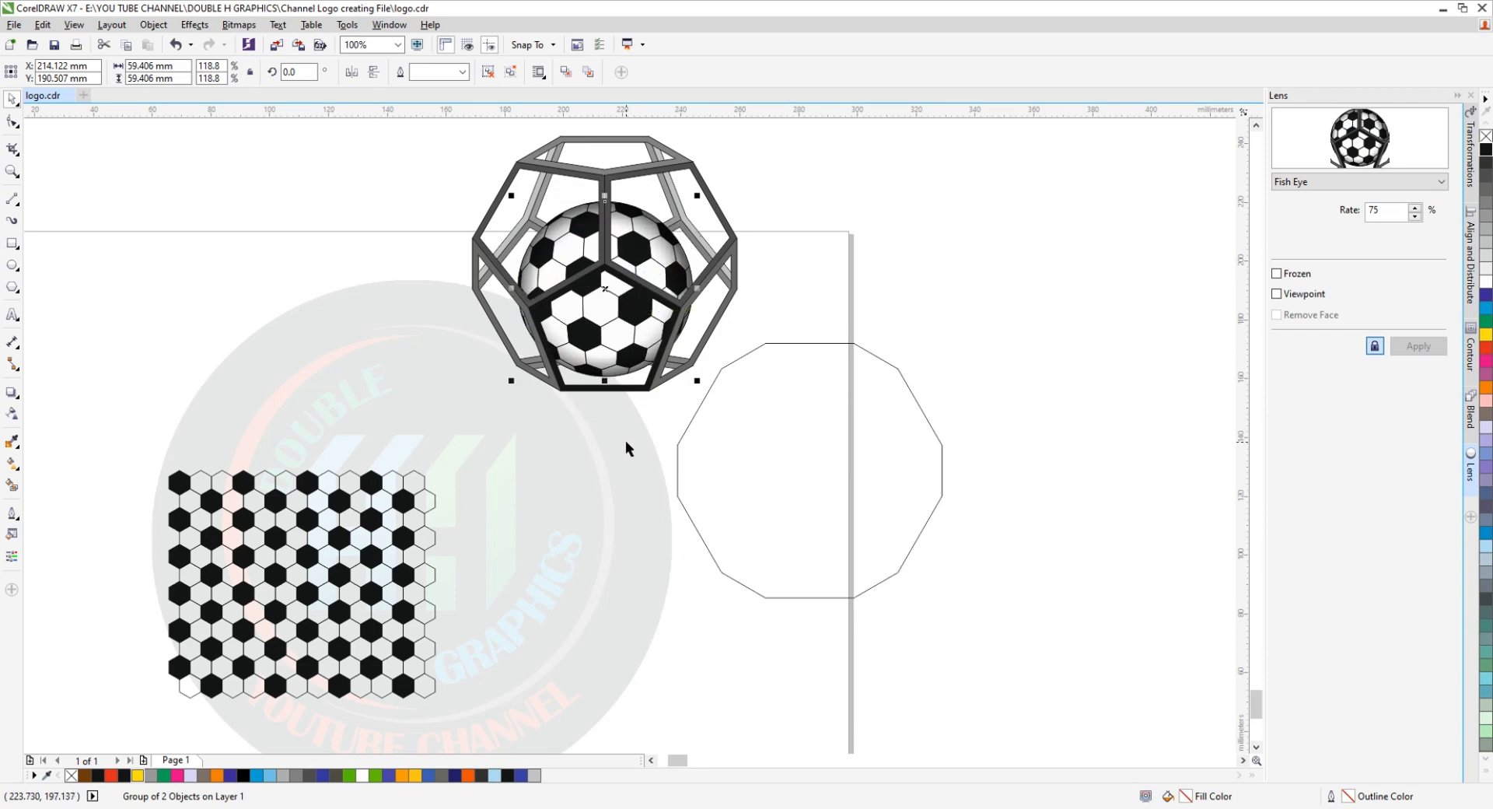
Nudge the football group down a net 2 mm so it sits near the base of the frame, and deselect it.
key(Down)
key(Down)
key(Down)
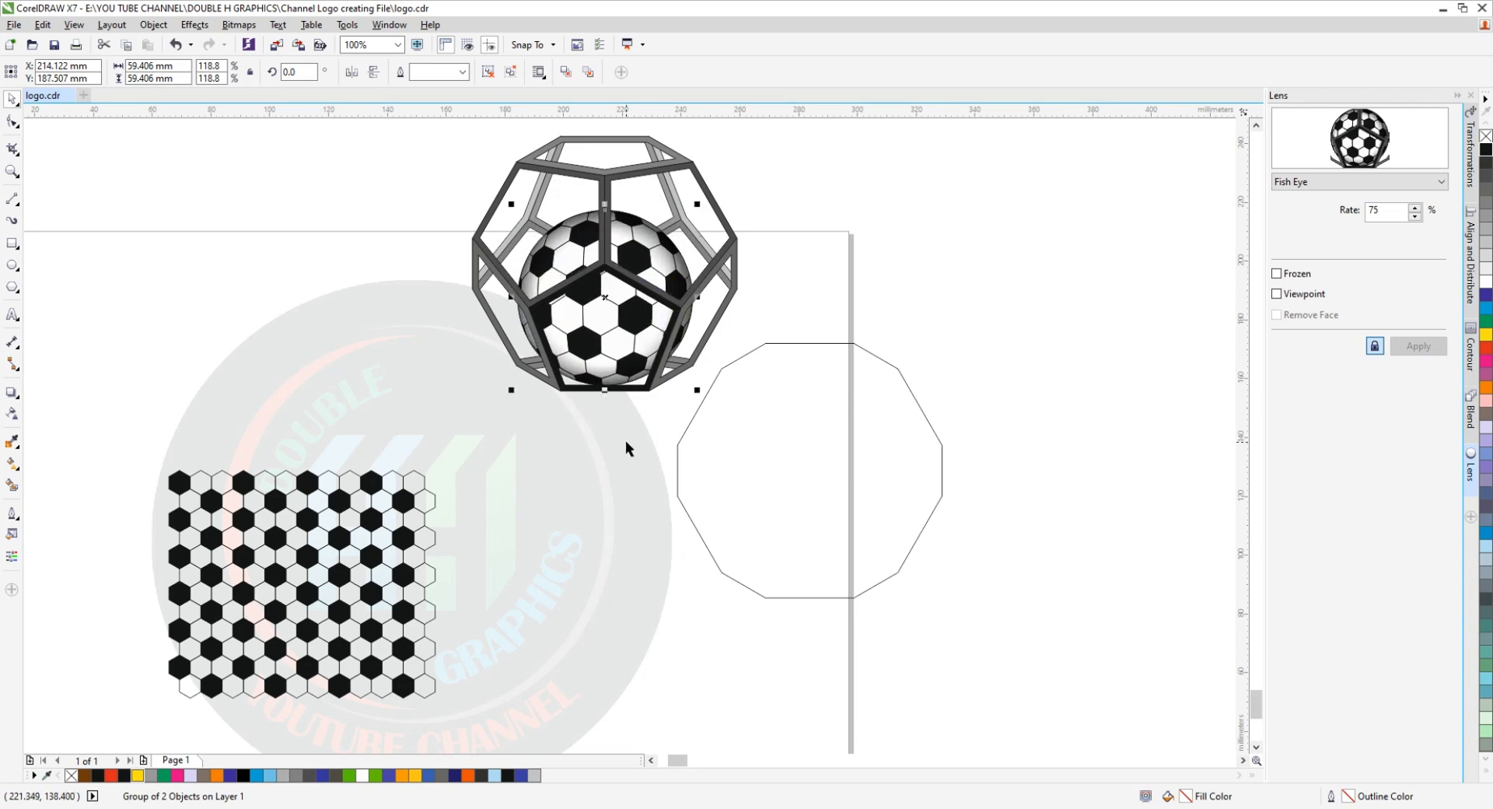
key(Up)
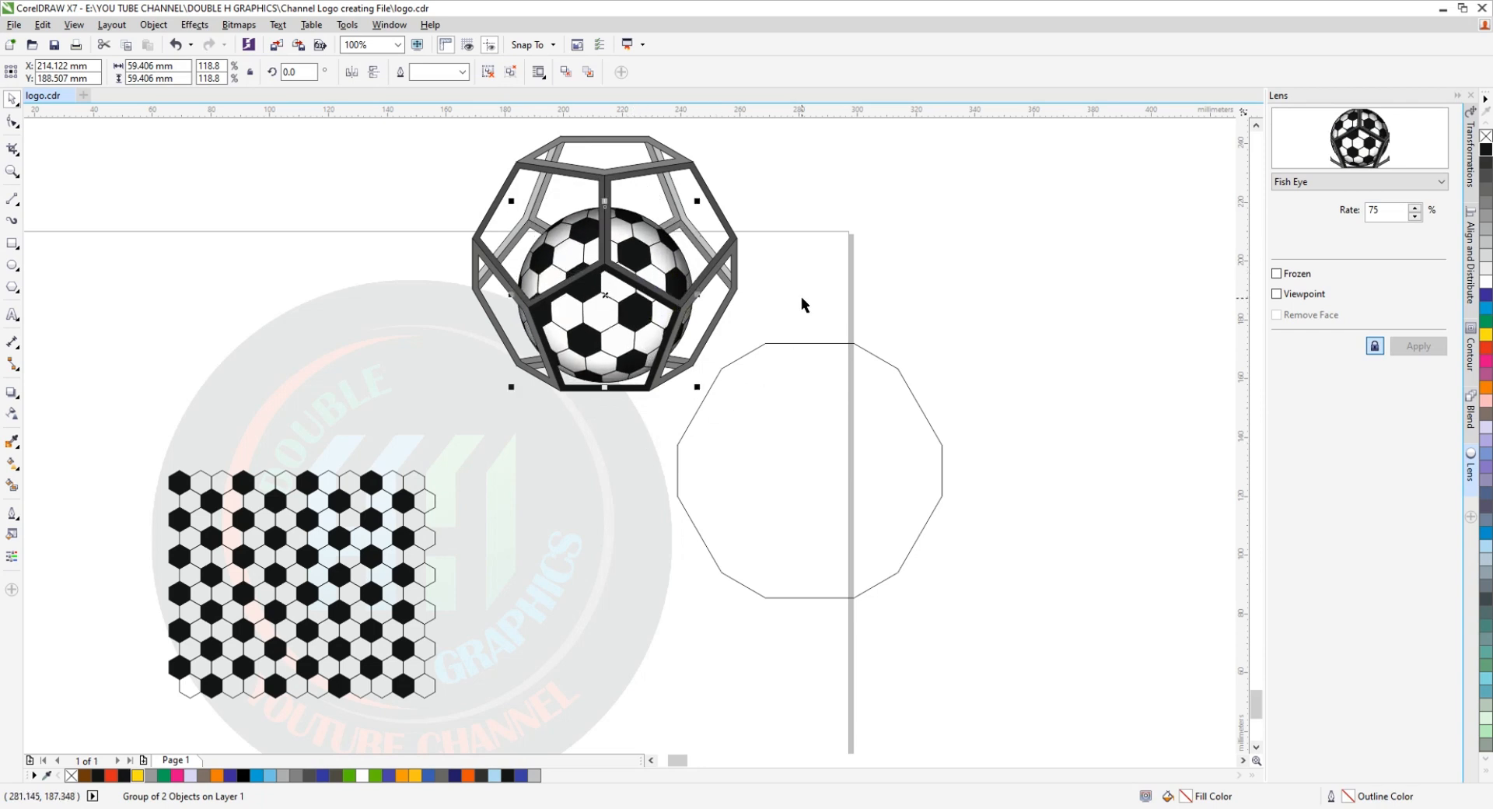
click(796, 408)
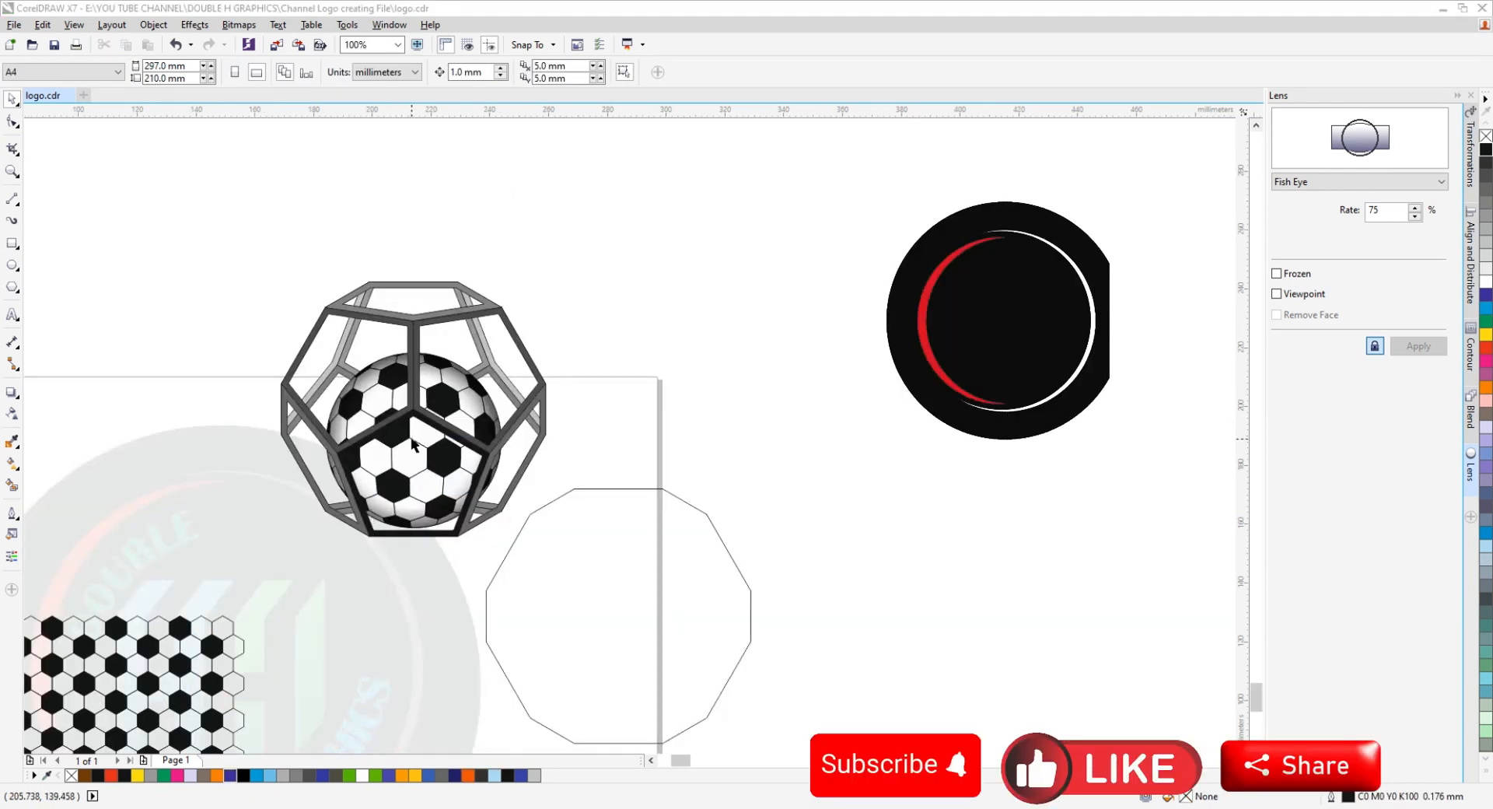
Delete the spare twelve-sided outline beside the dodecahedron frame and check the finished football logo up close.
scroll(415, 442, up, 1)
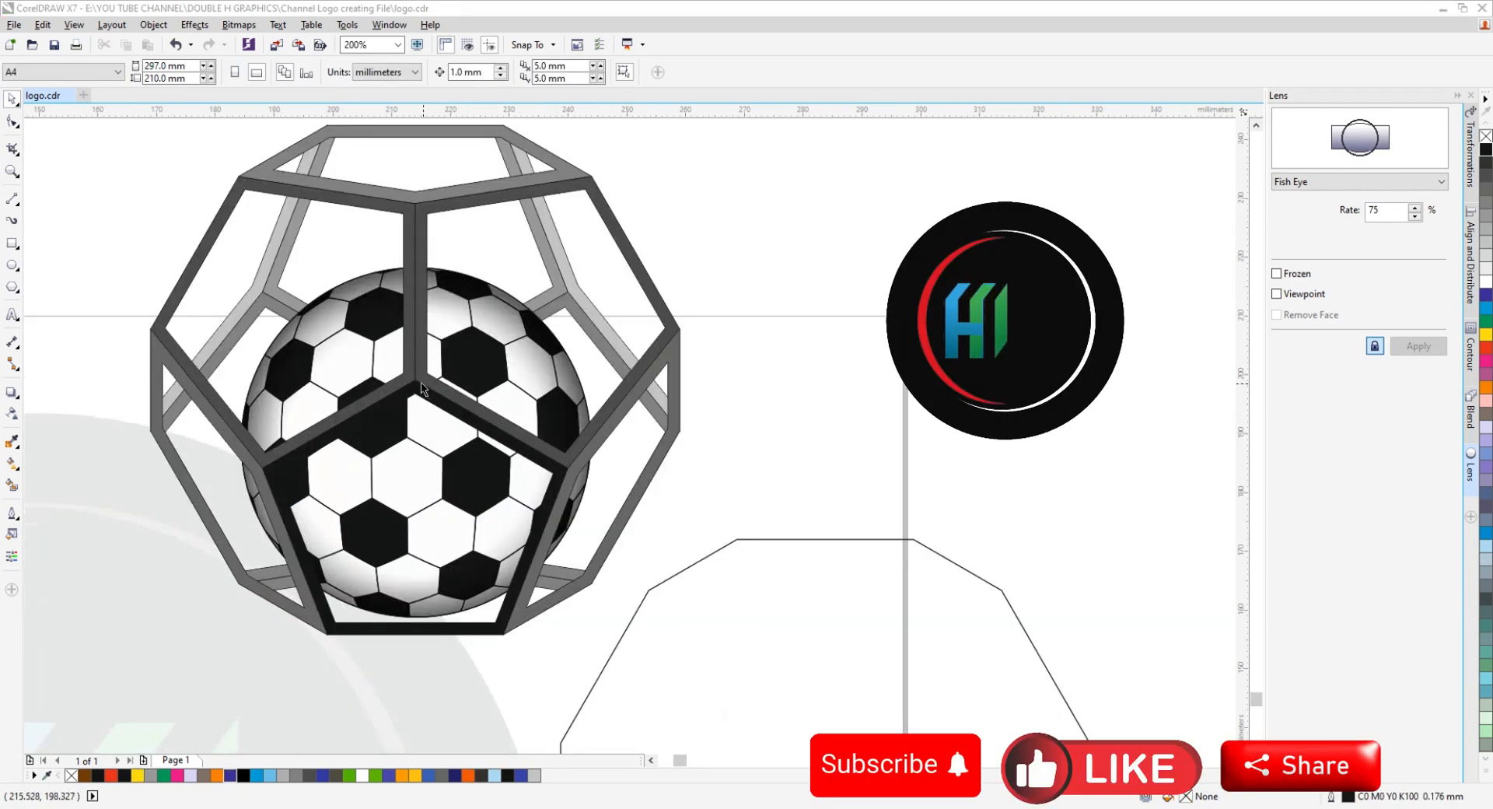
scroll(424, 339, down, 1)
scroll(418, 396, up, 1)
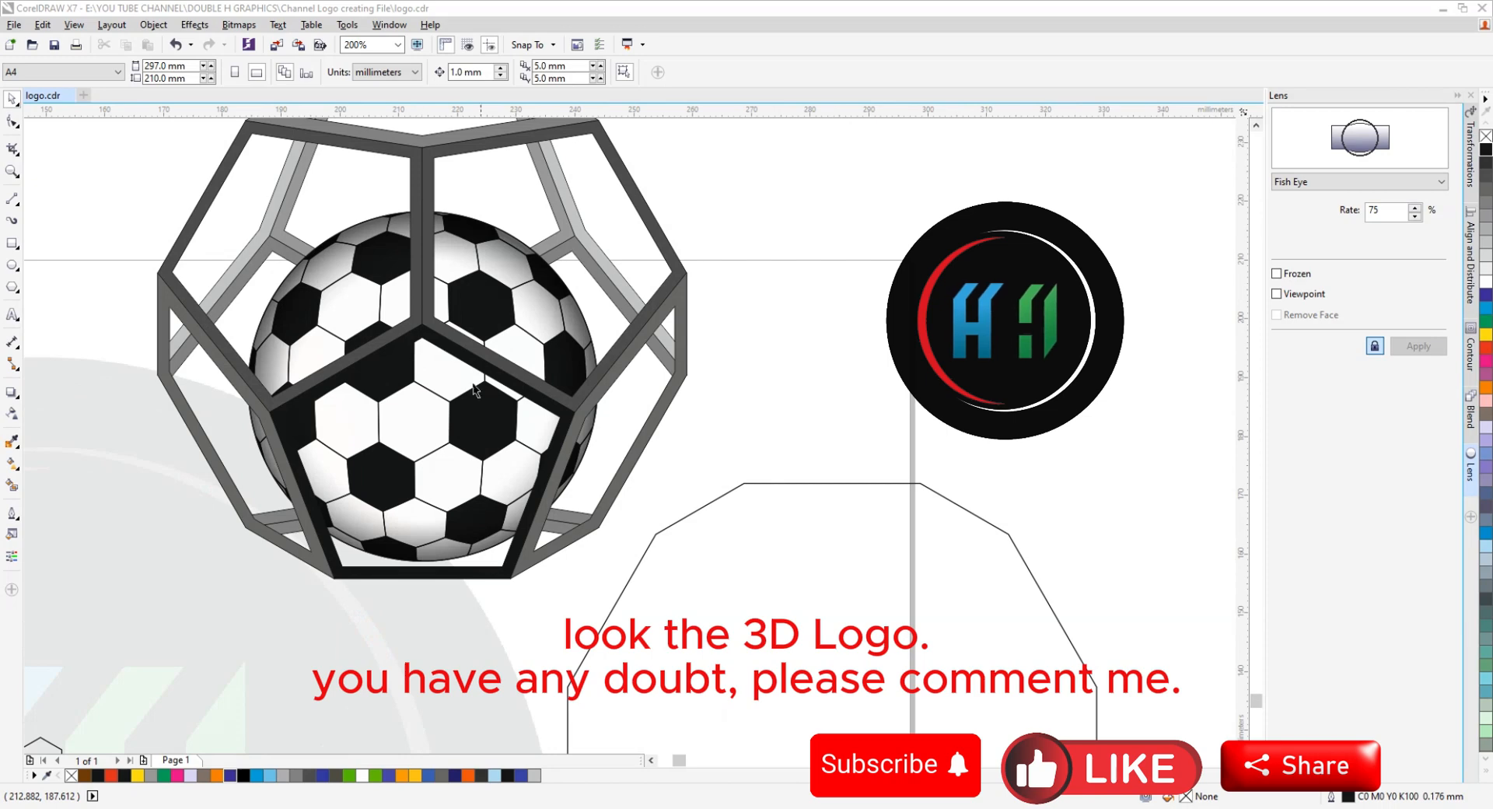
scroll(458, 326, down, 1)
click(613, 468)
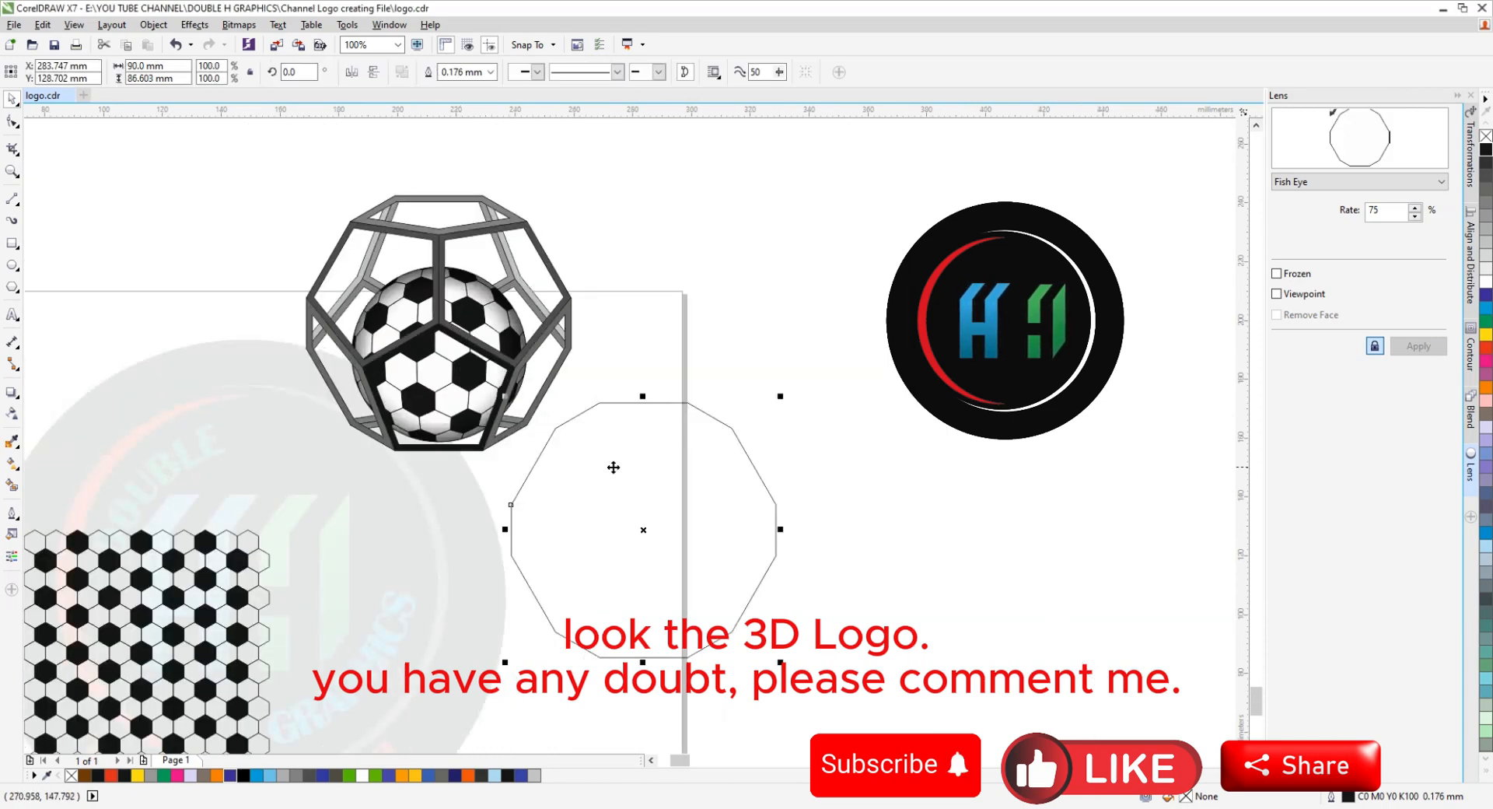
key(Delete)
scroll(441, 361, up, 1)
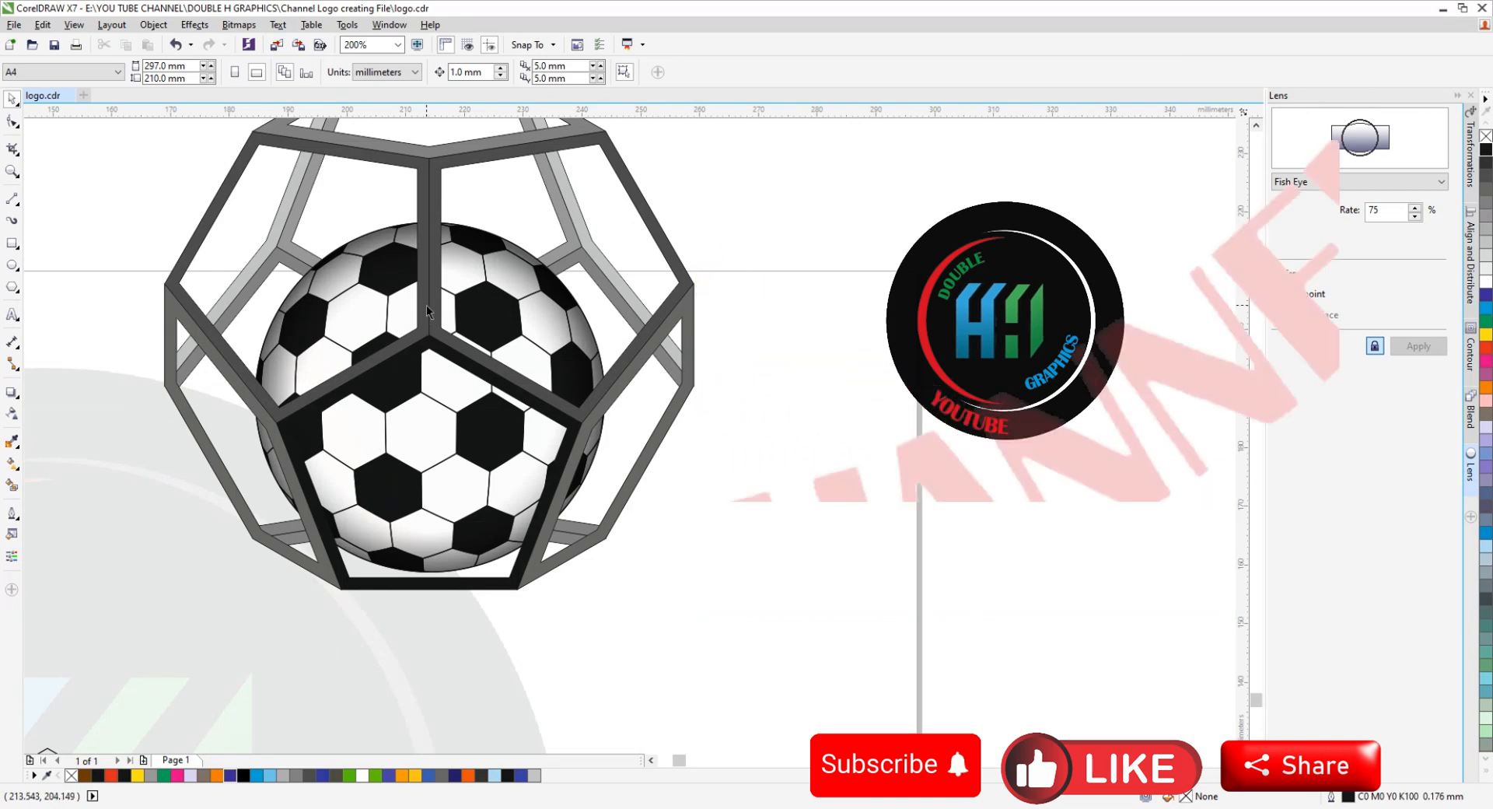
scroll(426, 305, down, 1)
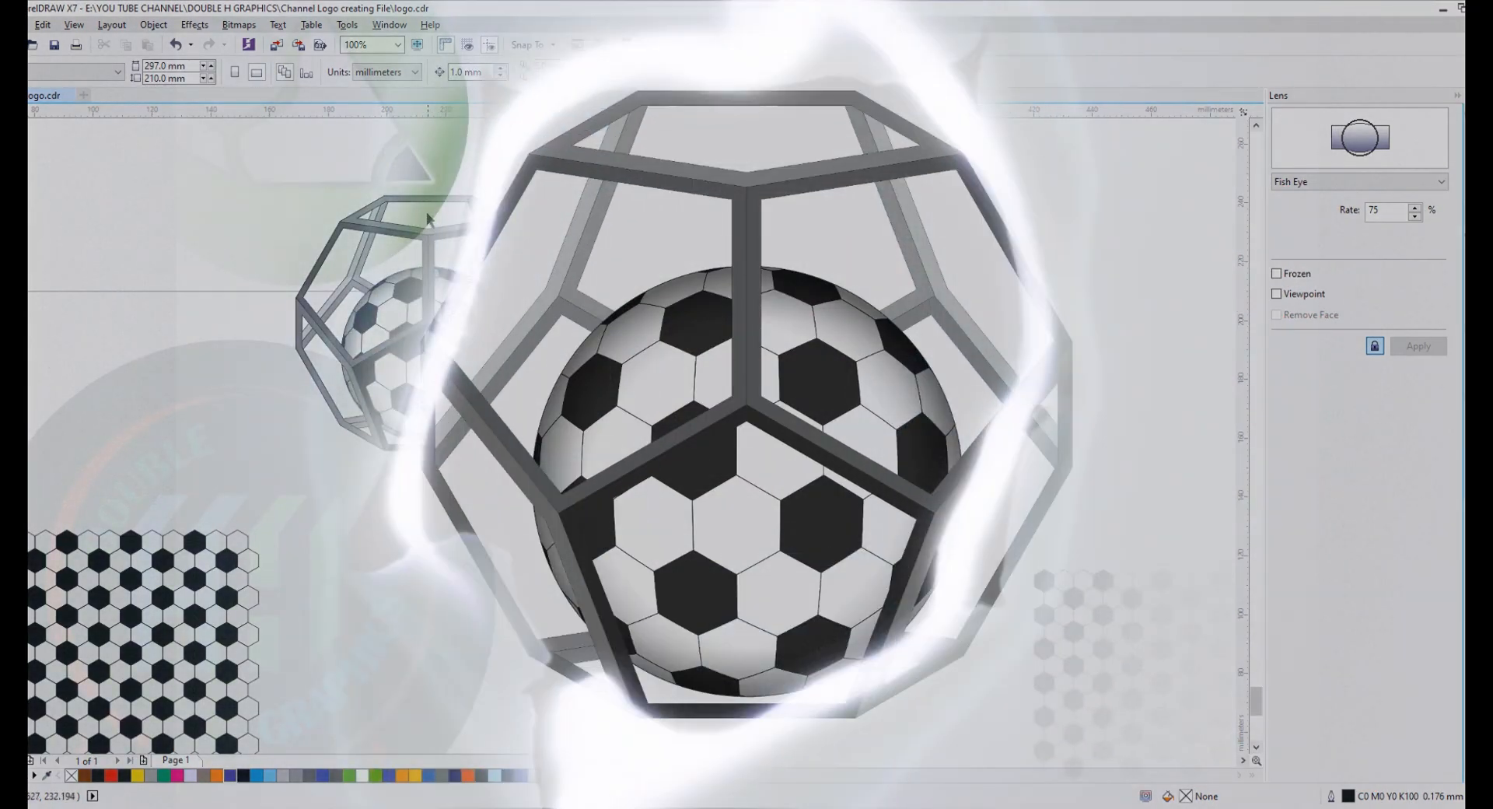